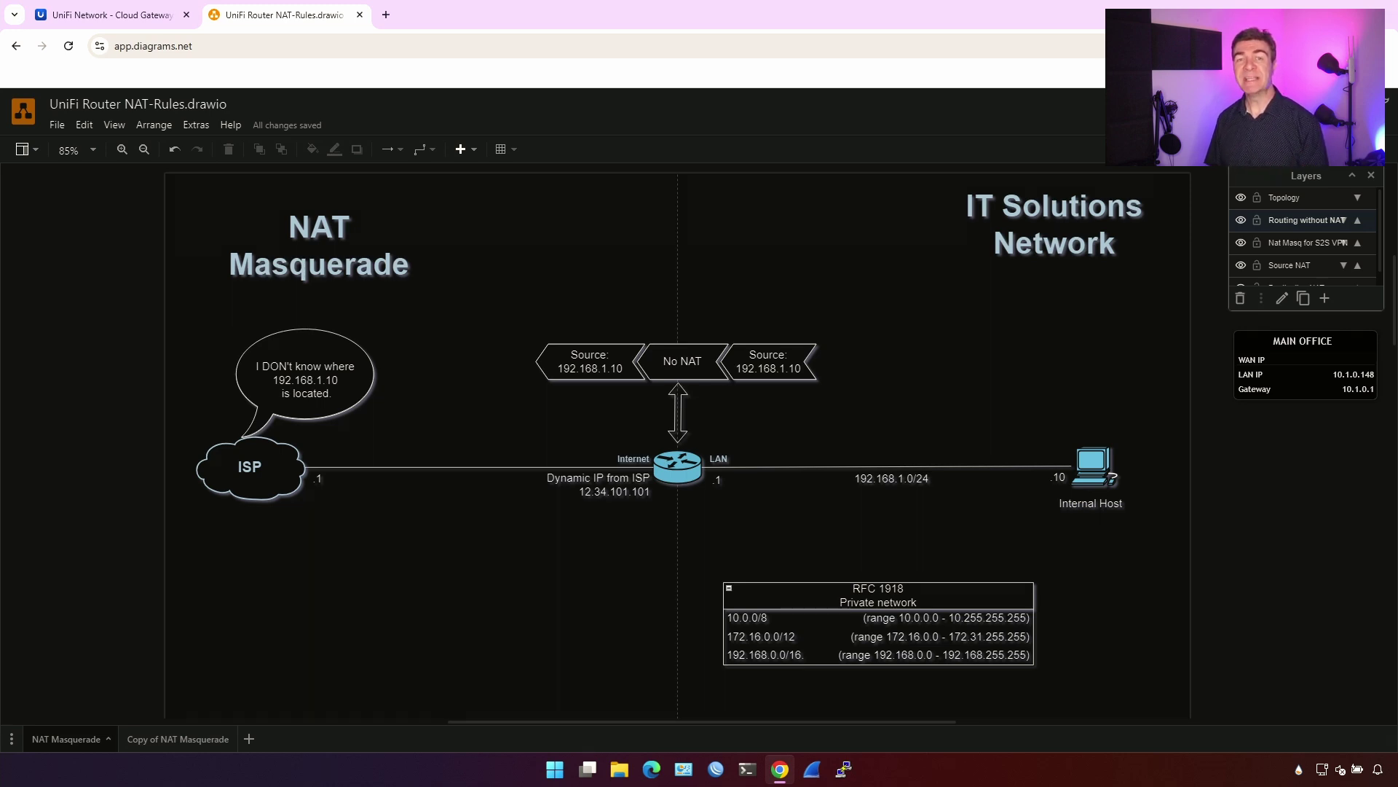
Examine the No NAT traffic flow between the internal host, the router and the ISP in the network diagram
{"action": "left_click_drag", "start_coordinate": [1156, 565], "coordinate": [1005, 388]}
{"action": "left_click_drag", "start_coordinate": [784, 525], "coordinate": [608, 419]}
{"action": "left_click_drag", "start_coordinate": [371, 555], "coordinate": [117, 347]}
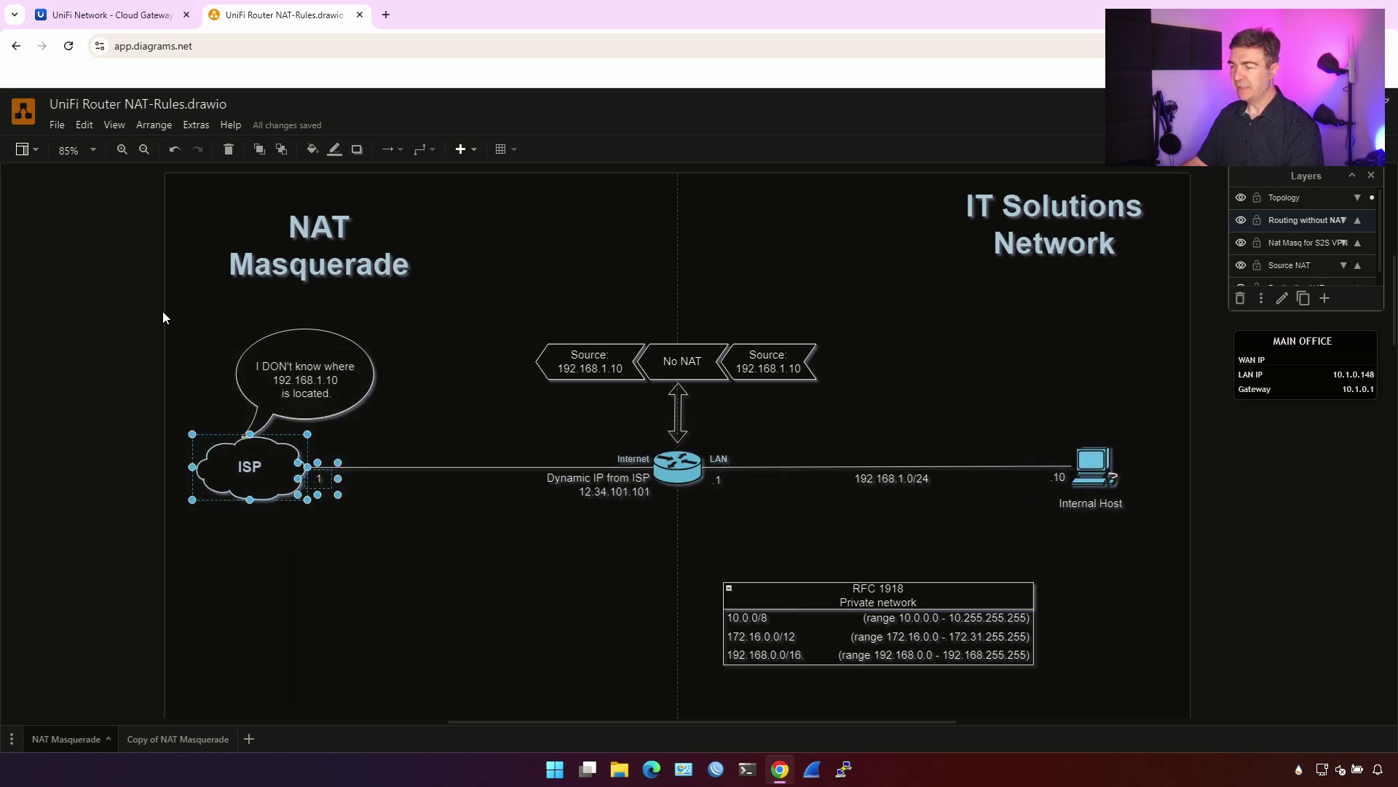
{"action": "left_click_drag", "start_coordinate": [185, 311], "coordinate": [445, 420]}
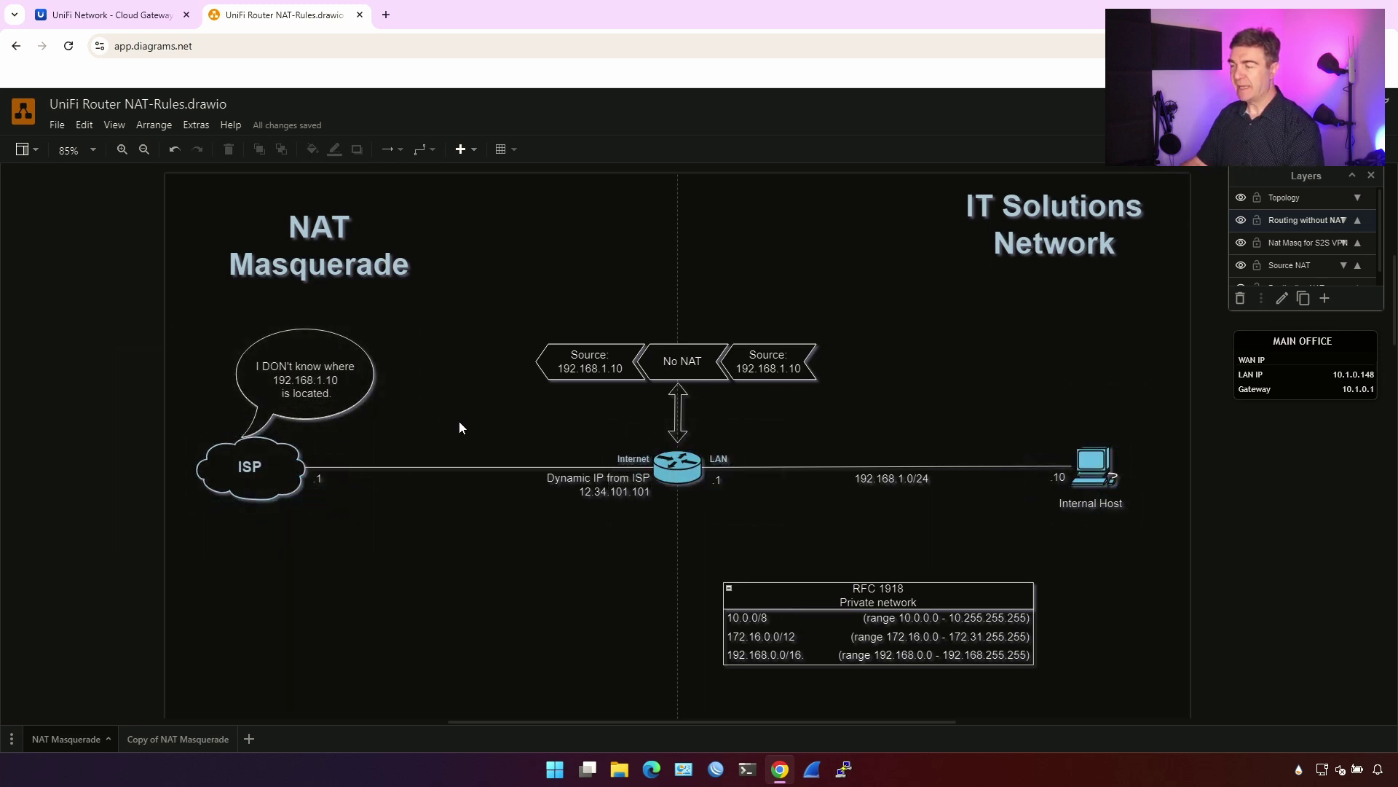
{"action": "left_click_drag", "start_coordinate": [1139, 555], "coordinate": [839, 398]}
{"action": "left_click", "coordinate": [1118, 579]}
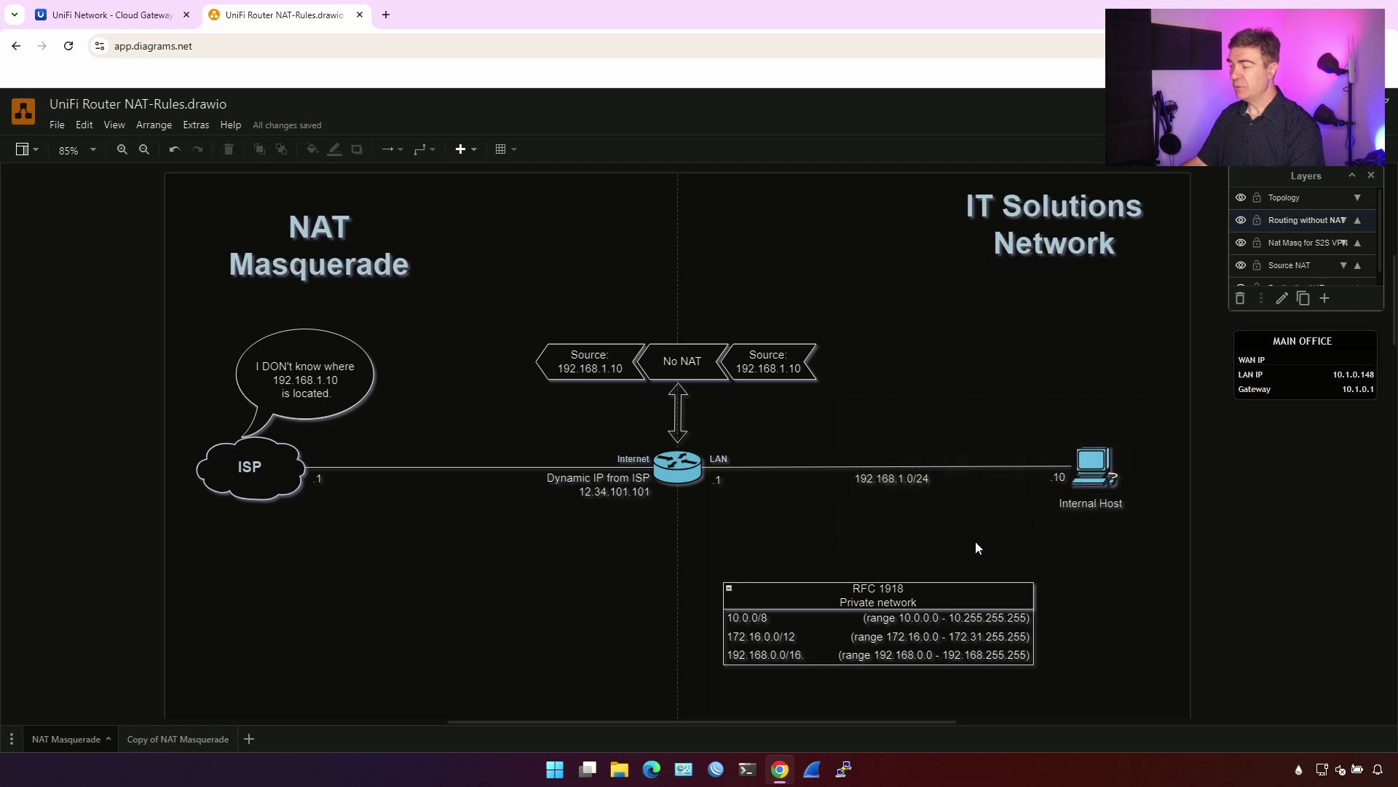
{"action": "left_click_drag", "start_coordinate": [933, 498], "coordinate": [957, 496]}
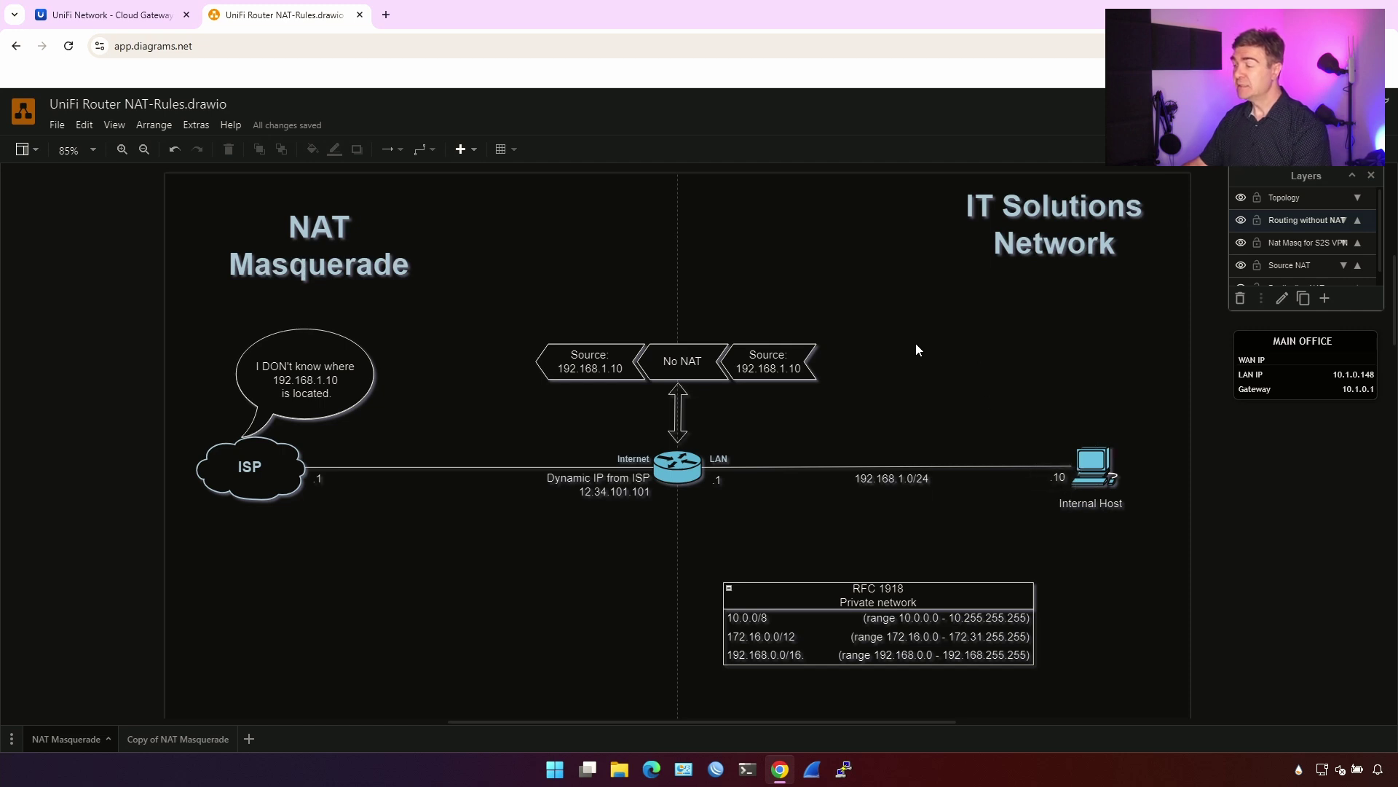
{"action": "left_click_drag", "start_coordinate": [799, 542], "coordinate": [548, 419]}
{"action": "left_click", "coordinate": [838, 405]}
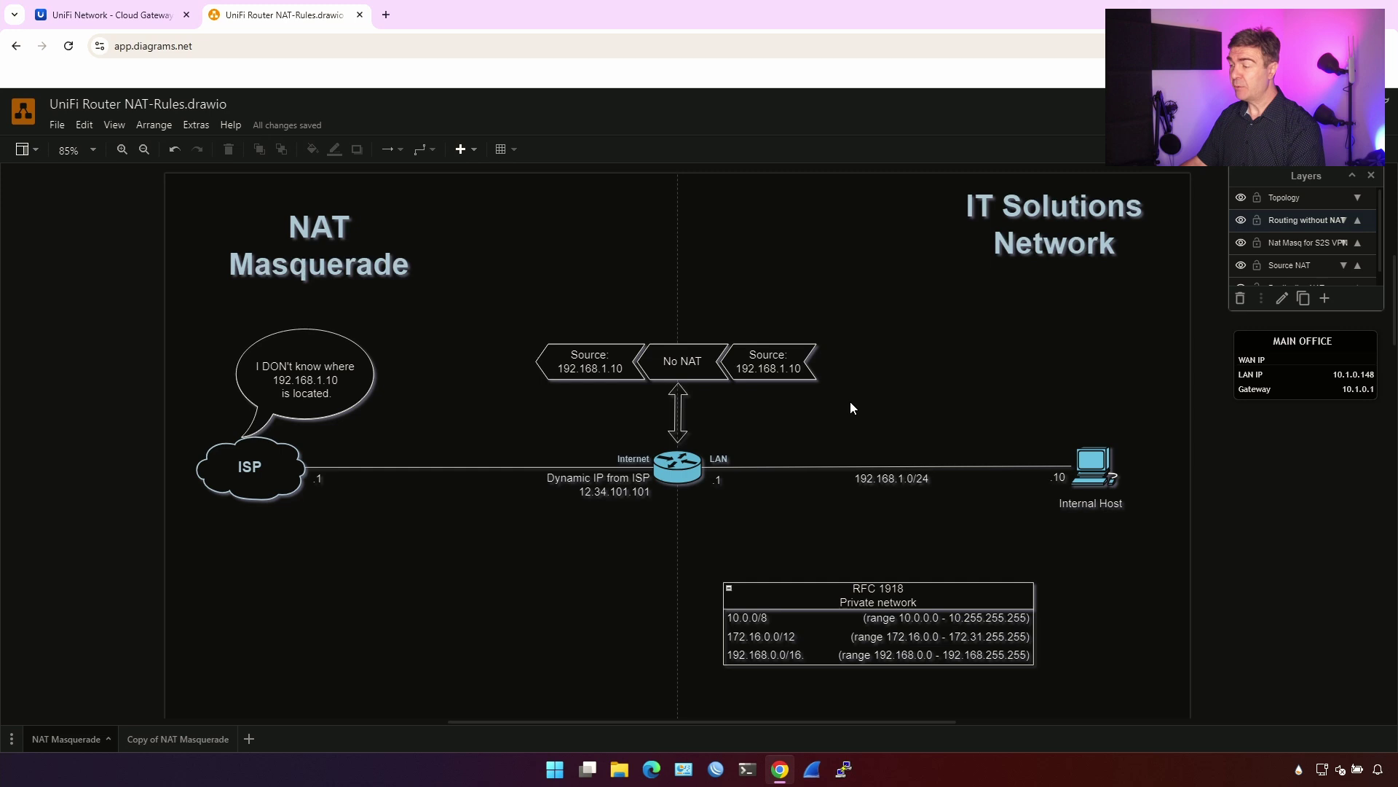
{"action": "left_click_drag", "start_coordinate": [1147, 546], "coordinate": [502, 320]}
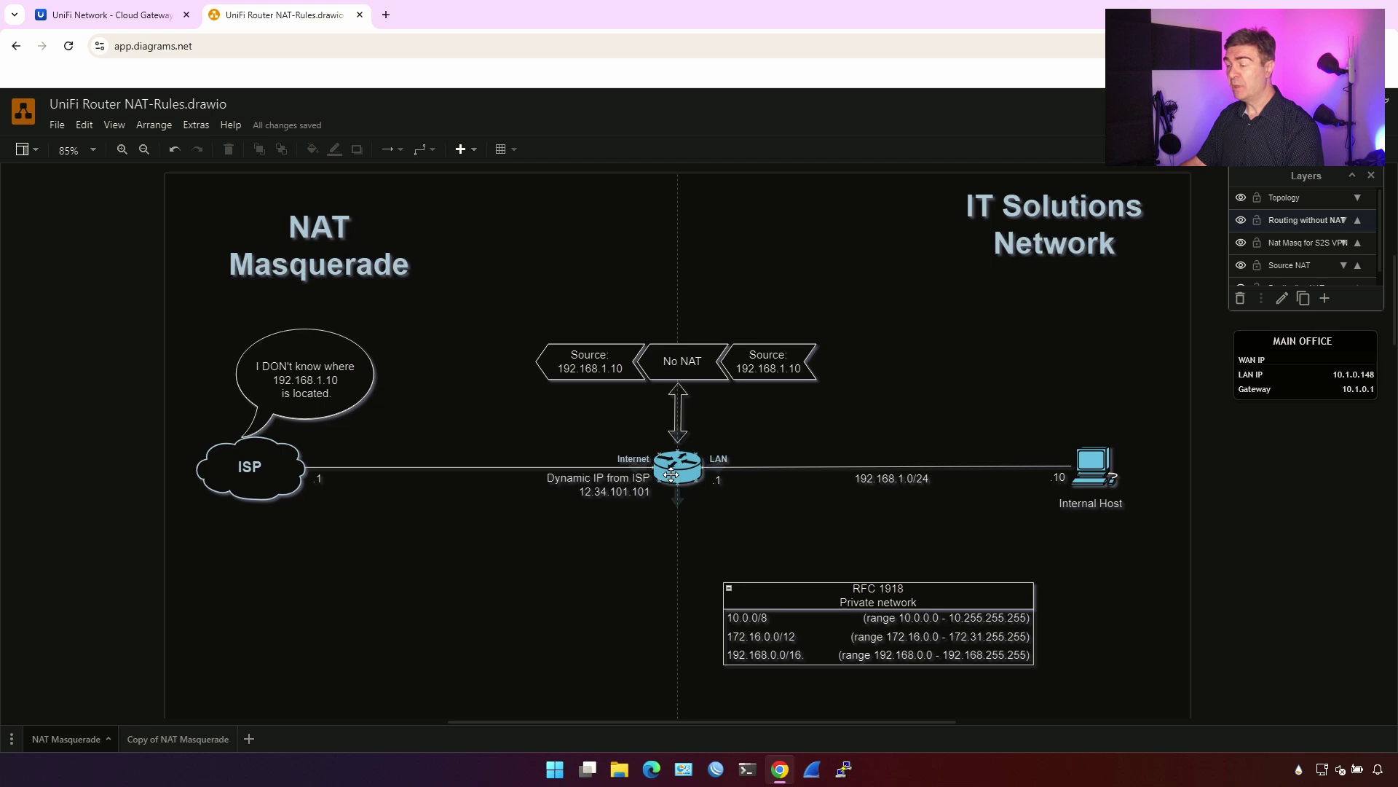
Hide the Routing without NAT layer and examine the NAT Masquerade translation between the internal host and the ISP
{"action": "left_click", "coordinate": [1249, 221]}
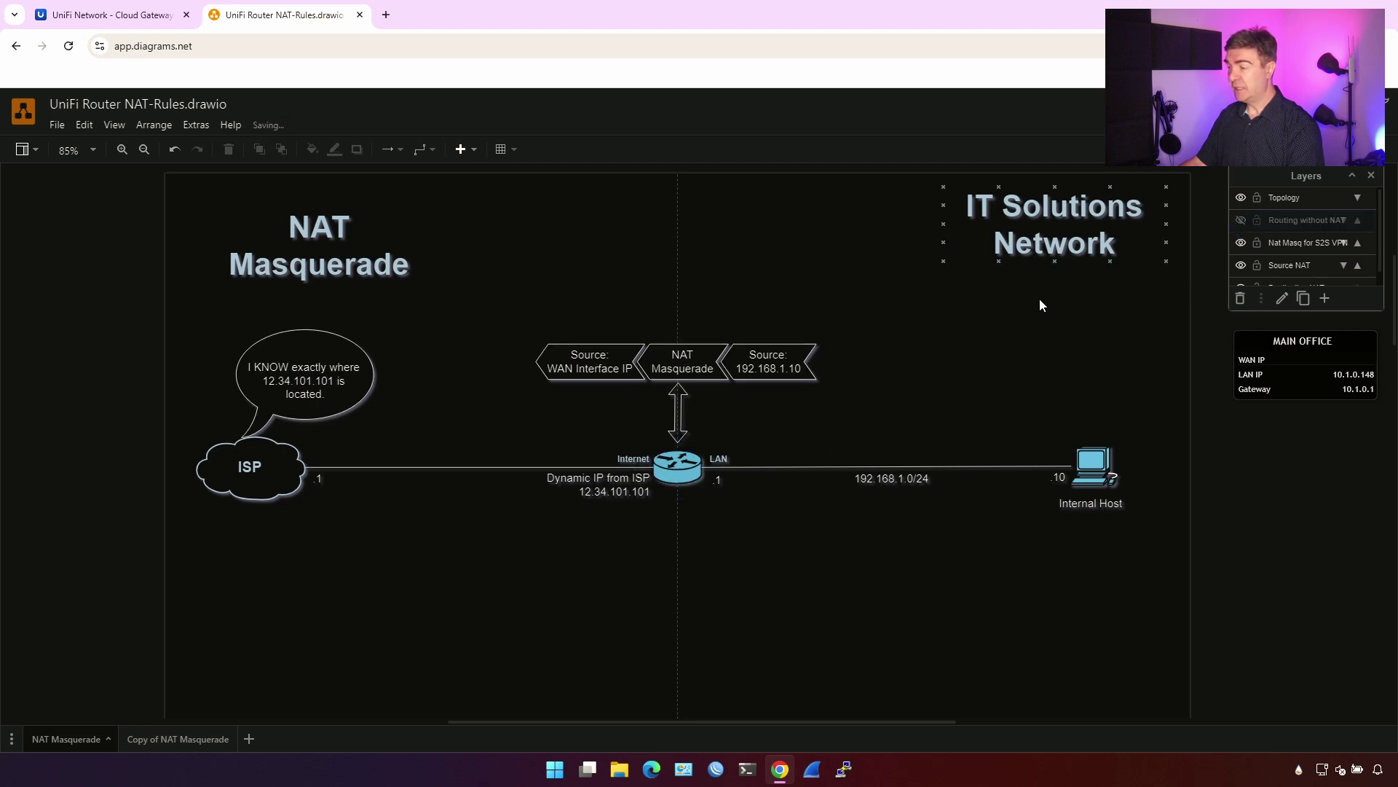
{"action": "left_click_drag", "start_coordinate": [658, 407], "coordinate": [502, 327]}
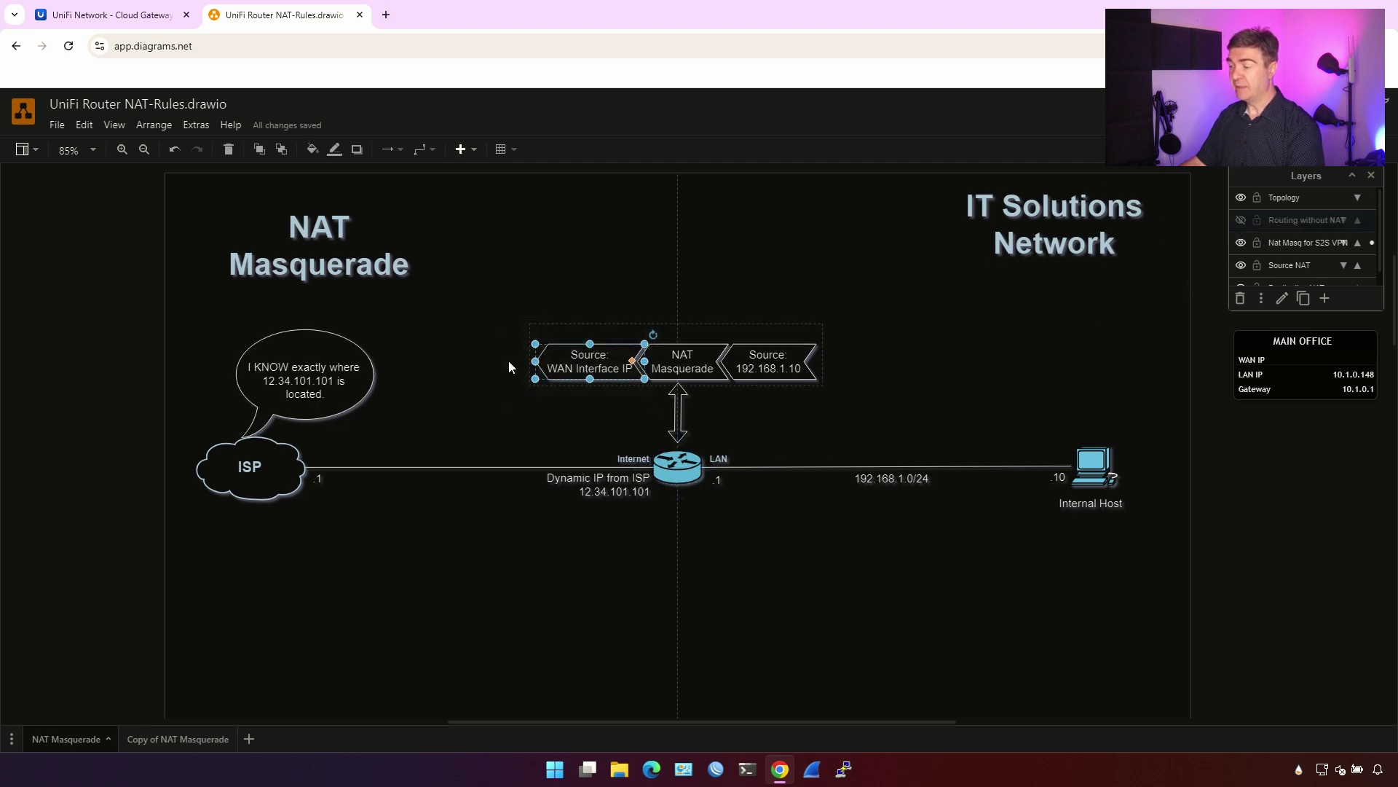
{"action": "left_click_drag", "start_coordinate": [897, 395], "coordinate": [713, 314]}
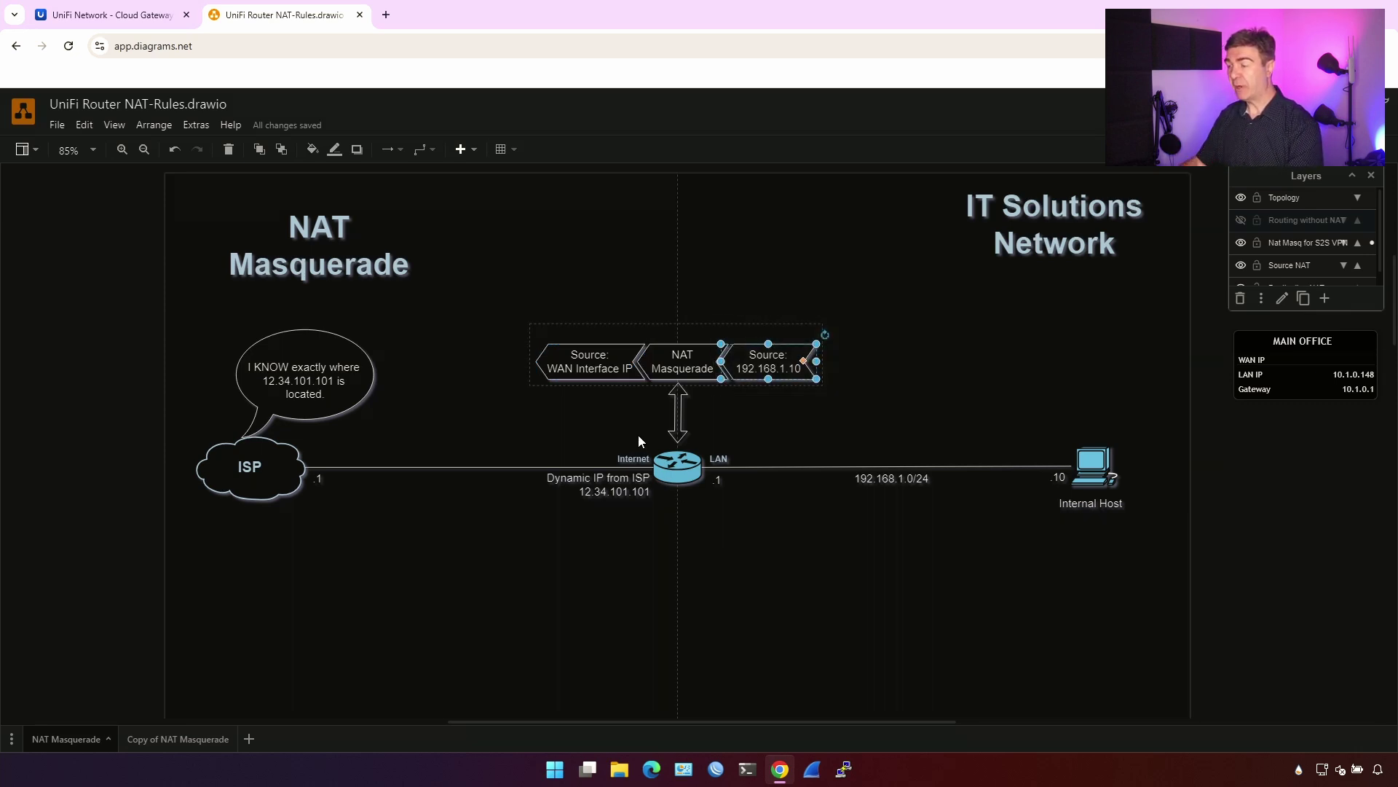
{"action": "left_click_drag", "start_coordinate": [637, 419], "coordinate": [477, 293]}
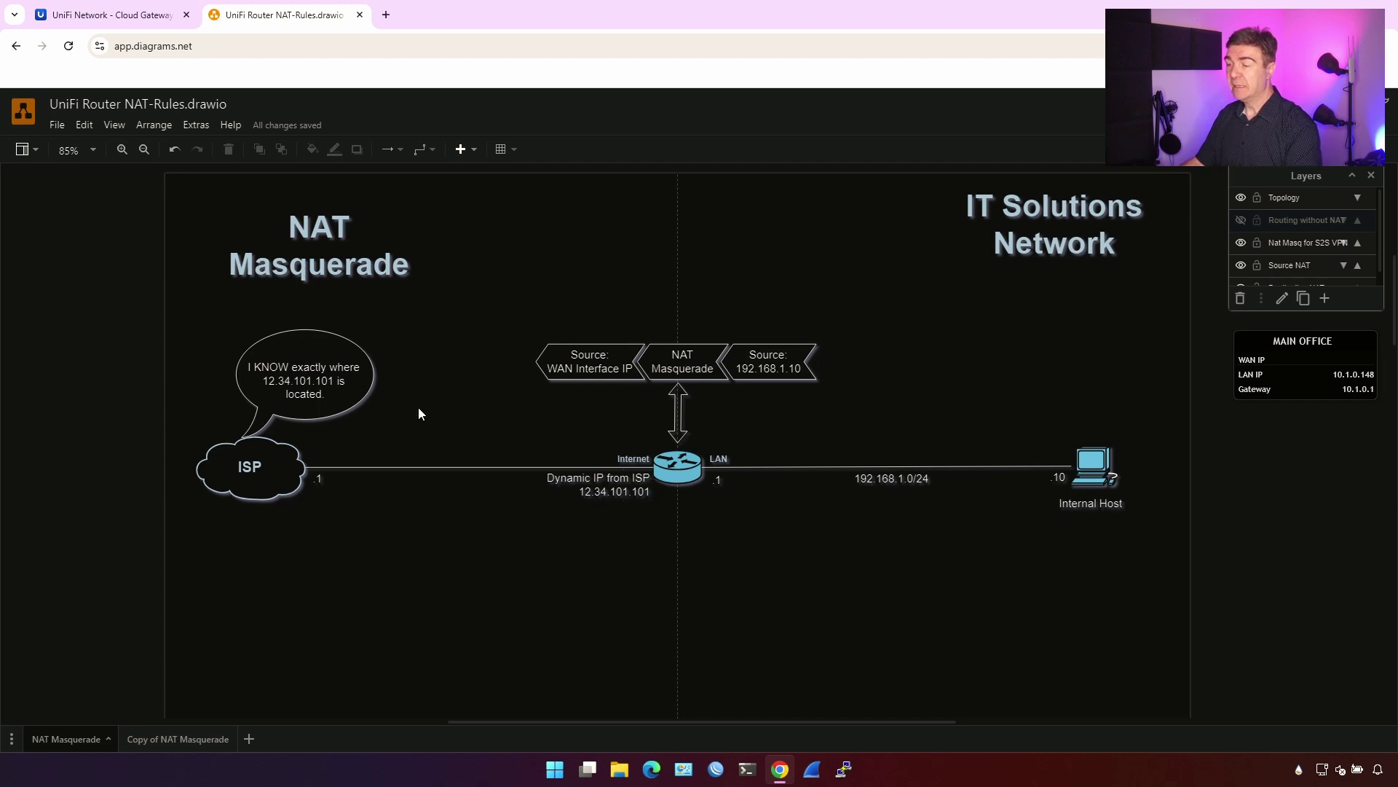
{"action": "left_click_drag", "start_coordinate": [386, 547], "coordinate": [168, 333]}
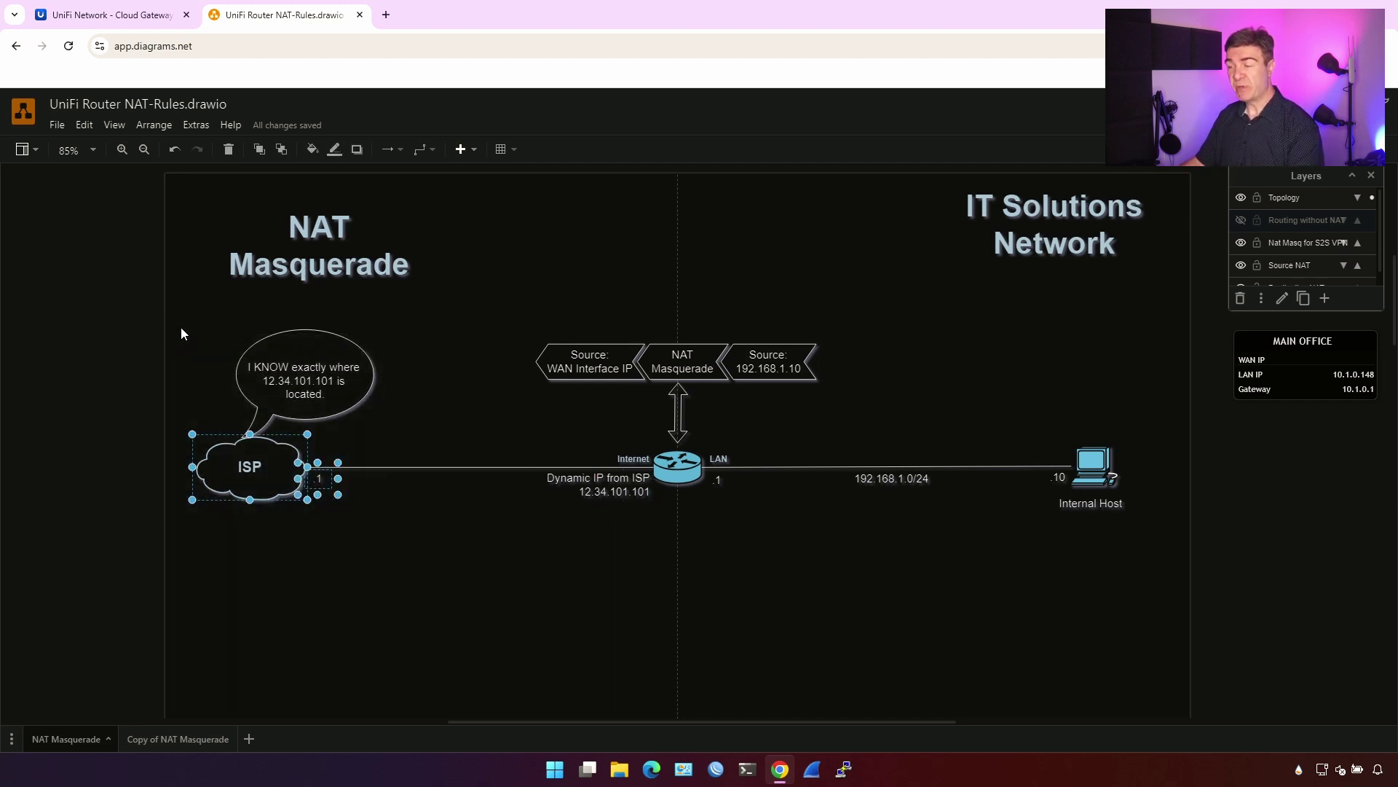
{"action": "left_click", "coordinate": [196, 331]}
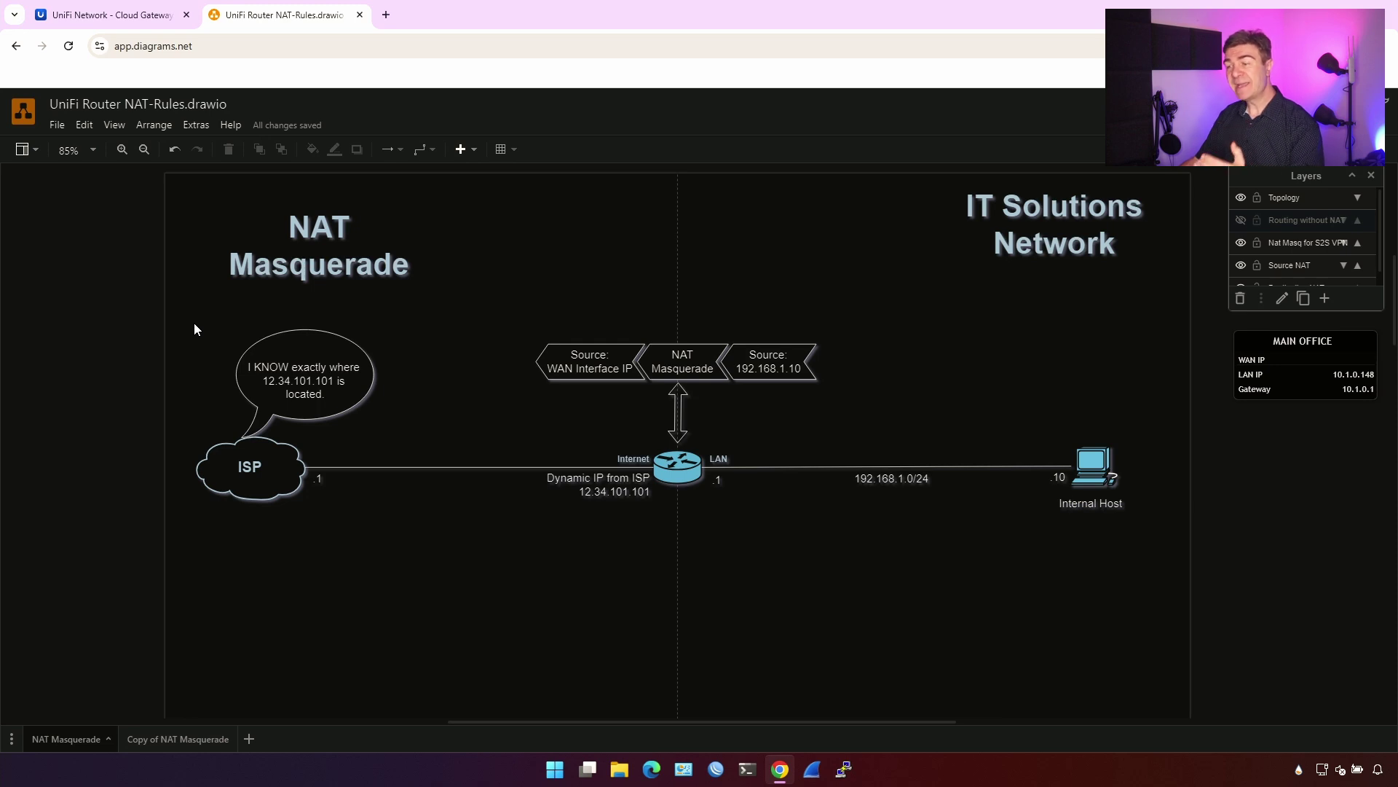
{"action": "left_click_drag", "start_coordinate": [596, 491], "coordinate": [565, 488]}
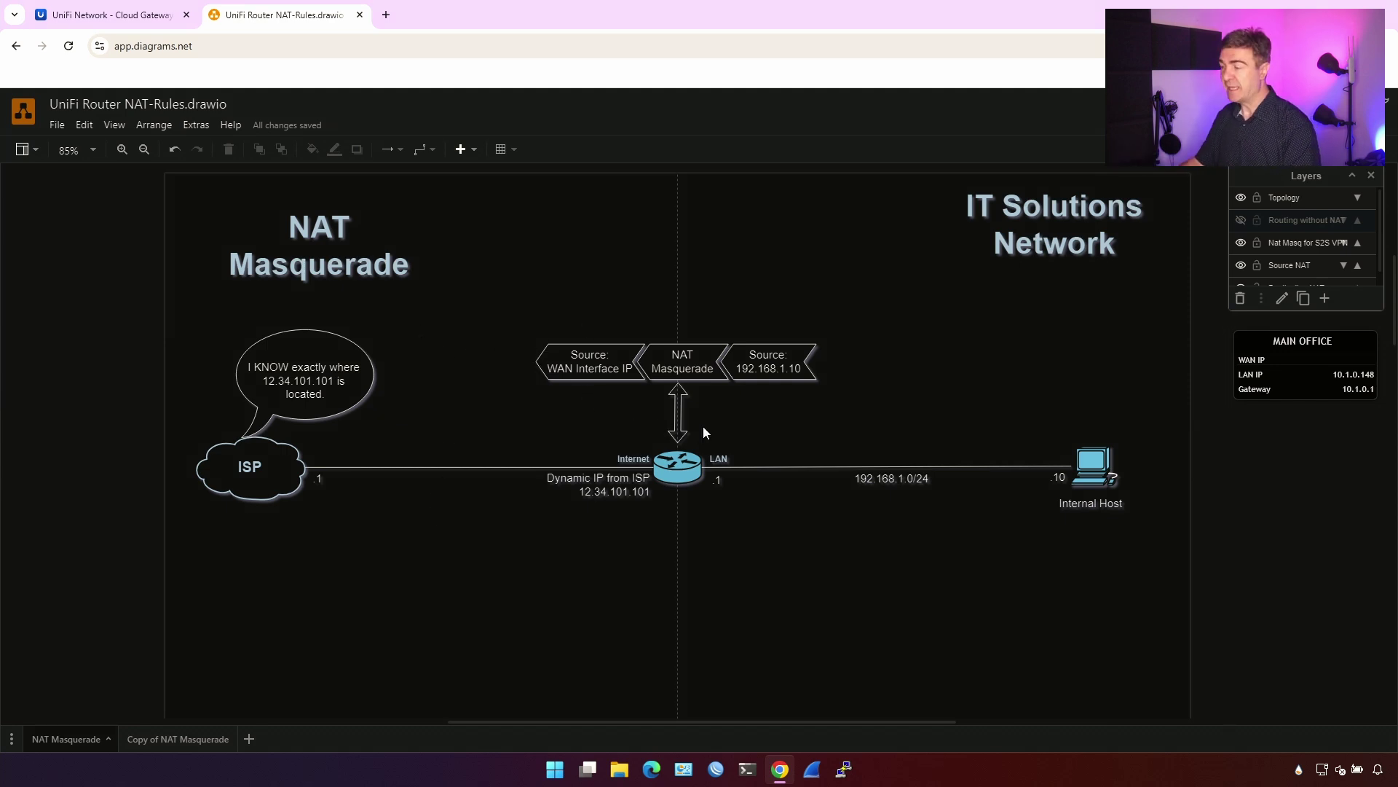
{"action": "left_click_drag", "start_coordinate": [683, 546], "coordinate": [494, 434]}
{"action": "left_click", "coordinate": [683, 527]}
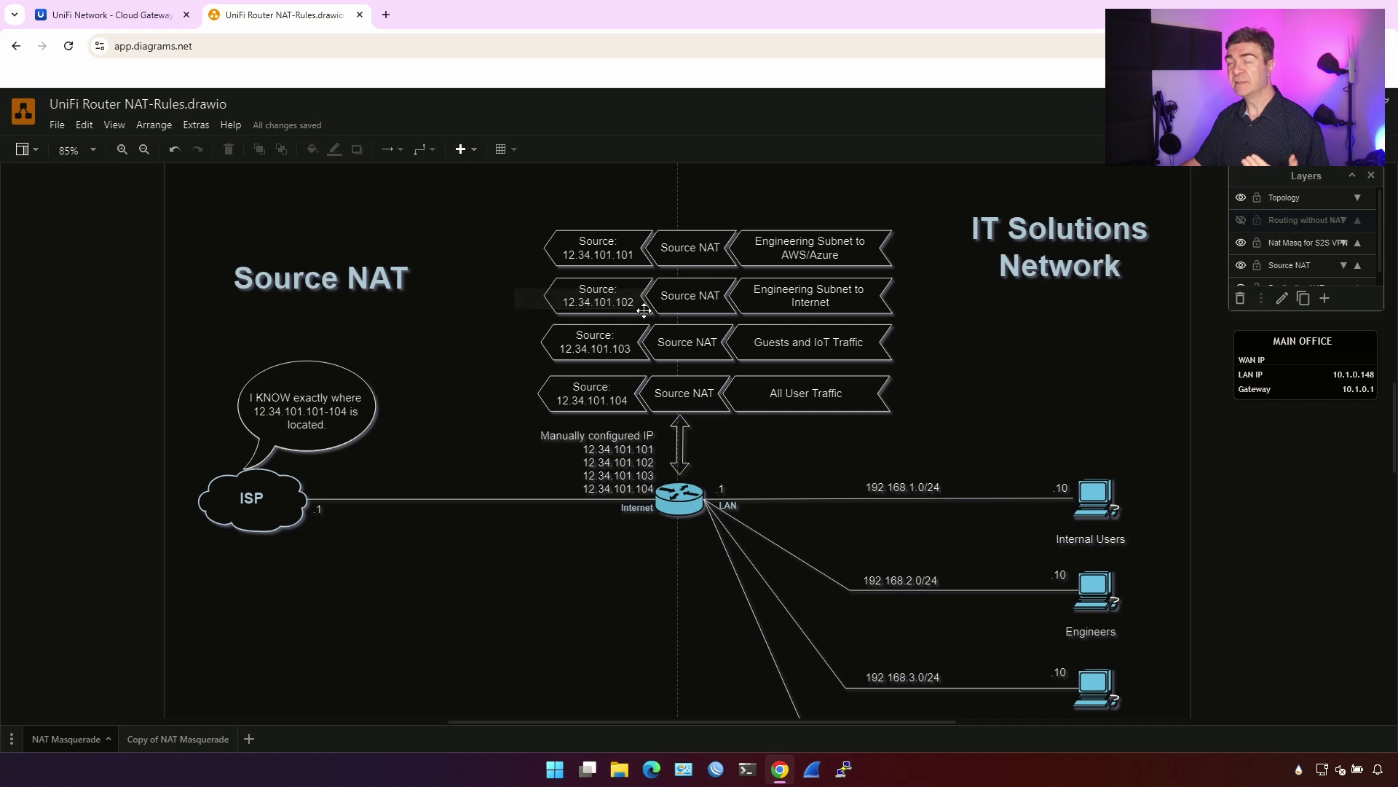
Examine the Source NAT mappings in the diagram that tie each traffic type to its own public source IP
{"action": "left_click", "coordinate": [585, 311]}
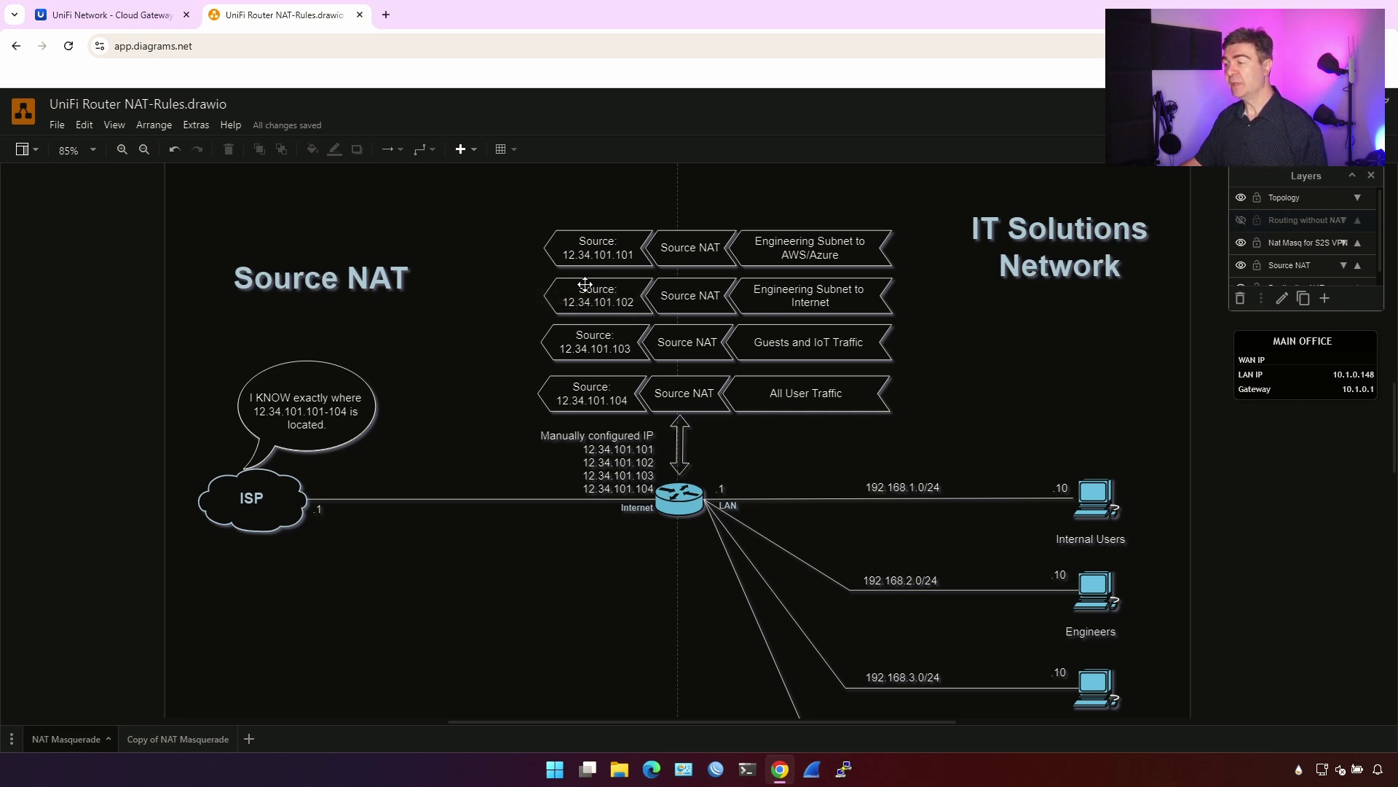
{"action": "left_click", "coordinate": [923, 362]}
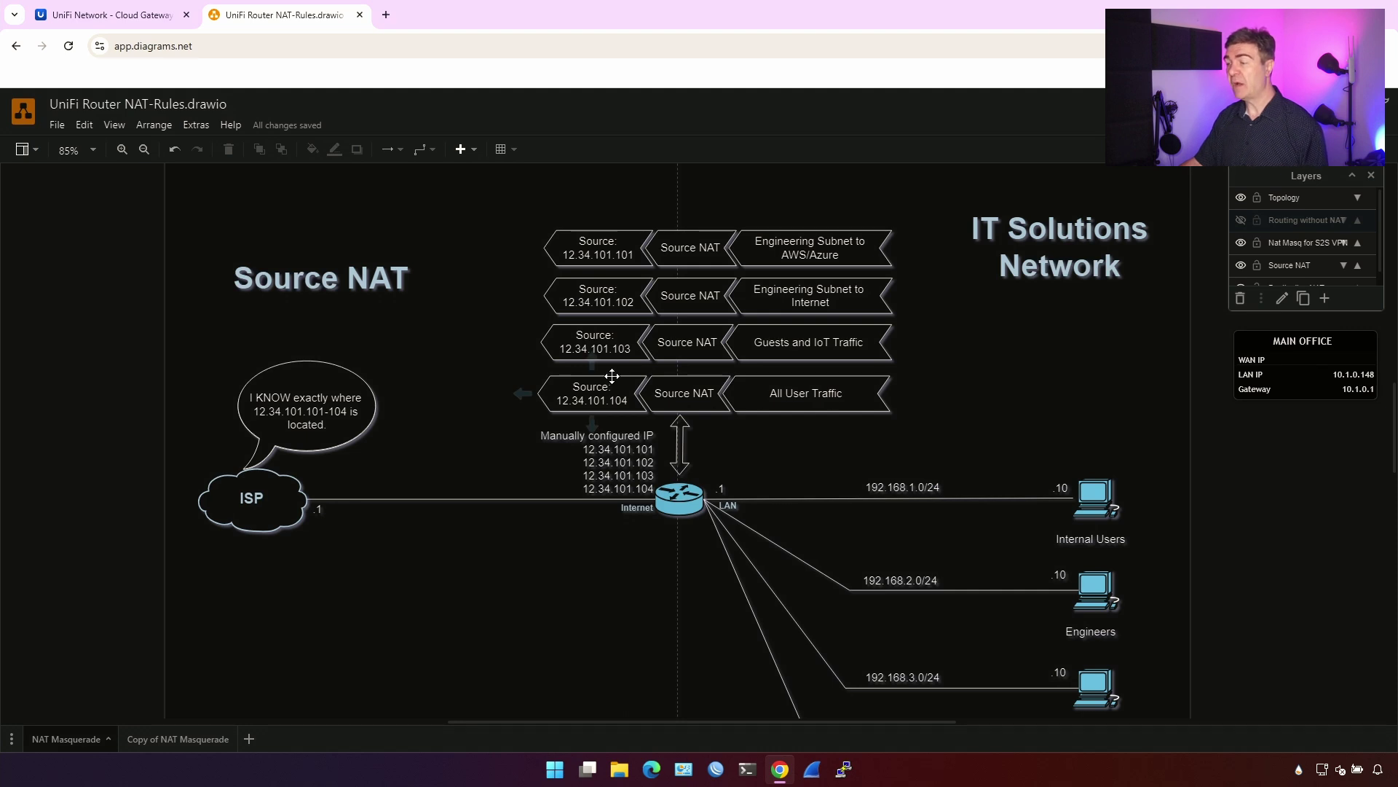
{"action": "left_click", "coordinate": [601, 349]}
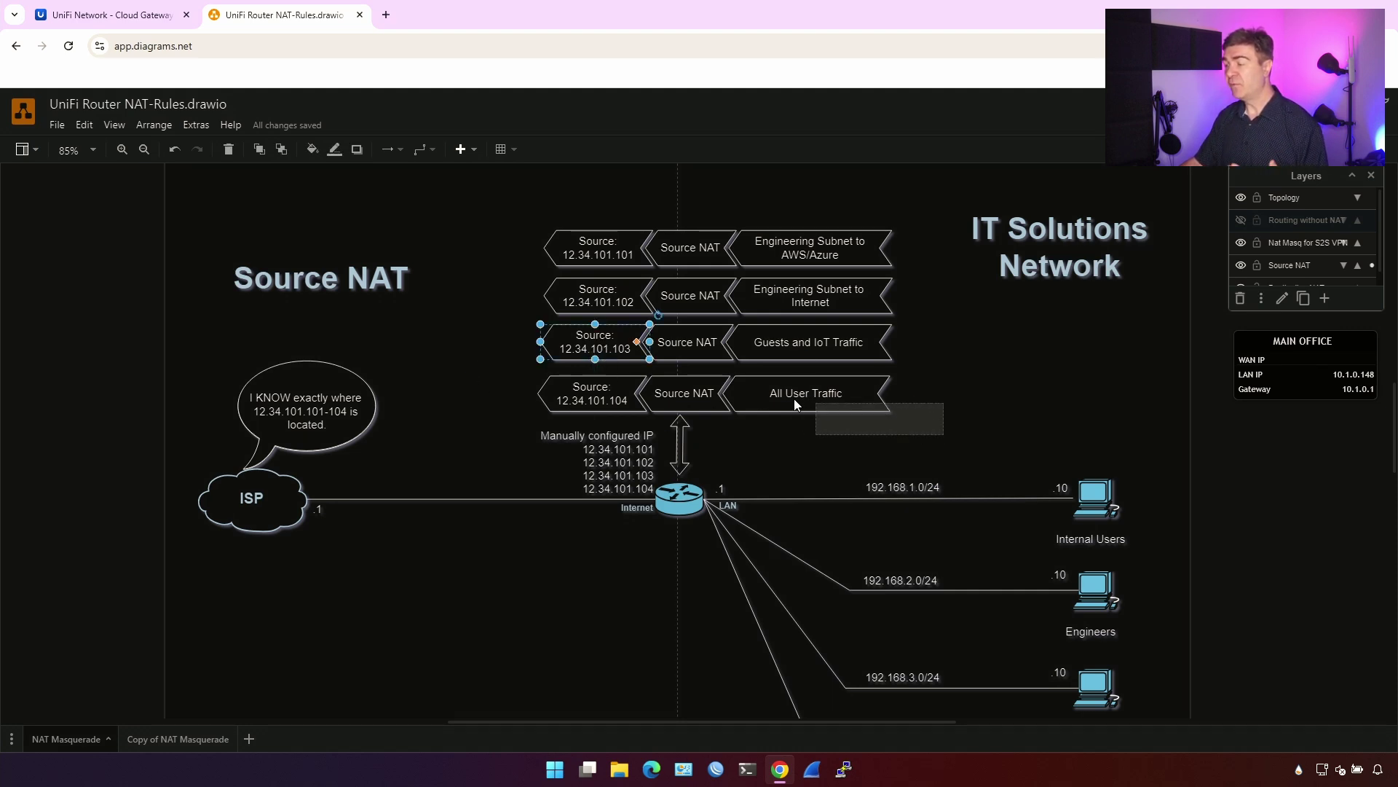
{"action": "key", "text": "Escape"}
{"action": "left_click", "coordinate": [595, 399]}
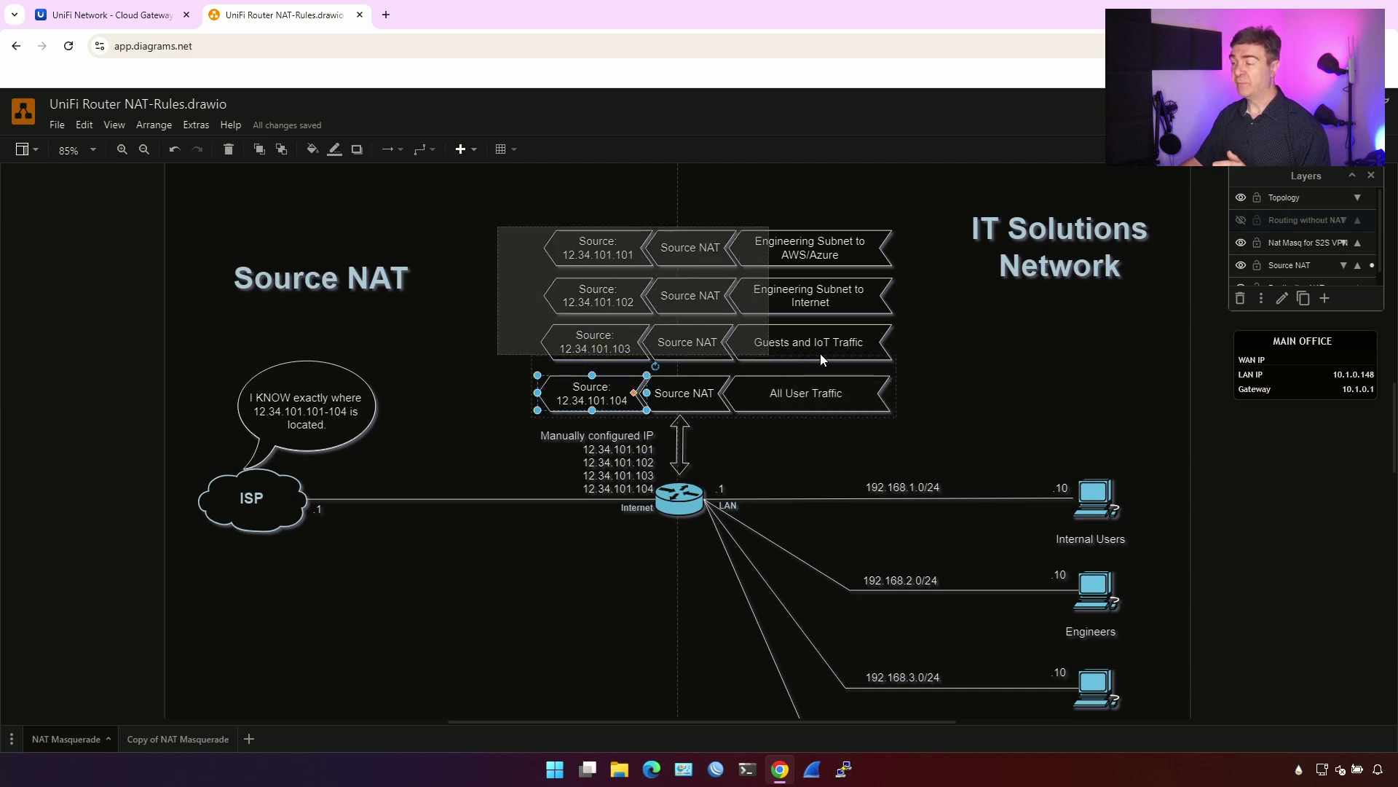
{"action": "left_click", "coordinate": [976, 379]}
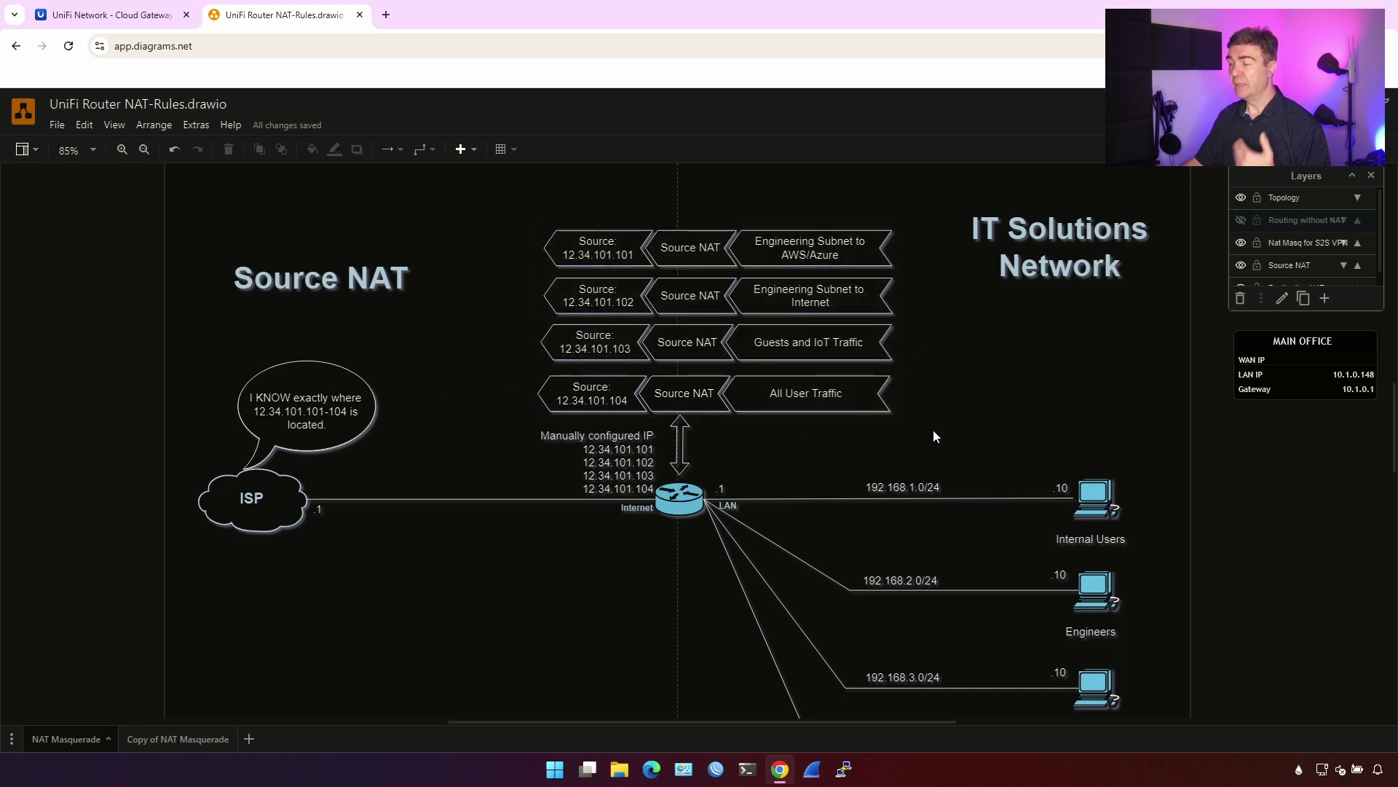
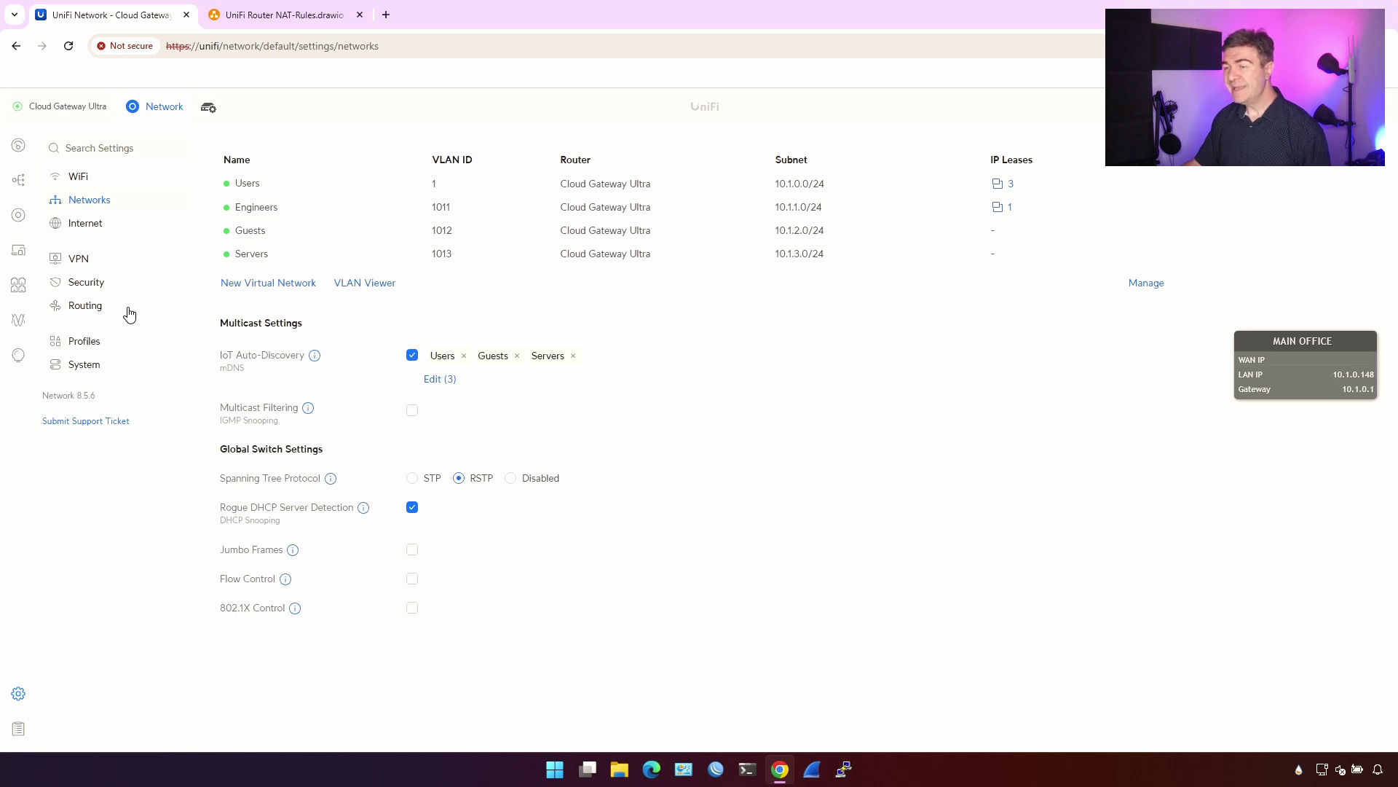
Open the NAT page of the routing settings in UniFi Network and review the existing masquerade rules
{"action": "left_click", "coordinate": [133, 308]}
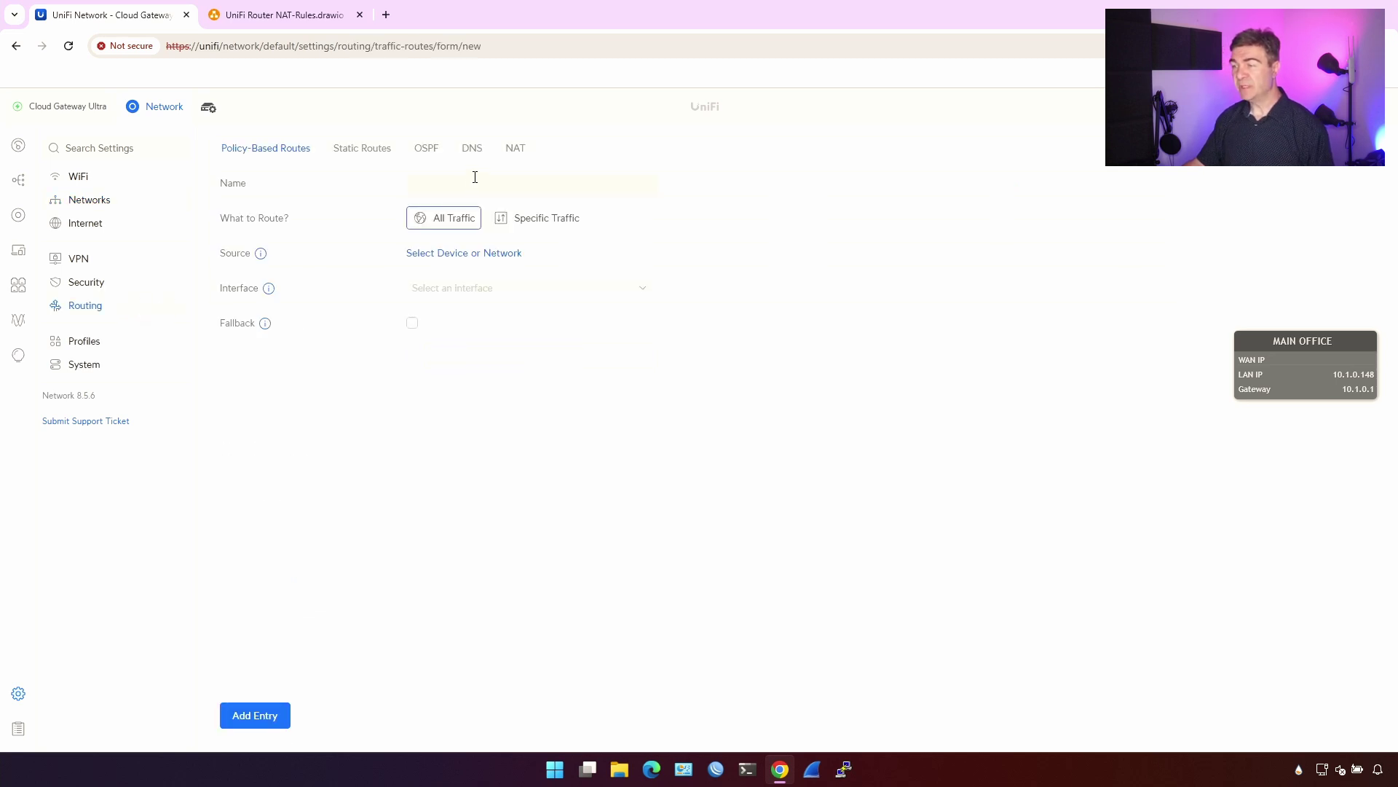
{"action": "left_click", "coordinate": [108, 285]}
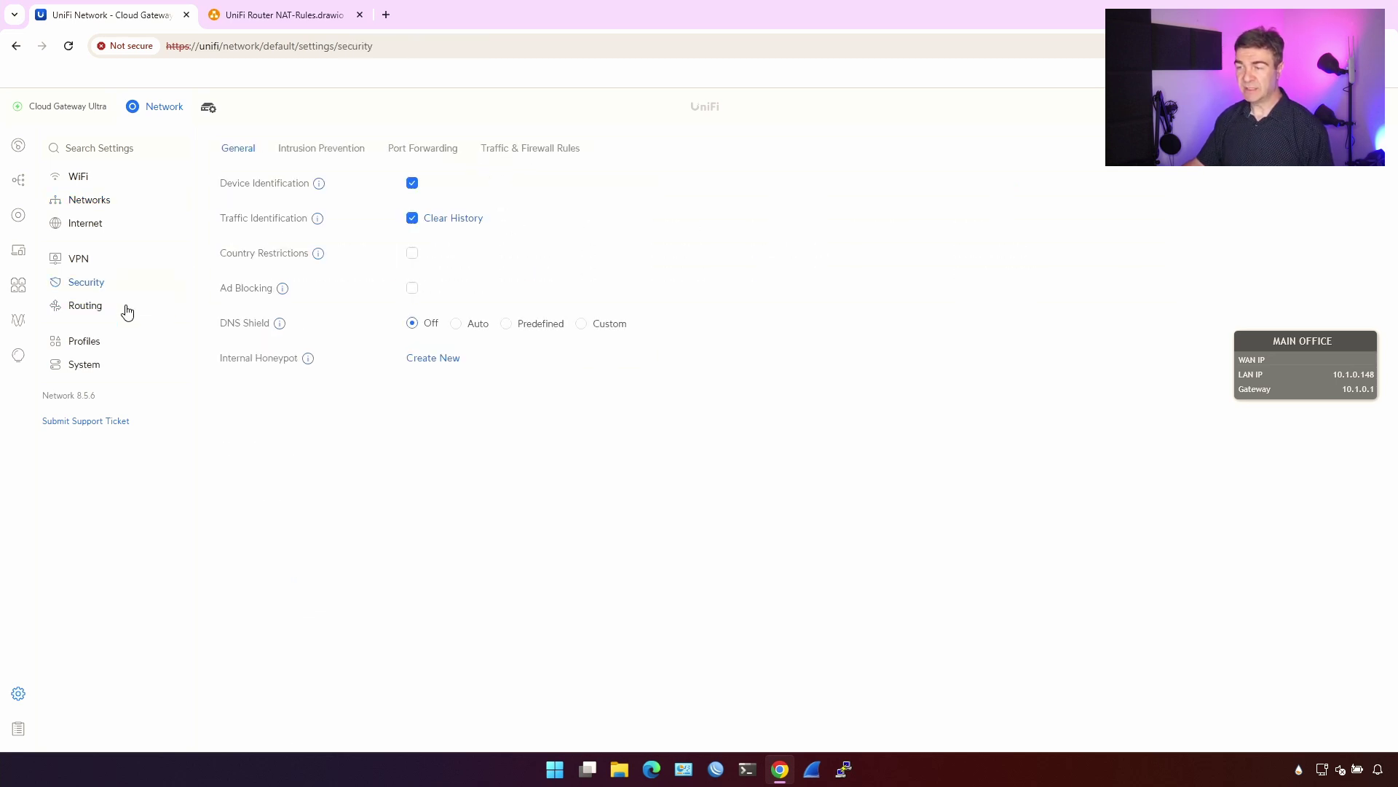
{"action": "left_click", "coordinate": [176, 298]}
{"action": "left_click_drag", "start_coordinate": [1114, 290], "coordinate": [213, 254]}
{"action": "left_click", "coordinate": [519, 391]}
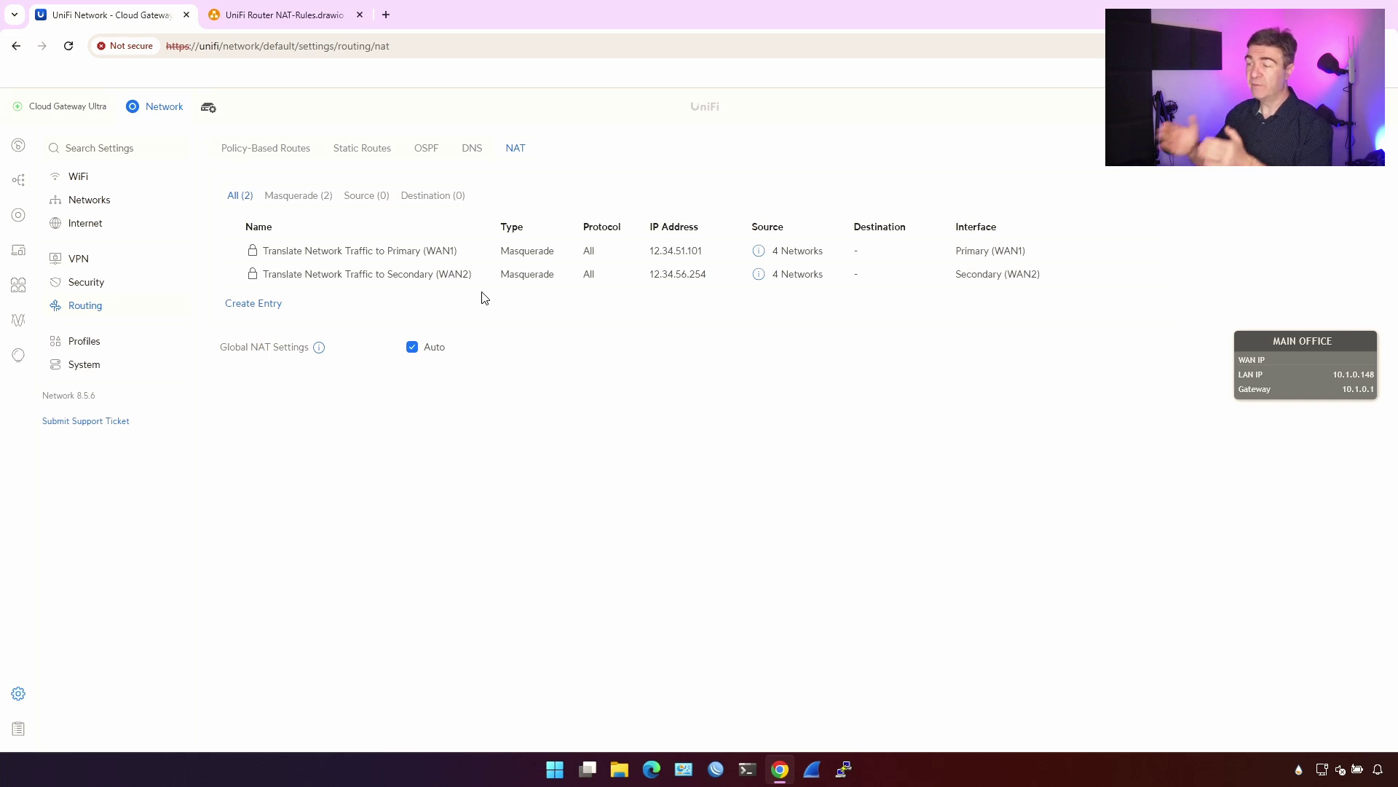
Set Global NAT Settings to Off and apply the changes
{"action": "left_click", "coordinate": [412, 347]}
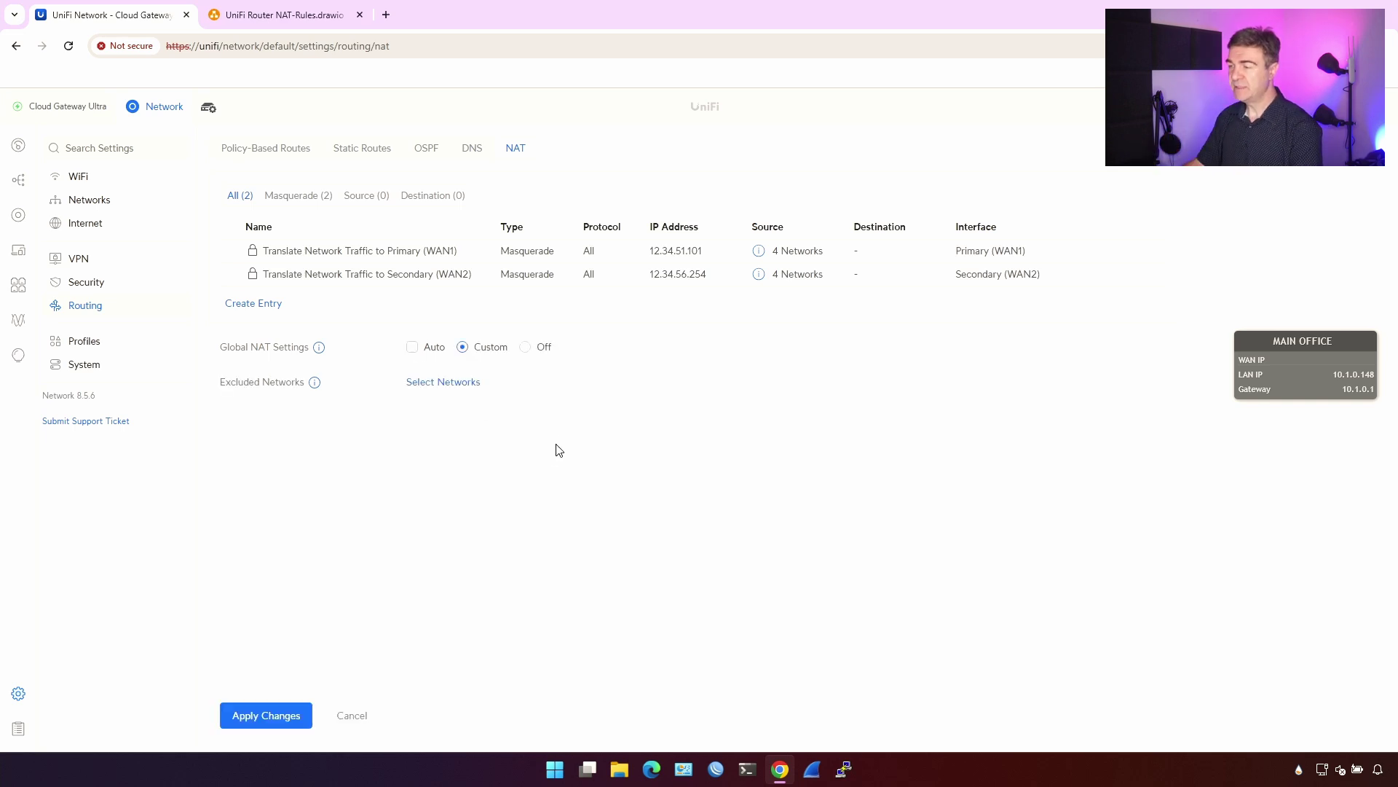
{"action": "left_click", "coordinate": [526, 346]}
{"action": "left_click", "coordinate": [635, 301]}
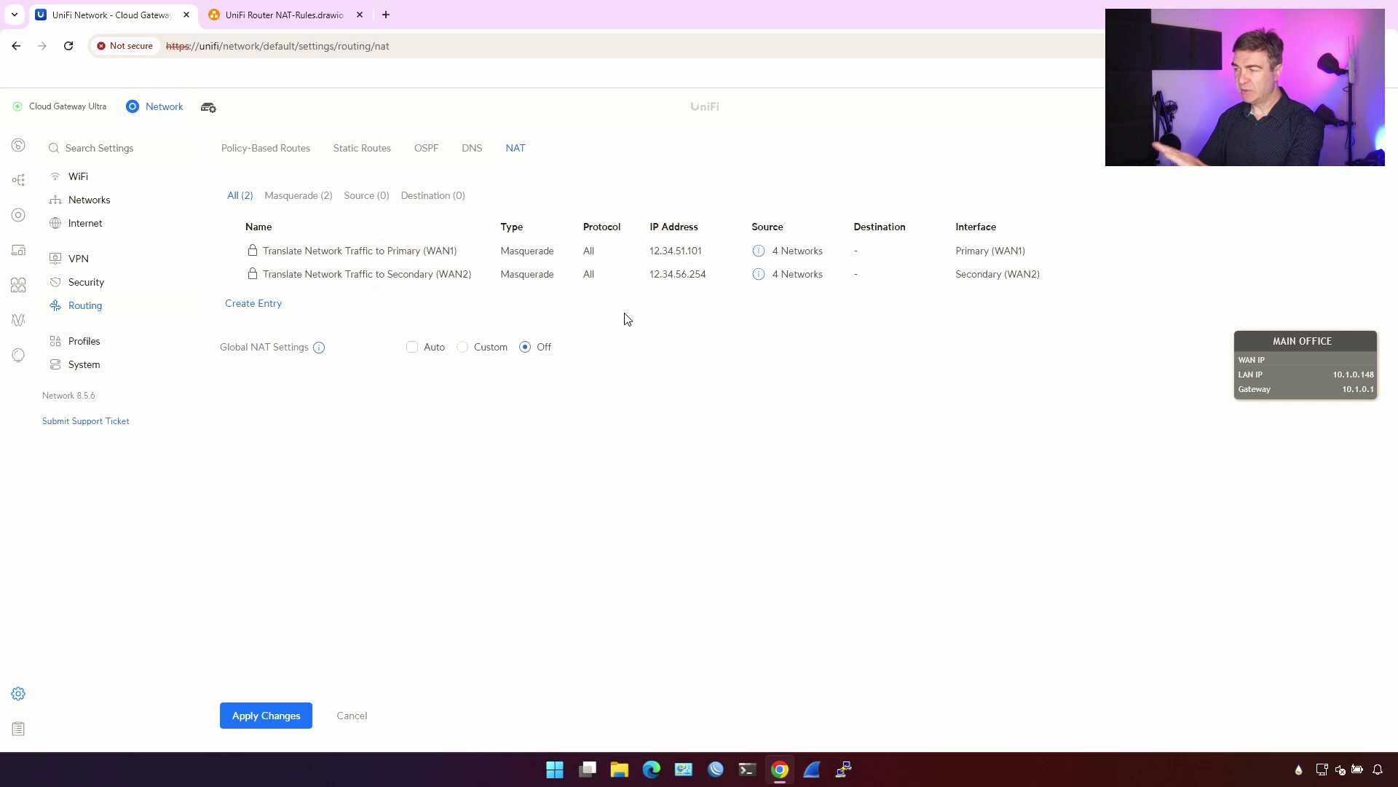
{"action": "left_click", "coordinate": [266, 715]}
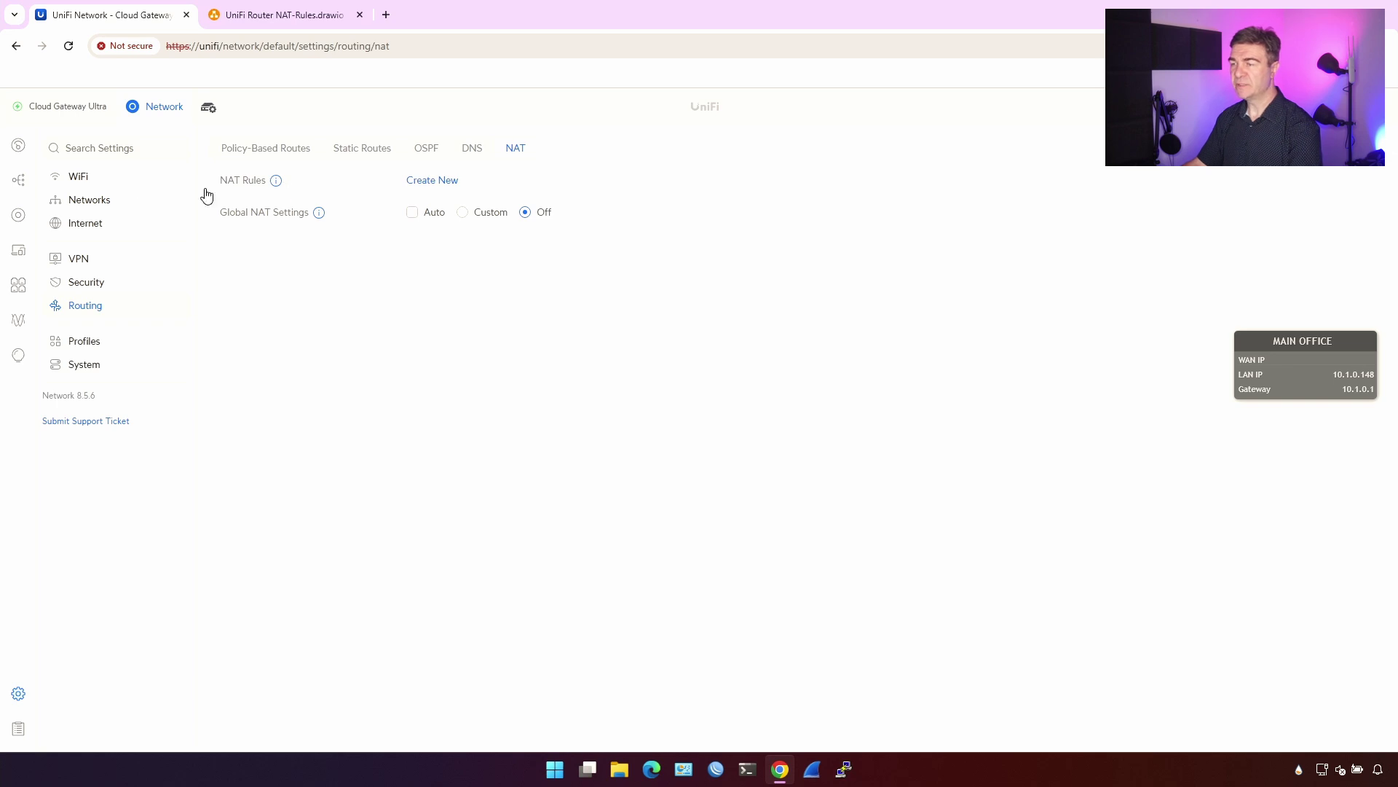
Check the list of configured networks and return to the NAT routing settings
{"action": "left_click", "coordinate": [118, 203]}
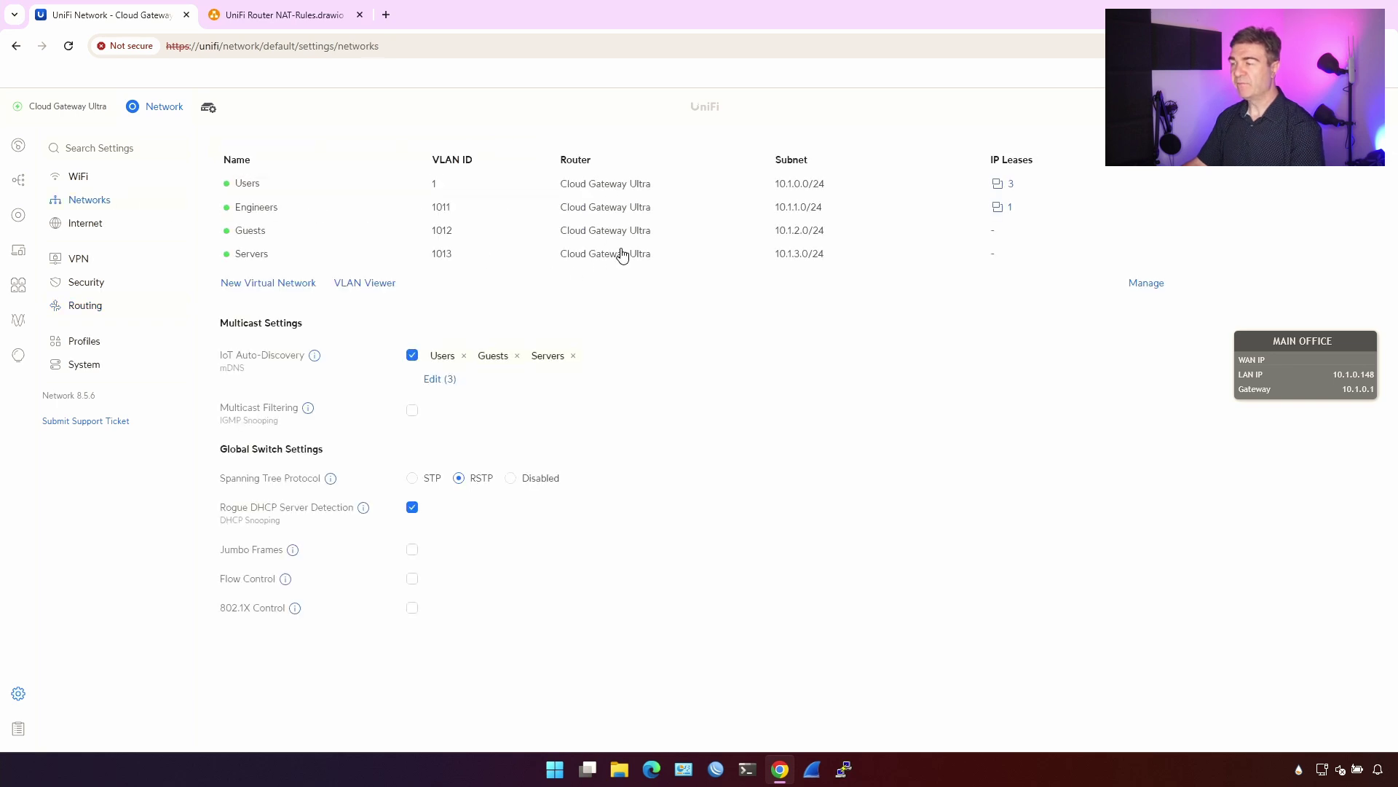
{"action": "left_click", "coordinate": [125, 305]}
{"action": "left_click", "coordinate": [512, 151]}
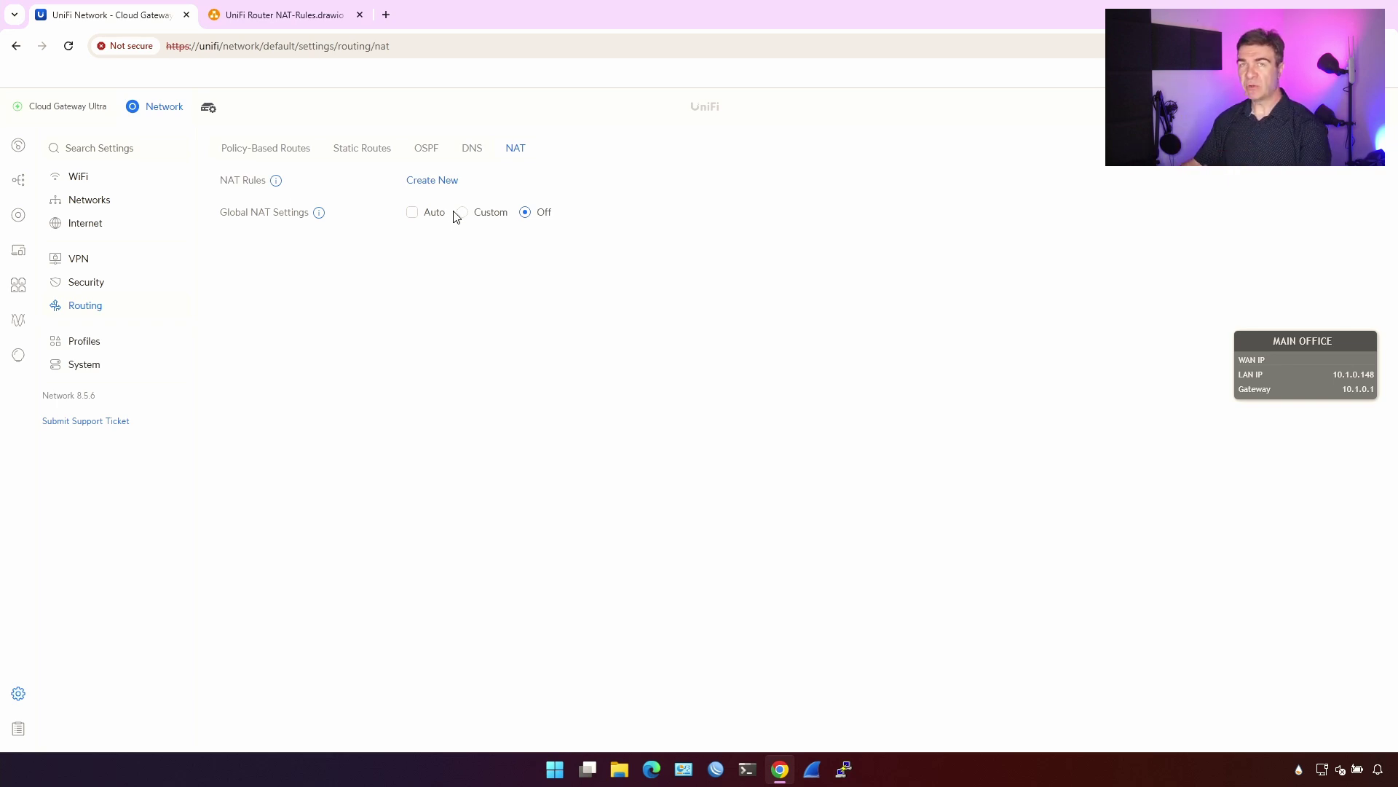
Start a new masquerade NAT rule named "YT Masq NAT" on the Primary (WAN1) interface
{"action": "left_click", "coordinate": [437, 181]}
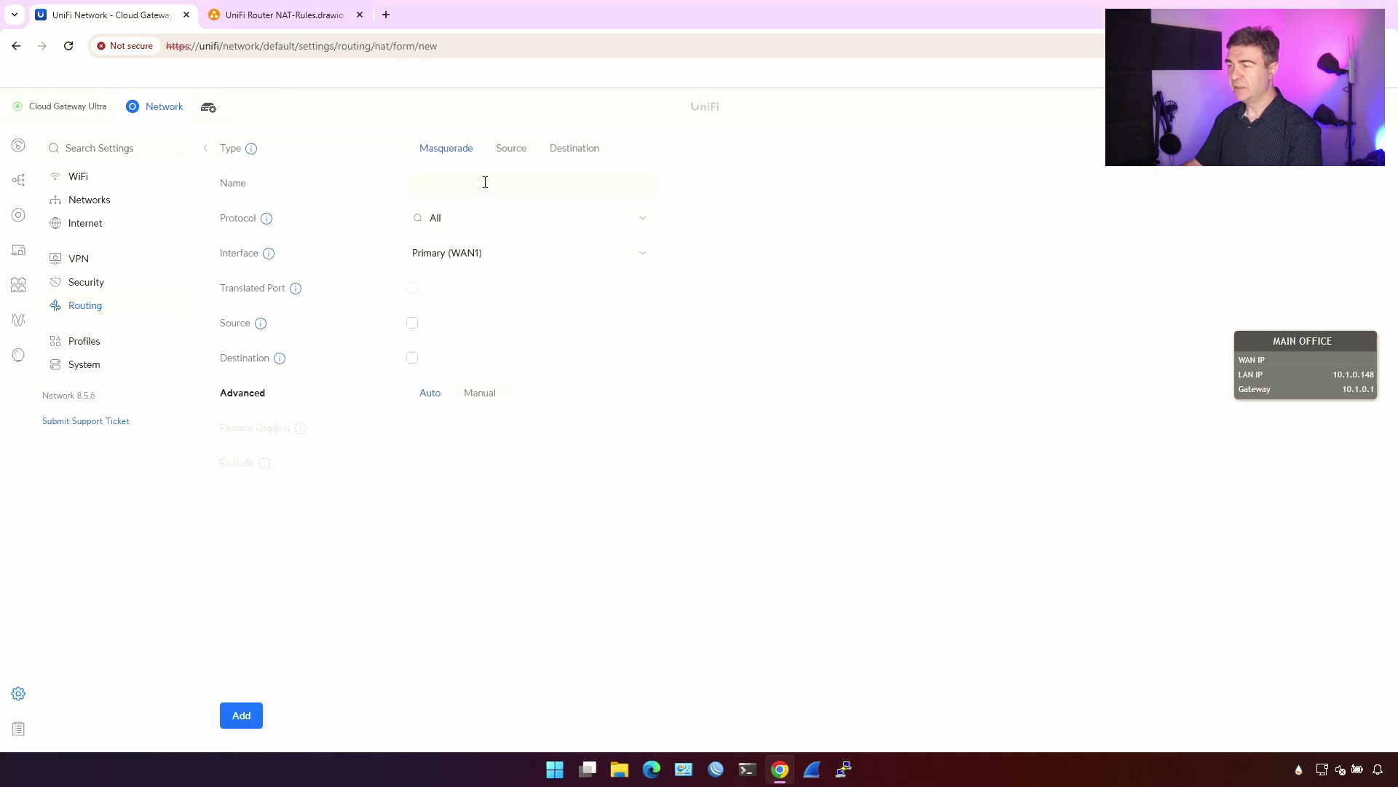
{"action": "left_click", "coordinate": [485, 183]}
{"action": "type", "text": "Masquarade TesYT"}
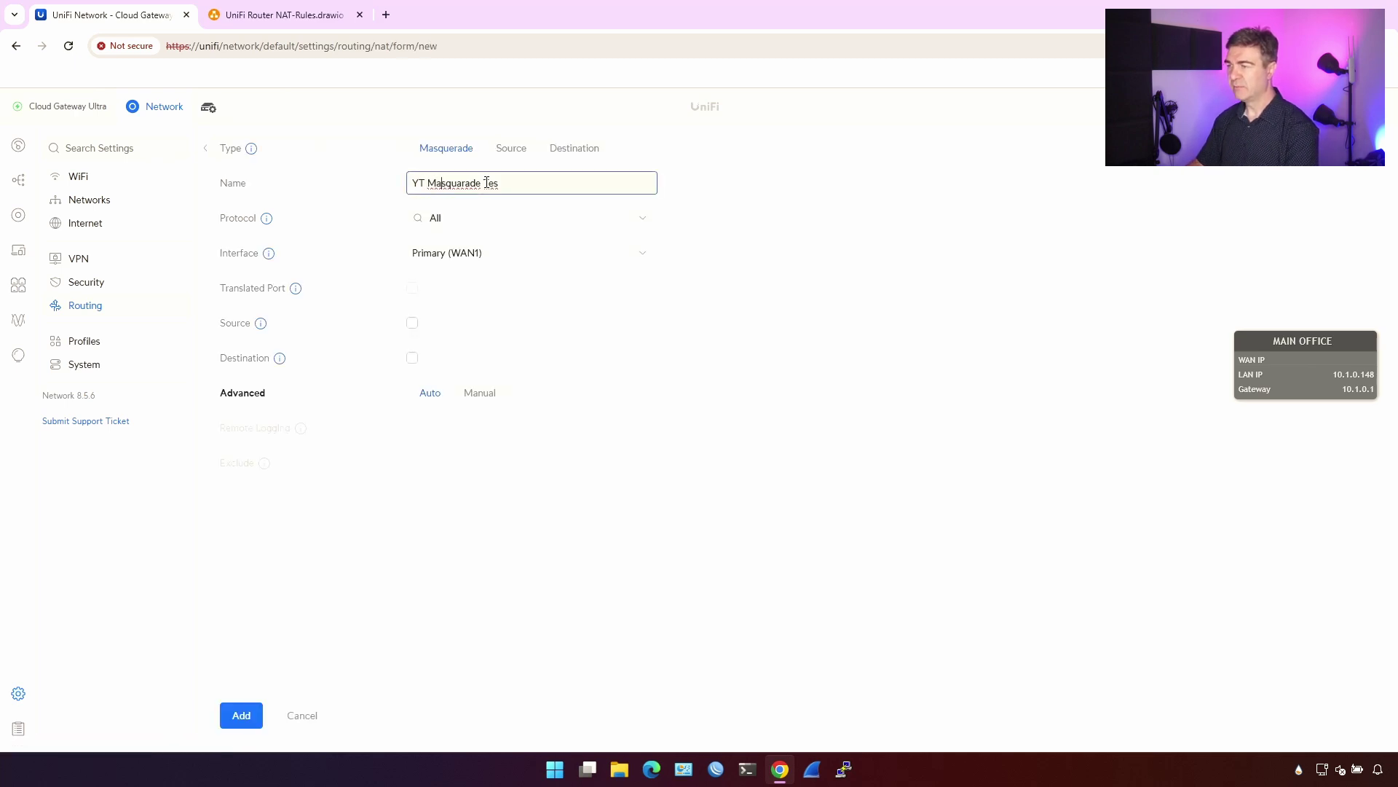
{"action": "key", "text": "shift+End"}
{"action": "type", "text": "NAT"}
{"action": "left_click", "coordinate": [525, 249]}
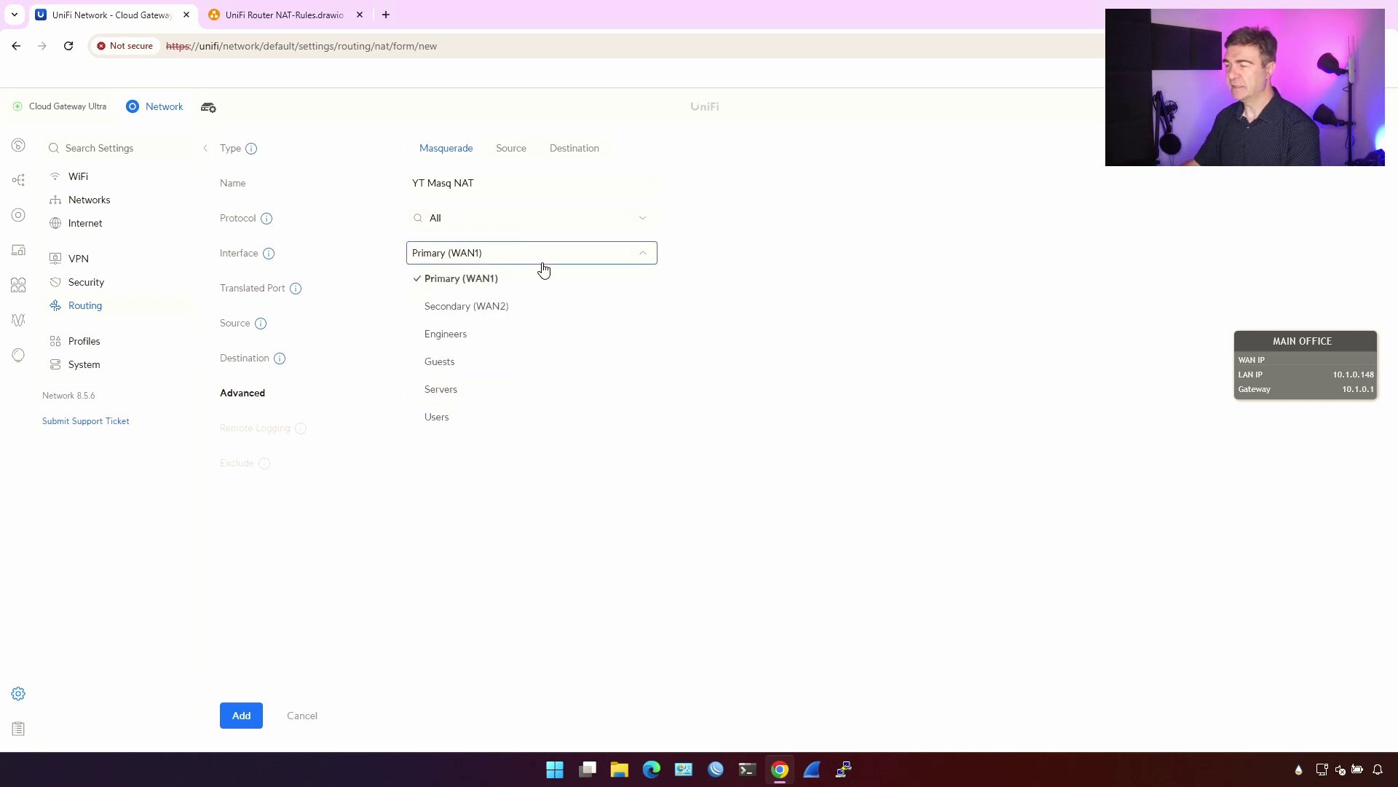
{"action": "left_click", "coordinate": [512, 282]}
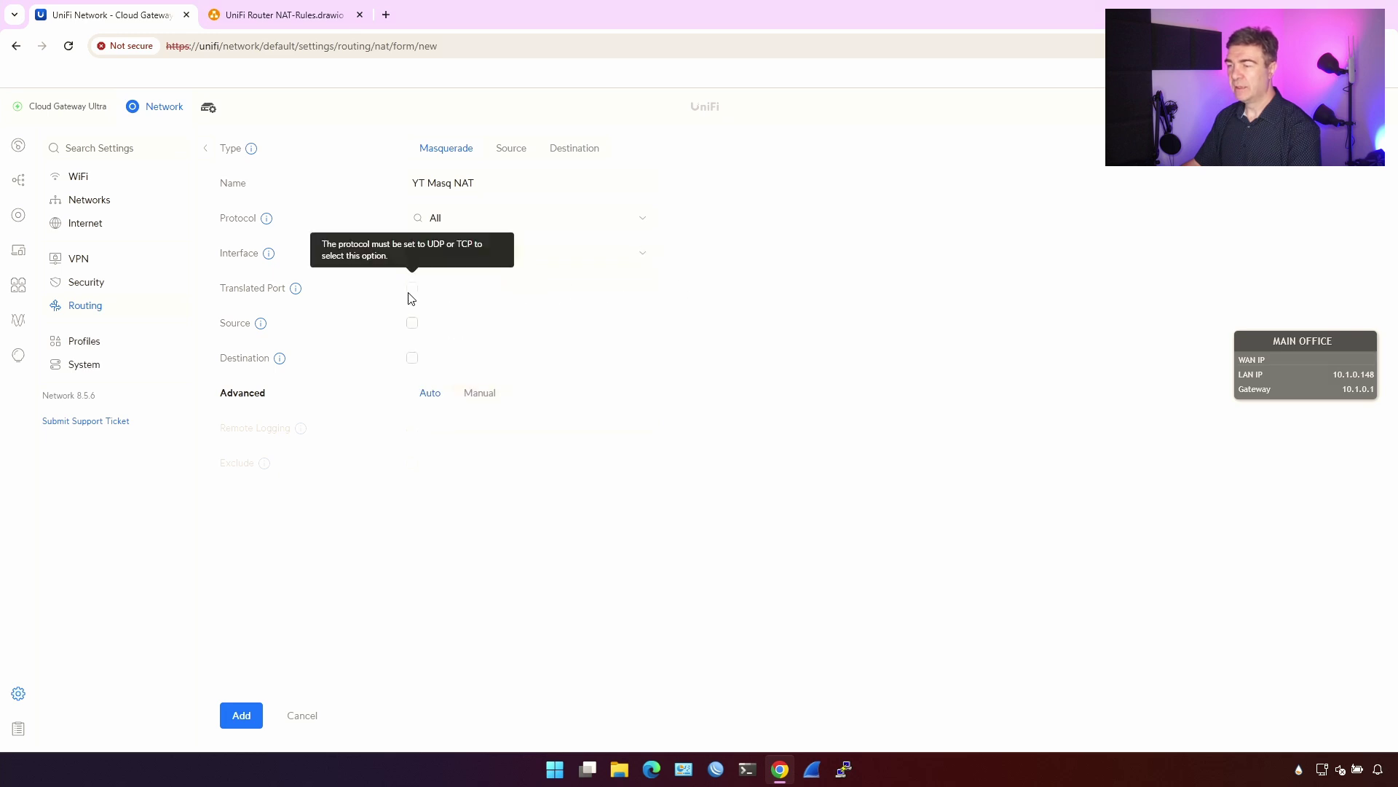
Try out the source network choices and the destination filter of the masquerade rule, leaving both filters disabled
{"action": "left_click", "coordinate": [411, 323]}
{"action": "left_click", "coordinate": [498, 324]}
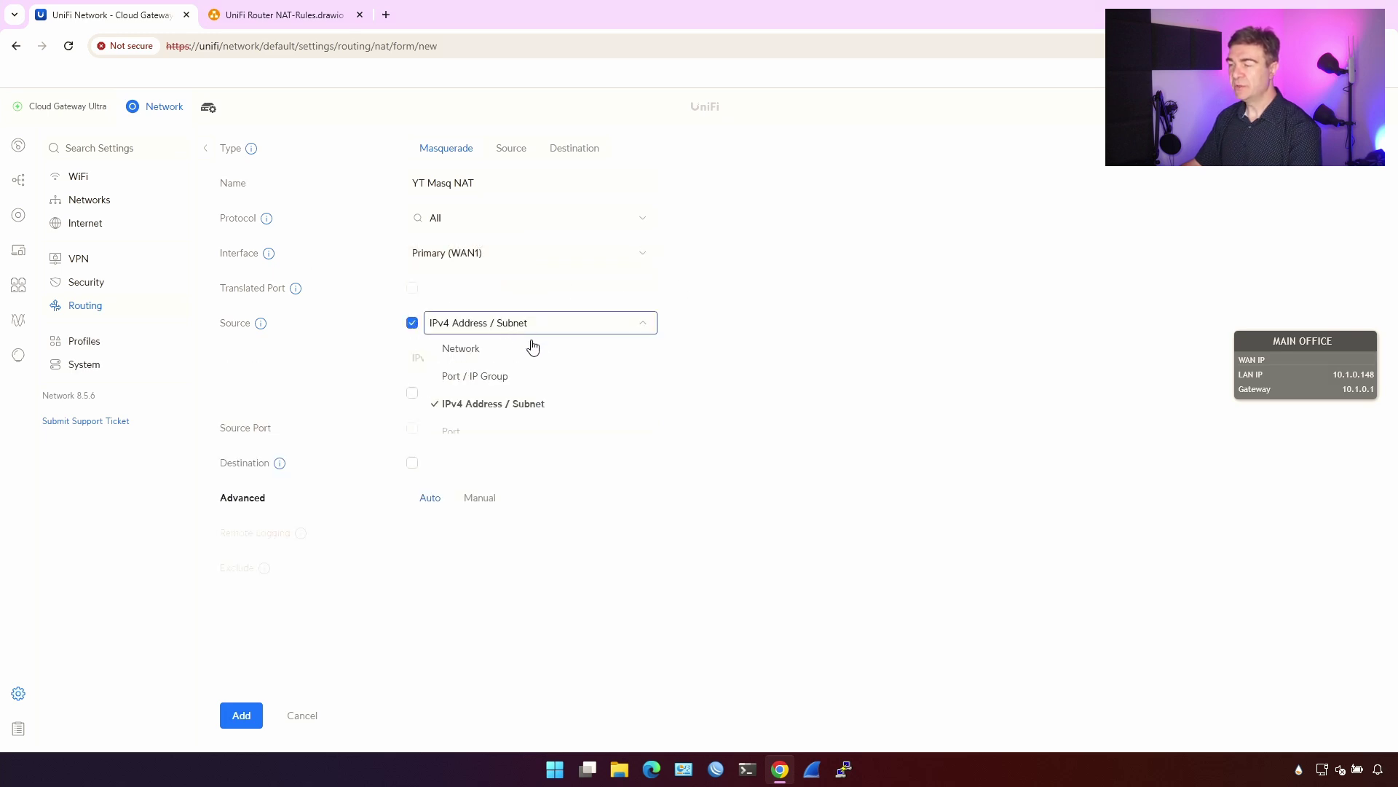
{"action": "left_click", "coordinate": [489, 351]}
{"action": "left_click", "coordinate": [515, 364]}
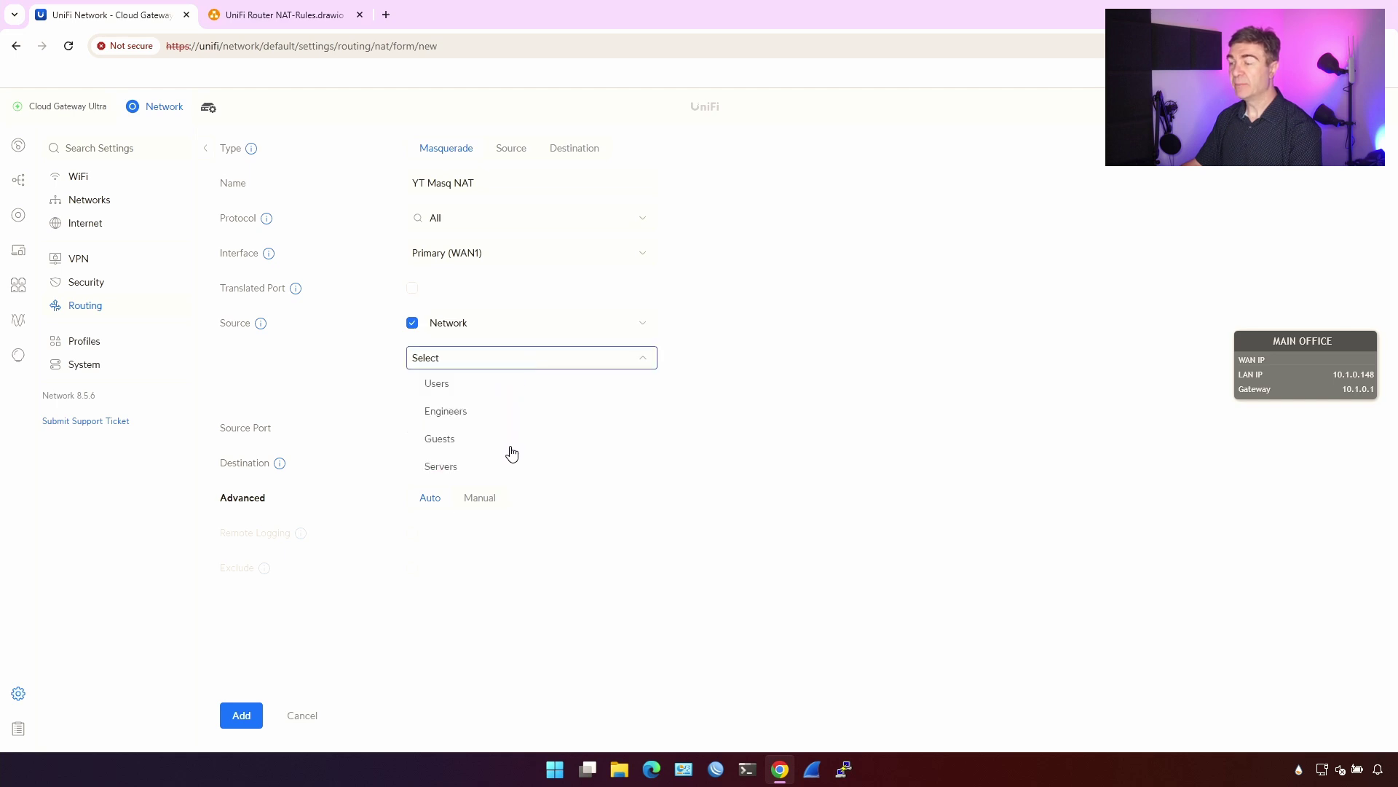
{"action": "left_click", "coordinate": [737, 370]}
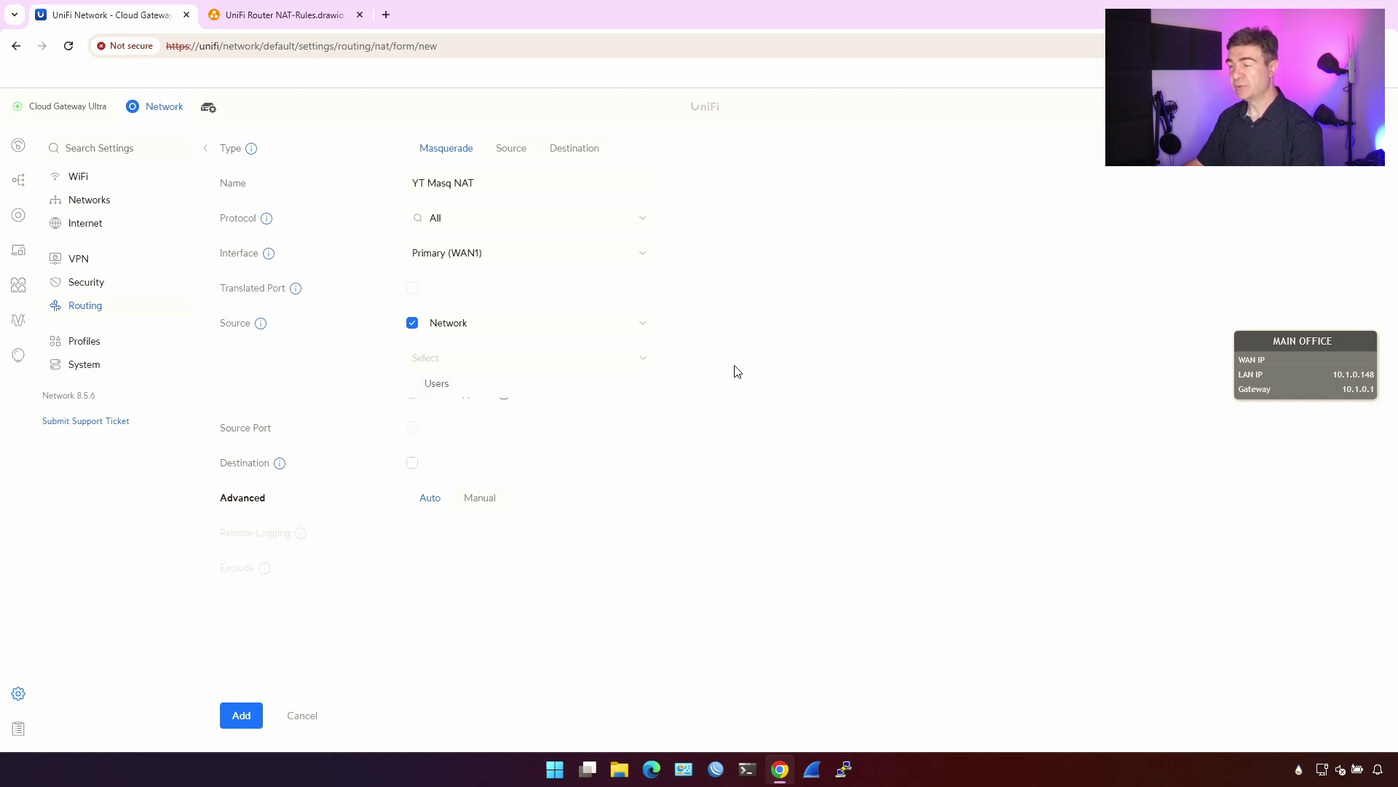
{"action": "left_click", "coordinate": [413, 324]}
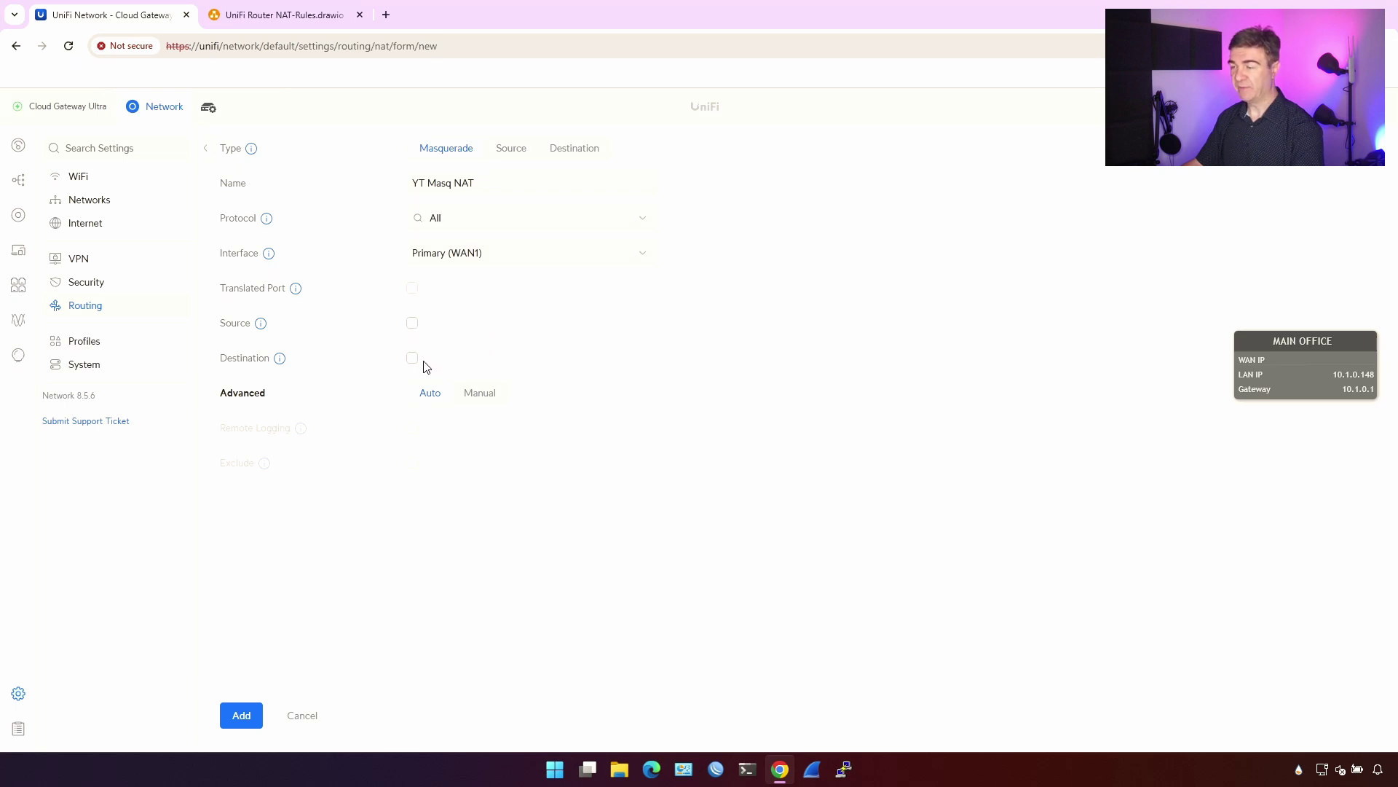
{"action": "left_click", "coordinate": [413, 359]}
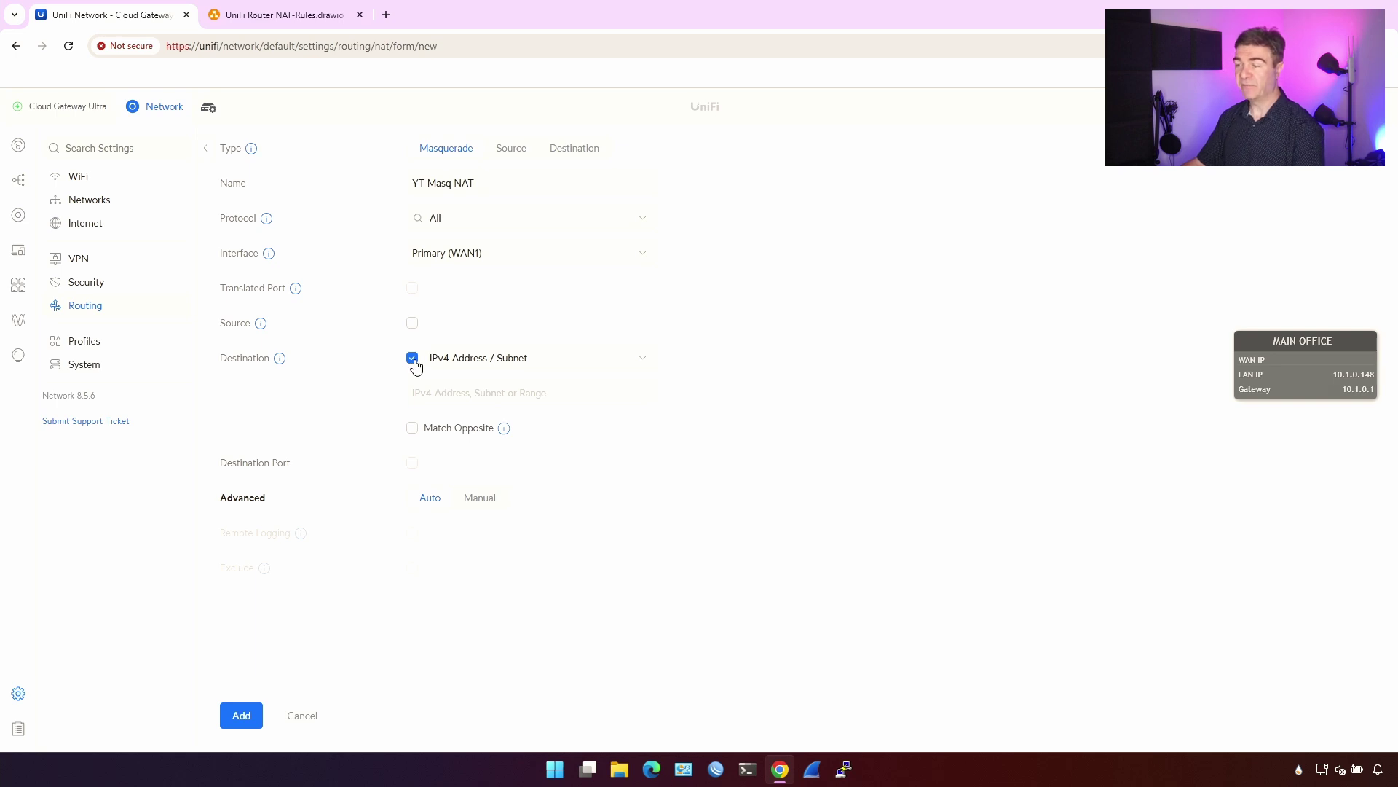
{"action": "left_click", "coordinate": [413, 359]}
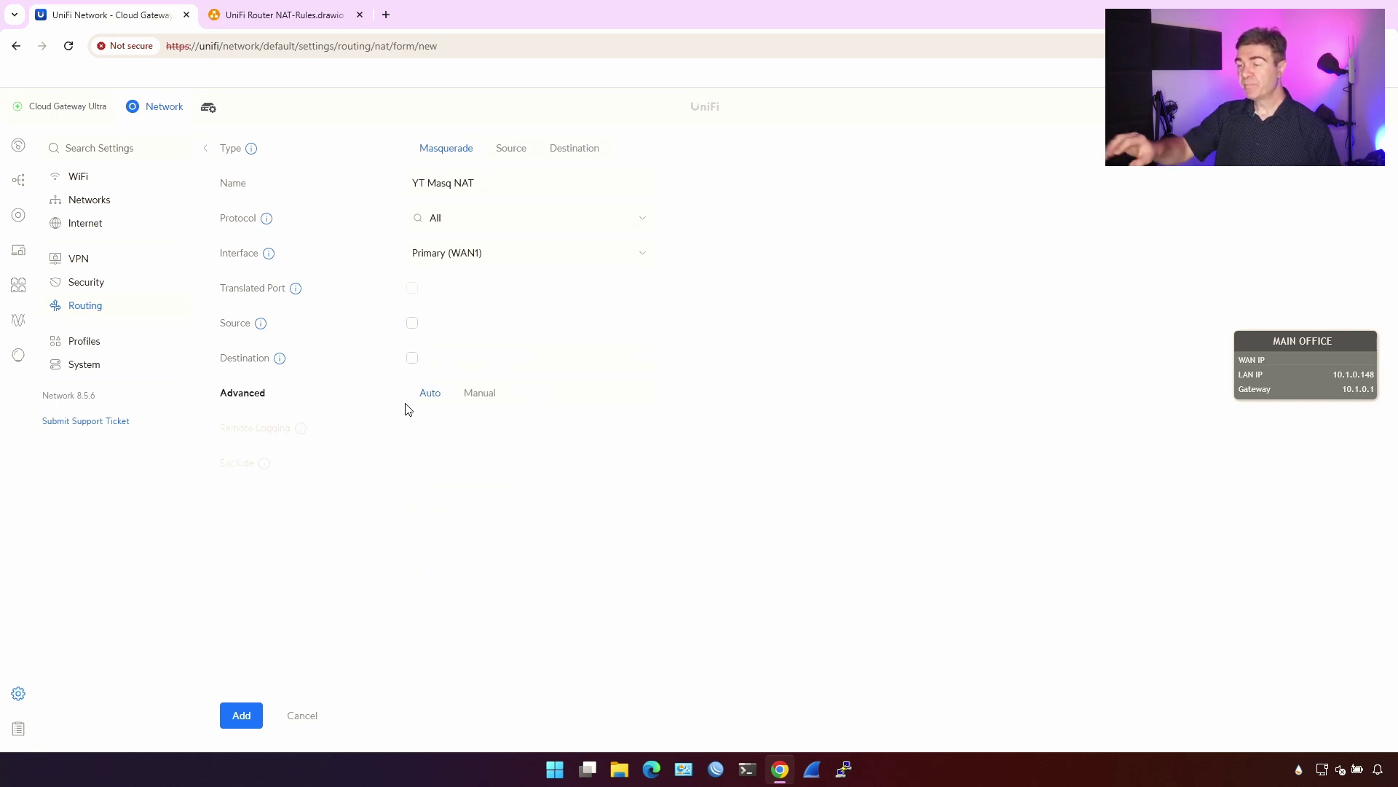
{"action": "left_click", "coordinate": [412, 357]}
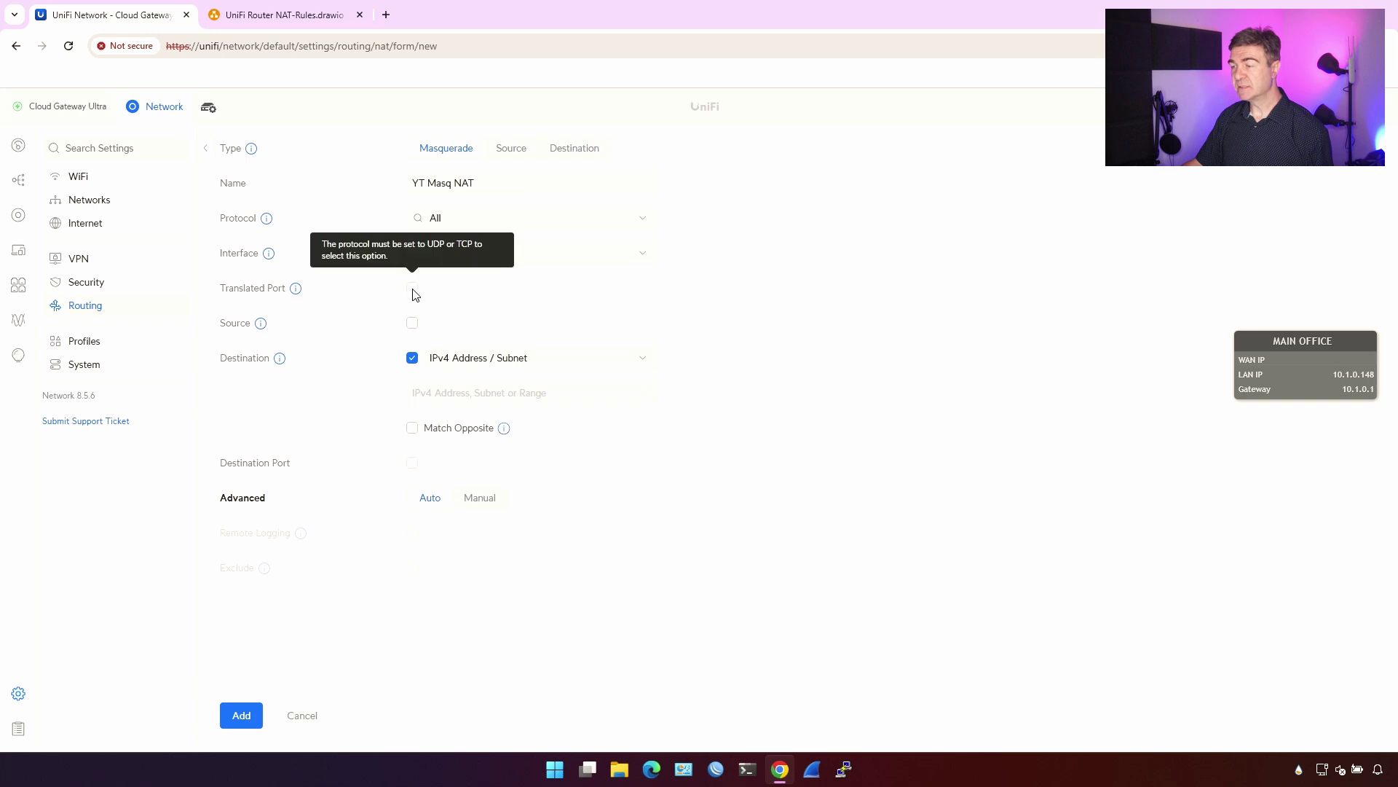
{"action": "left_click", "coordinate": [413, 359]}
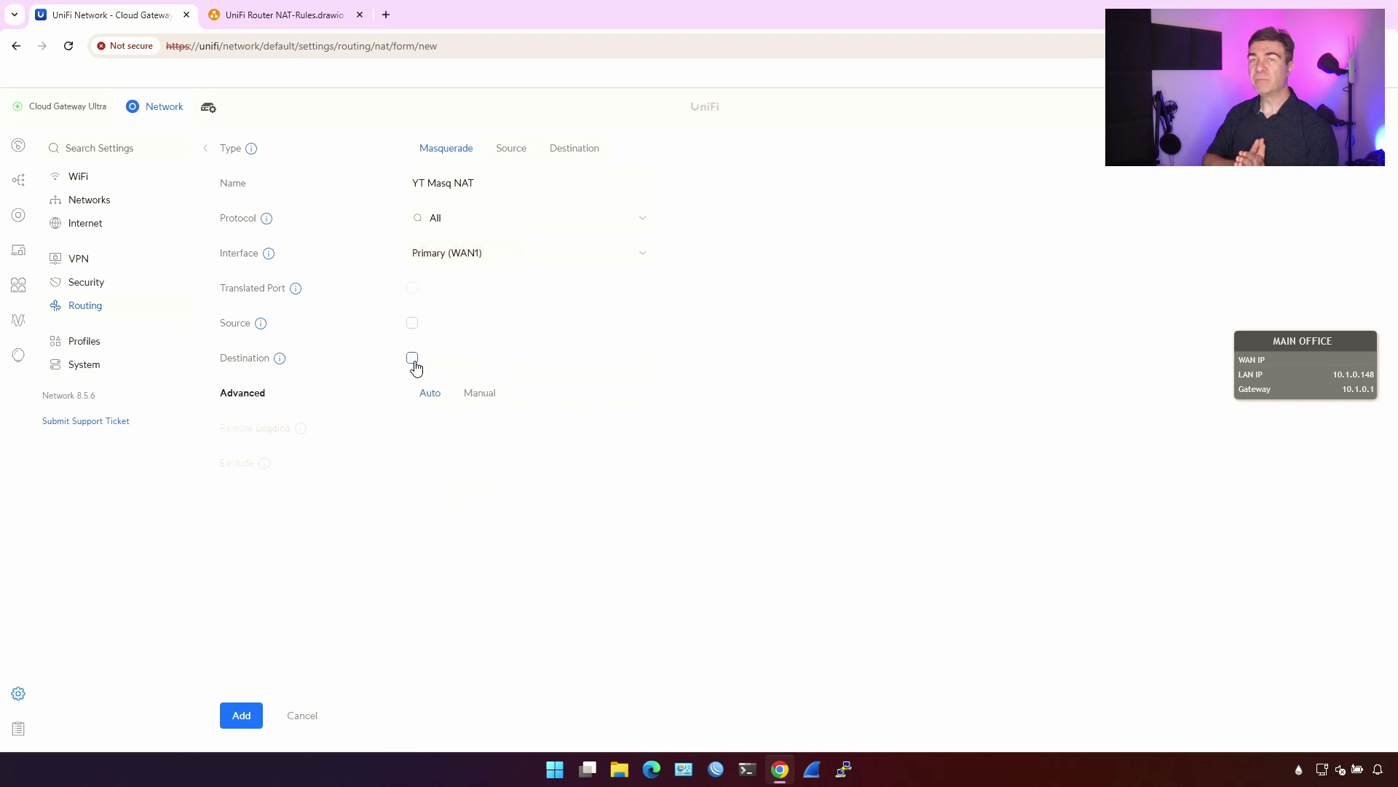
Check the interface choices, keep Primary (WAN1), and add the YT Masq NAT rule
{"action": "left_click", "coordinate": [475, 257]}
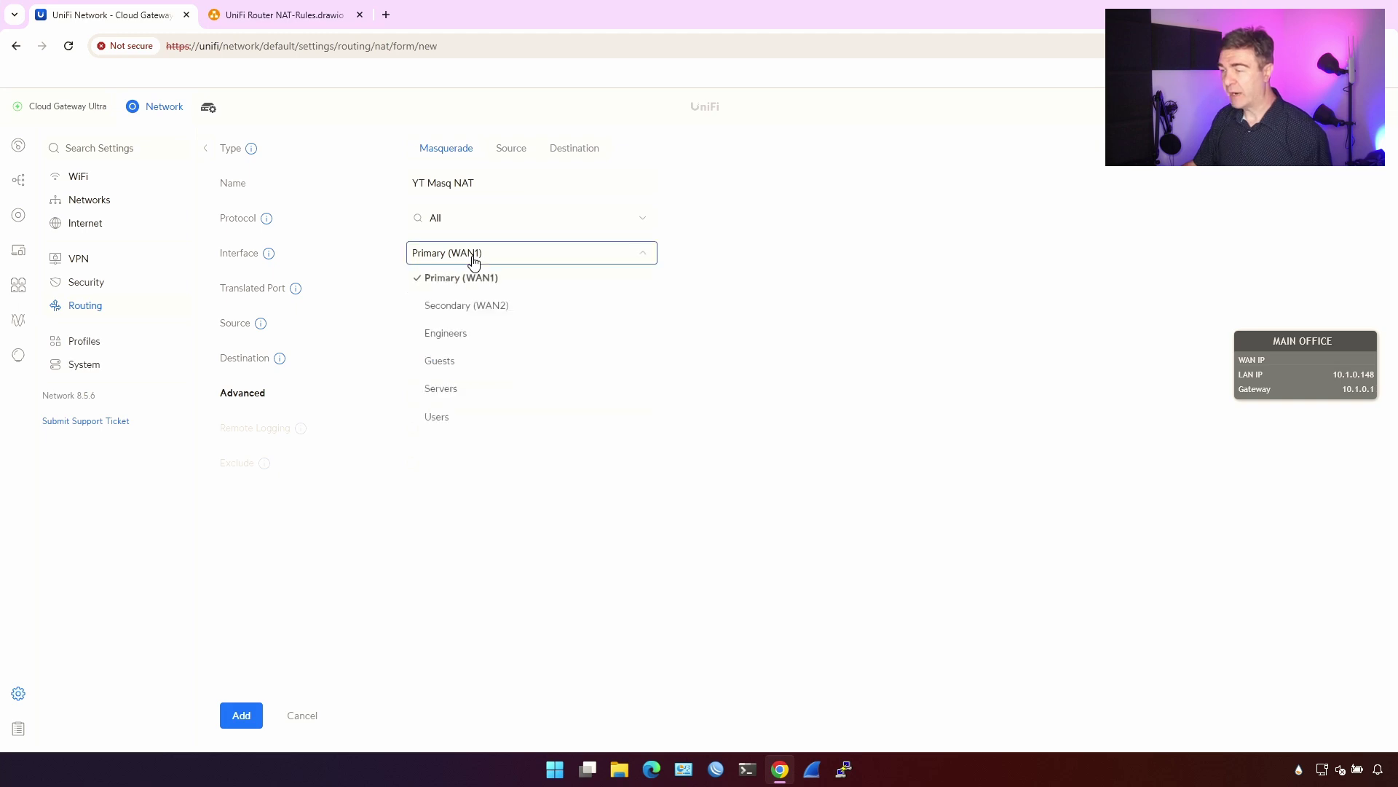
{"action": "left_click", "coordinate": [704, 420]}
{"action": "left_click", "coordinate": [248, 714]}
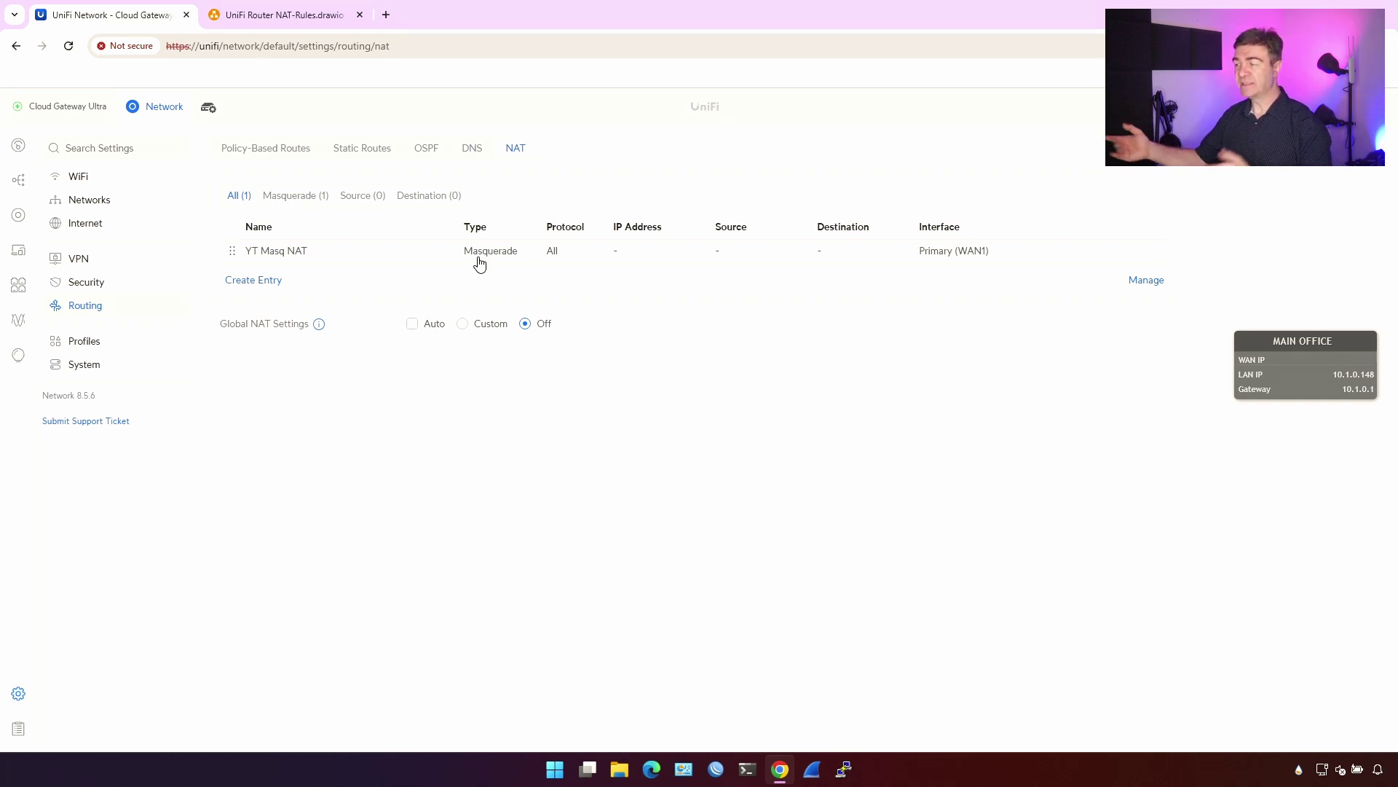
Start a new NAT entry of type Source on Primary (WAN1) and name it "YT Source NAT"
{"action": "left_click", "coordinate": [266, 280]}
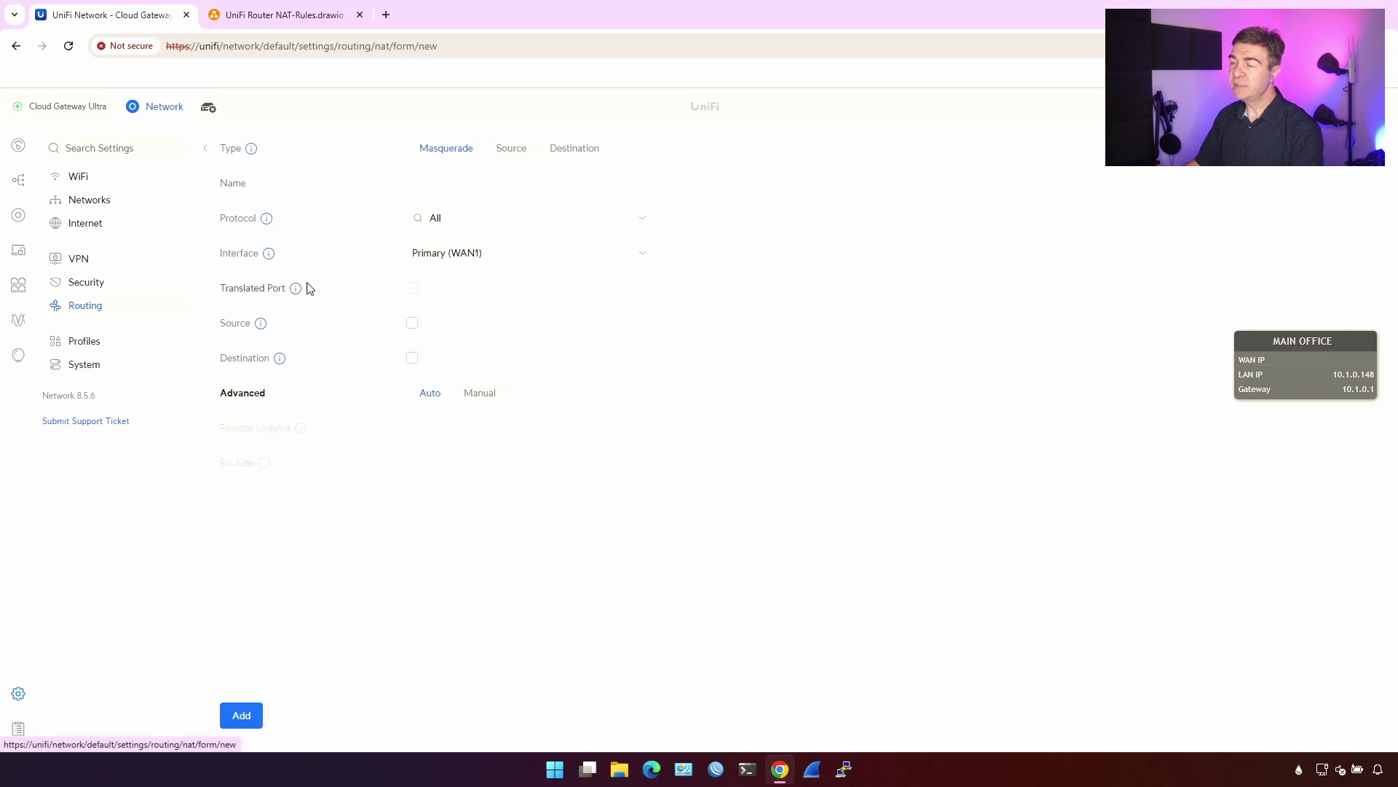
{"action": "left_click", "coordinate": [484, 257]}
{"action": "left_click", "coordinate": [493, 306]}
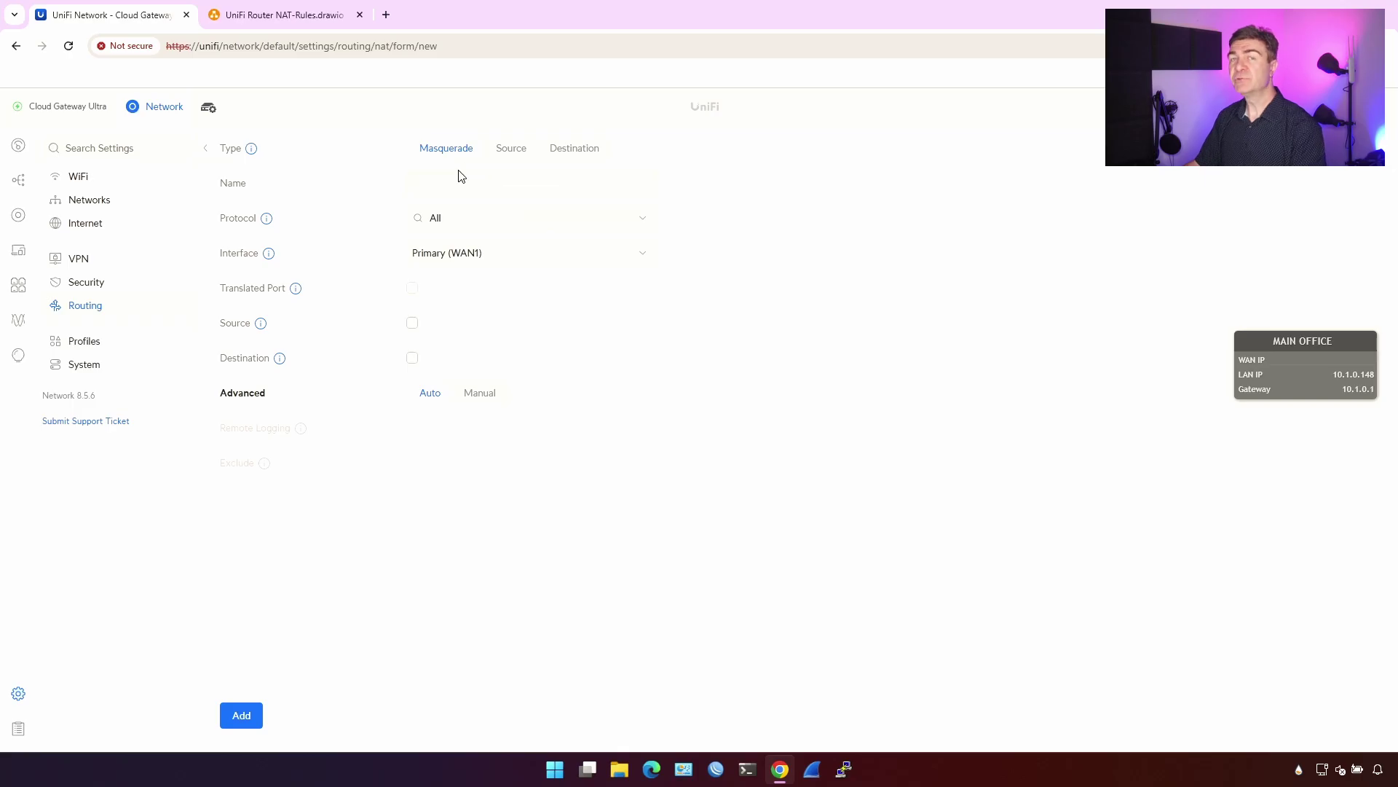
{"action": "left_click", "coordinate": [503, 153]}
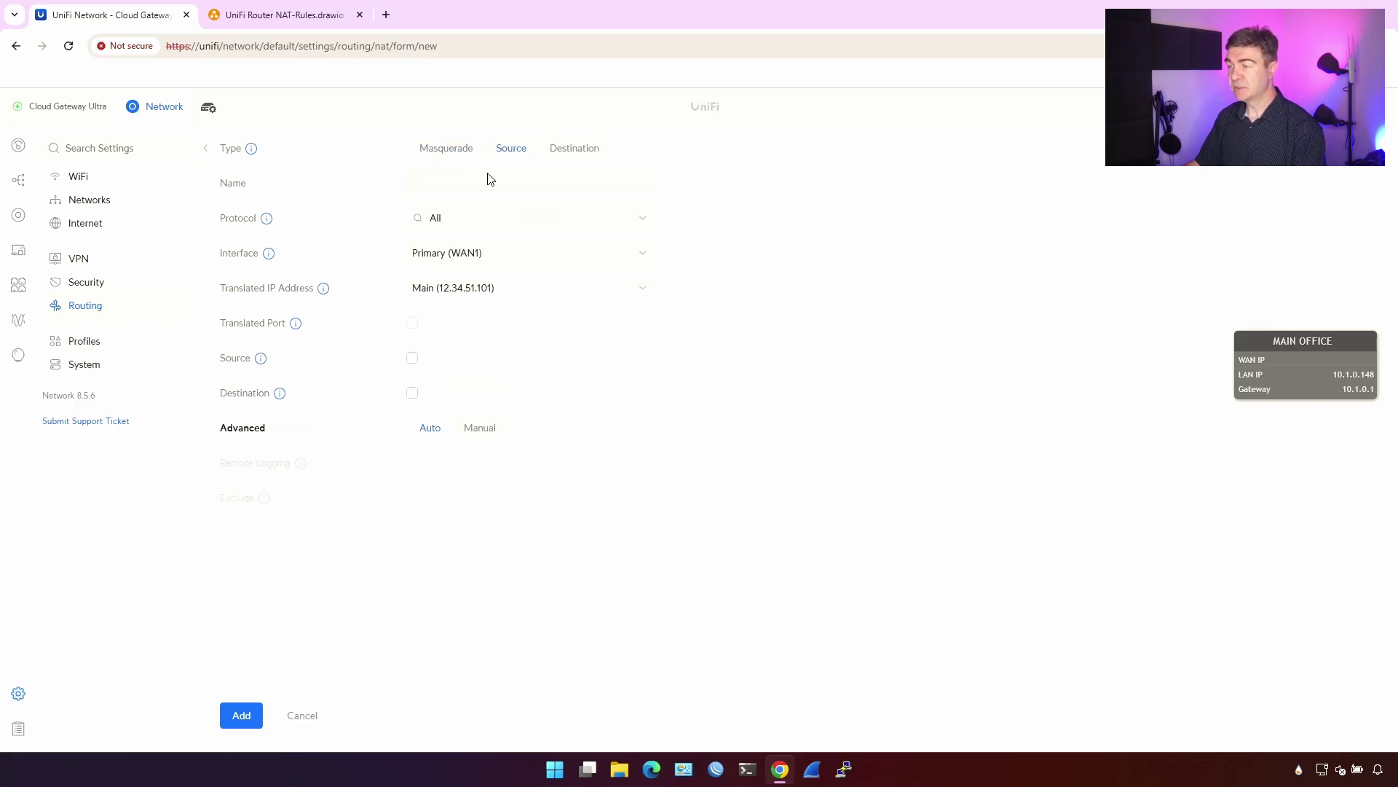
{"action": "left_click", "coordinate": [477, 179]}
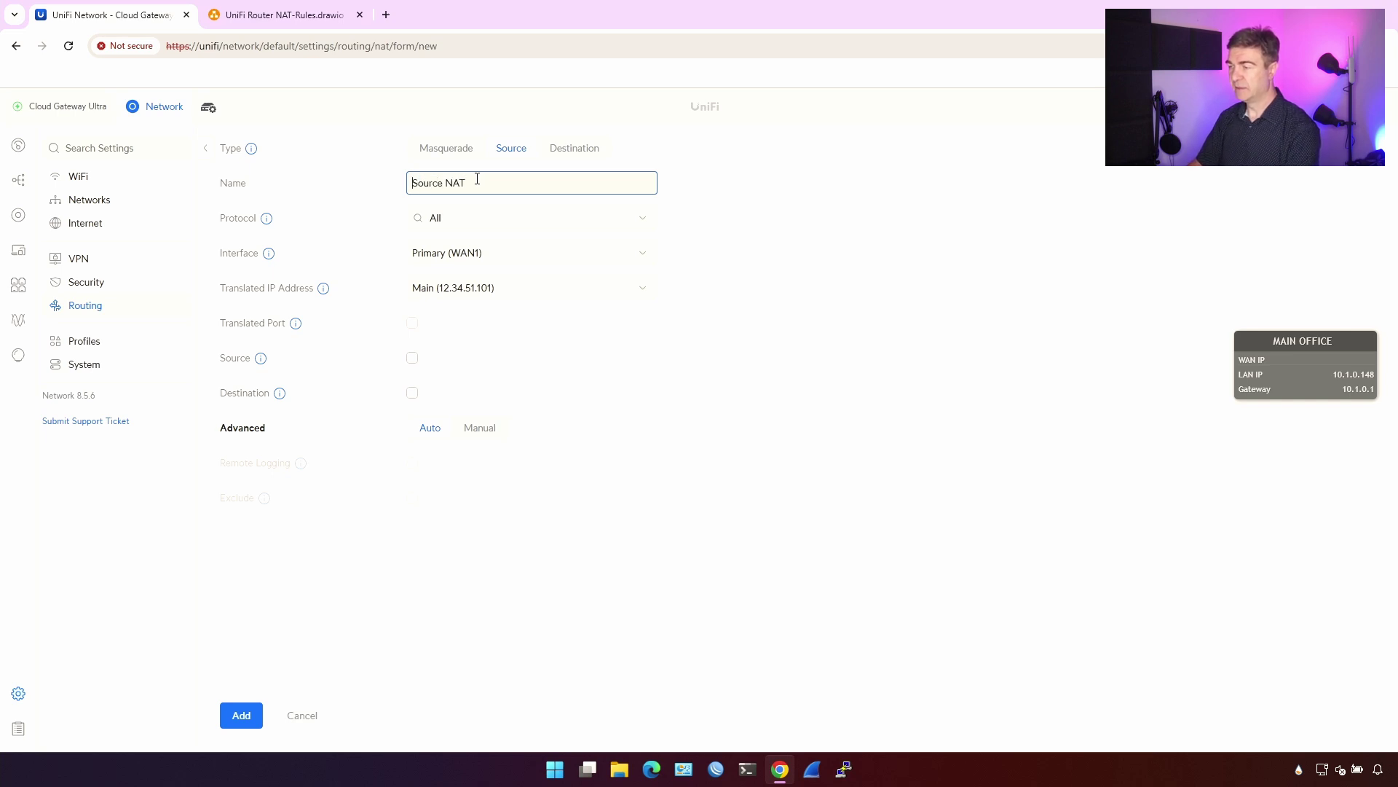
{"action": "key", "text": "Home"}
{"action": "type", "text": "YT"}
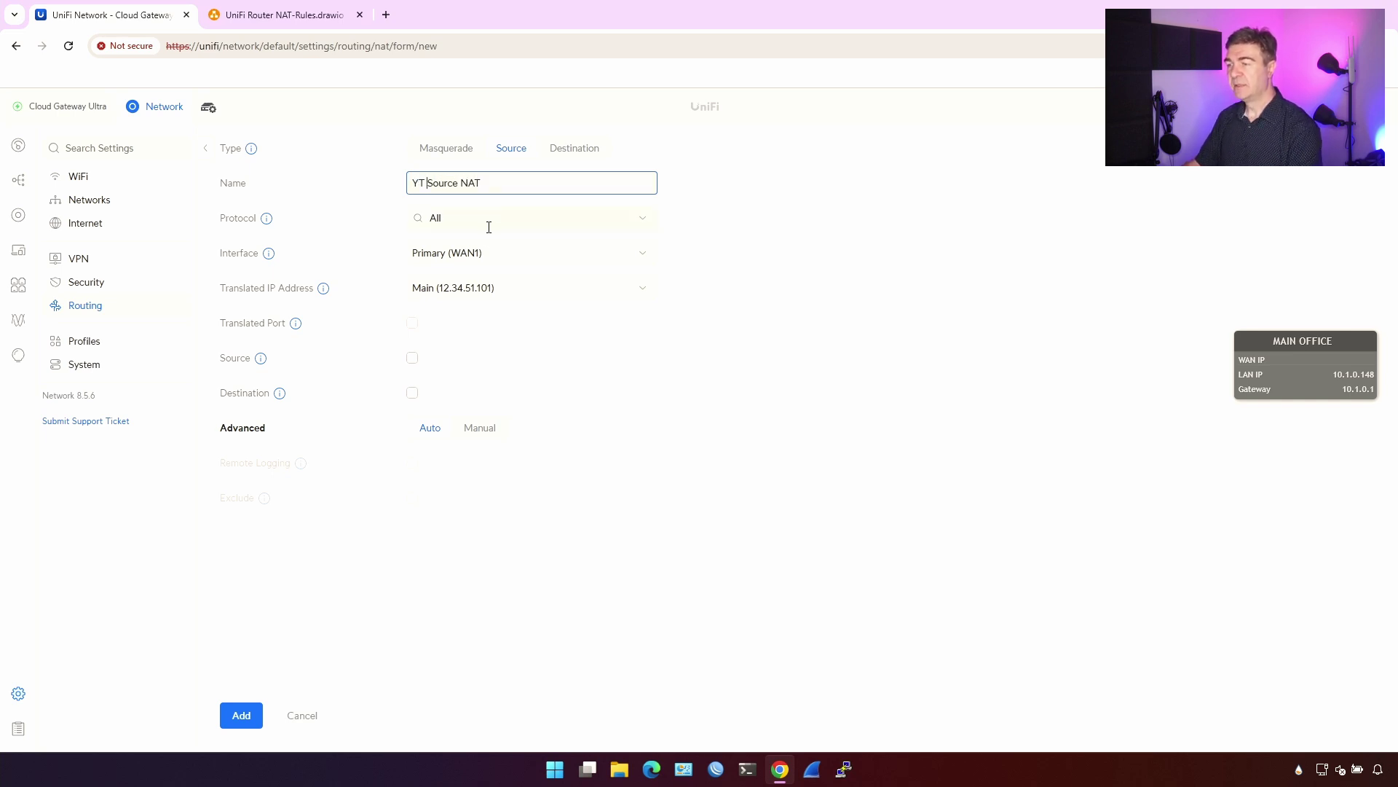
Set the translated IP address to 12.34.51.103 and enable the source filter for the rule
{"action": "left_click", "coordinate": [474, 292]}
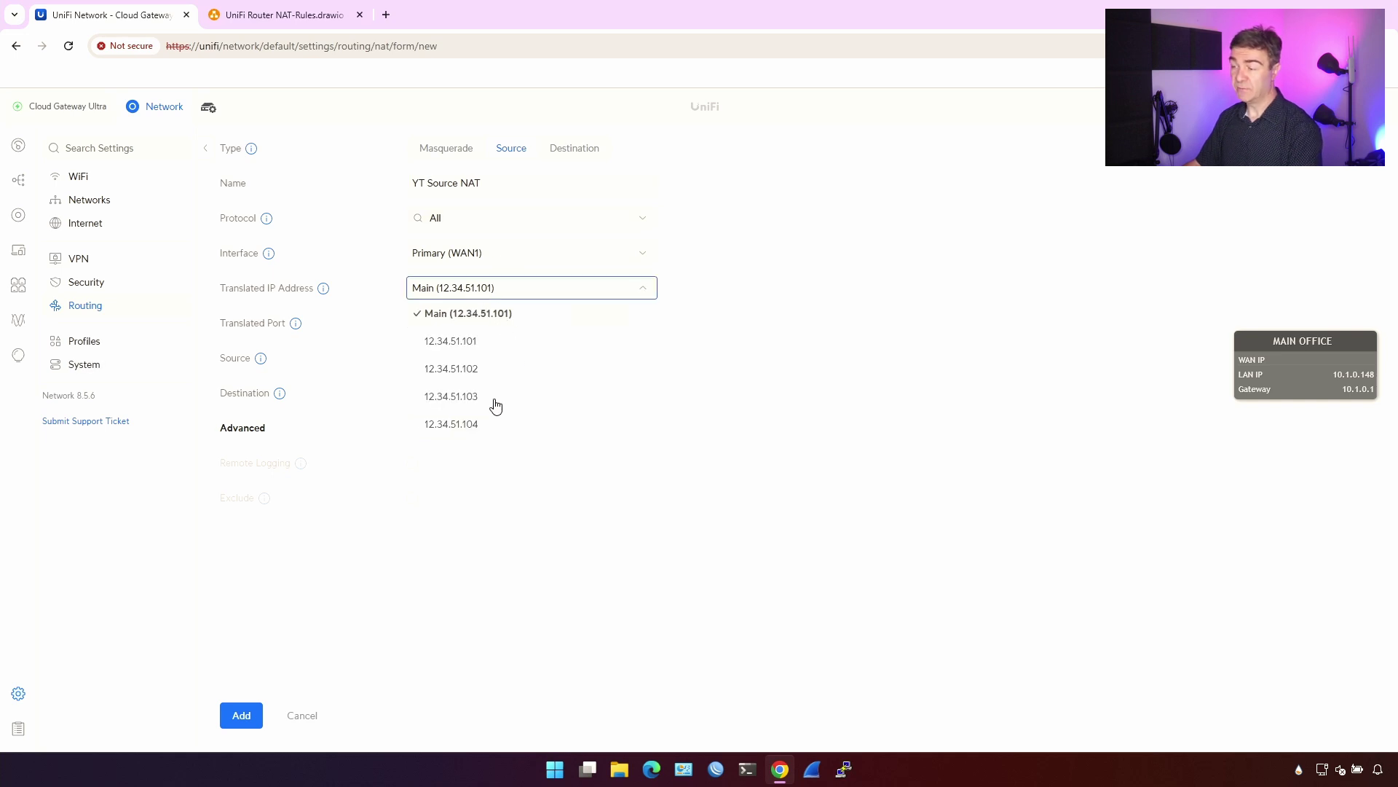
{"action": "left_click", "coordinate": [451, 396]}
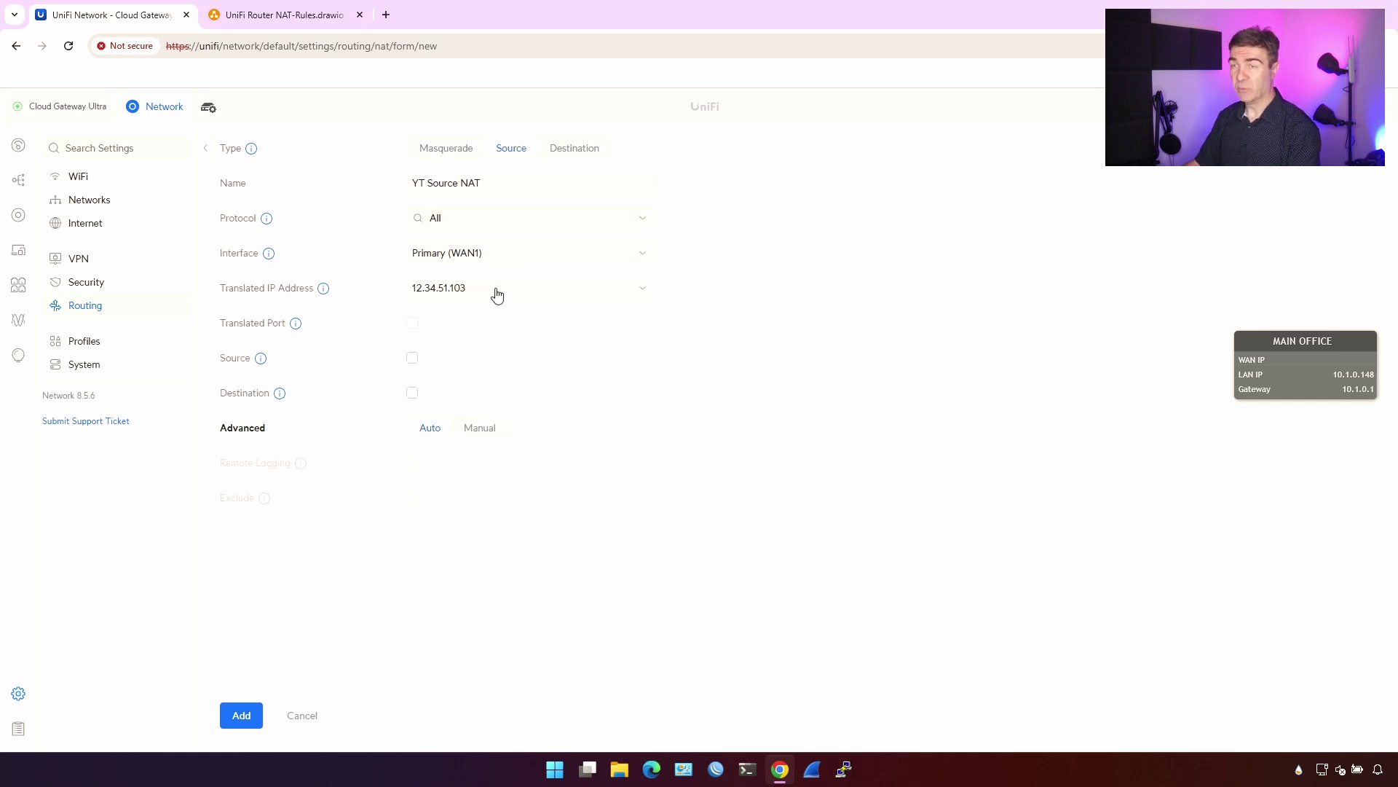
{"action": "left_click", "coordinate": [510, 262]}
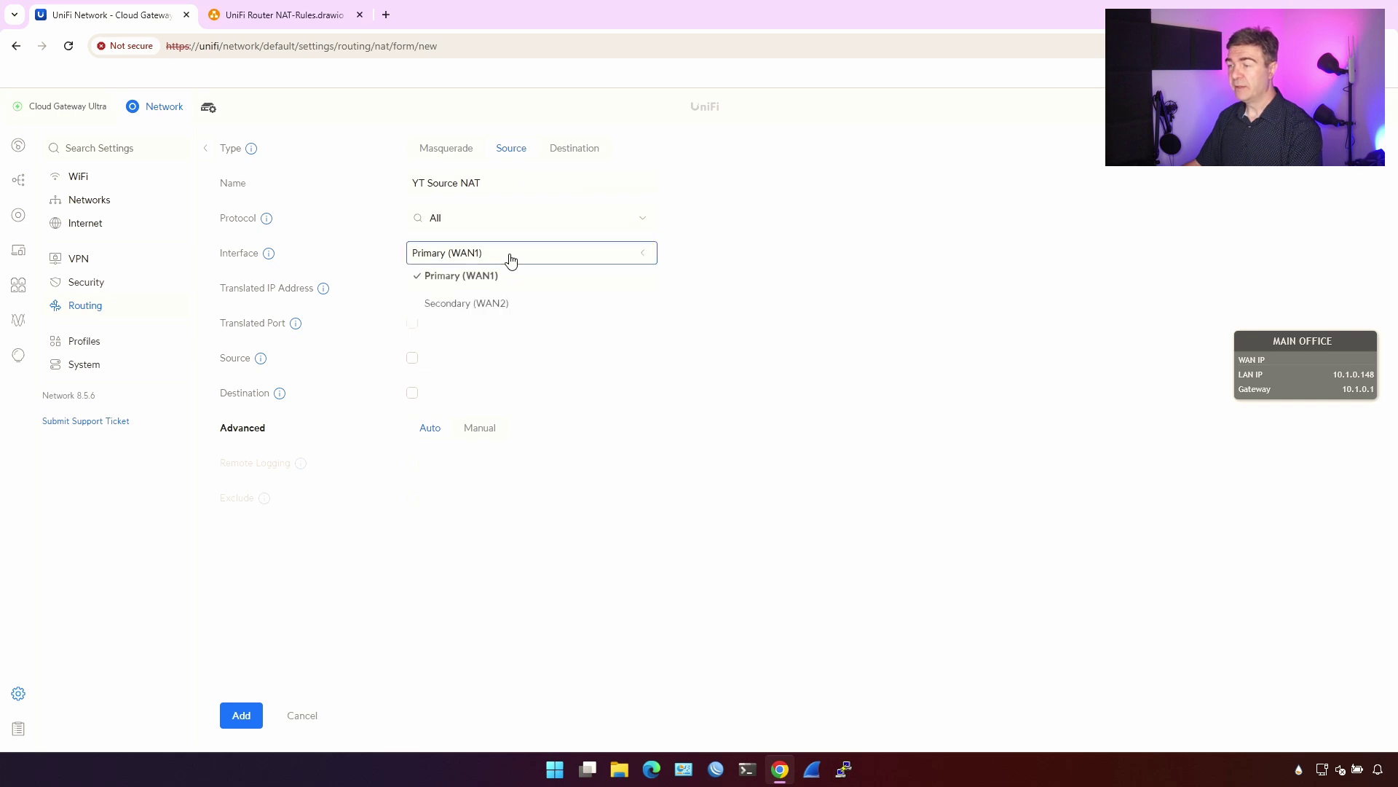
{"action": "left_click", "coordinate": [737, 317]}
{"action": "left_click", "coordinate": [412, 357]}
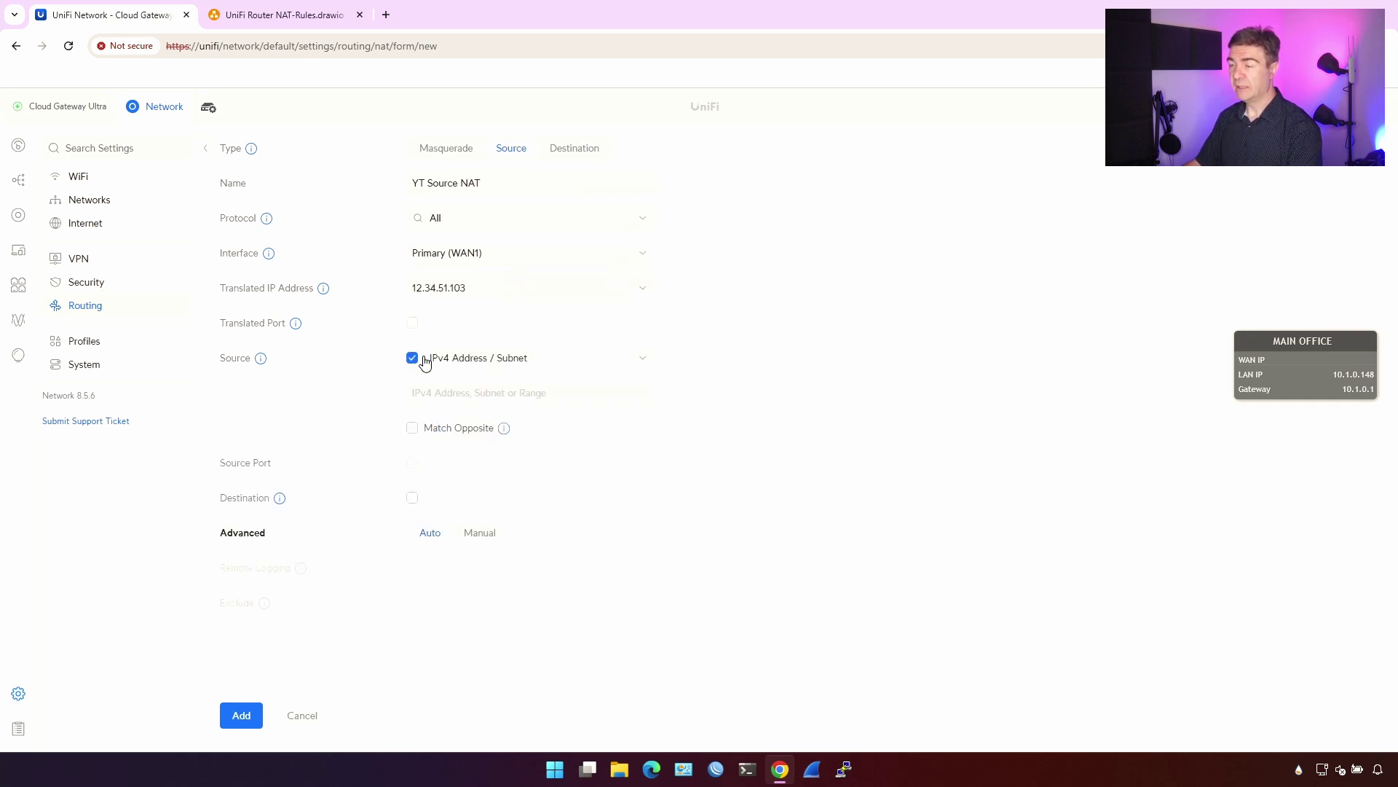
{"action": "left_click", "coordinate": [473, 358]}
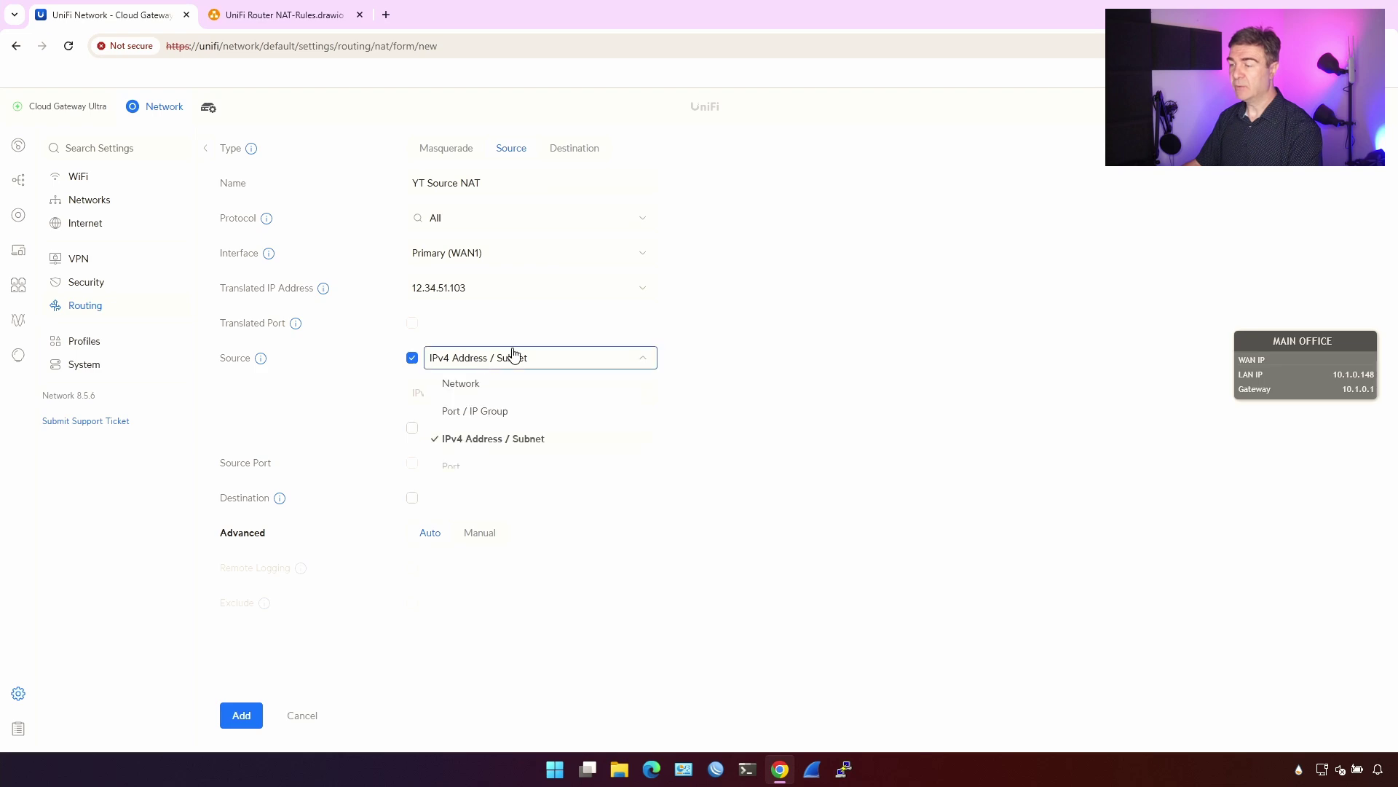
{"action": "left_click", "coordinate": [579, 331]}
Check the Source NAT example in the NAT rules diagram in draw.io, and return to the rule form in UniFi Network
{"action": "left_click", "coordinate": [314, 29]}
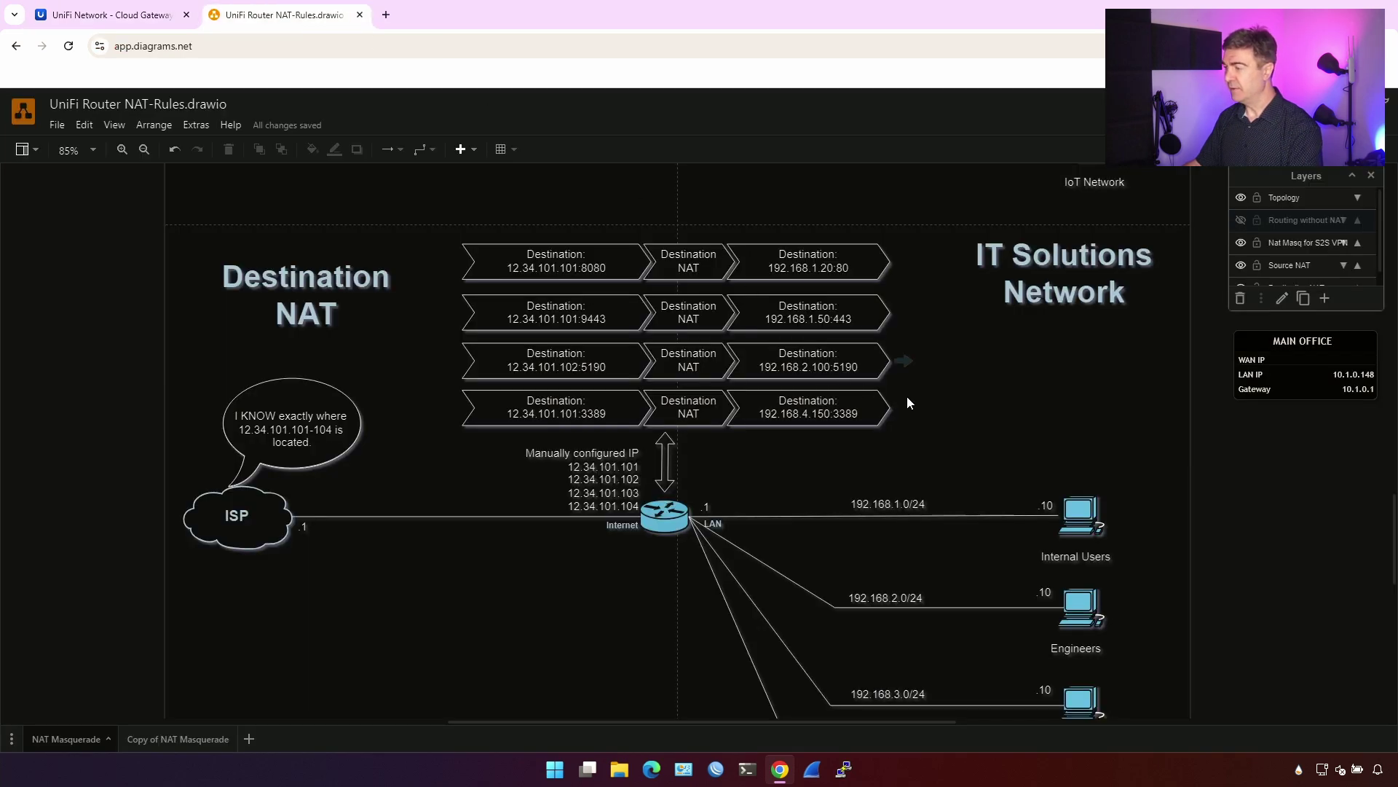
{"action": "scroll", "coordinate": [907, 396], "scroll_direction": "down", "scroll_amount": 10}
{"action": "scroll", "coordinate": [923, 397], "scroll_direction": "down", "scroll_amount": 1}
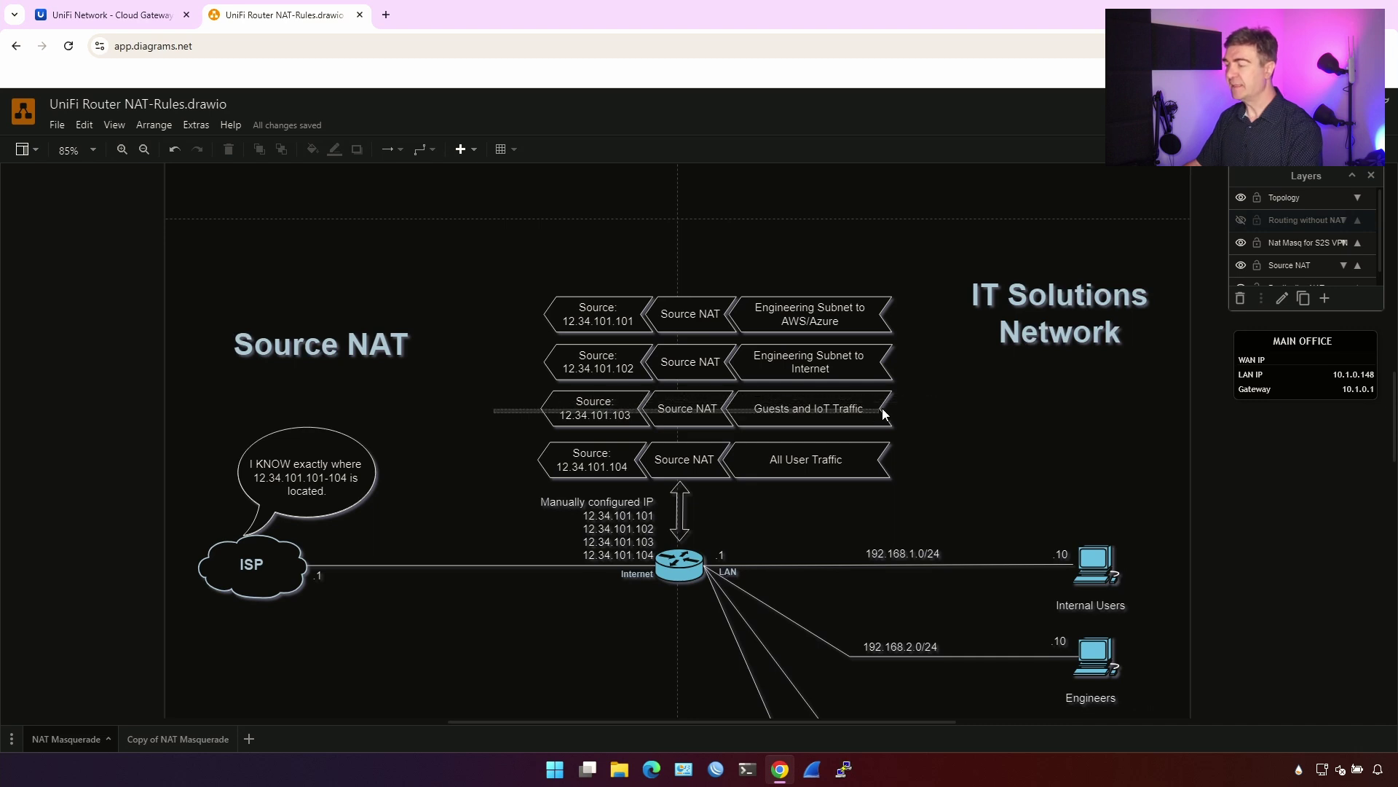
{"action": "left_click", "coordinate": [109, 15]}
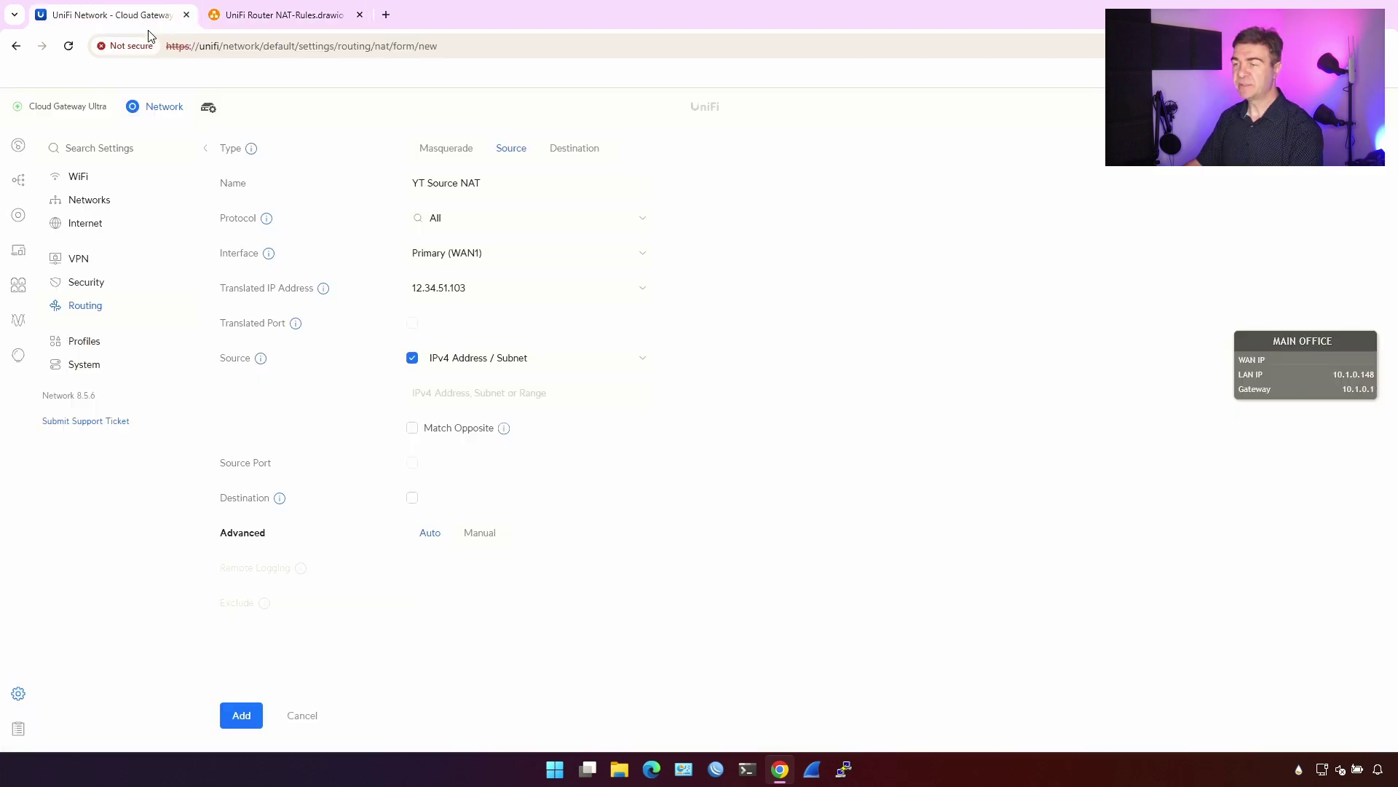
Set the rule's source filter to Network and choose the Guests network
{"action": "left_click", "coordinate": [478, 288]}
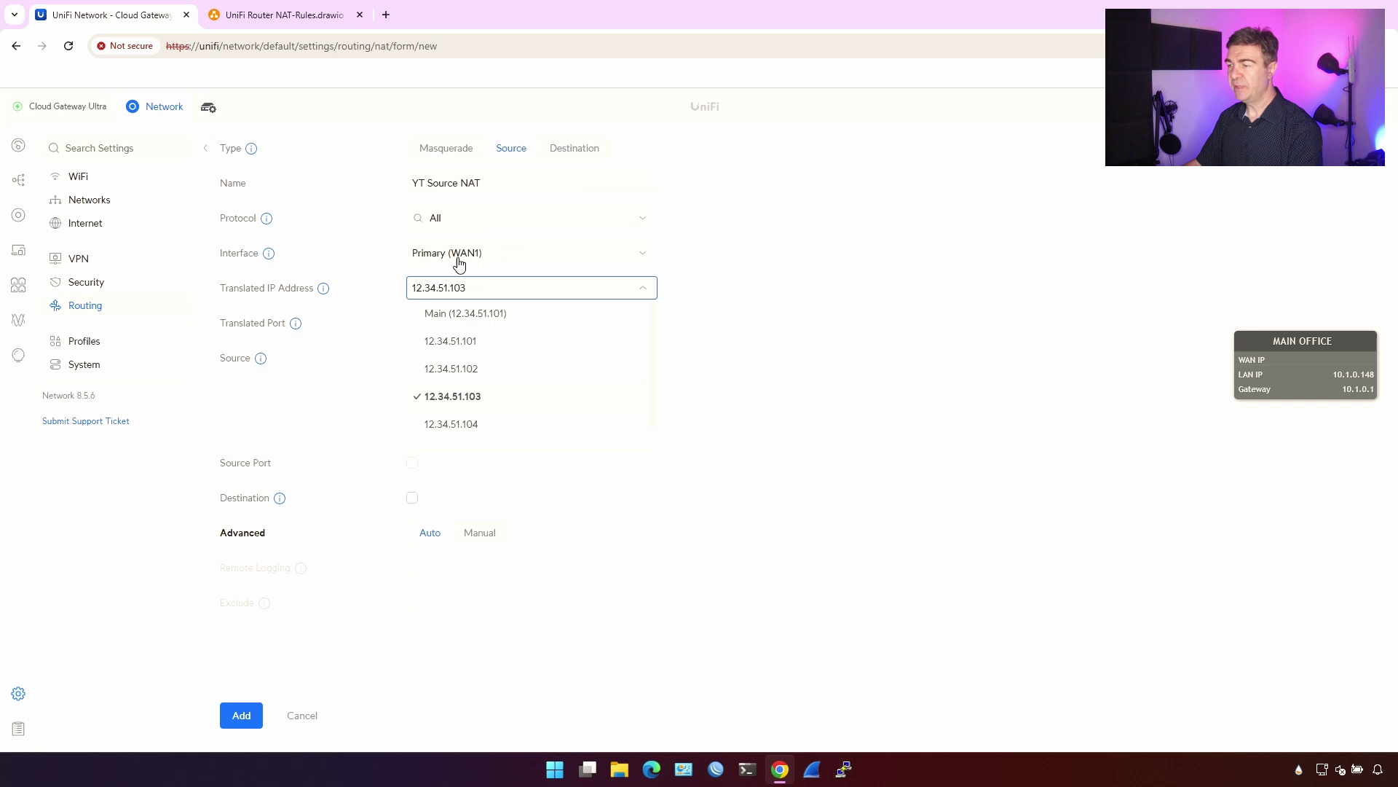
{"action": "left_click", "coordinate": [345, 343]}
{"action": "left_click", "coordinate": [483, 390]}
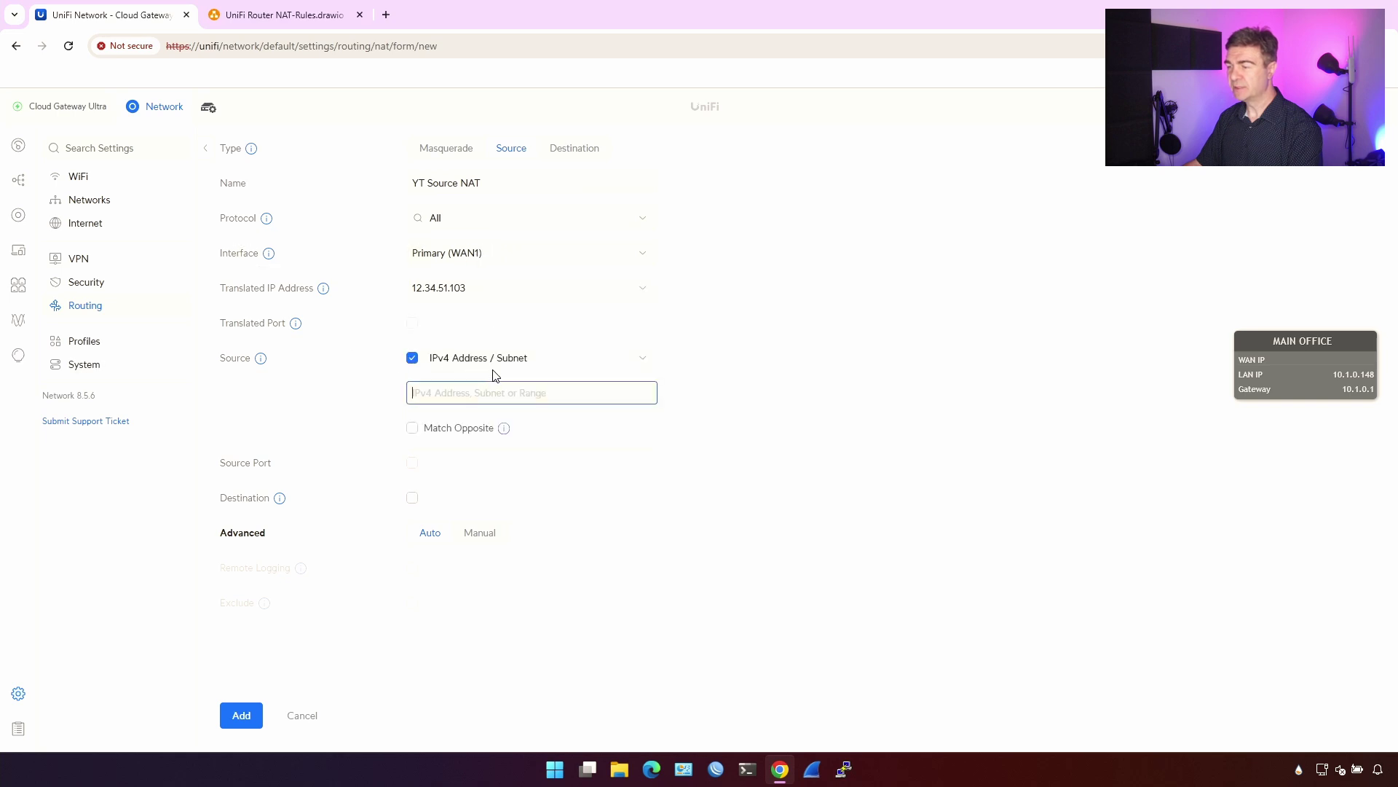
{"action": "left_click", "coordinate": [491, 368]}
{"action": "left_click", "coordinate": [490, 392]}
{"action": "left_click", "coordinate": [499, 394]}
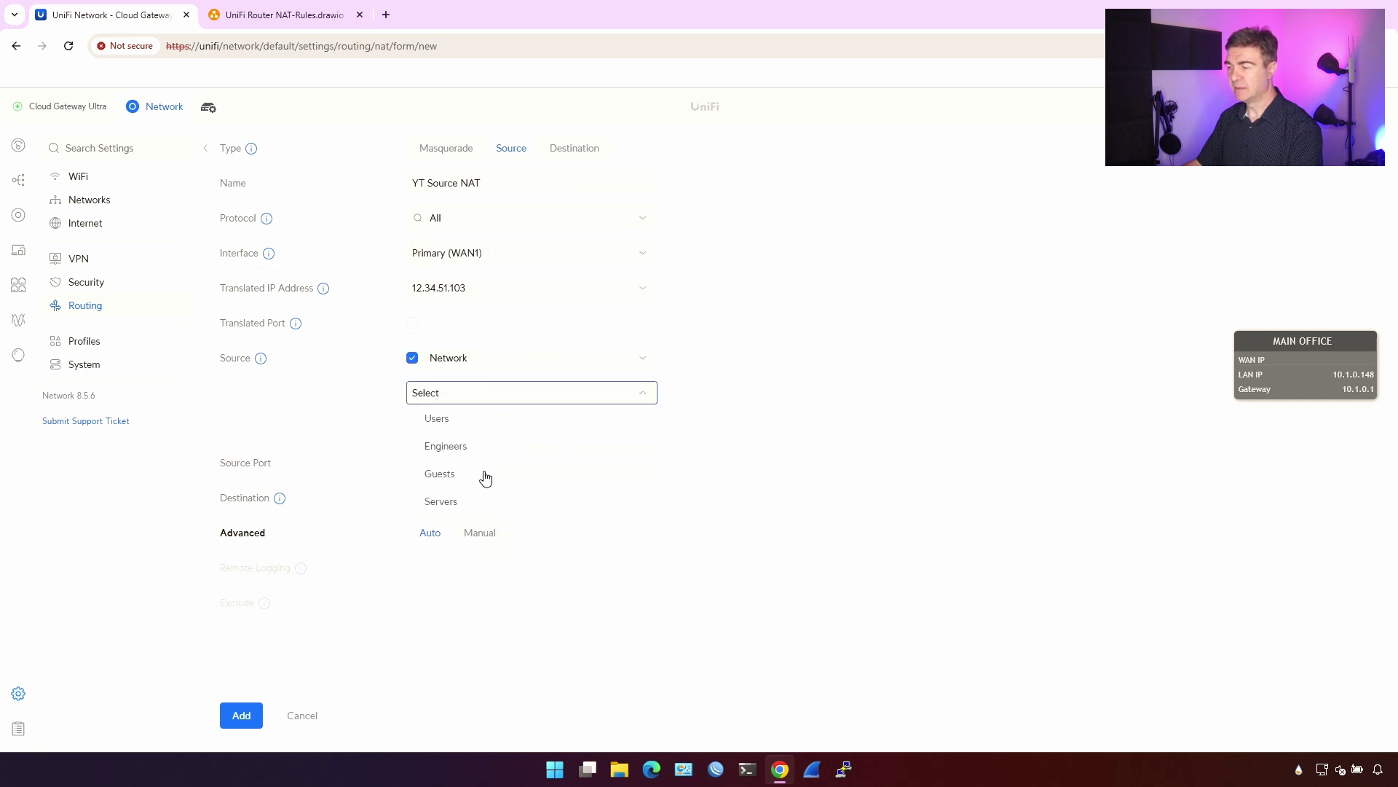
{"action": "left_click", "coordinate": [483, 475]}
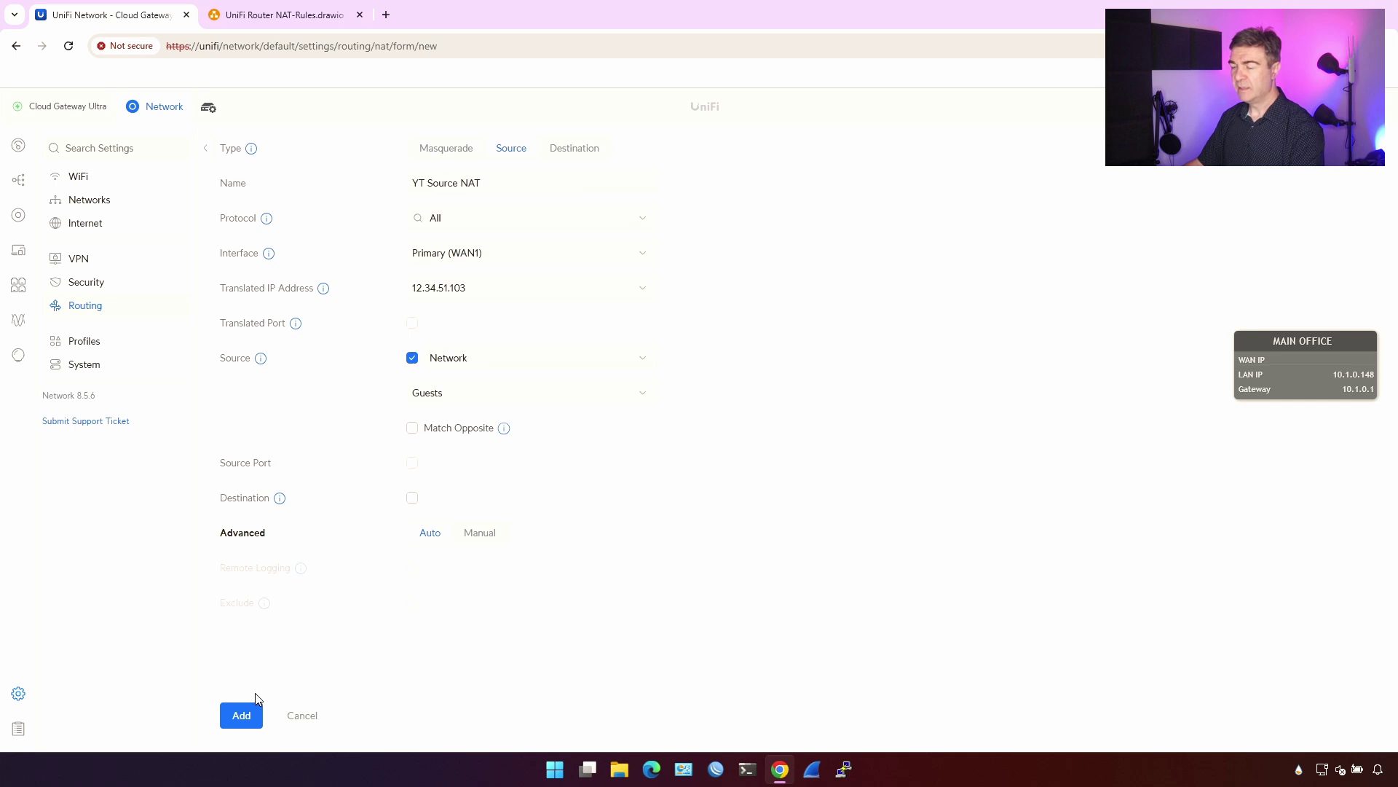
Add the YT Source NAT rule and move it above the YT Masq NAT rule
{"action": "left_click", "coordinate": [244, 714]}
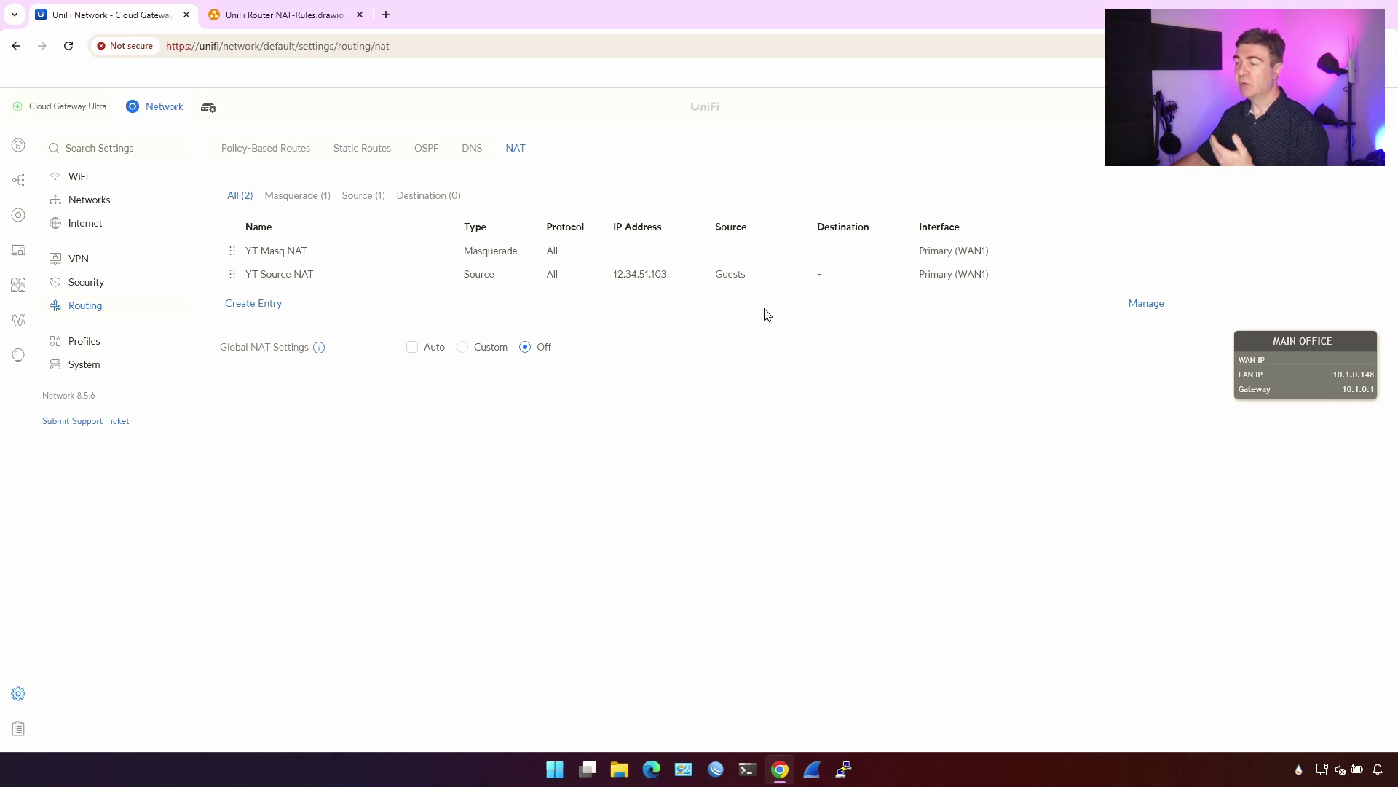
{"action": "left_click_drag", "start_coordinate": [231, 273], "coordinate": [225, 244]}
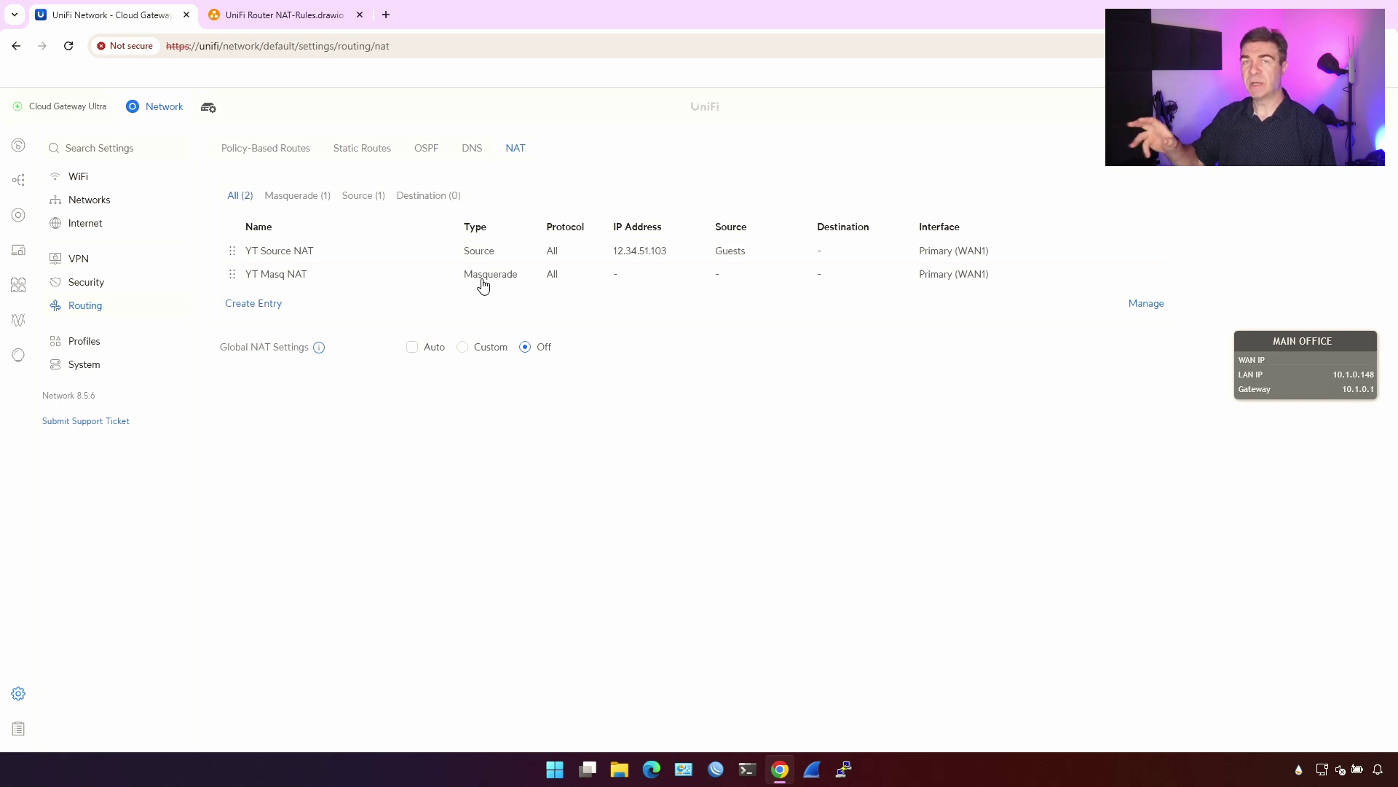
Start a new NAT entry and check the Engineering Subnet to AWS/Azure source NAT example in the draw.io diagram
{"action": "left_click", "coordinate": [276, 315]}
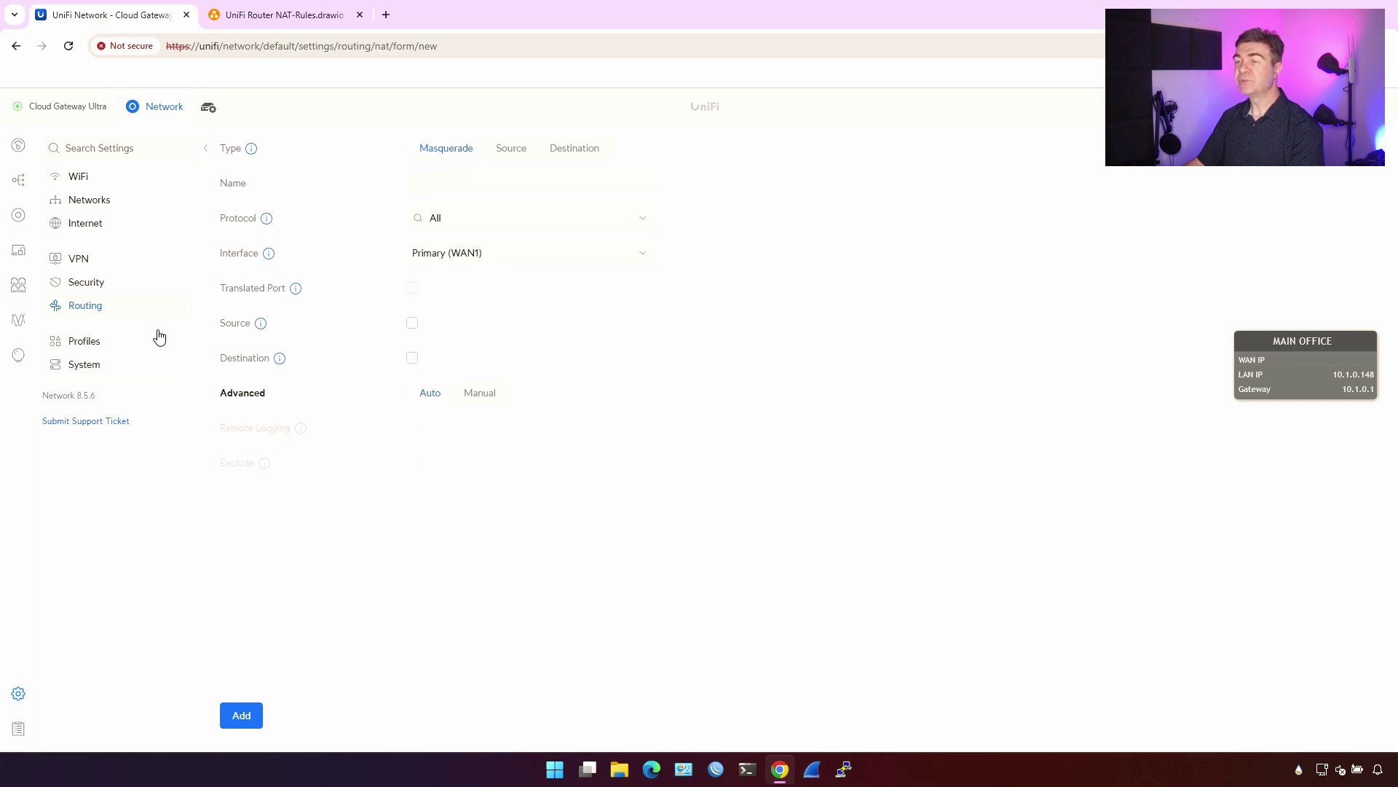
{"action": "left_click", "coordinate": [295, 14]}
{"action": "left_click_drag", "start_coordinate": [859, 314], "coordinate": [480, 264]}
{"action": "left_click", "coordinate": [924, 334]}
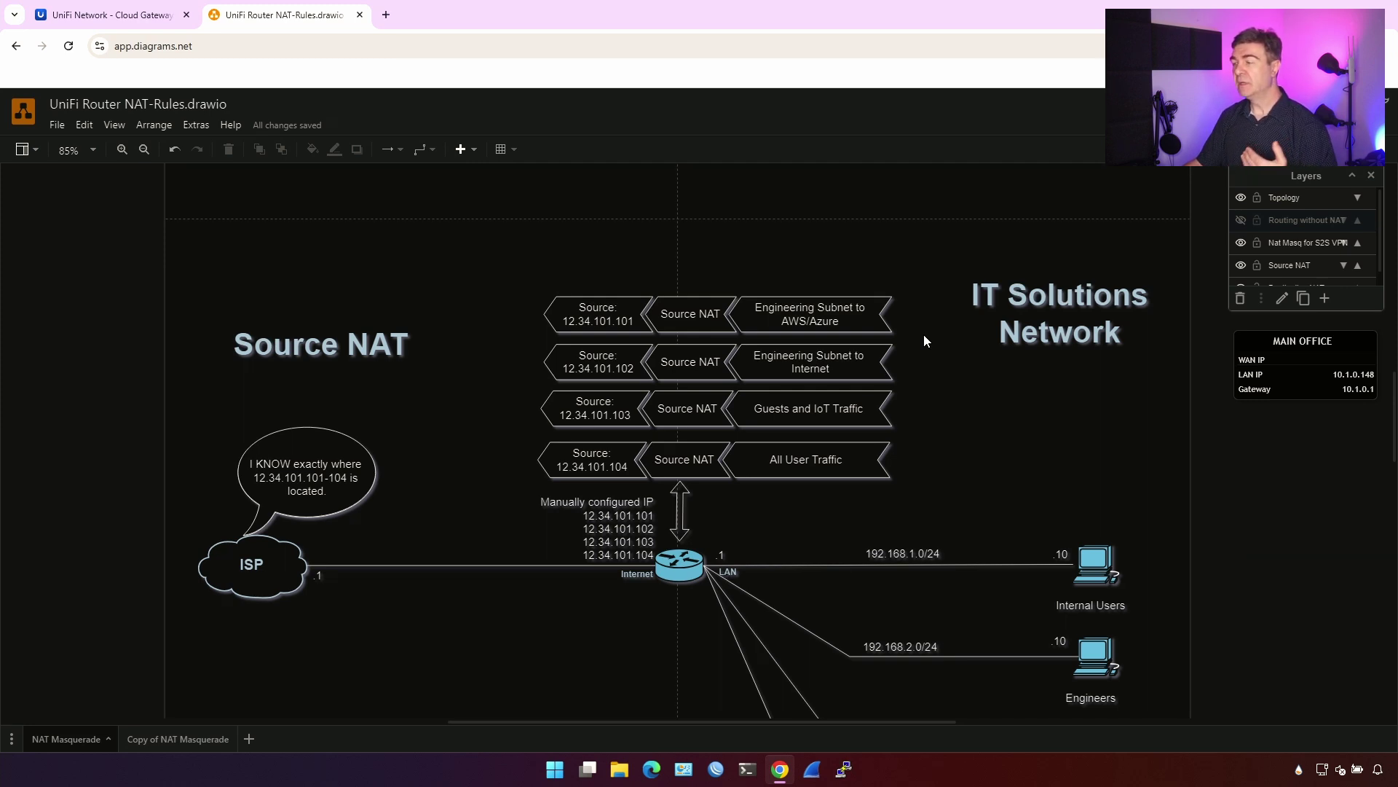
{"action": "left_click_drag", "start_coordinate": [482, 286], "coordinate": [622, 318]}
{"action": "double_click", "coordinate": [623, 318]}
{"action": "left_click", "coordinate": [407, 343]}
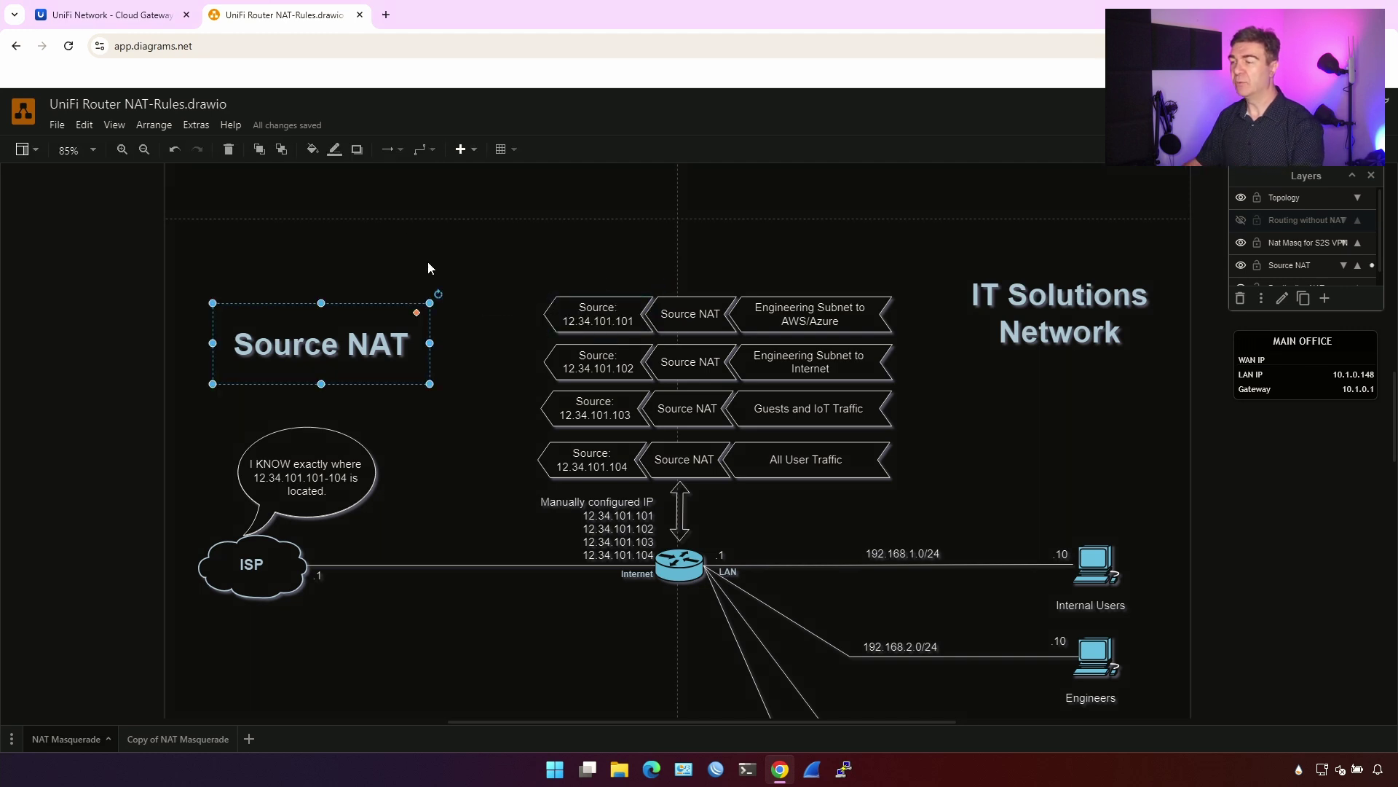
{"action": "left_click", "coordinate": [518, 281]}
{"action": "left_click", "coordinate": [143, 16]}
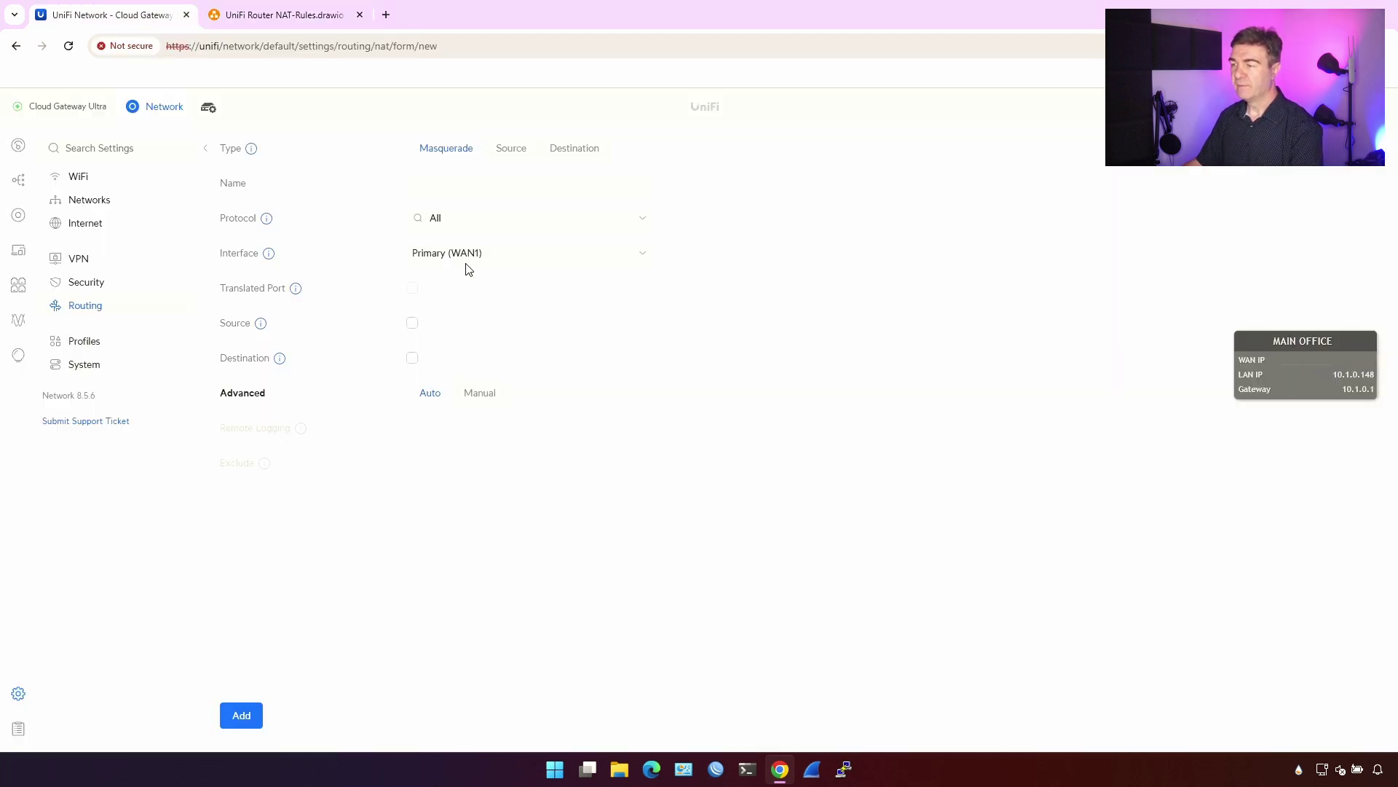
Name the new NAT rule "Engineering to AWS/Azure" and keep its interface on Primary (WAN1)
{"action": "left_click", "coordinate": [477, 187]}
{"action": "type", "text": "Engineering to AWS/Azure"}
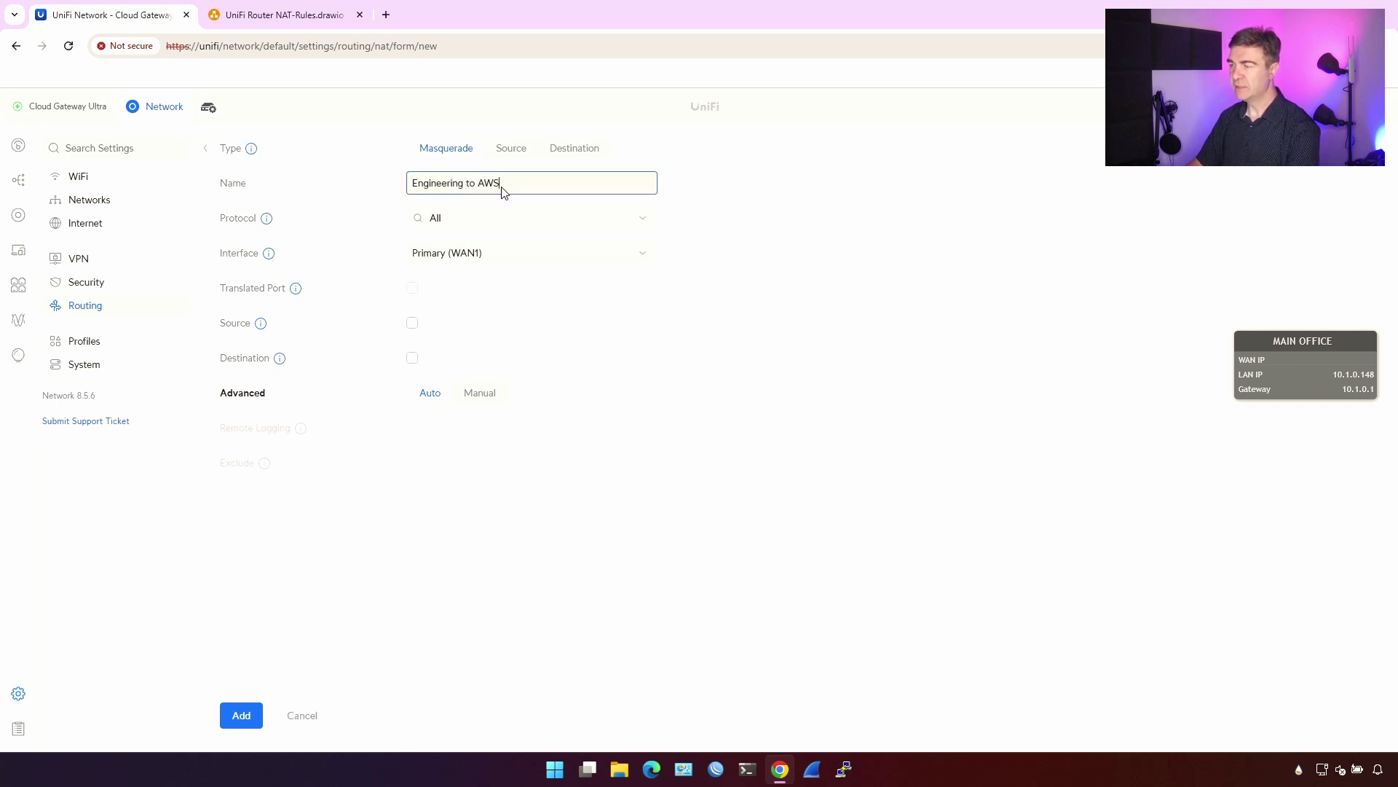
{"action": "left_click", "coordinate": [488, 260]}
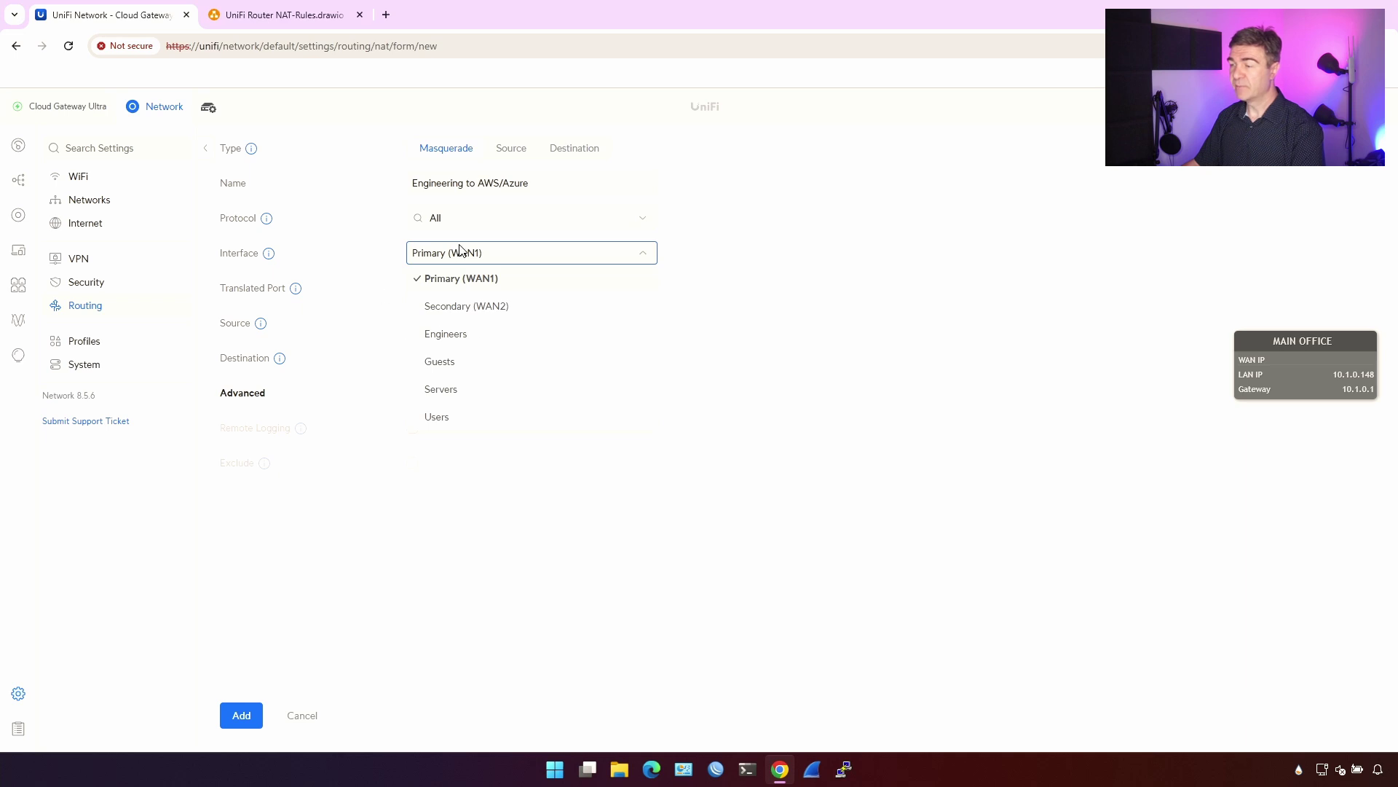
{"action": "left_click", "coordinate": [743, 255]}
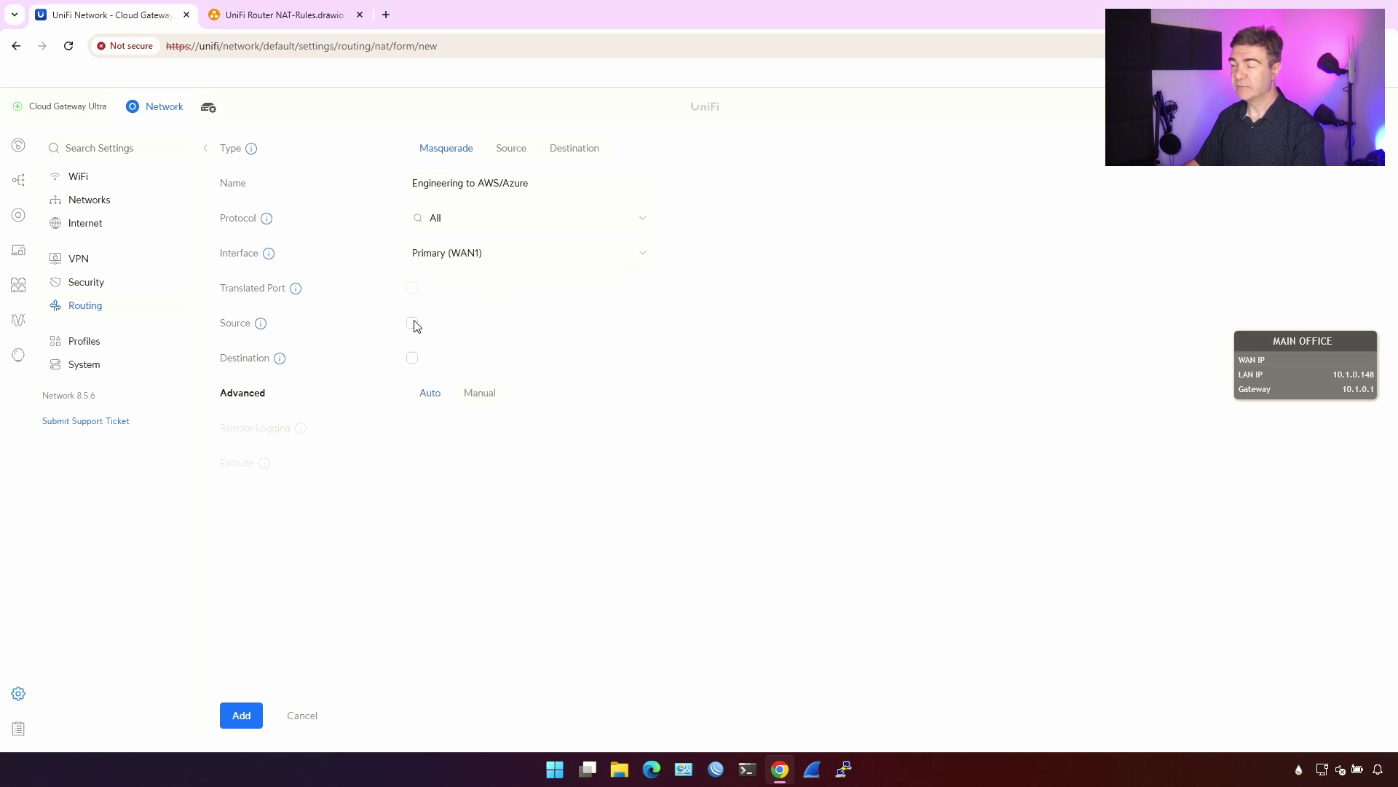
Enable the rule's source filter and match the Engineers network
{"action": "left_click", "coordinate": [412, 322]}
{"action": "left_click", "coordinate": [472, 326]}
{"action": "left_click", "coordinate": [475, 347]}
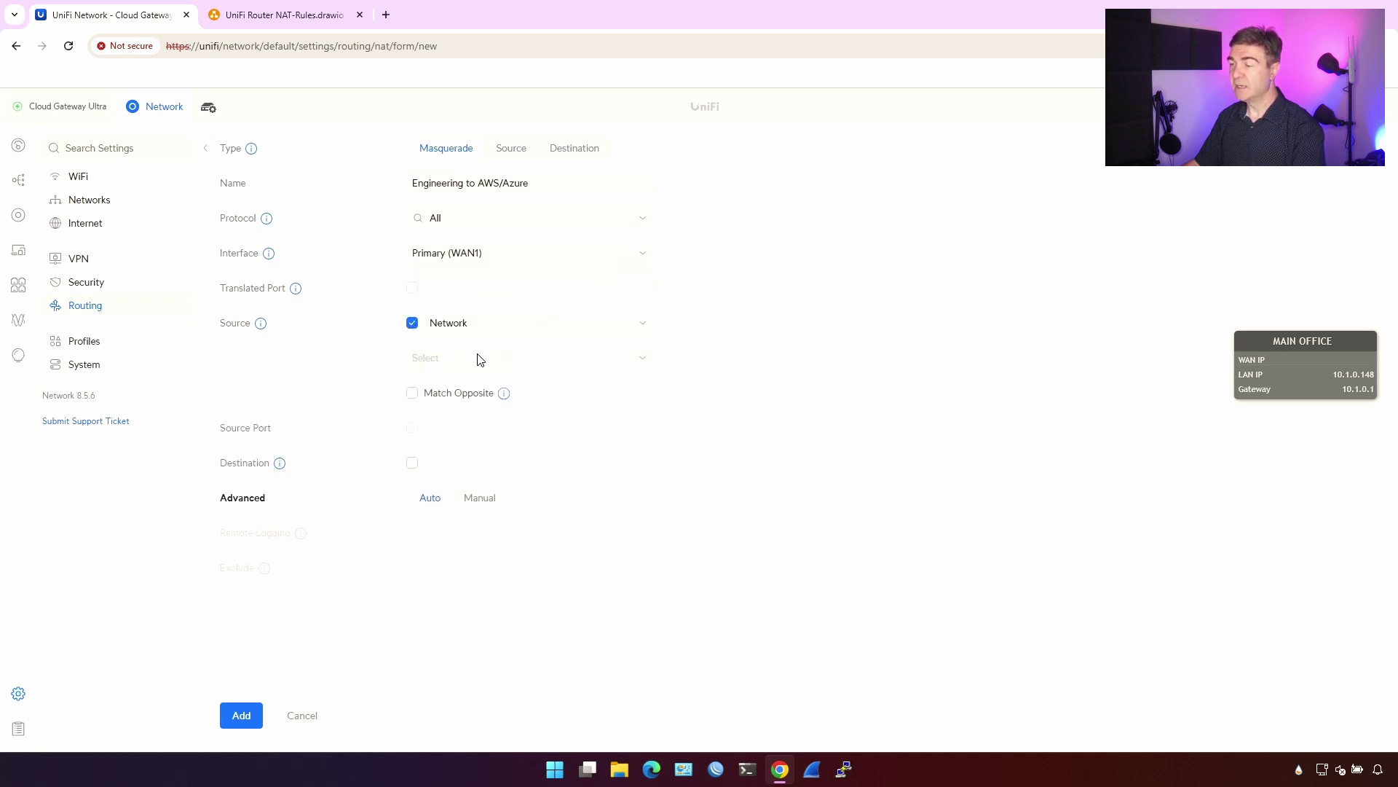
{"action": "left_click", "coordinate": [480, 359]}
{"action": "left_click", "coordinate": [469, 410]}
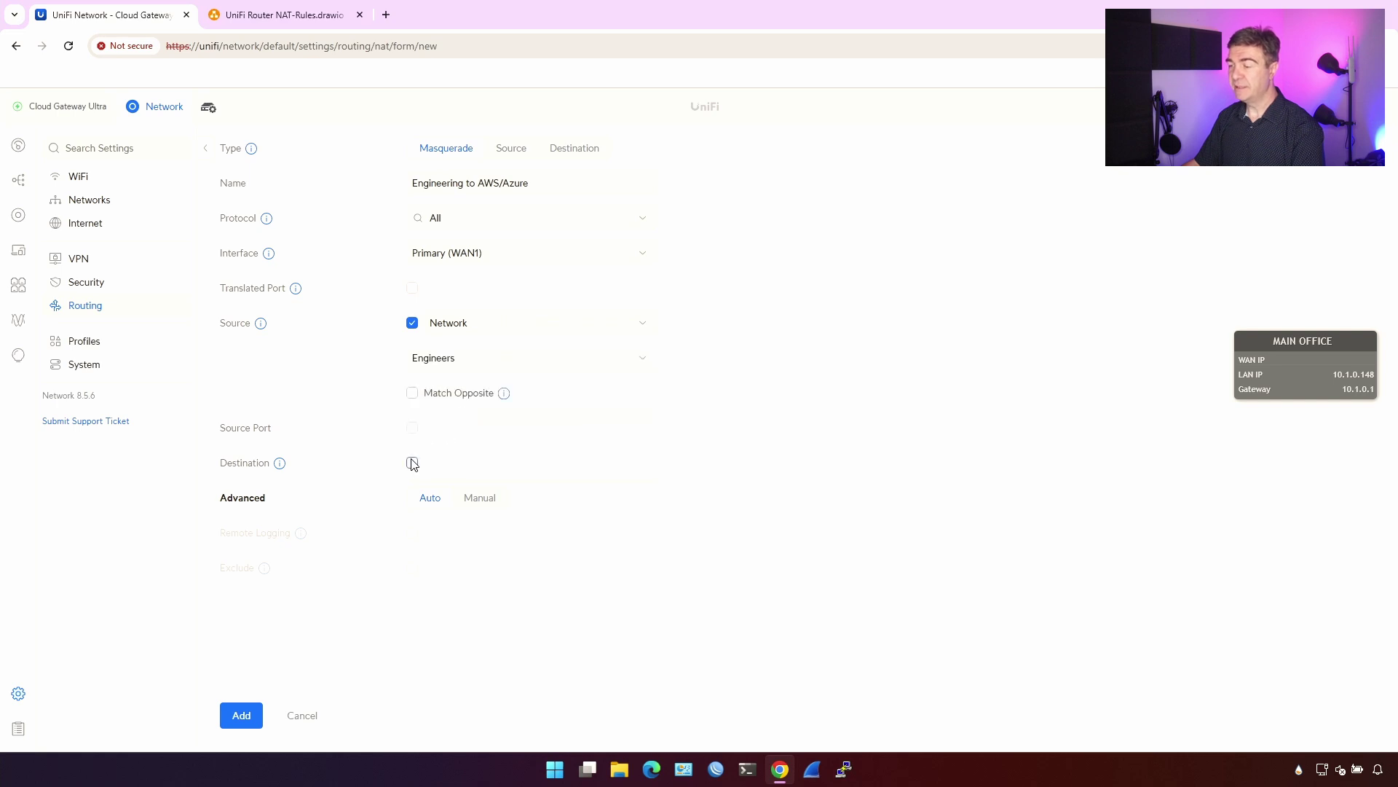
Enable the rule's destination filter as IPv4 Address / Subnet with the address 5.5.5.5
{"action": "left_click", "coordinate": [413, 463]}
{"action": "left_click", "coordinate": [480, 468]}
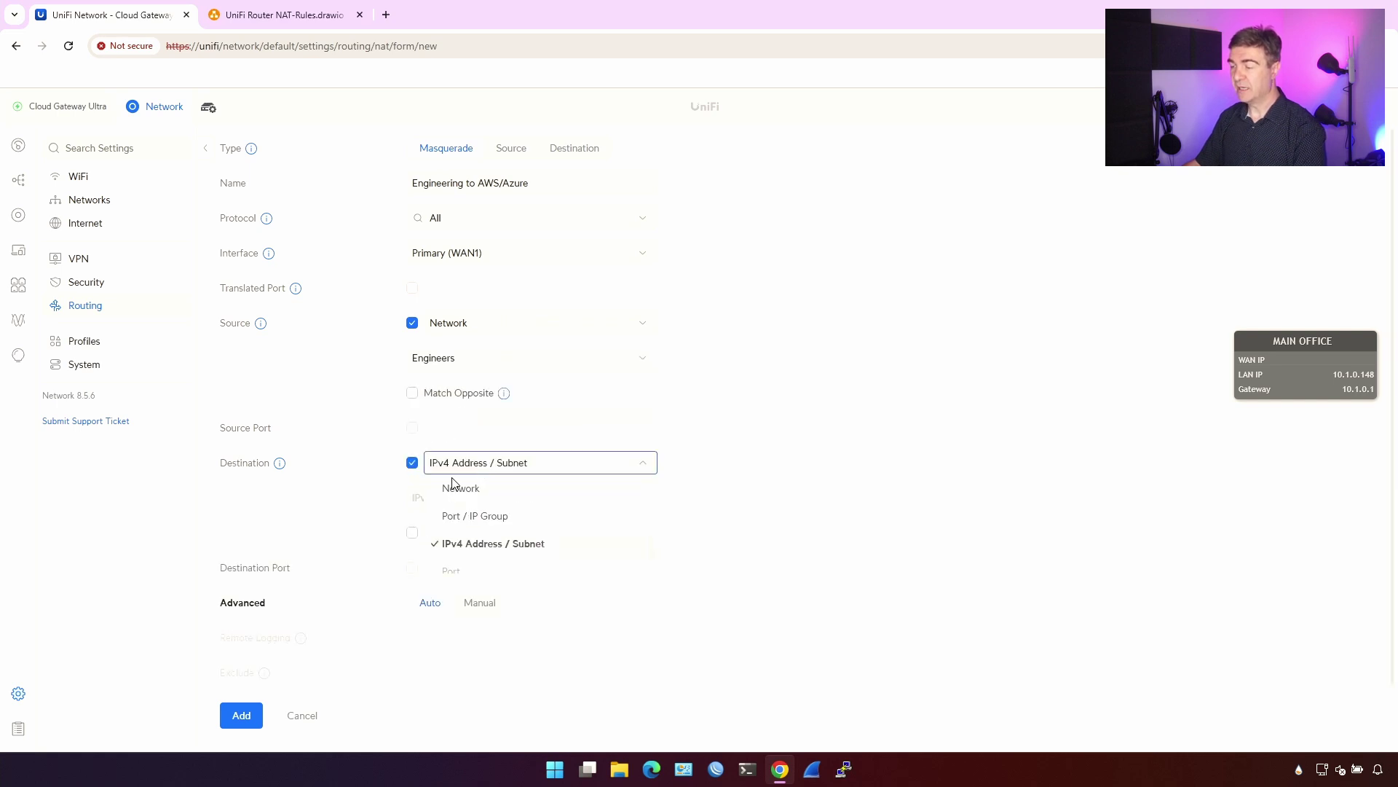
{"action": "left_click", "coordinate": [400, 500]}
{"action": "left_click", "coordinate": [439, 499]}
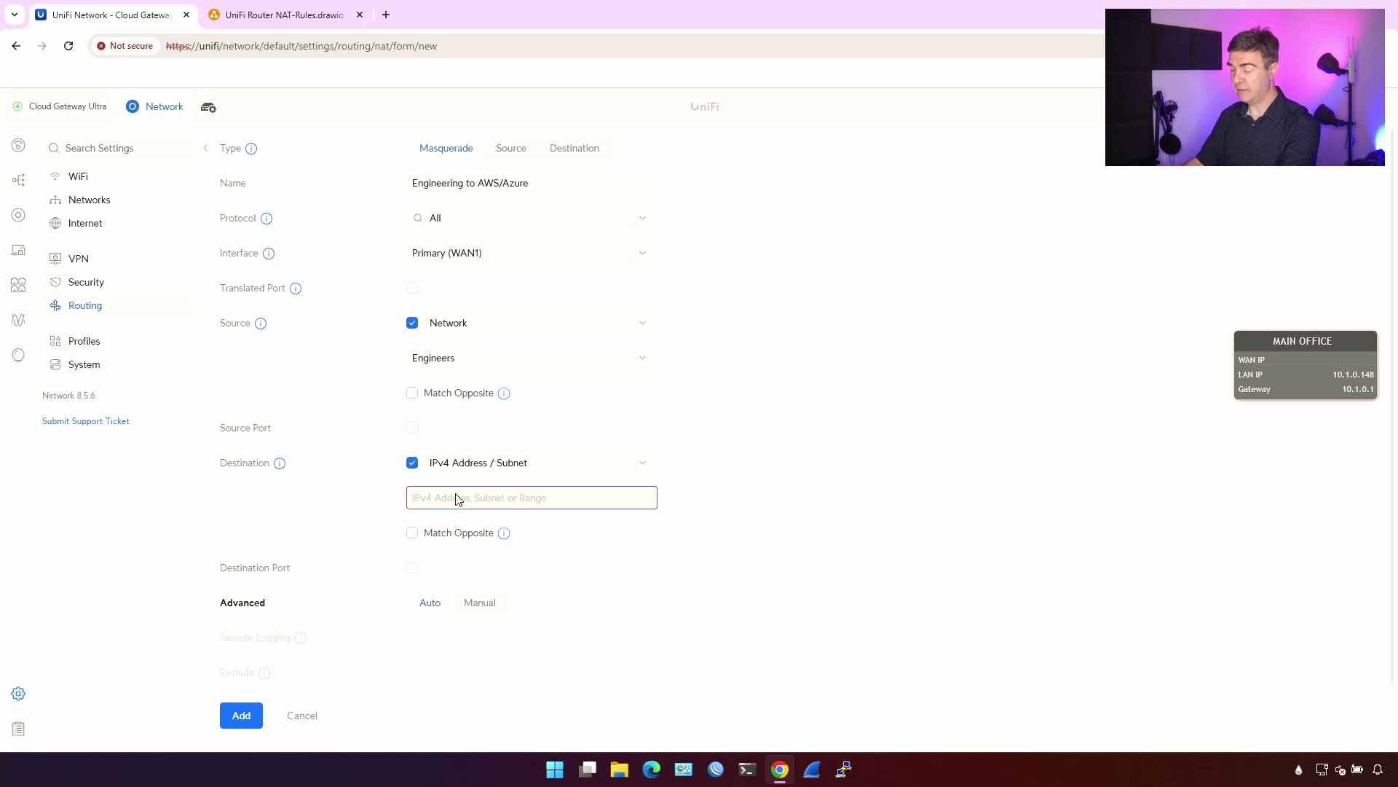
{"action": "type", "text": "5.5.5.5"}
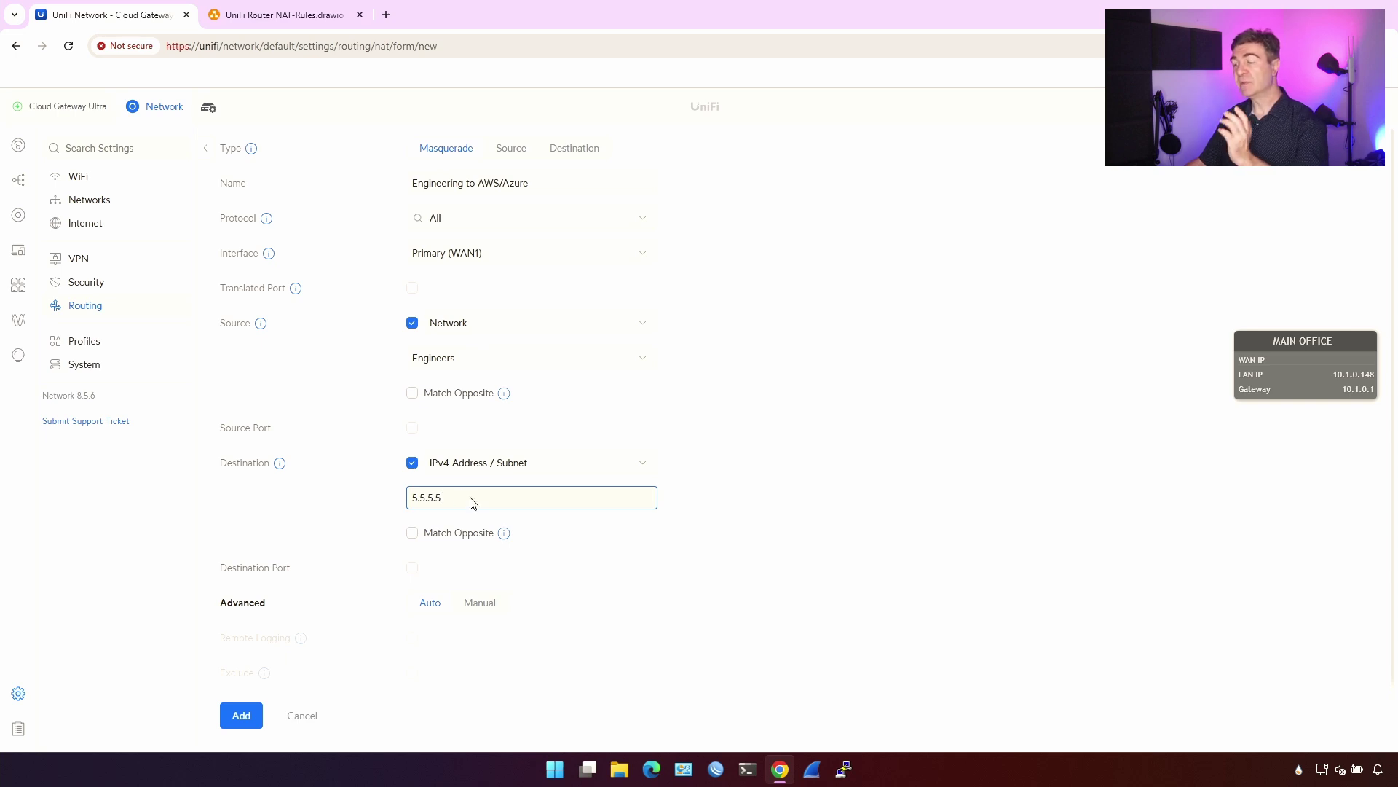
Switch the destination filter to Port / IP Group, enable its IP group, and start a new group
{"action": "left_click", "coordinate": [498, 468]}
{"action": "left_click", "coordinate": [520, 514]}
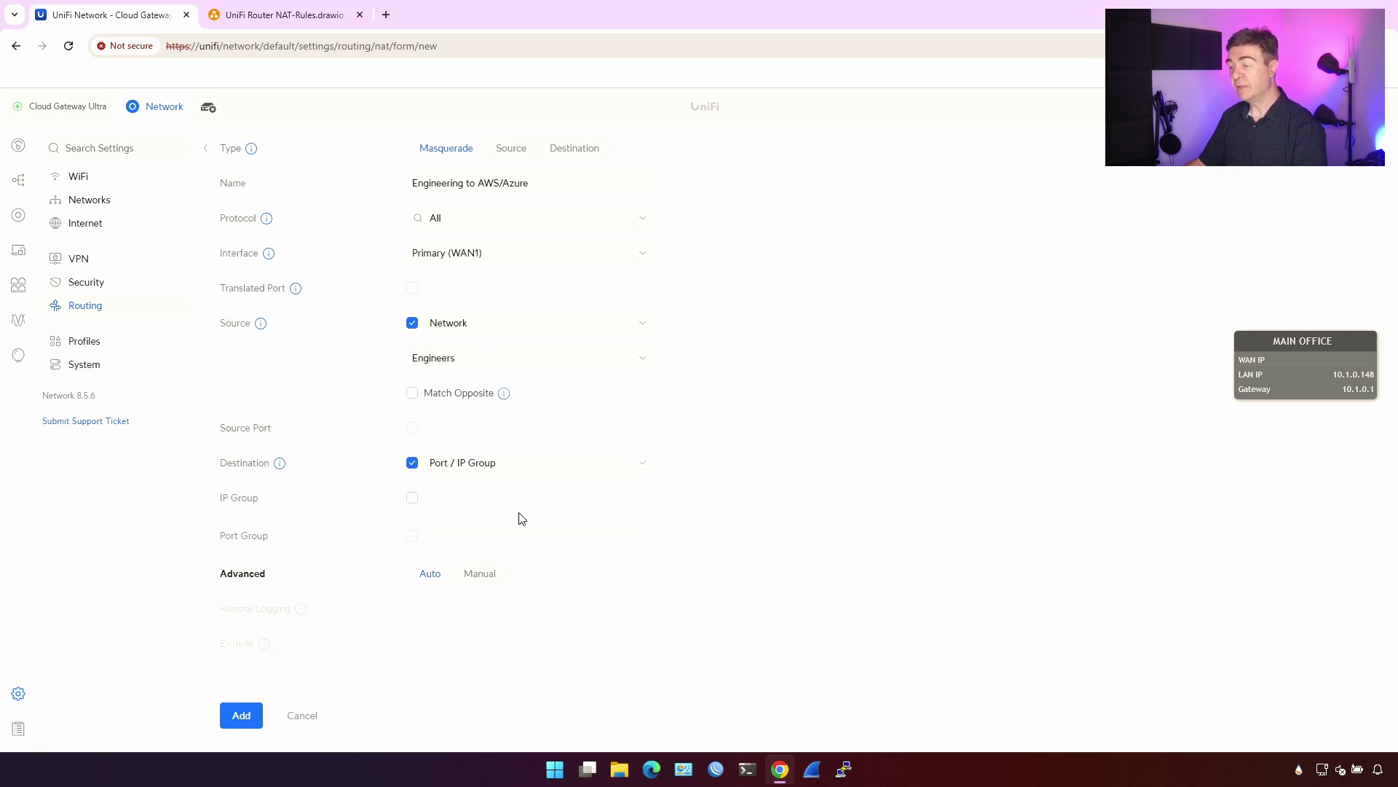
{"action": "left_click", "coordinate": [413, 498]}
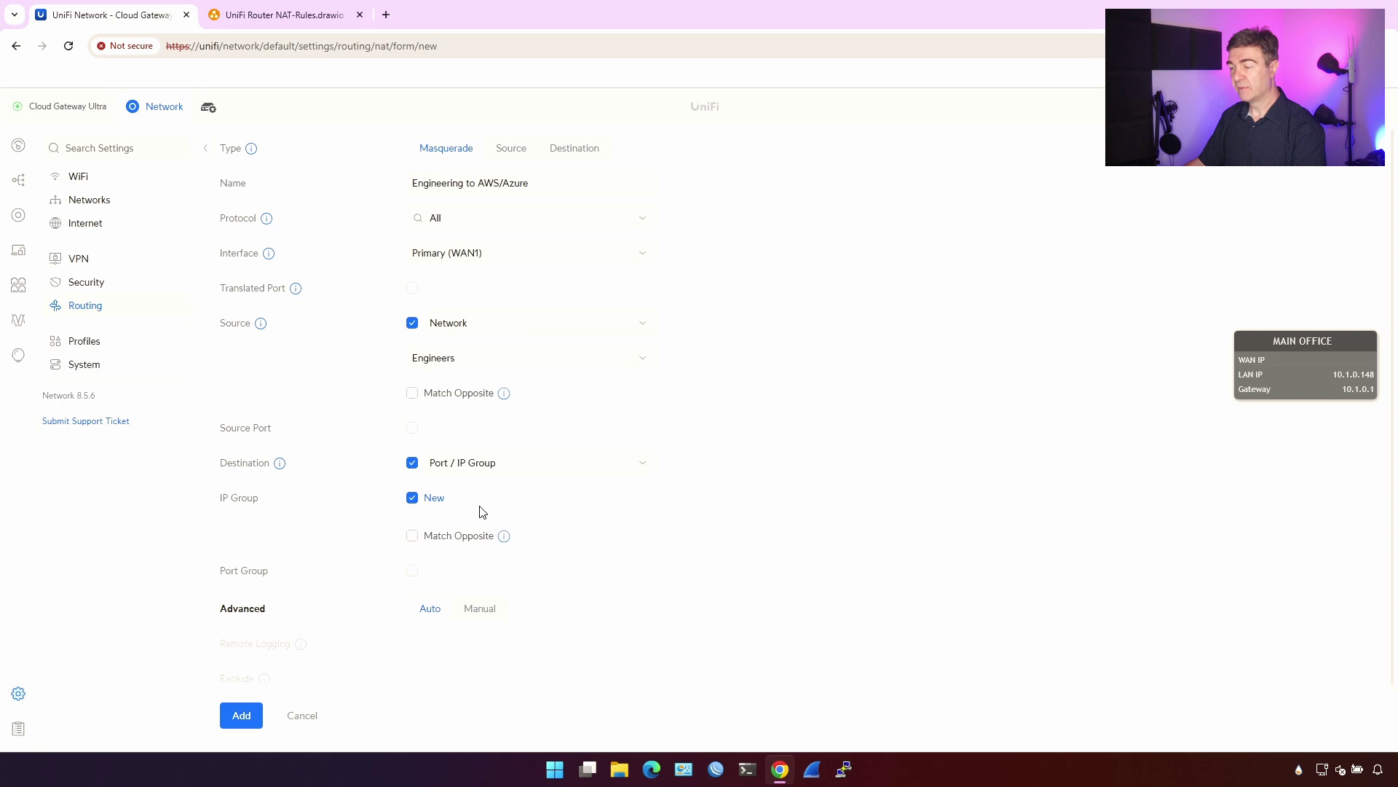
{"action": "left_click", "coordinate": [436, 500]}
Create an IPv4 Address/Subnet group named AWS IPs containing 5.5.5.5 and 6.6.6.6, and add the NAT rule
{"action": "left_click", "coordinate": [652, 388]}
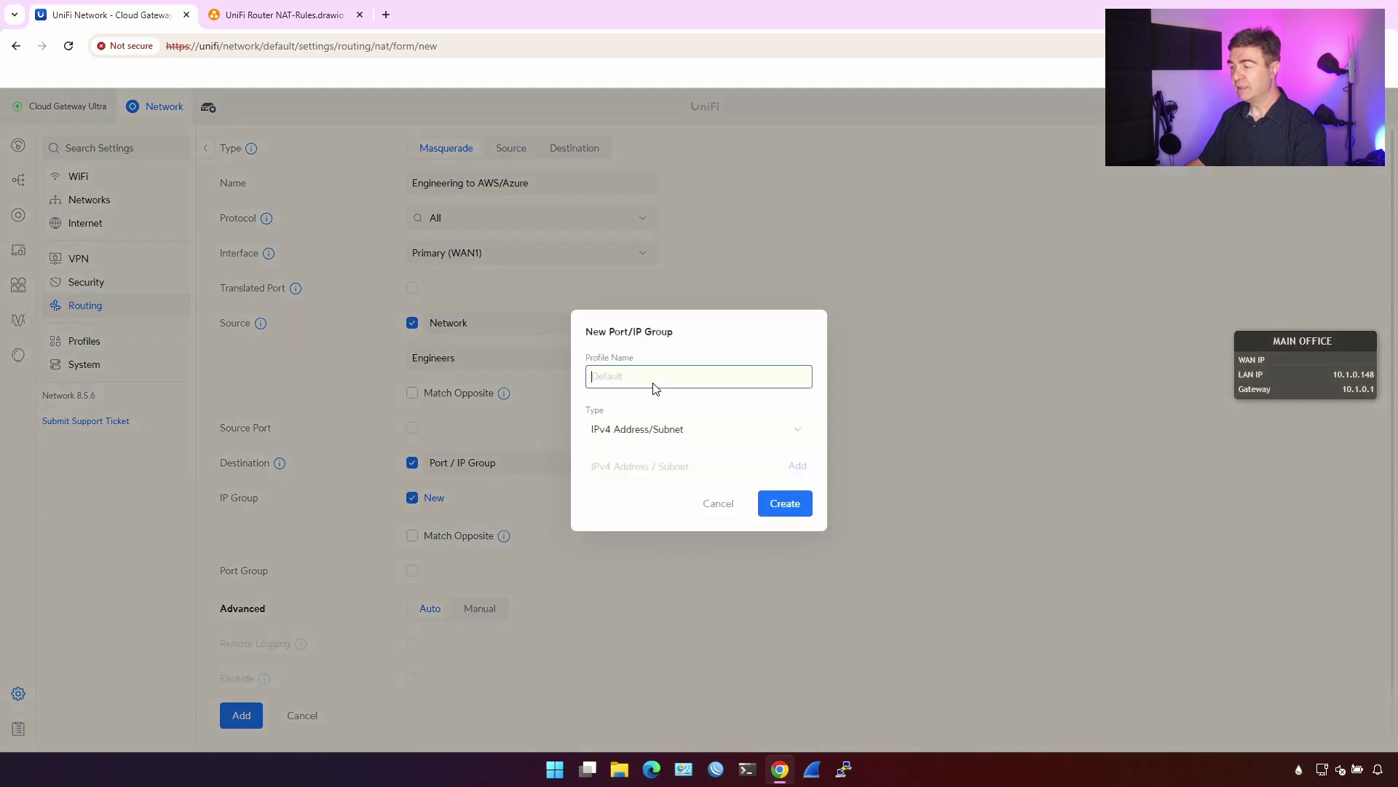
{"action": "type", "text": "AWS IPs"}
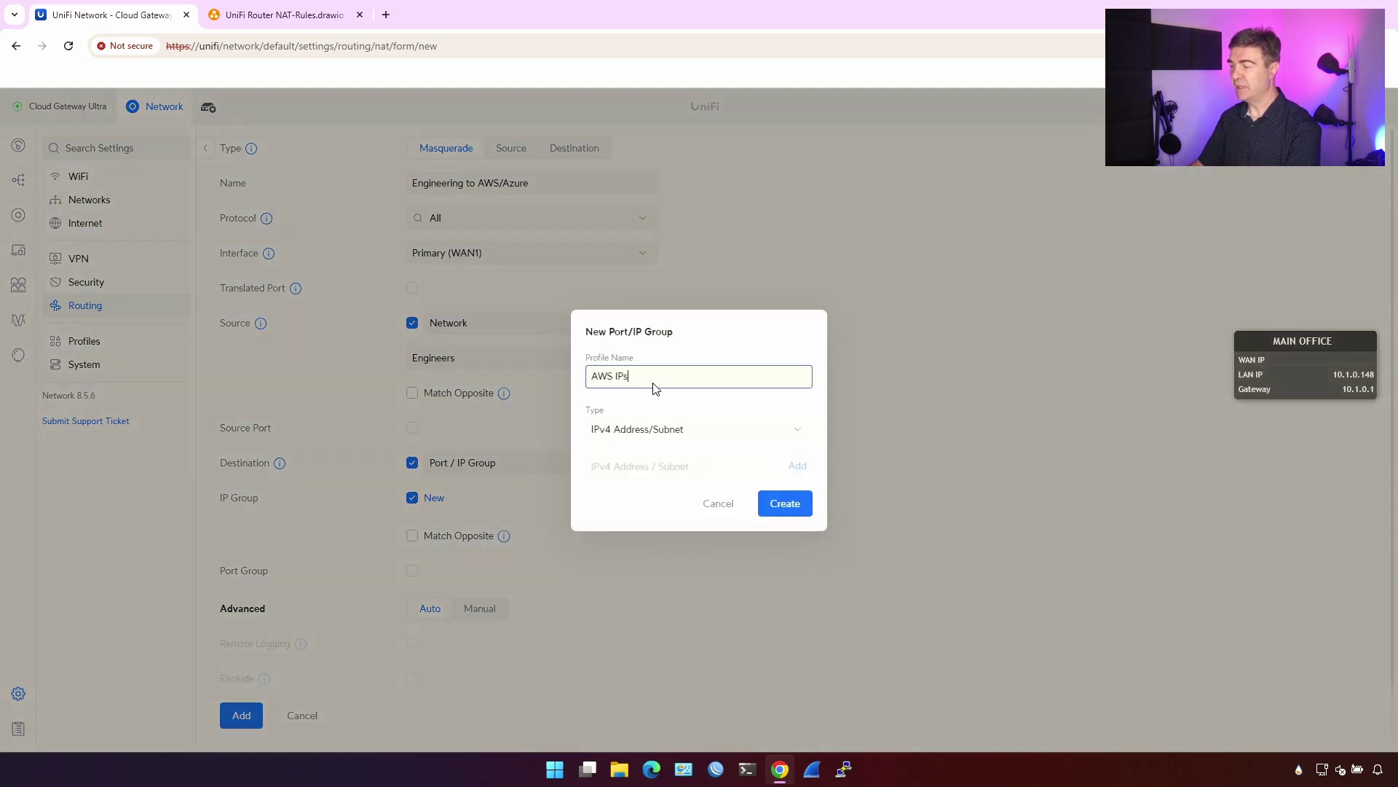
{"action": "left_click", "coordinate": [669, 430]}
{"action": "left_click", "coordinate": [653, 480]}
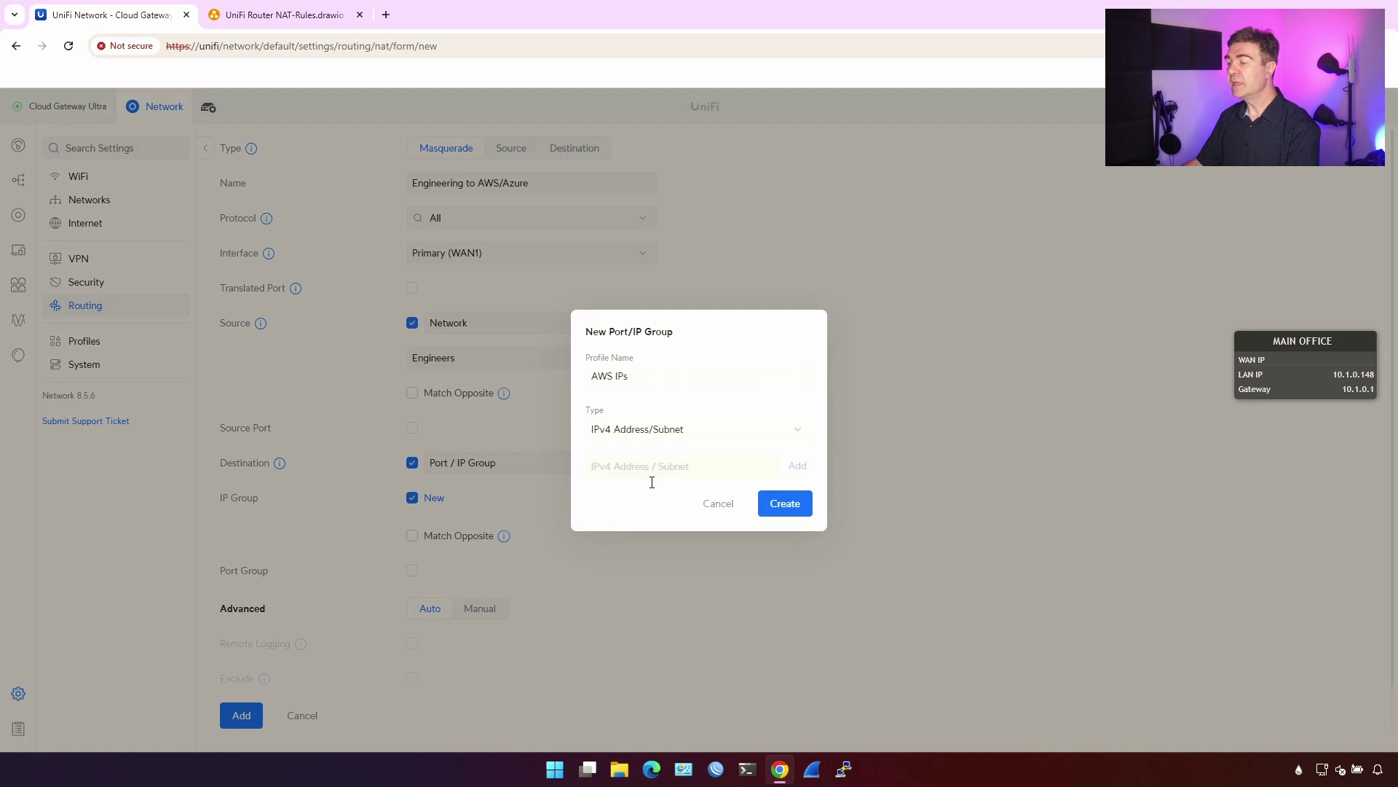
{"action": "left_click", "coordinate": [656, 473]}
{"action": "type", "text": "5.5.5.5"}
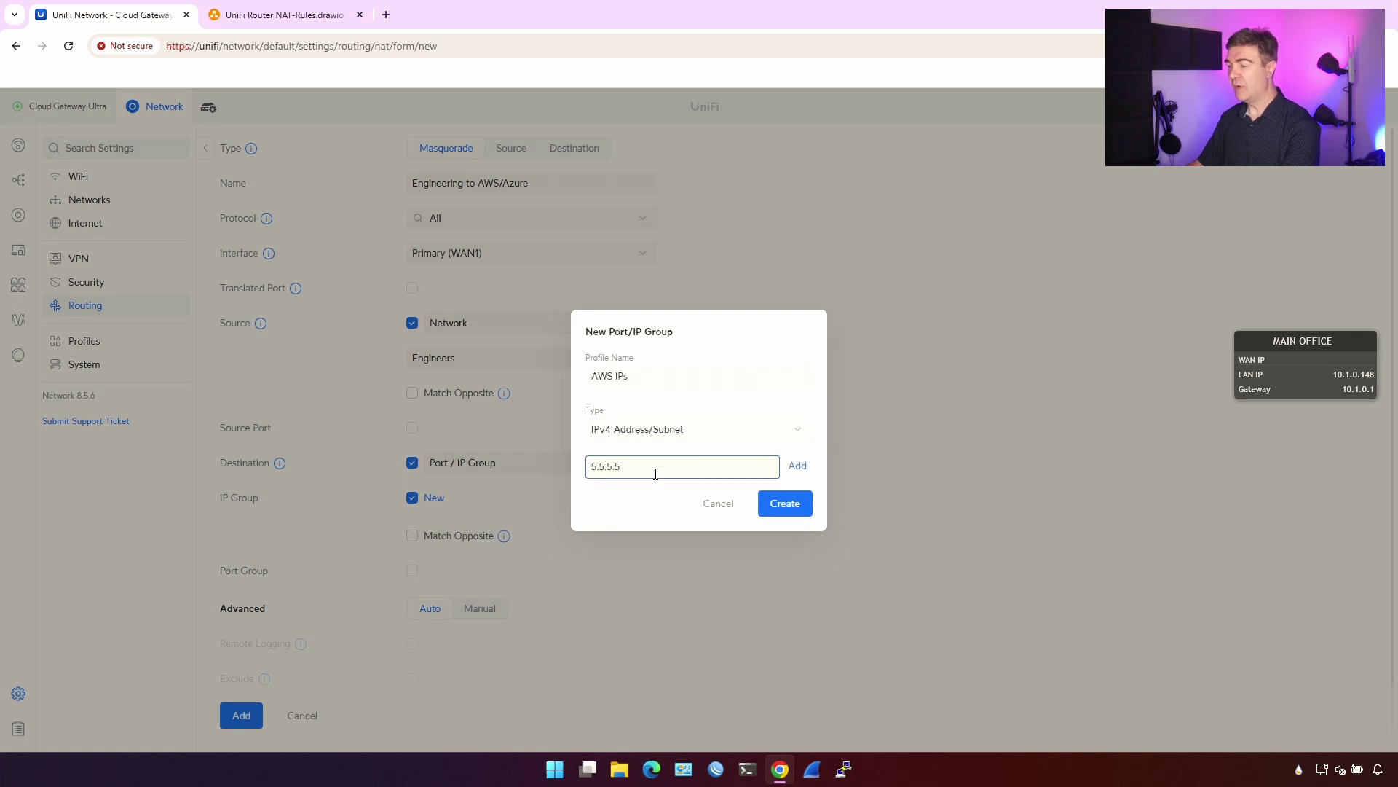
{"action": "left_click", "coordinate": [805, 466]}
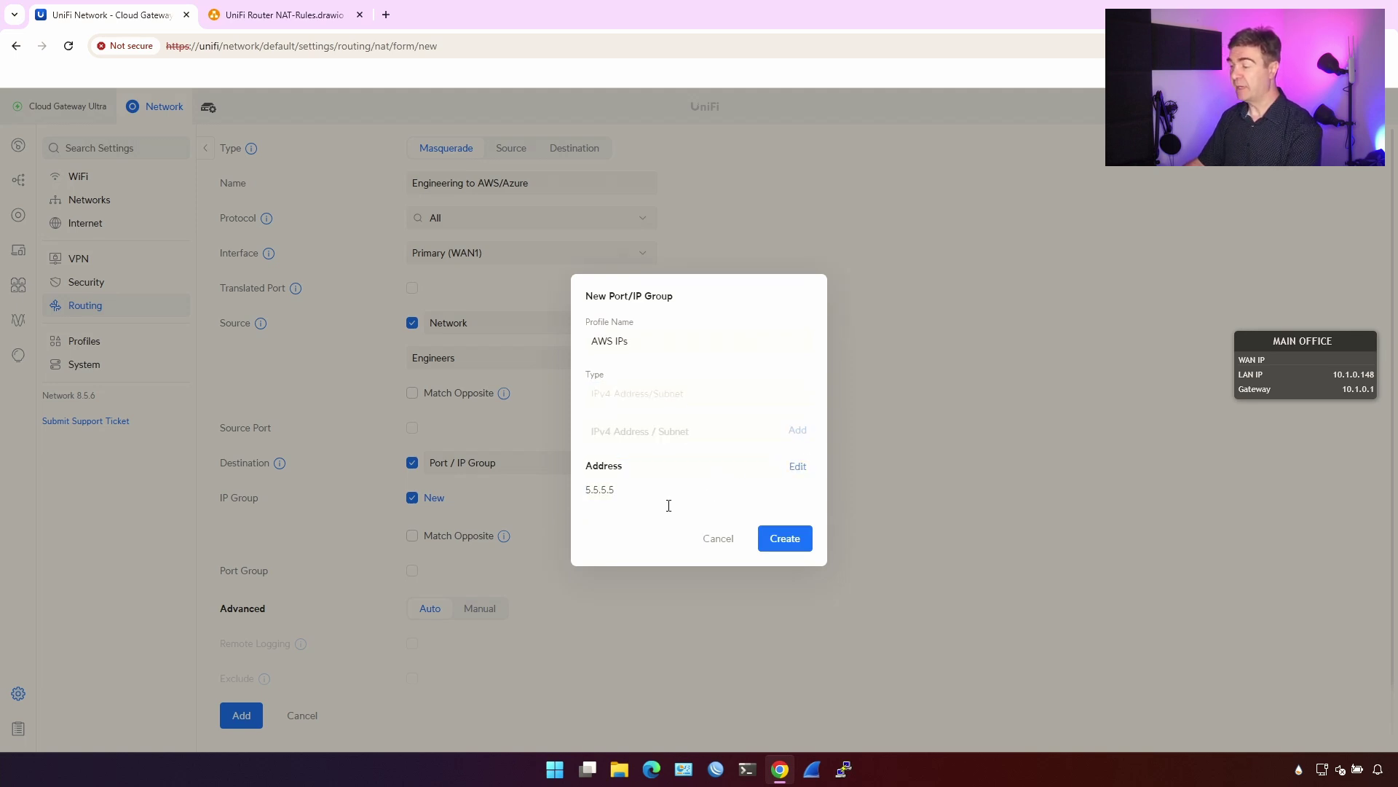
{"action": "left_click", "coordinate": [641, 431]}
{"action": "type", "text": "6.6.6.6"}
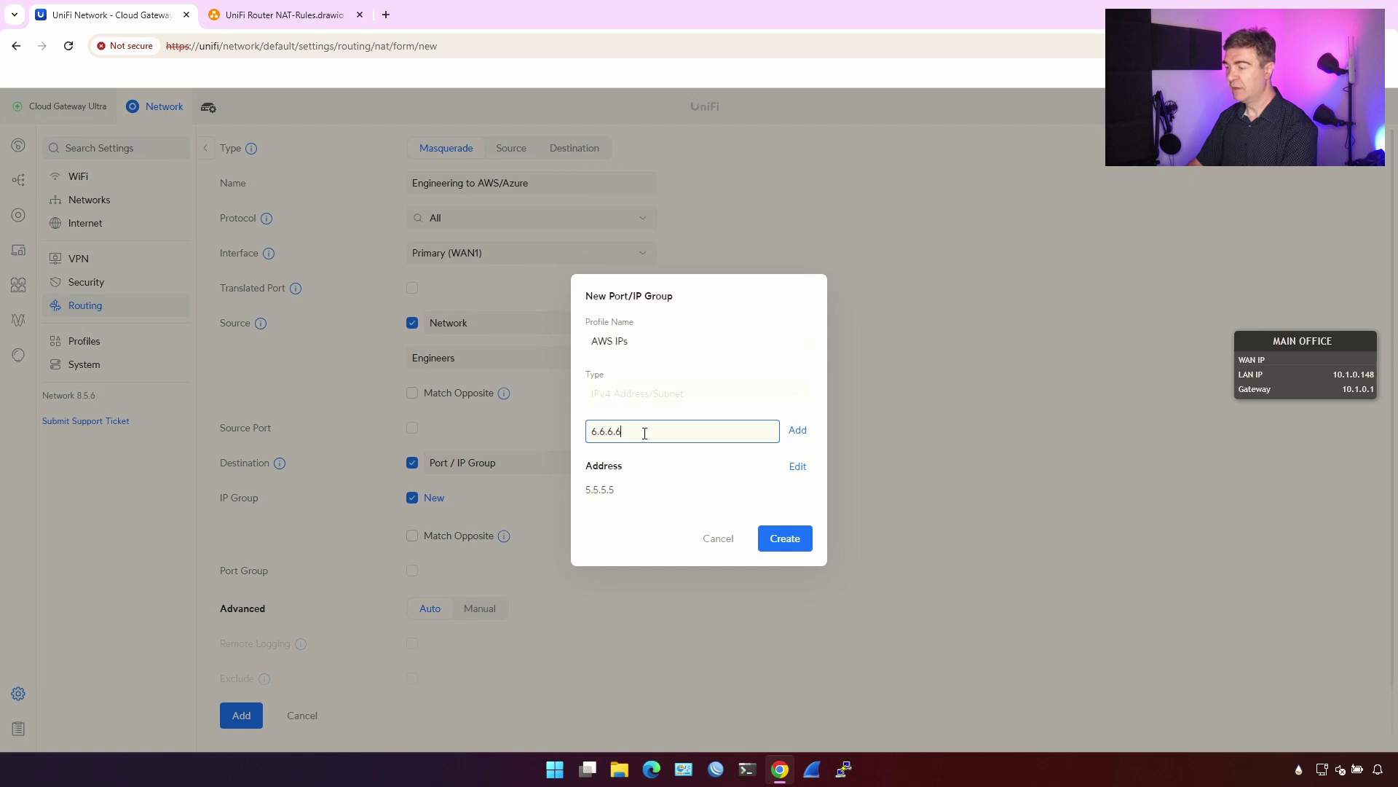
{"action": "left_click", "coordinate": [797, 431]}
{"action": "left_click", "coordinate": [772, 539]}
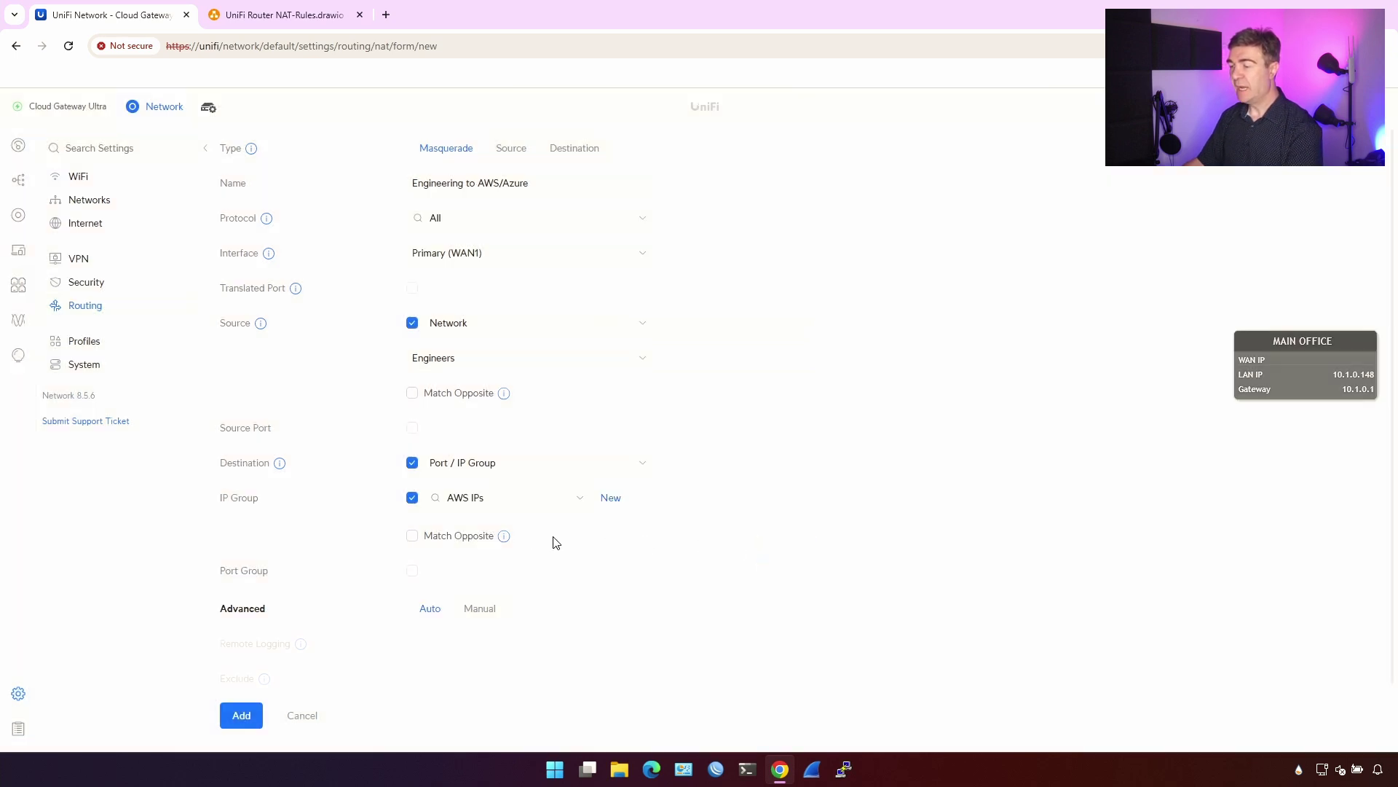
{"action": "left_click", "coordinate": [241, 714]}
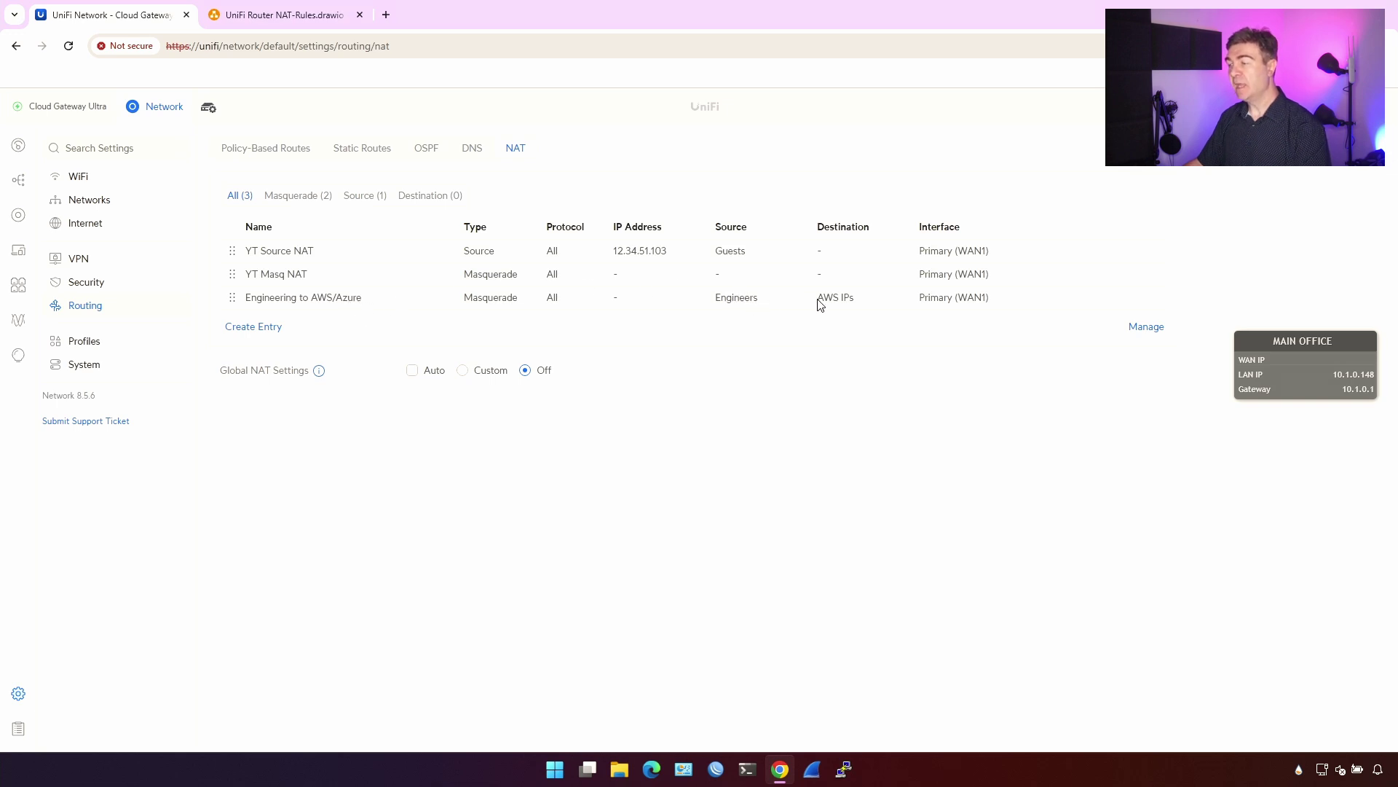
{"action": "left_click_drag", "start_coordinate": [821, 304], "coordinate": [853, 303]}
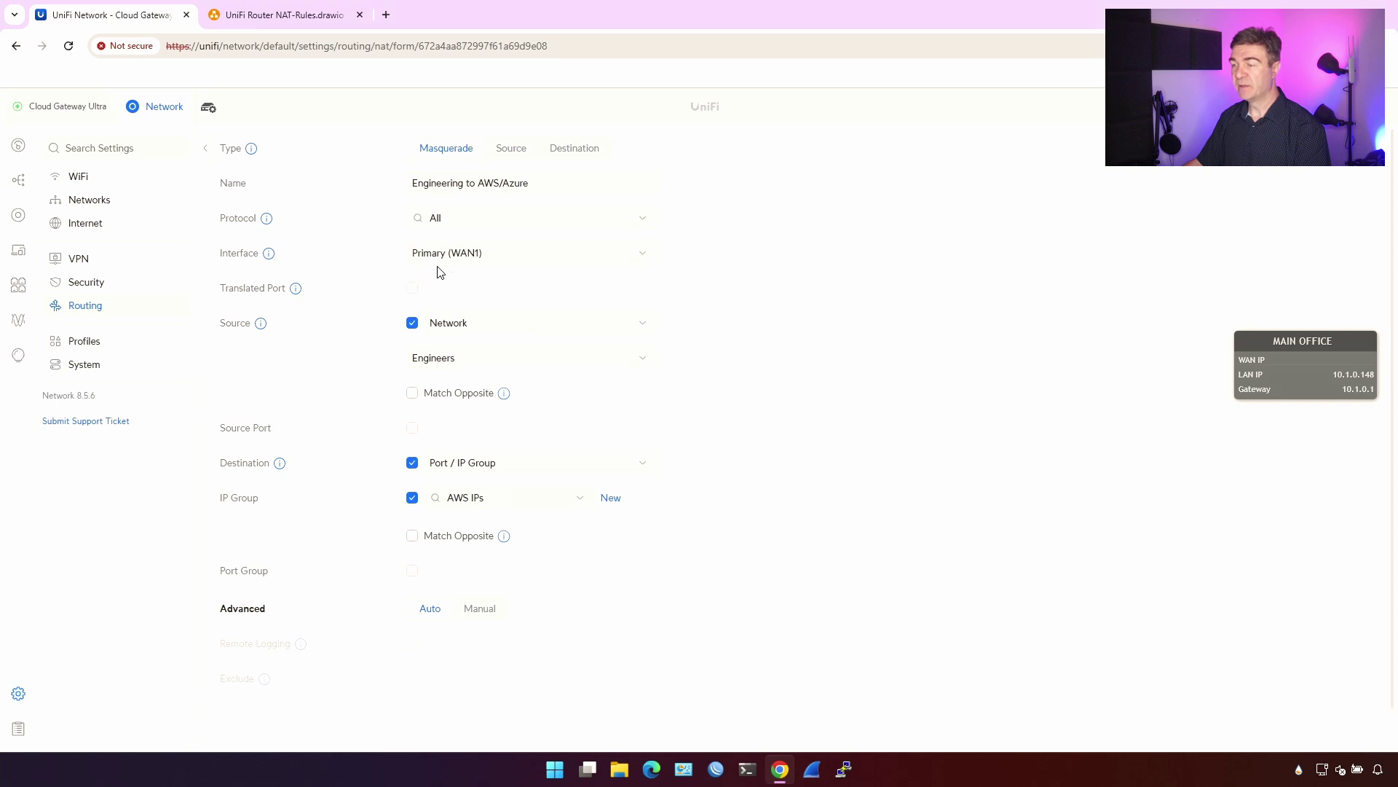
{"action": "left_click", "coordinate": [448, 262]}
{"action": "left_click", "coordinate": [485, 281]}
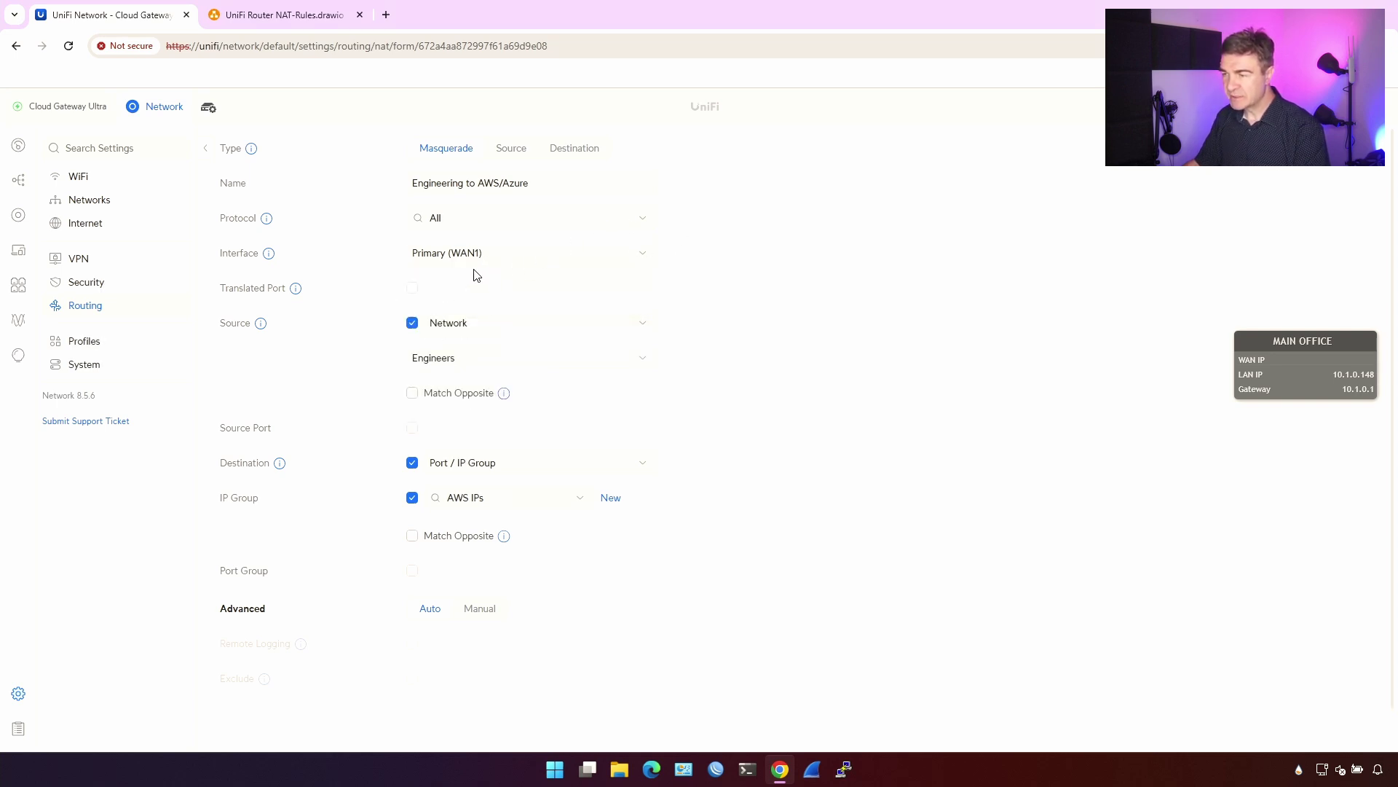
{"action": "left_click", "coordinate": [544, 256]}
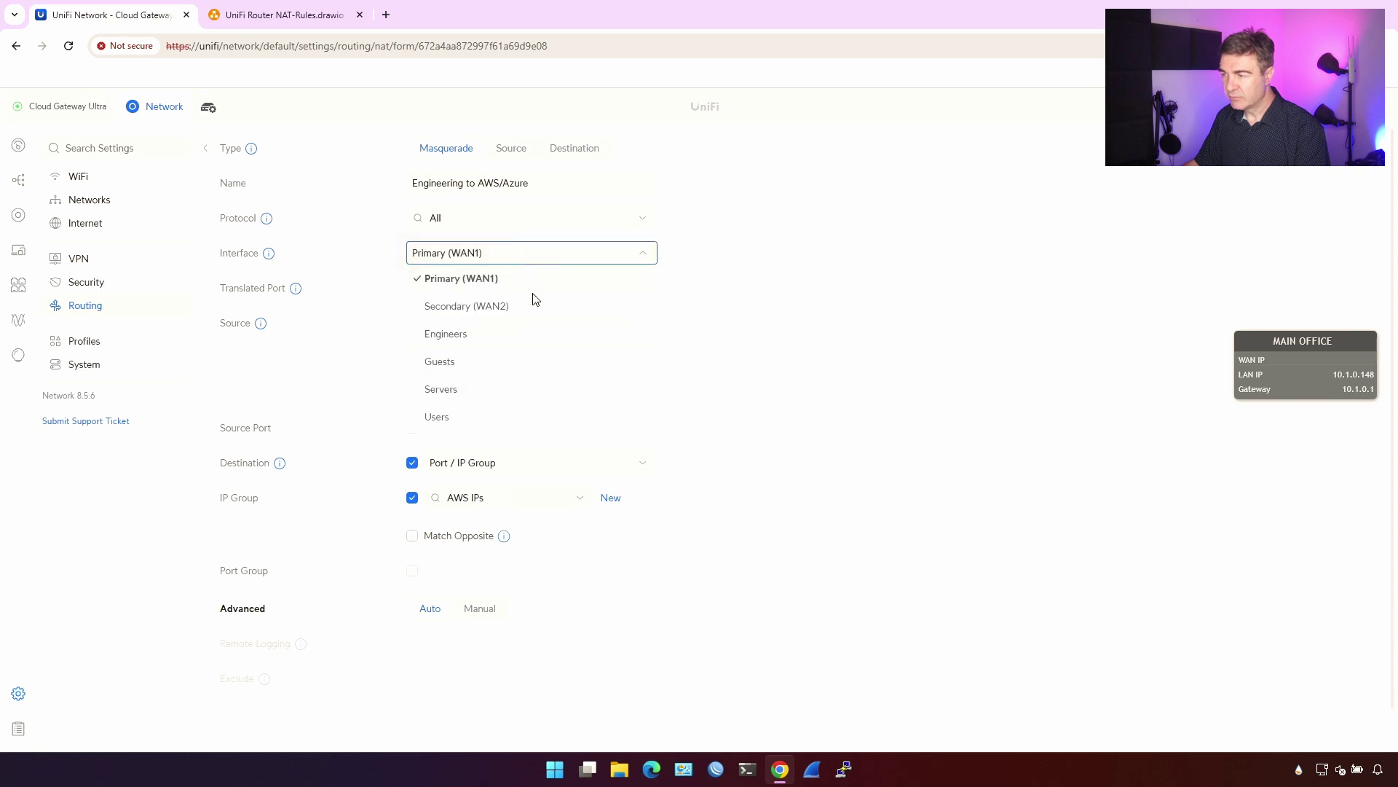
{"action": "left_click", "coordinate": [577, 271]}
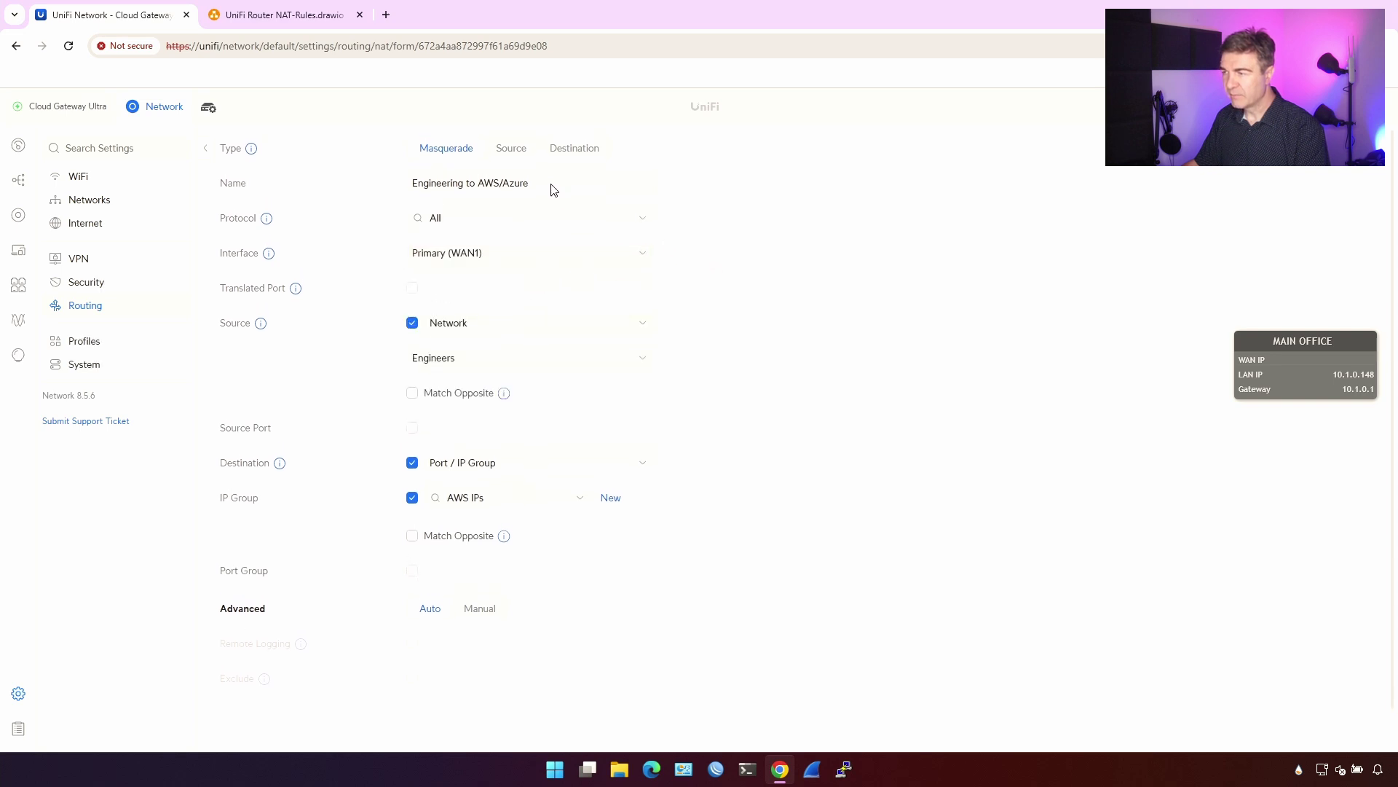
{"action": "left_click", "coordinate": [518, 152]}
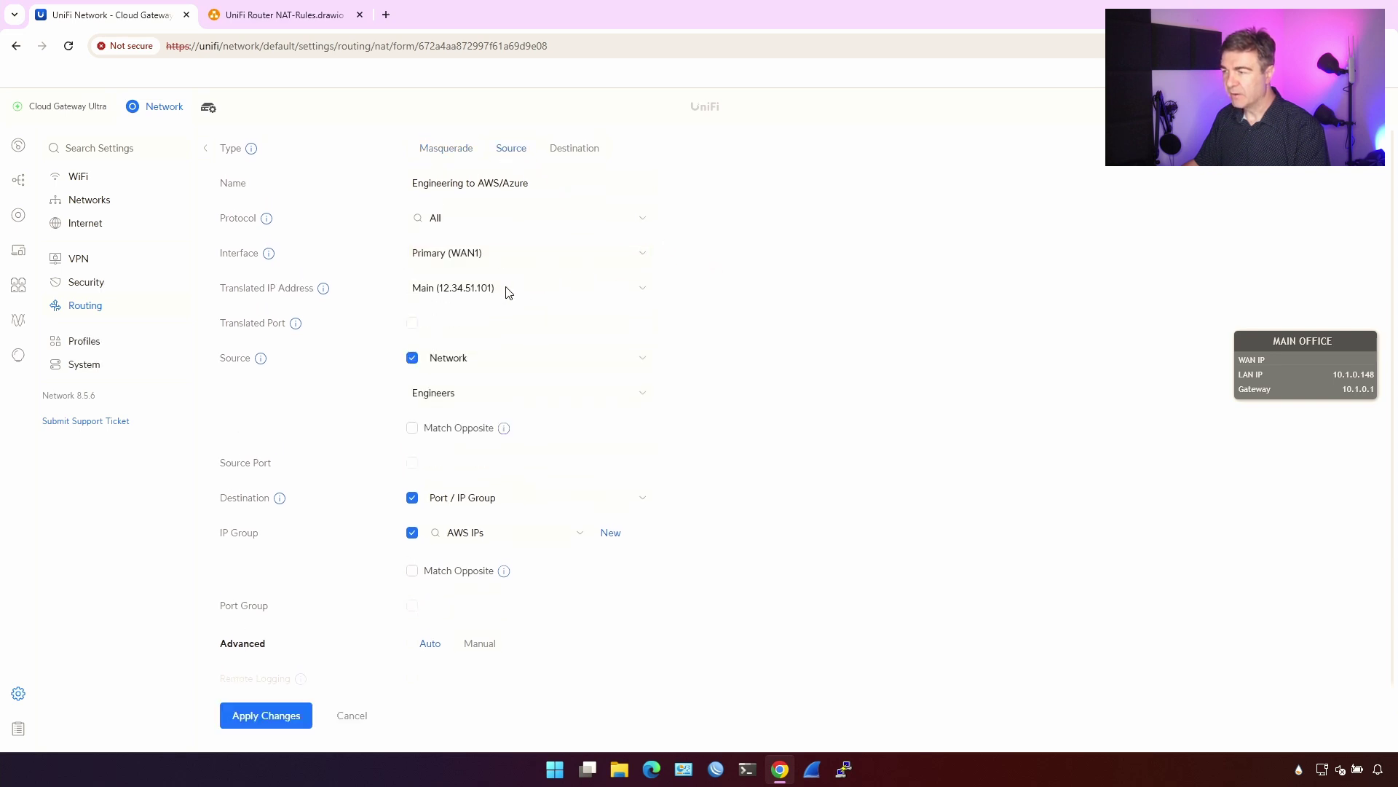
{"action": "left_click", "coordinate": [207, 150]}
{"action": "left_click", "coordinate": [799, 453]}
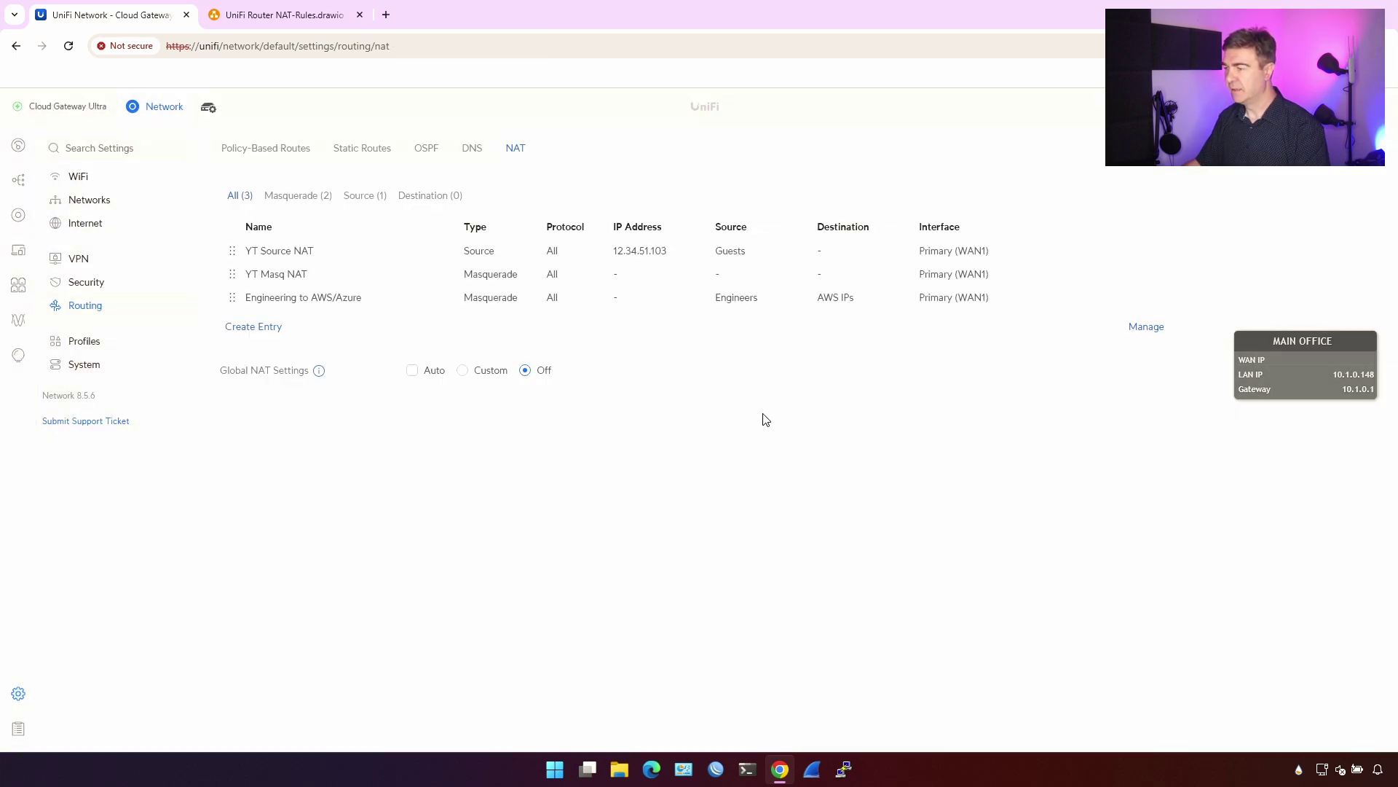
Change the Engineering to AWS/Azure rule's type to Source, apply the change, and move the rule above YT Masq NAT
{"action": "left_click", "coordinate": [456, 300]}
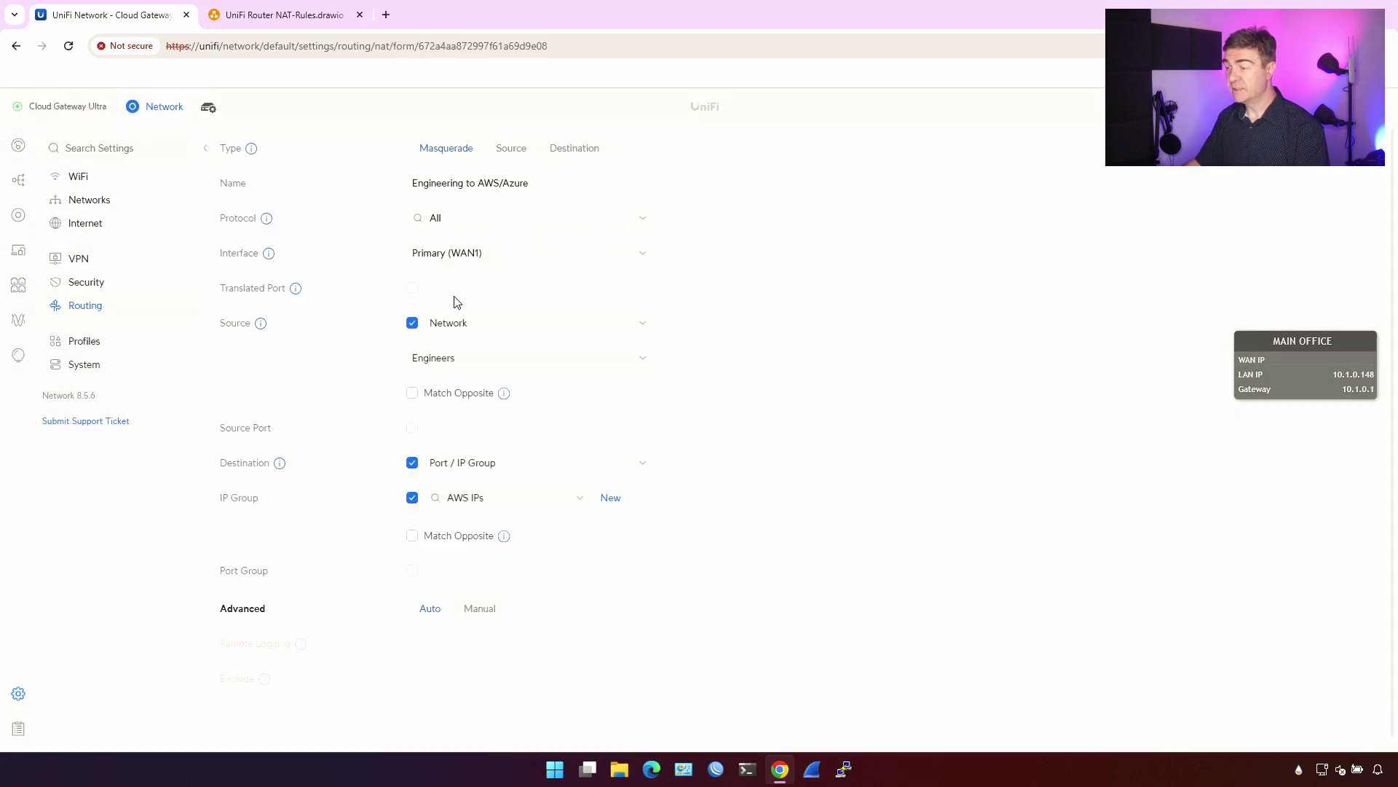
{"action": "left_click", "coordinate": [512, 150]}
{"action": "left_click", "coordinate": [283, 716]}
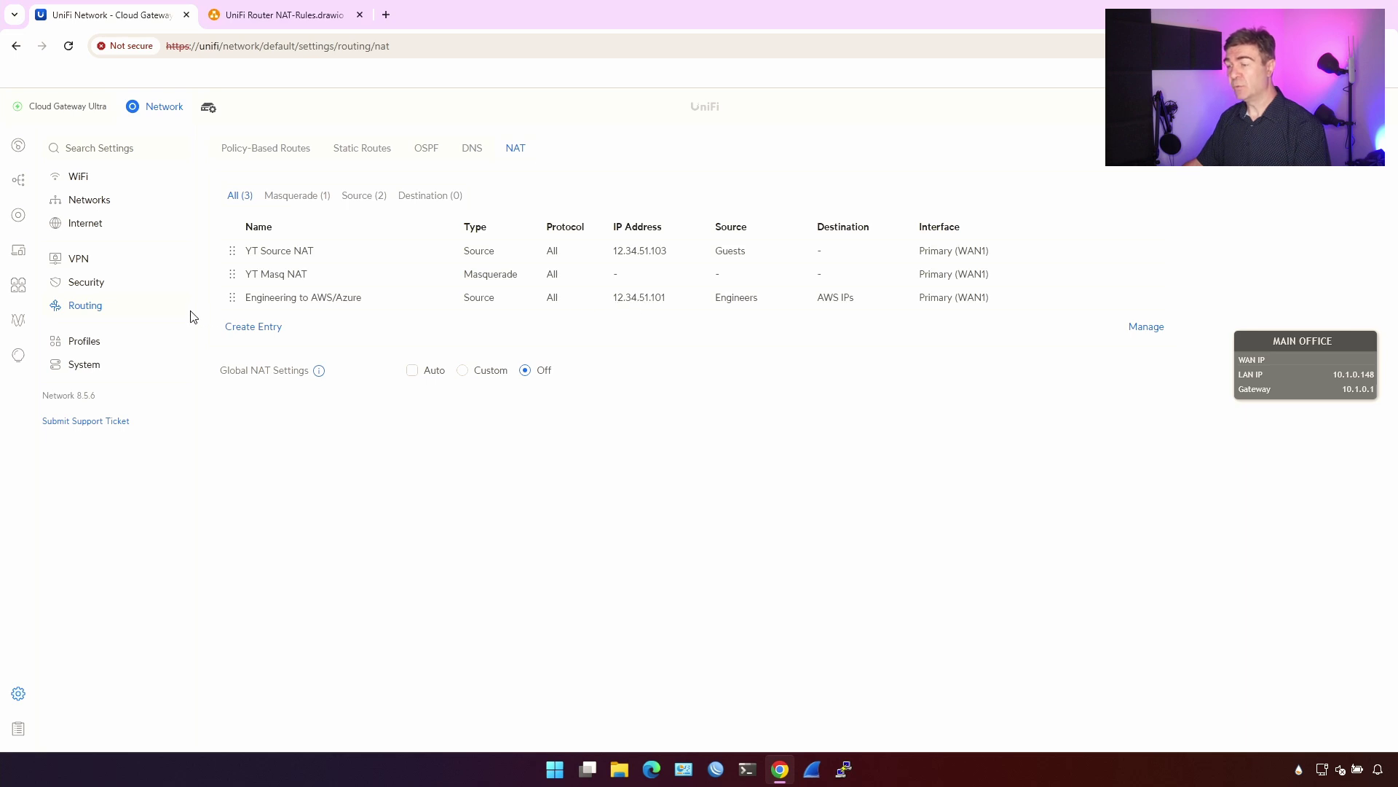
{"action": "left_click_drag", "start_coordinate": [232, 297], "coordinate": [232, 276]}
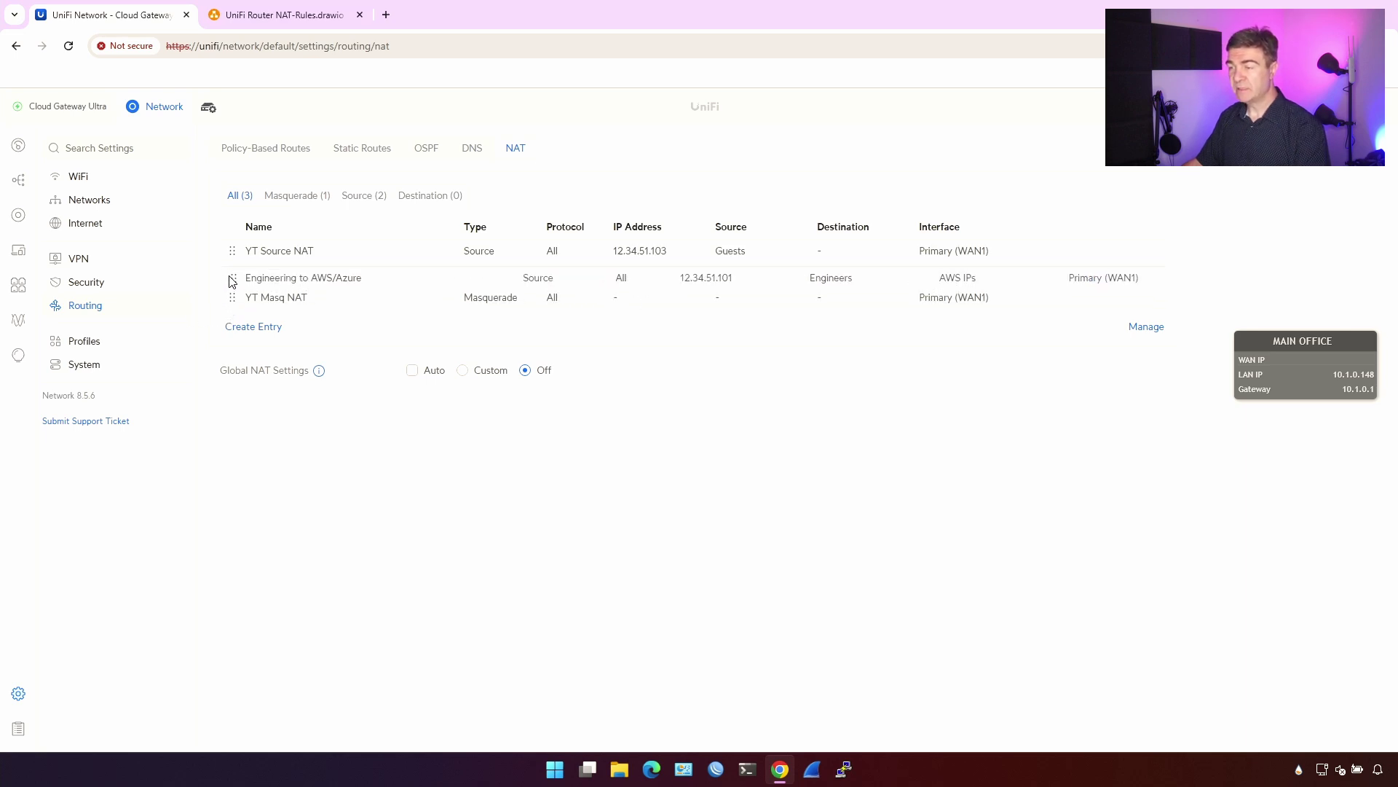
Remove the YT Masq NAT rule from the NAT list
{"action": "left_click", "coordinate": [293, 297]}
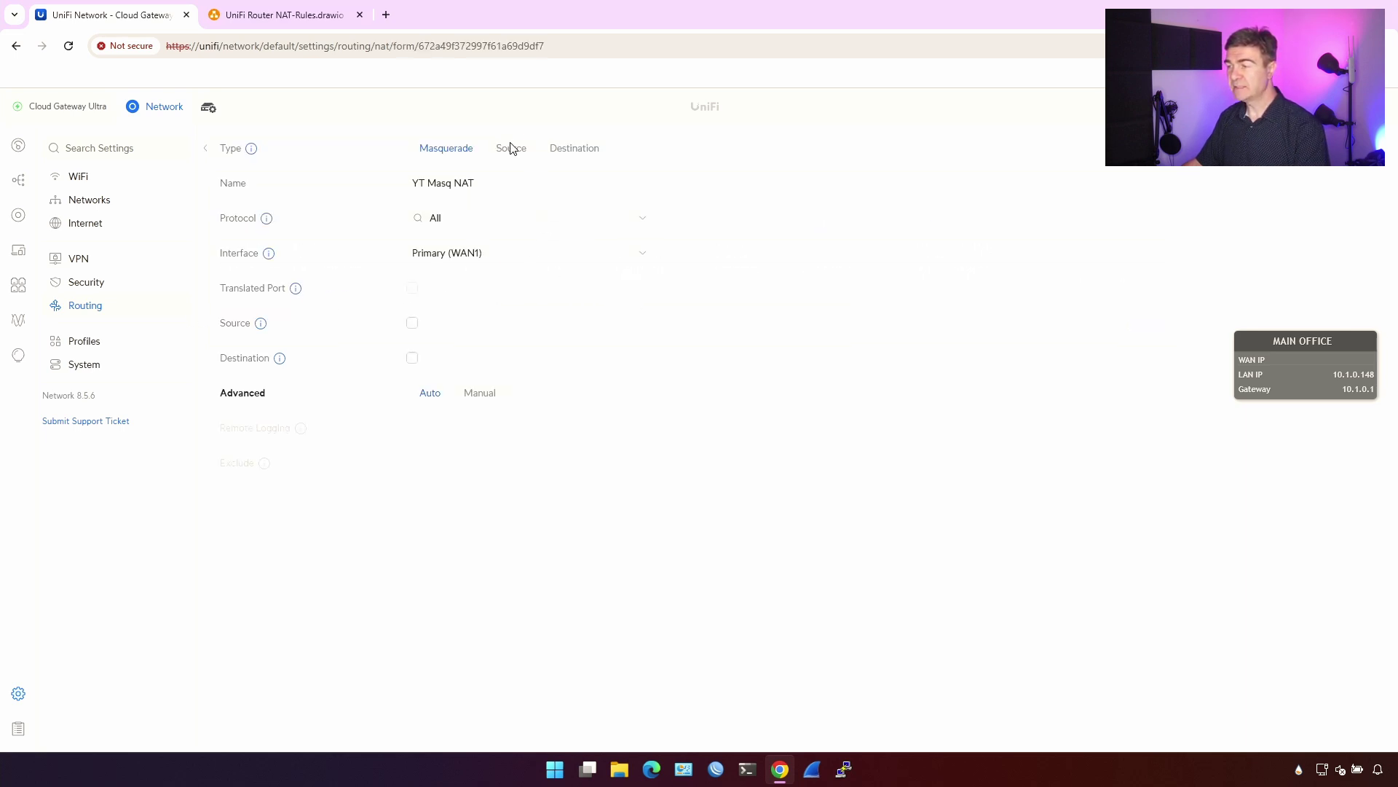
{"action": "left_click", "coordinate": [207, 149]}
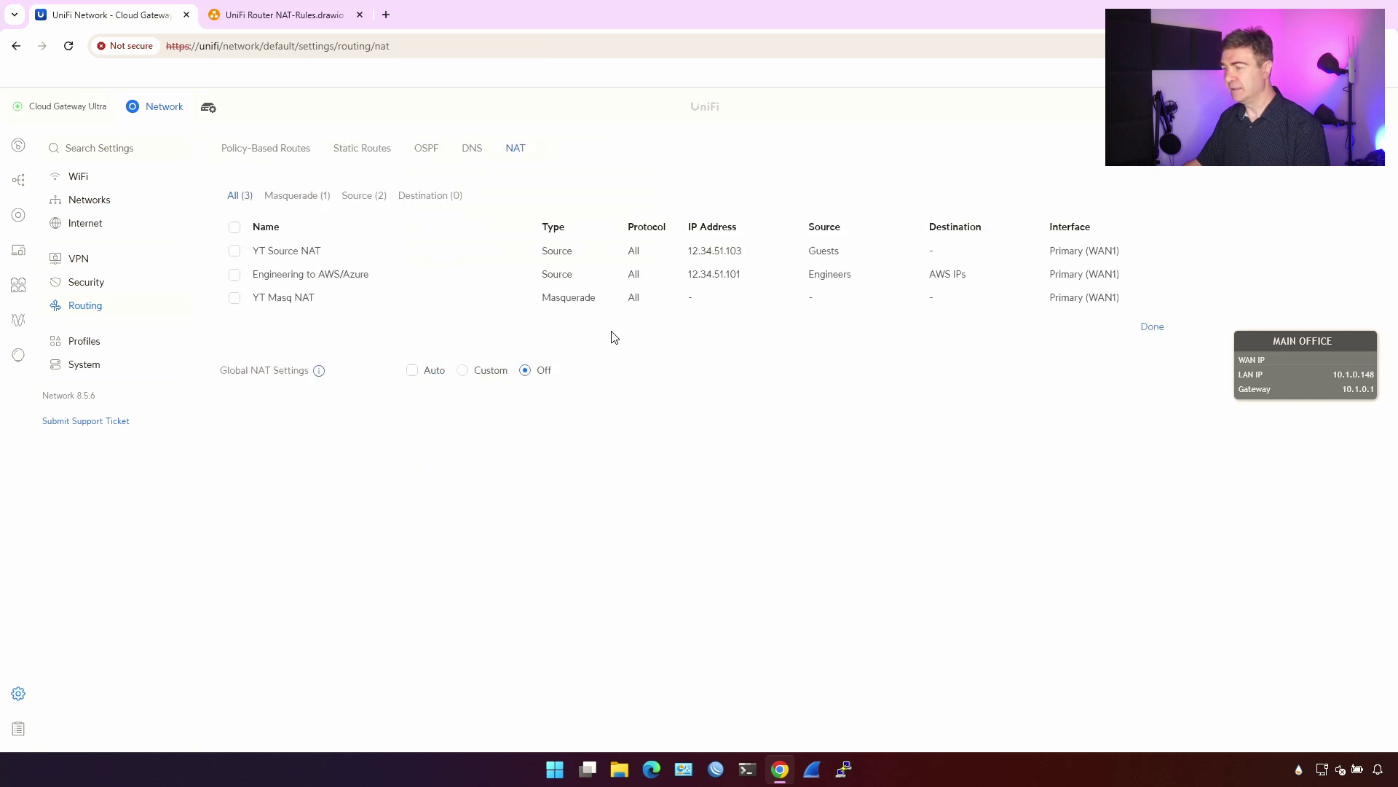
{"action": "left_click", "coordinate": [234, 299]}
{"action": "left_click", "coordinate": [320, 327]}
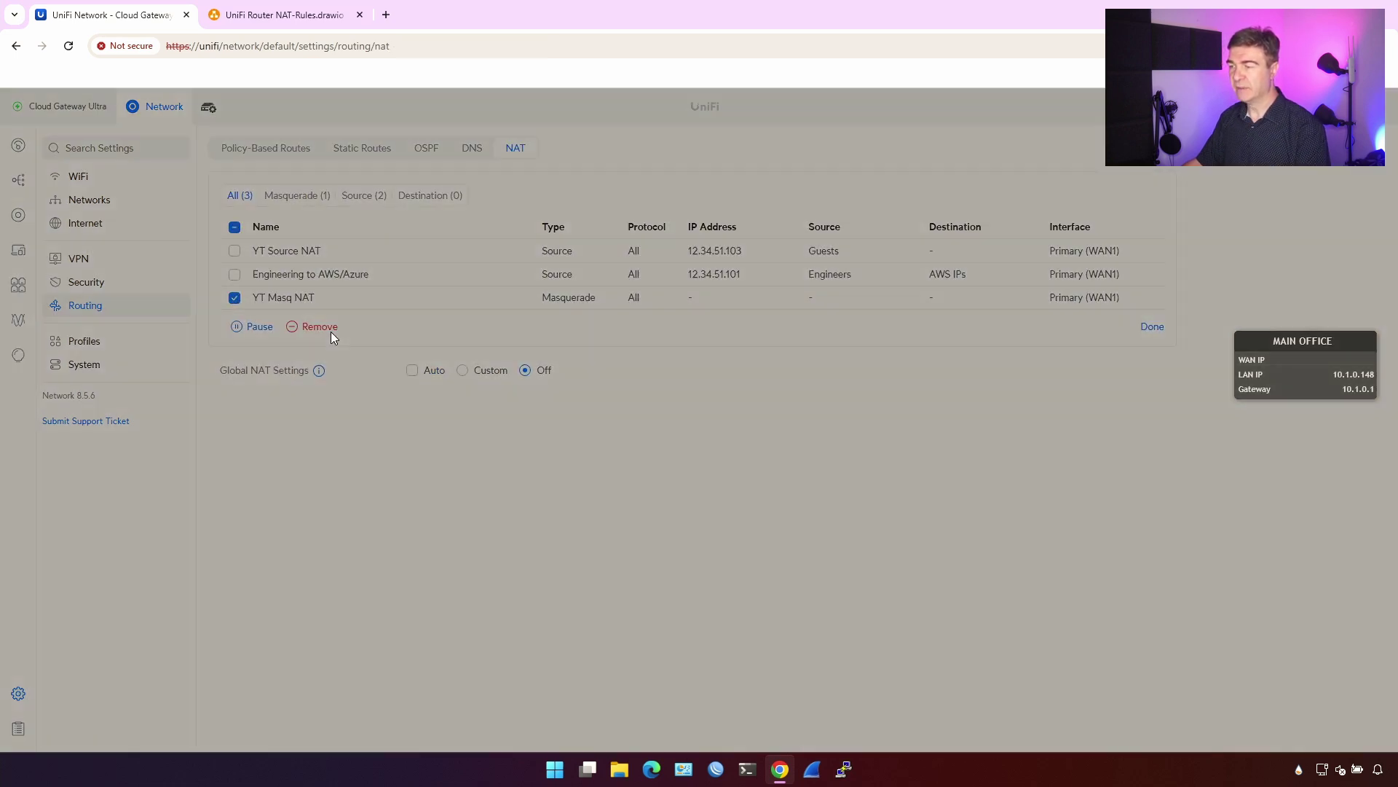
{"action": "left_click", "coordinate": [800, 446]}
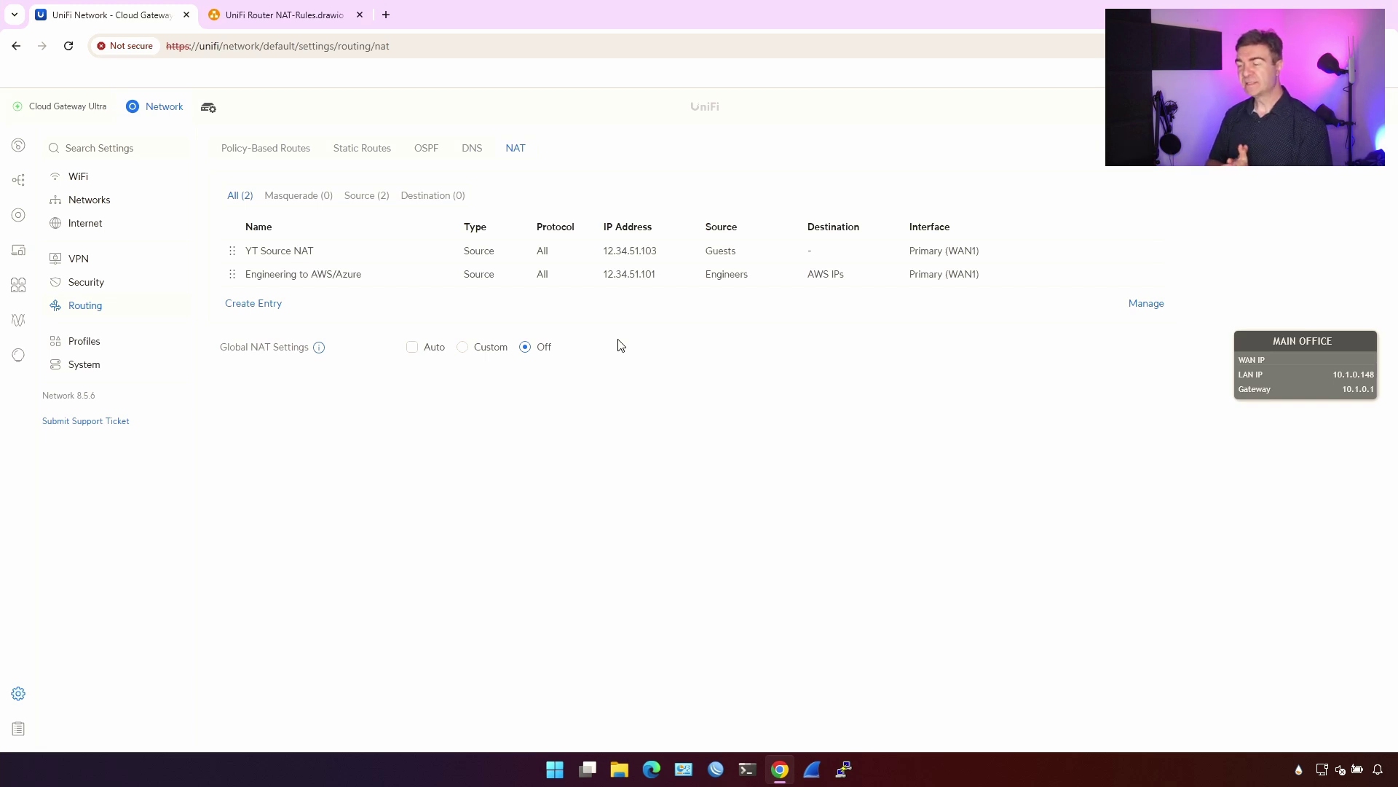
Review the YT Source NAT rule's settings, check the Source NAT diagram in draw.io, and return to UniFi Network
{"action": "left_click", "coordinate": [645, 253]}
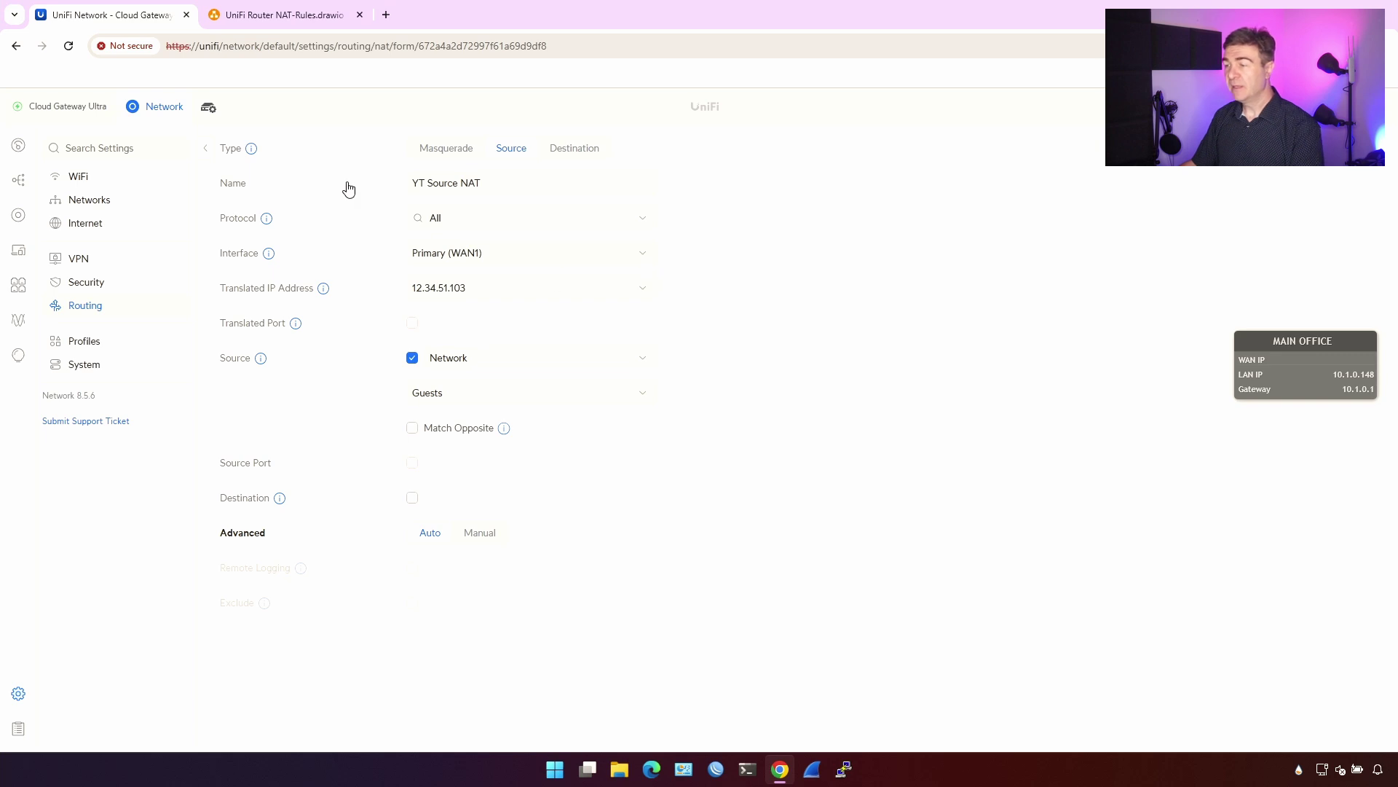
{"action": "left_click", "coordinate": [206, 149]}
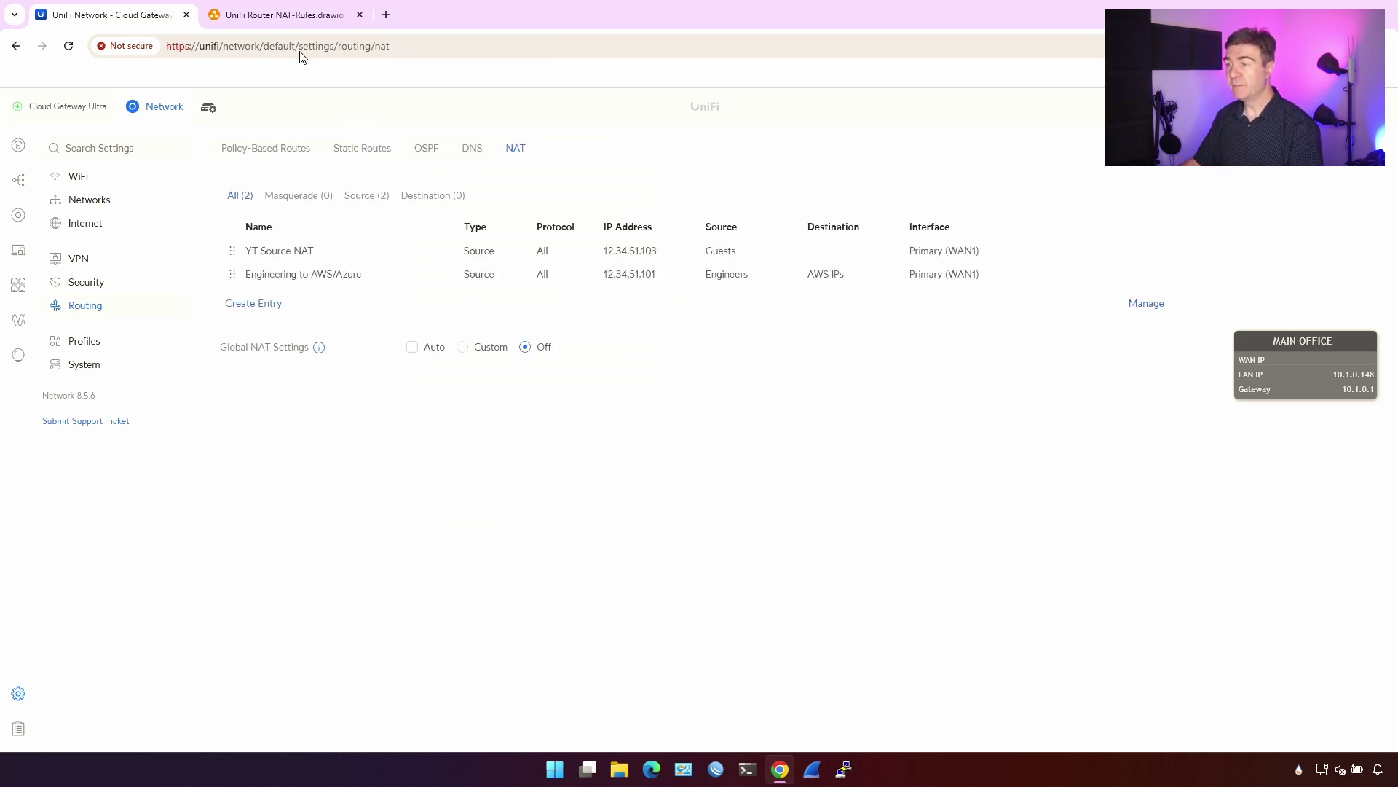
{"action": "left_click", "coordinate": [295, 20]}
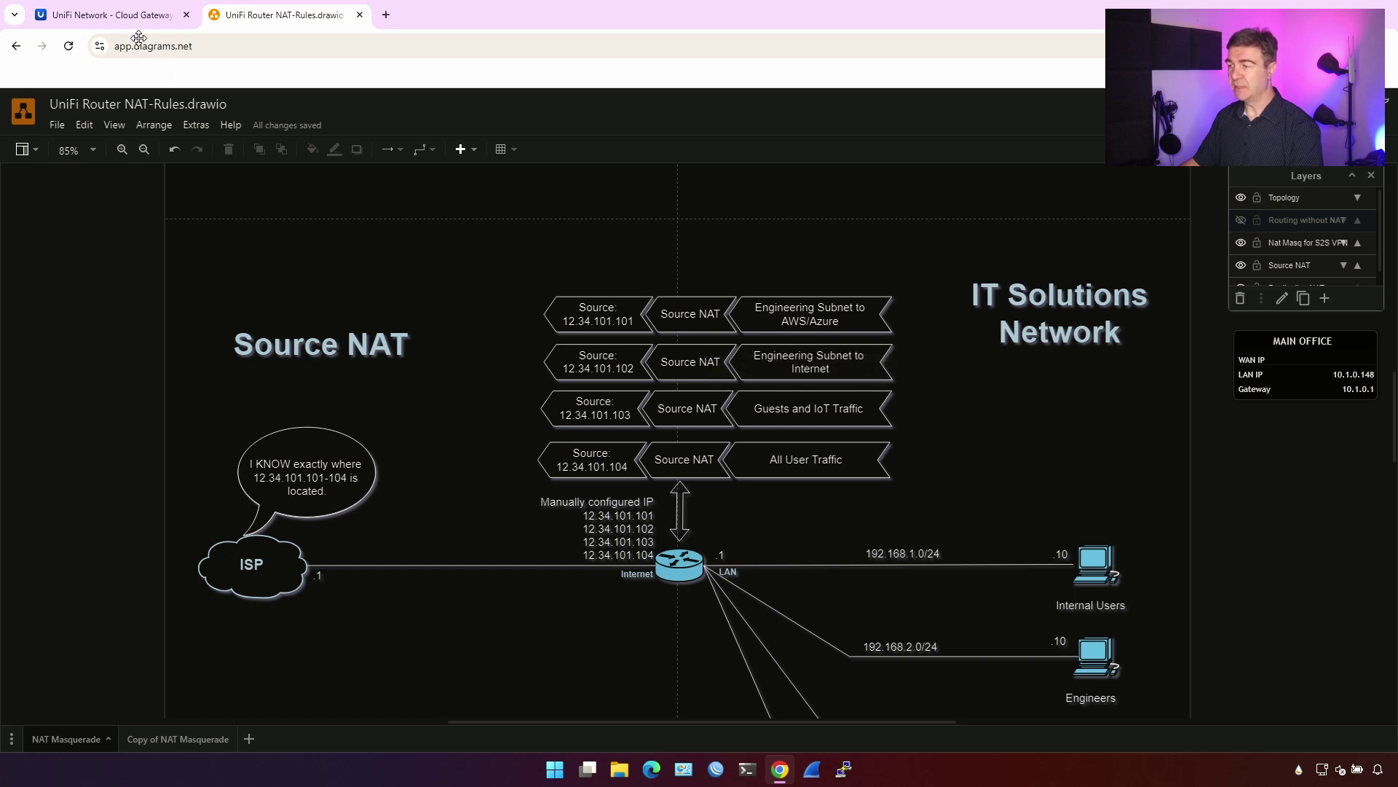
{"action": "left_click", "coordinate": [146, 16]}
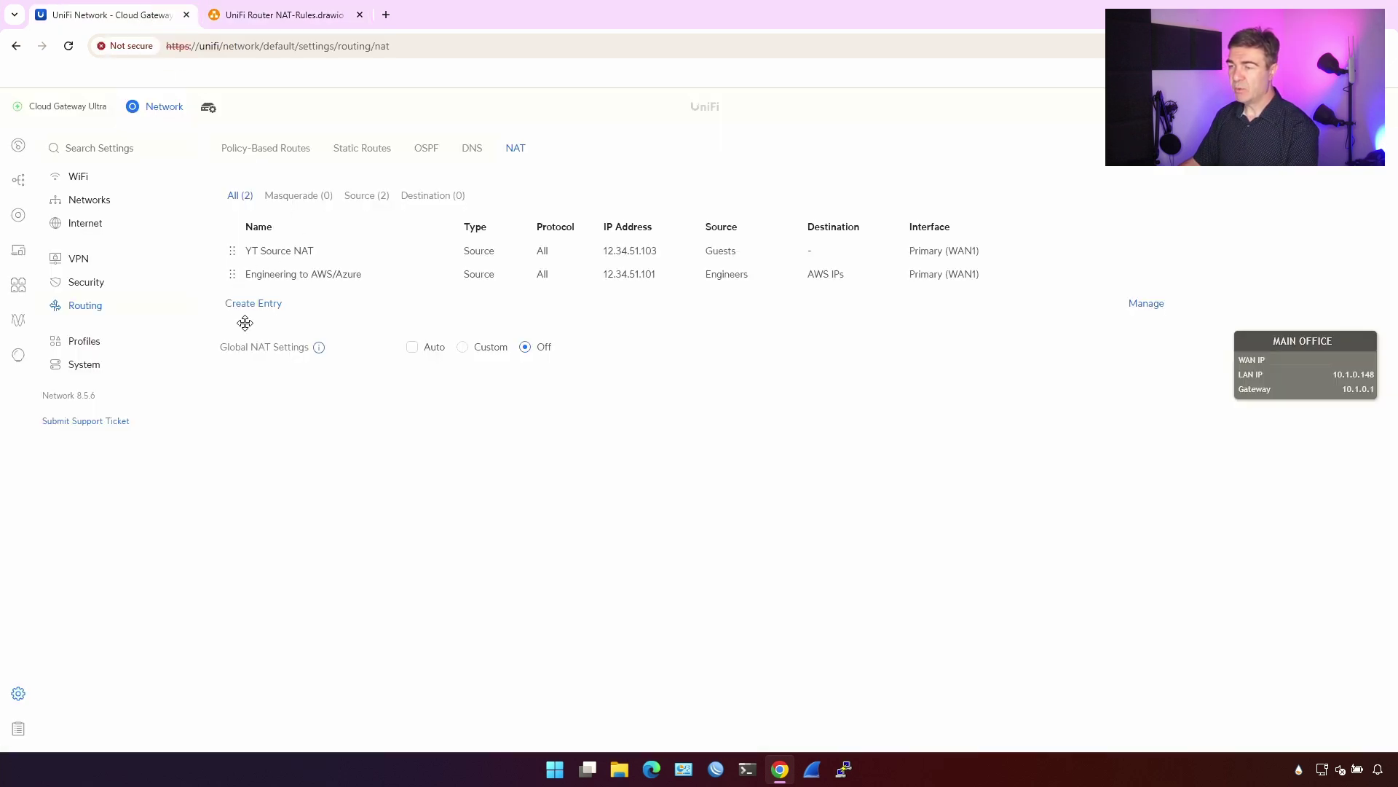
Start a Source NAT rule named YT Engineering to public Internet on Primary (WAN1) with translated IP address 12.34.51.102
{"action": "left_click", "coordinate": [262, 303]}
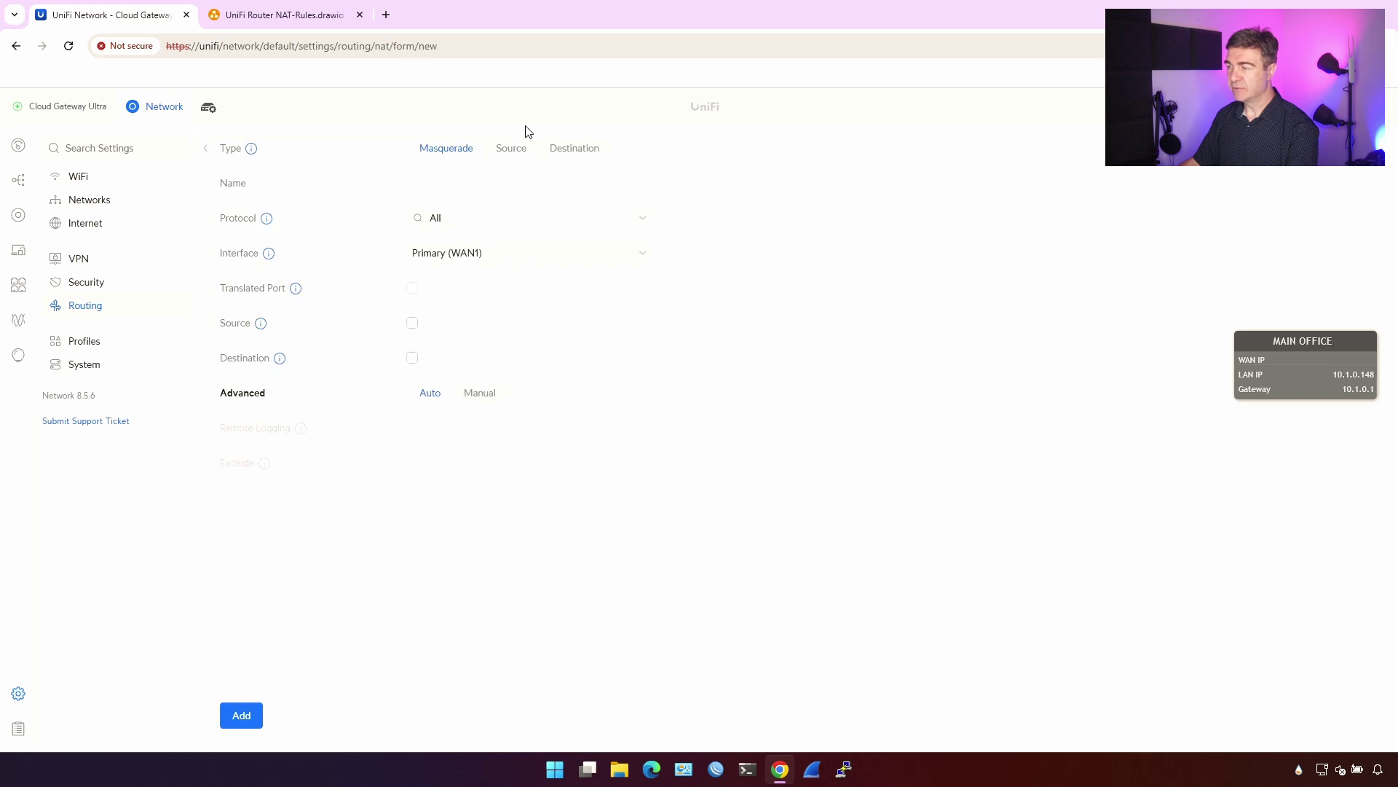
{"action": "left_click", "coordinate": [513, 150]}
{"action": "left_click", "coordinate": [502, 187]}
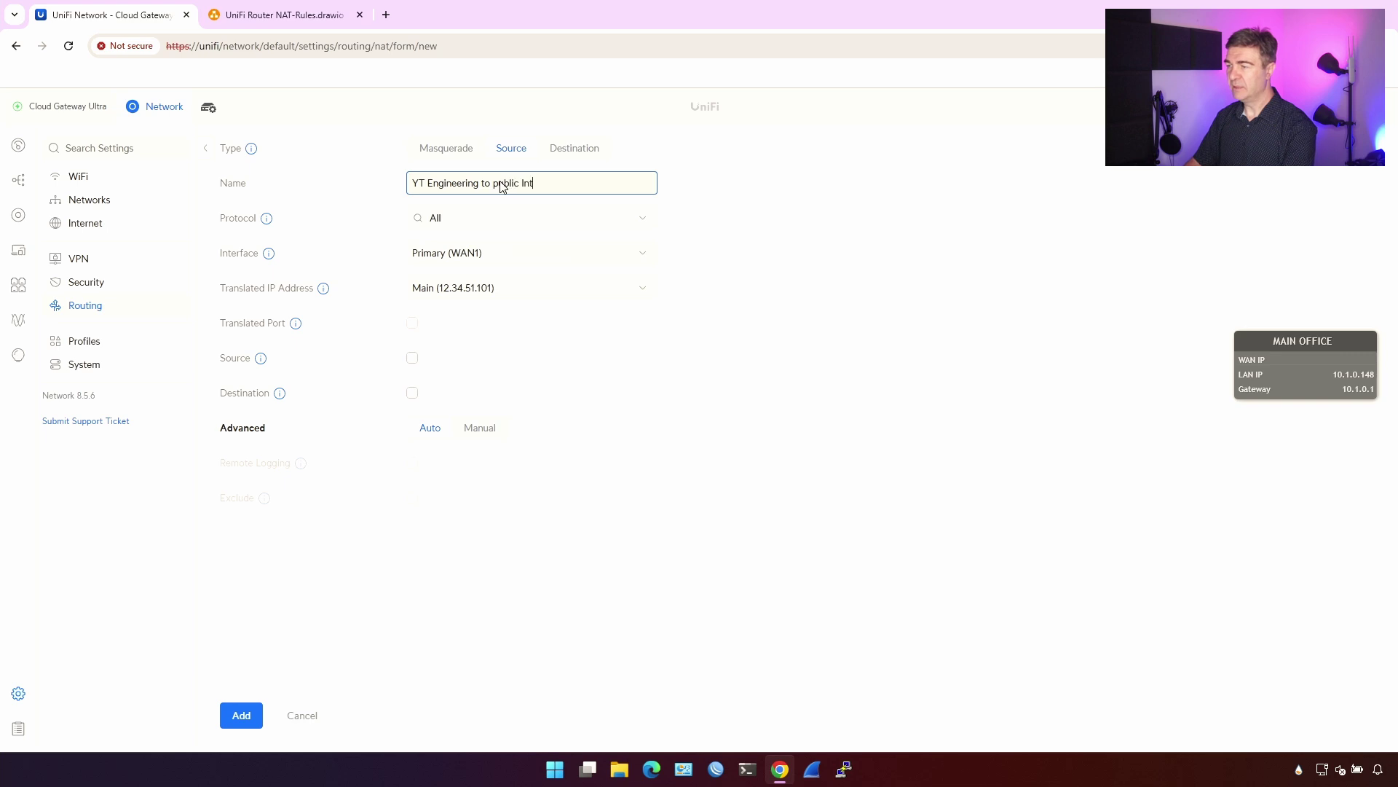
{"action": "left_click", "coordinate": [509, 256]}
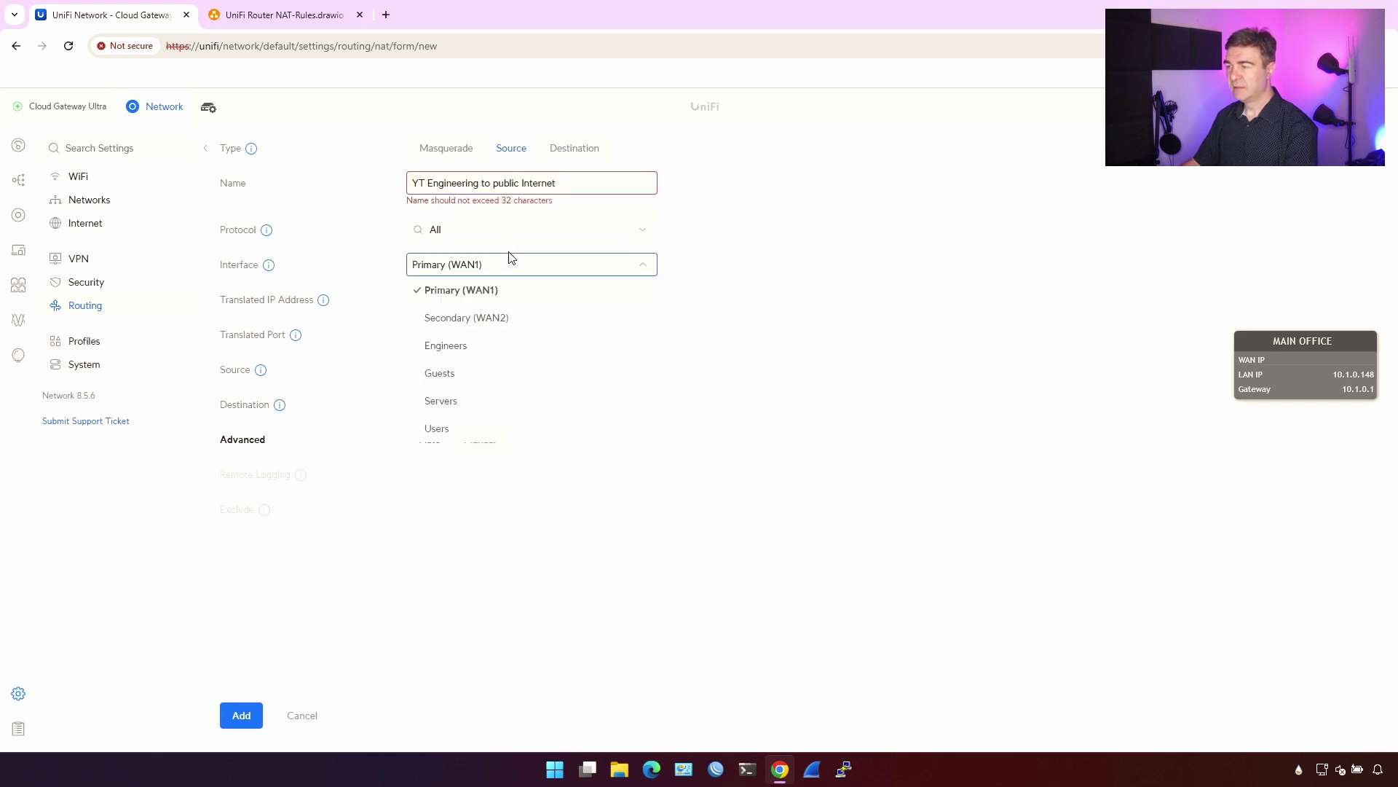
{"action": "left_click", "coordinate": [497, 304]}
{"action": "left_click", "coordinate": [498, 310]}
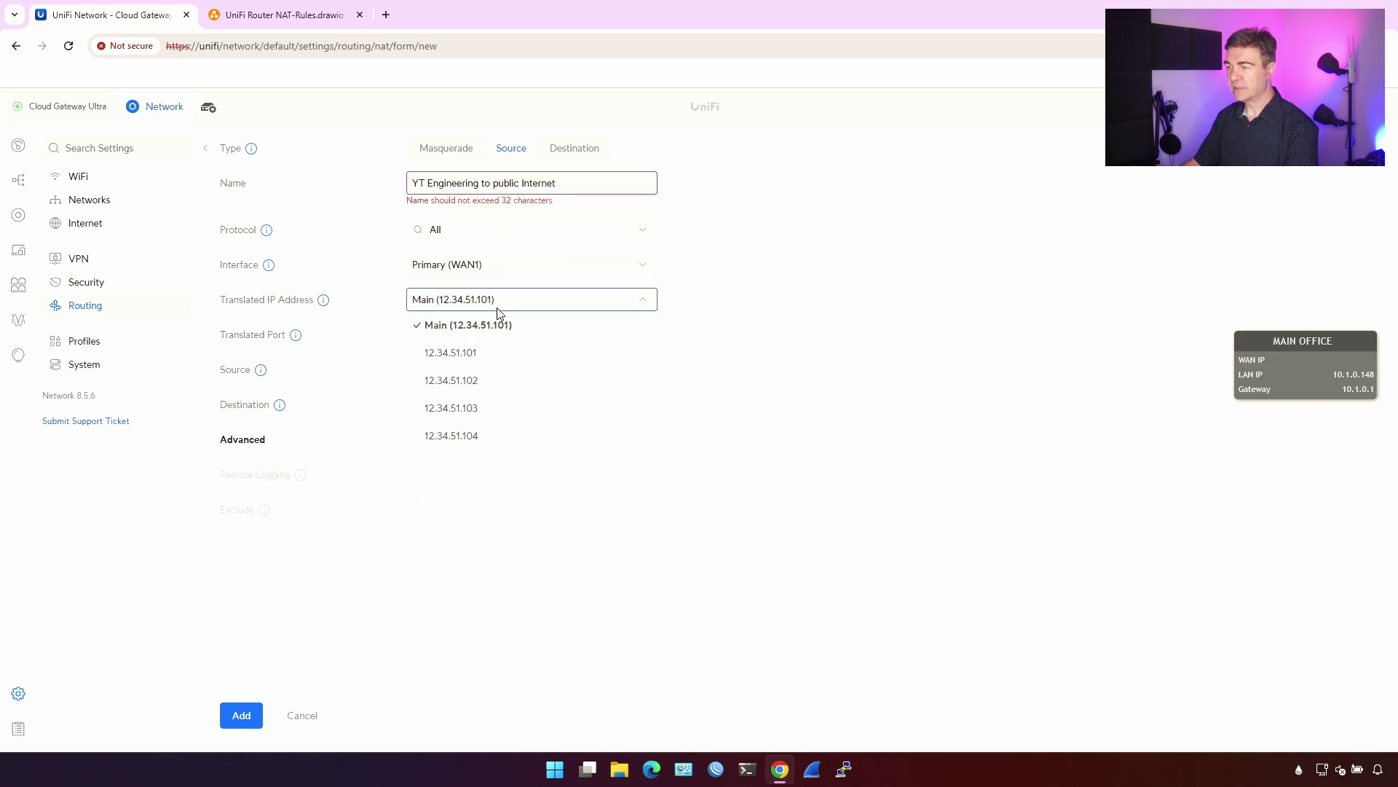
{"action": "left_click", "coordinate": [493, 381]}
{"action": "left_click", "coordinate": [304, 16]}
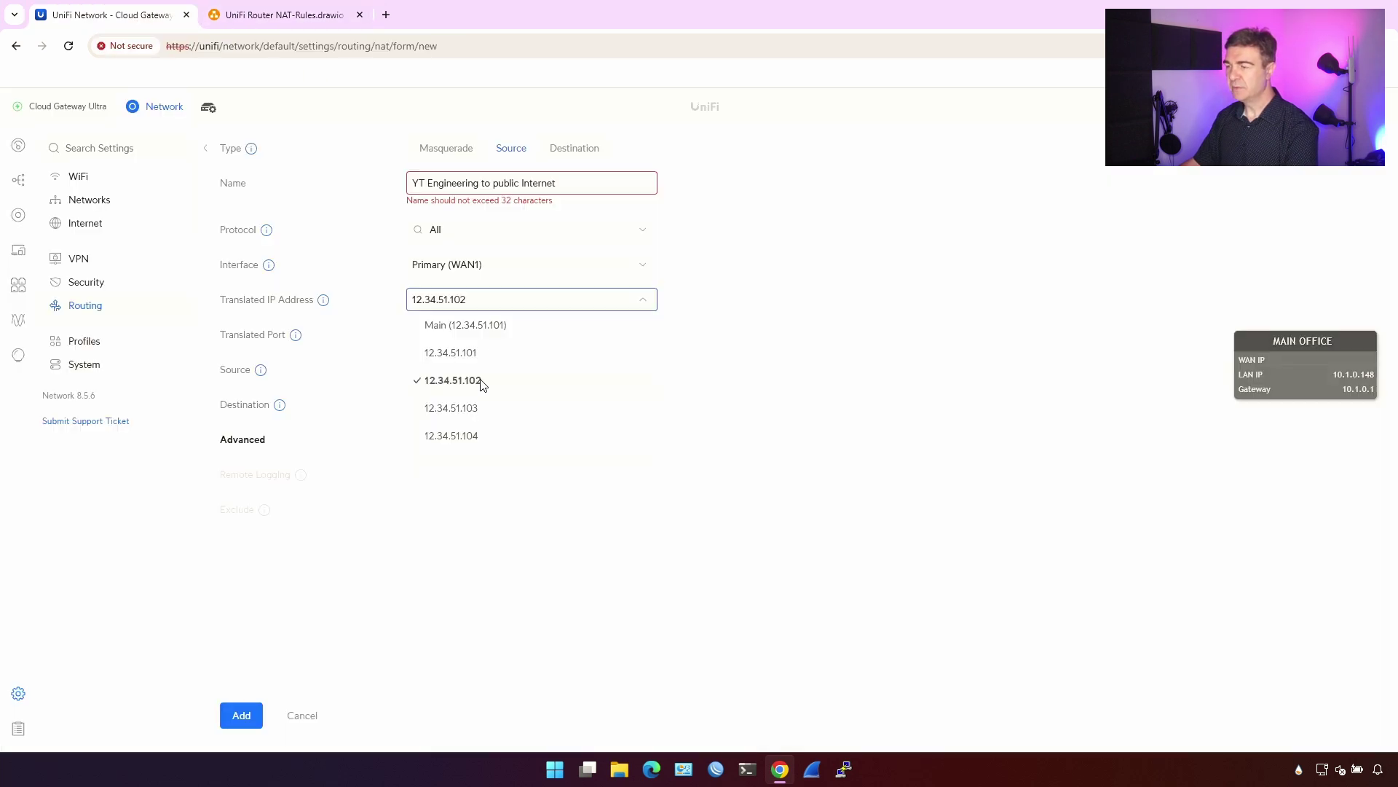
{"action": "left_click", "coordinate": [475, 382]}
Enable the rule's source as the Engineers network and try to add the rule
{"action": "left_click", "coordinate": [412, 370]}
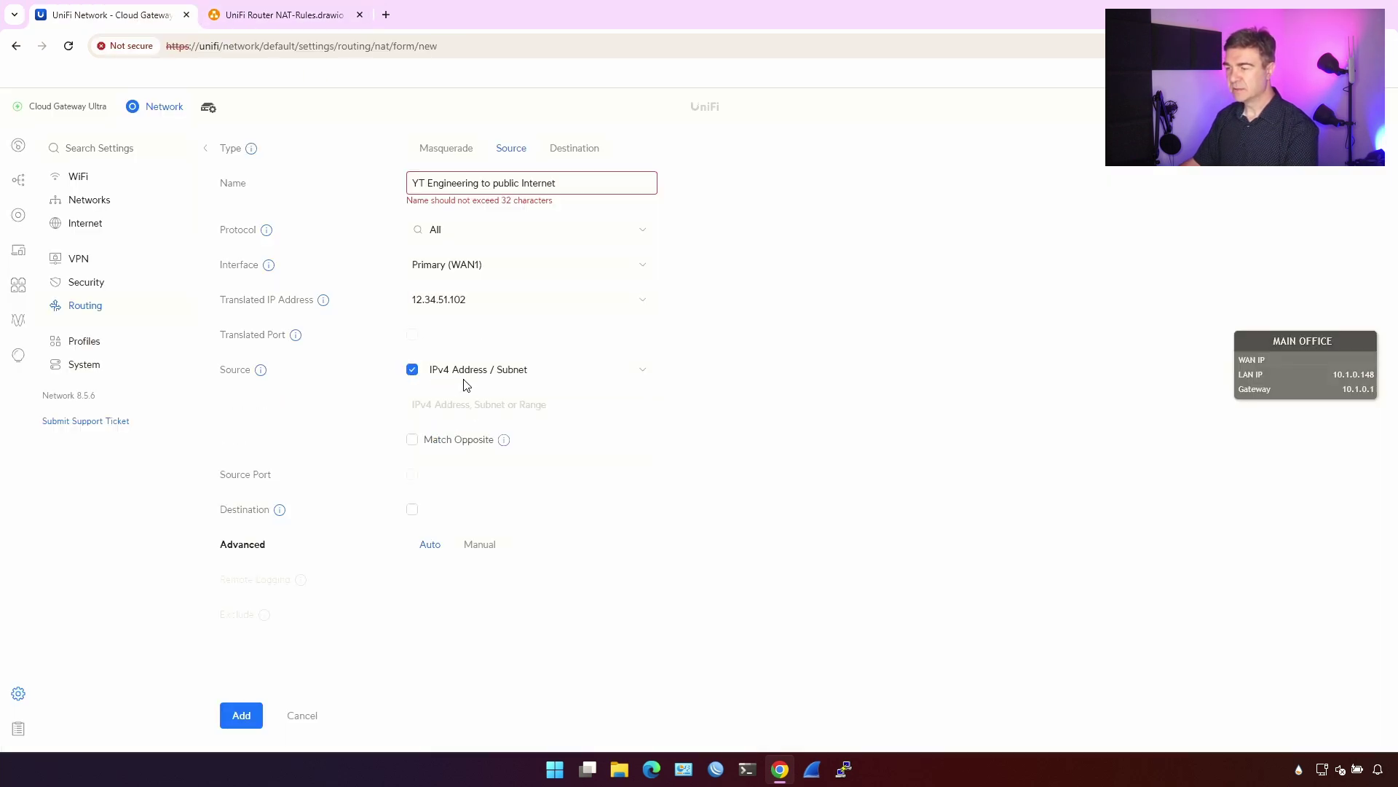
{"action": "left_click", "coordinate": [469, 375]}
{"action": "left_click", "coordinate": [474, 398]}
{"action": "left_click", "coordinate": [468, 412]}
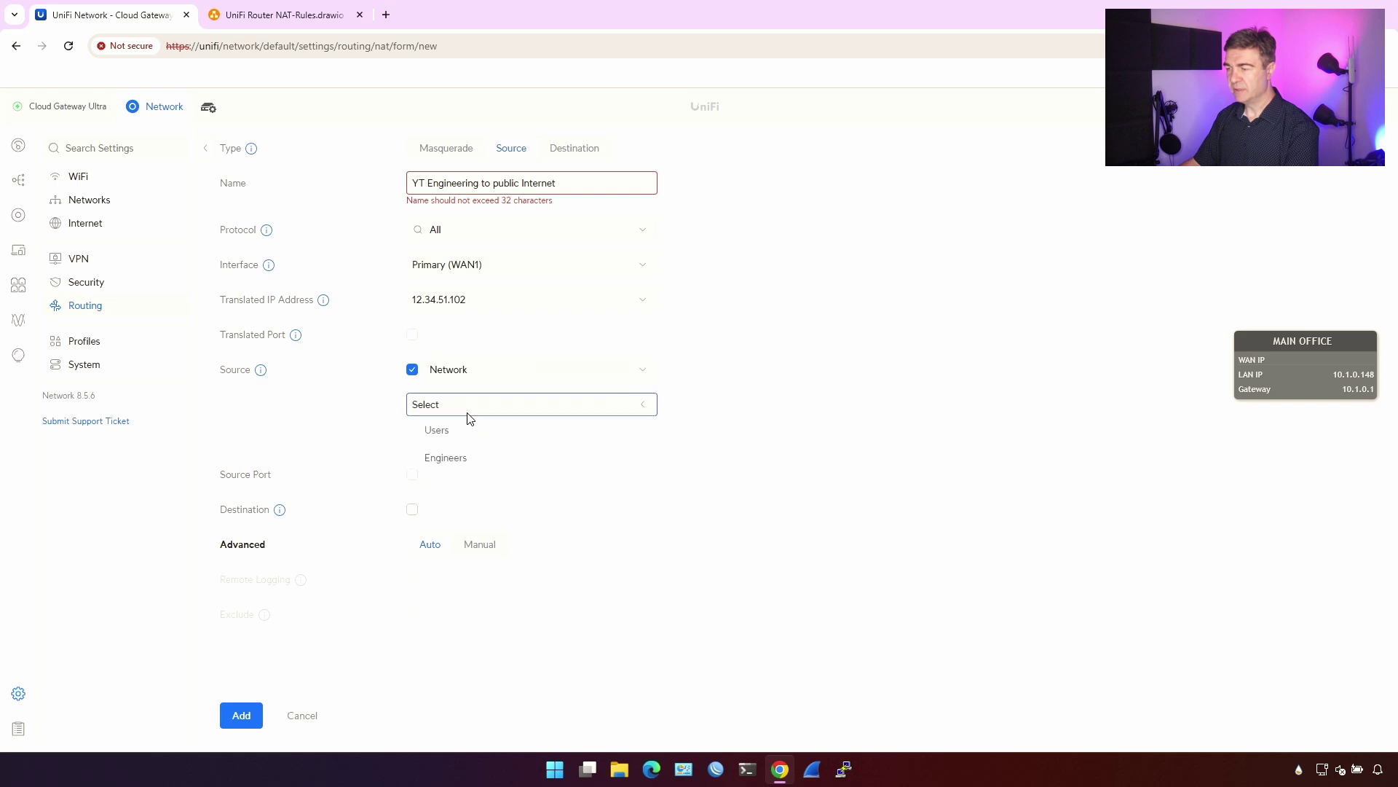
{"action": "left_click", "coordinate": [459, 456]}
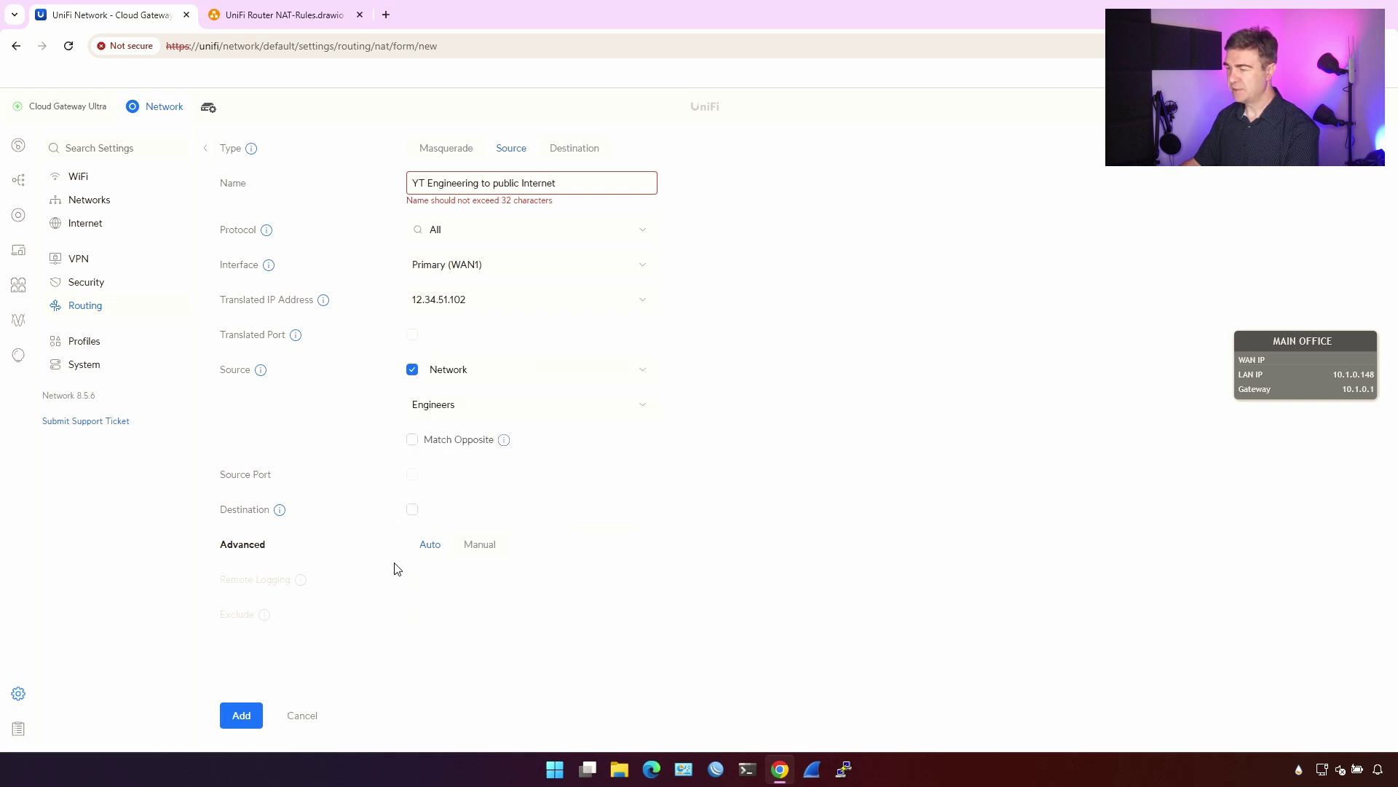
{"action": "left_click", "coordinate": [250, 722]}
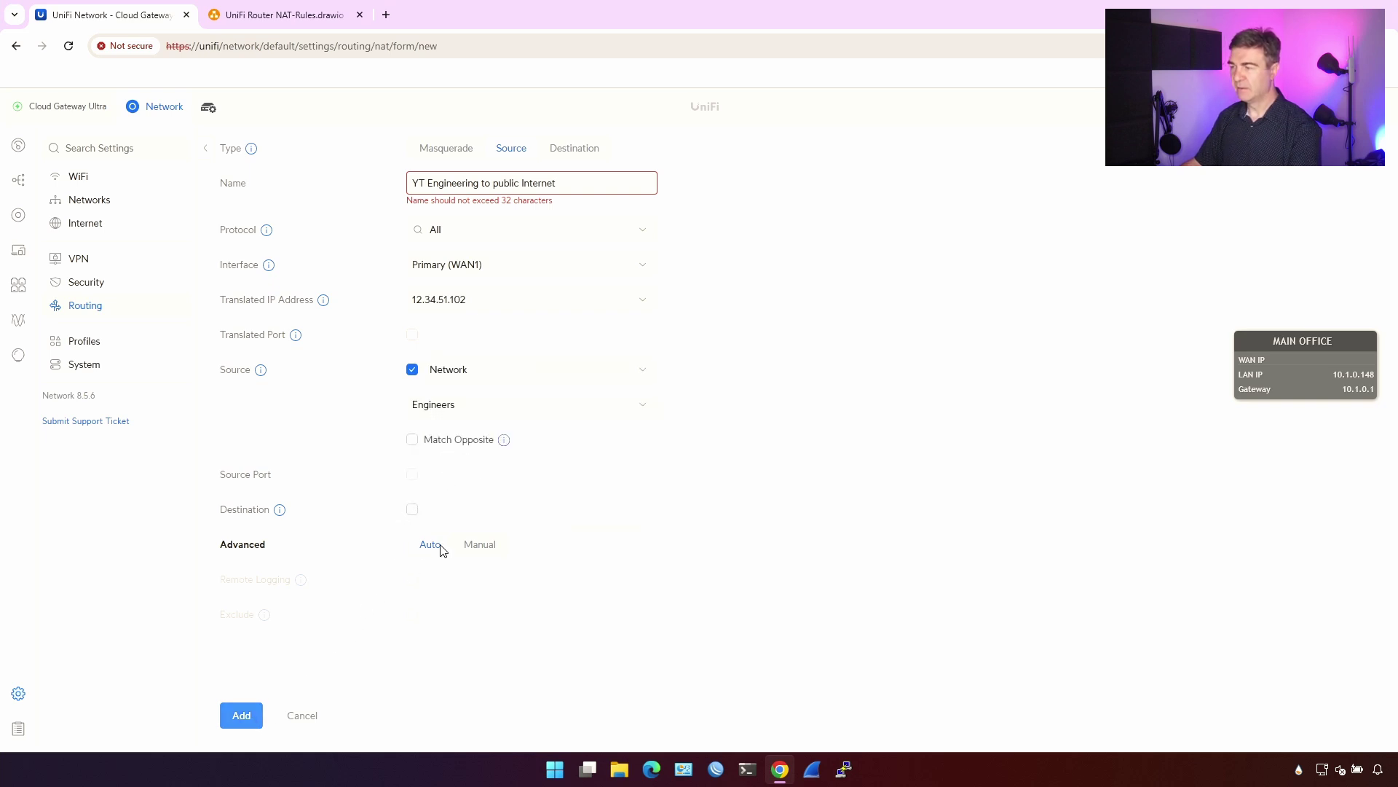
Shorten the rule's name to YT Engineering to Internet and add the rule
{"action": "left_click", "coordinate": [574, 188]}
{"action": "double_click", "coordinate": [540, 185]}
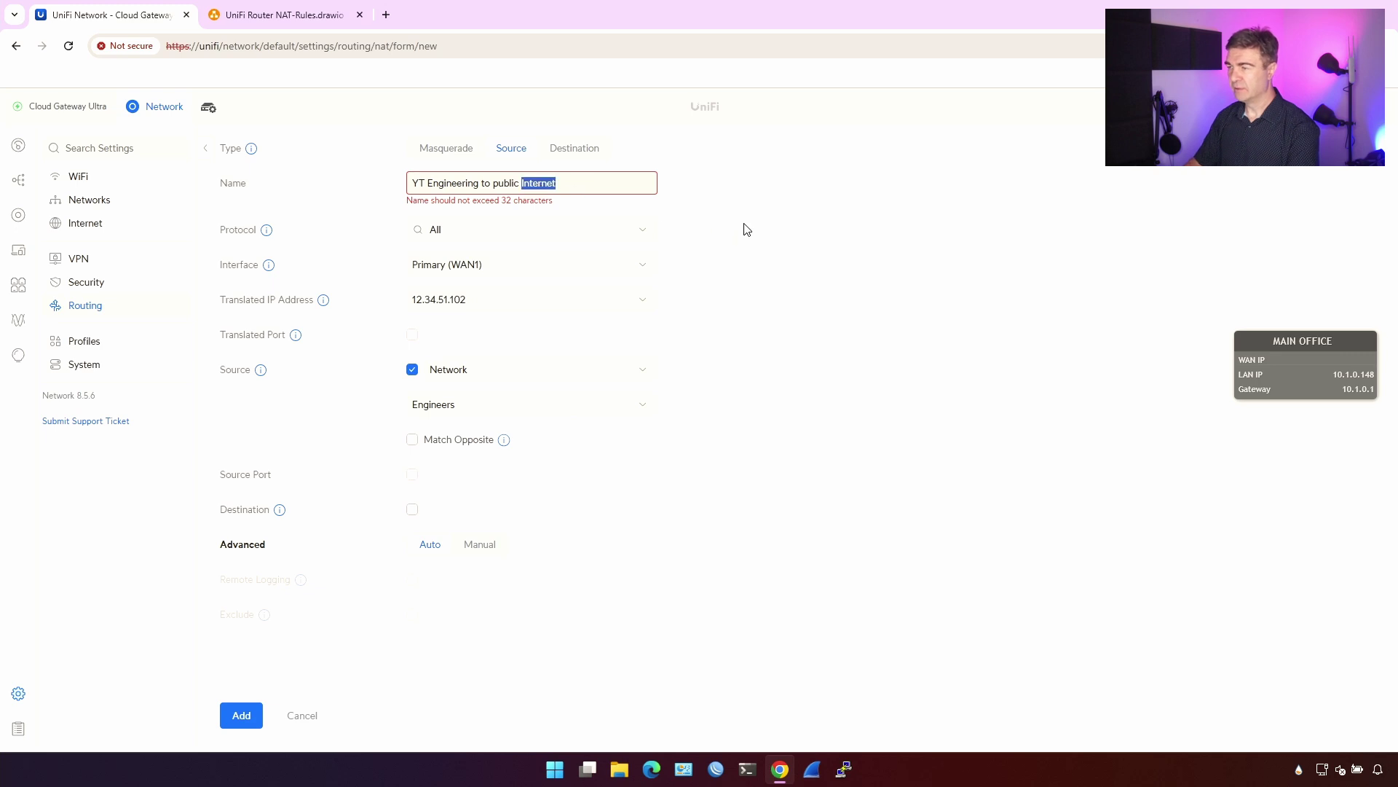
{"action": "key", "text": "Left"}
{"action": "key", "text": "ctrl+shift+Left"}
{"action": "key", "text": "BackSpace"}
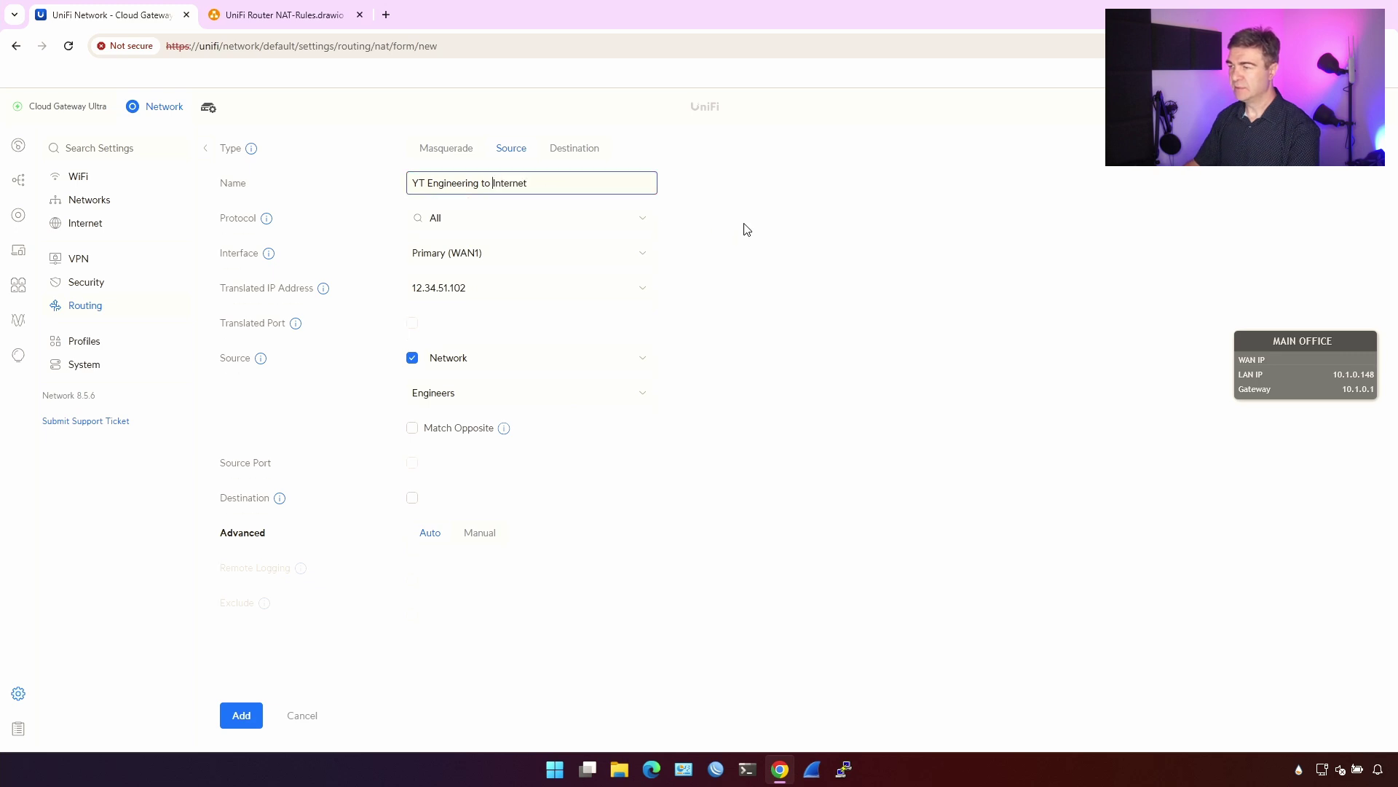
{"action": "left_click", "coordinate": [248, 720]}
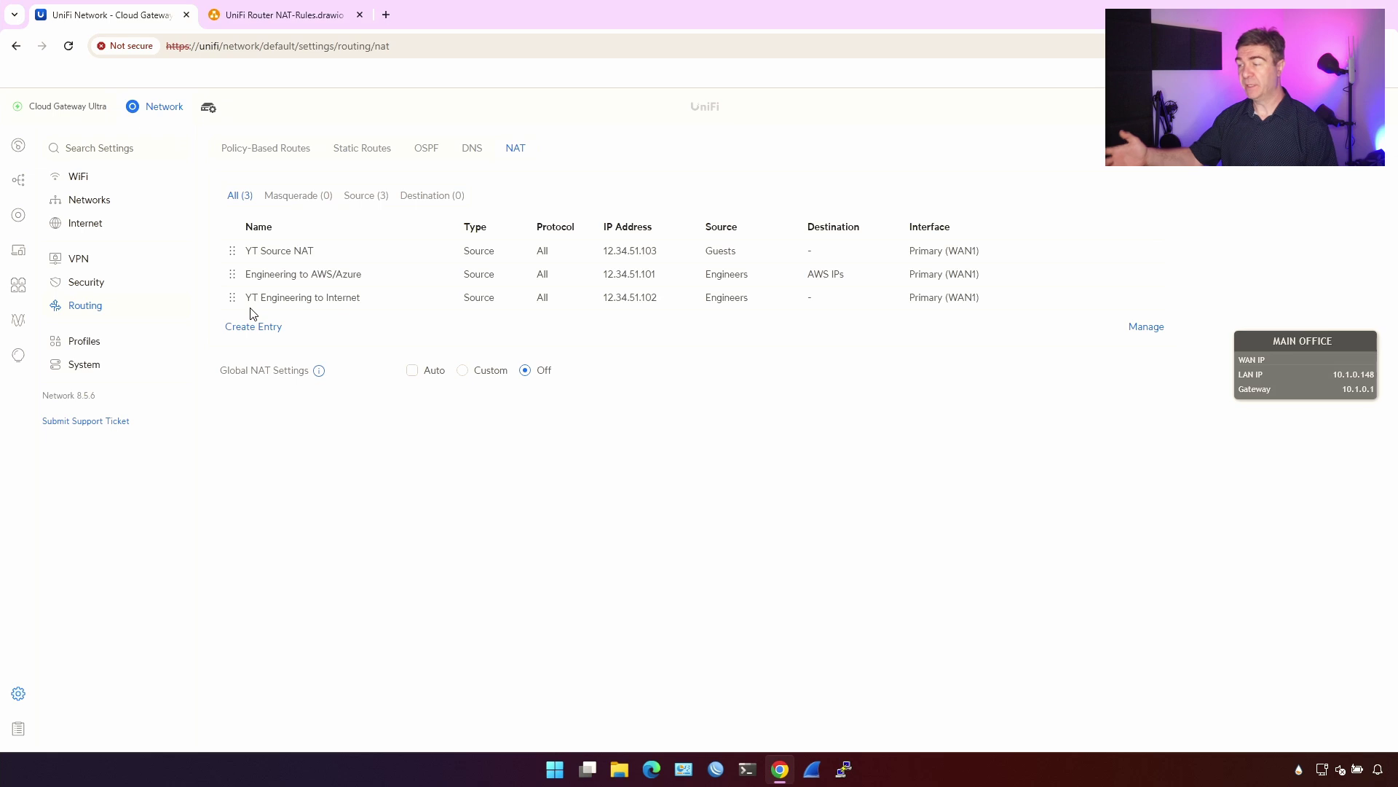
Review the Engineering to AWS/Azure rule's settings and the first two source rules in the NAT list
{"action": "left_click", "coordinate": [314, 274]}
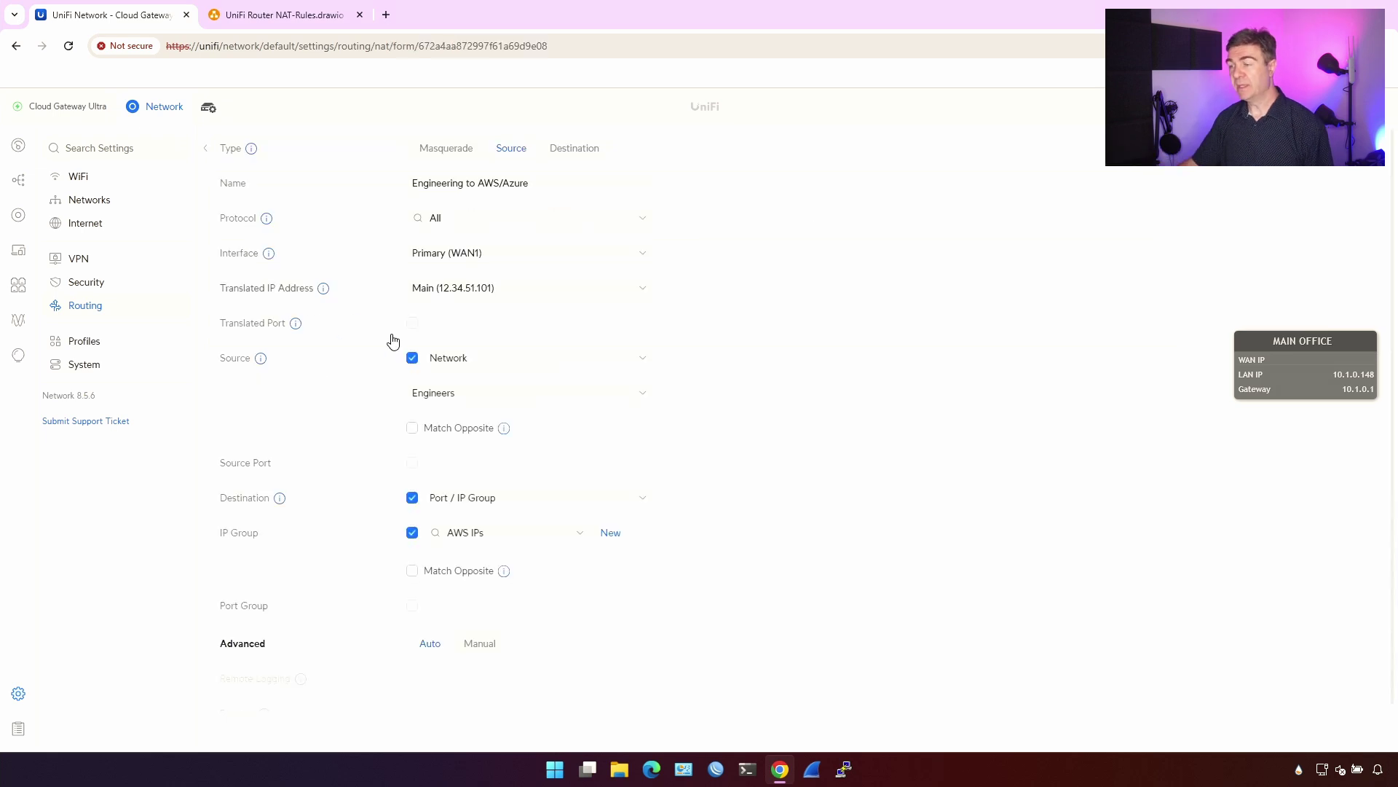
{"action": "left_click", "coordinate": [205, 149]}
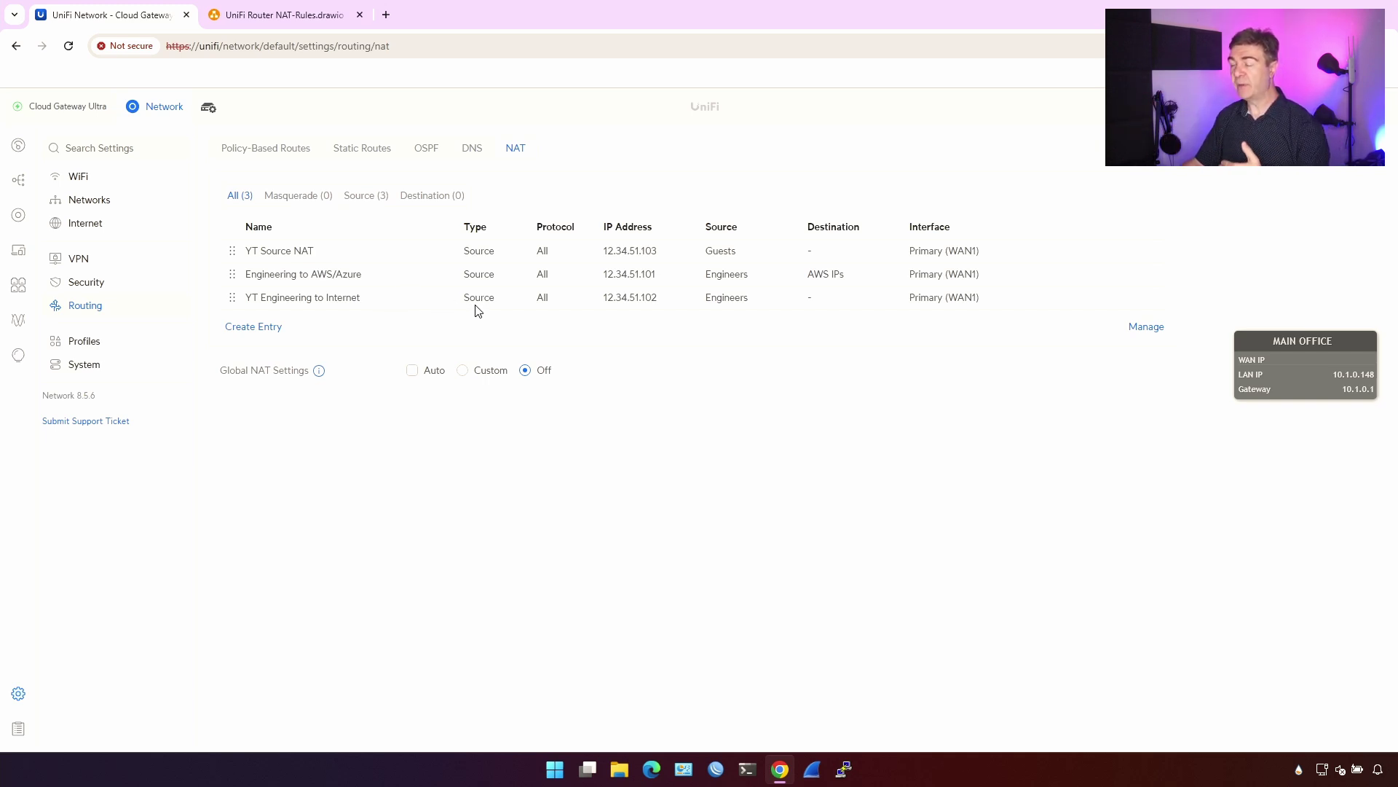
{"action": "left_click_drag", "start_coordinate": [247, 248], "coordinate": [1034, 261]}
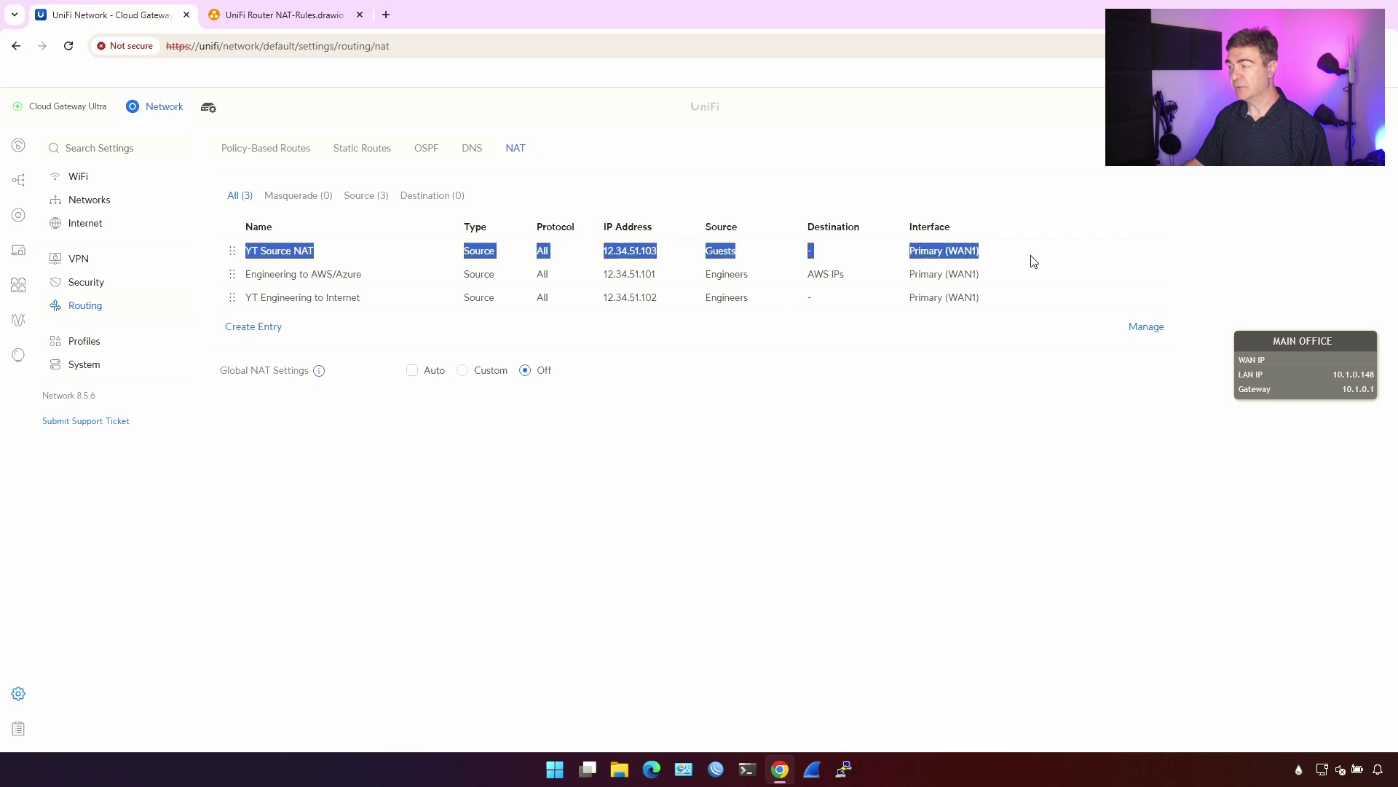
{"action": "left_click", "coordinate": [973, 392]}
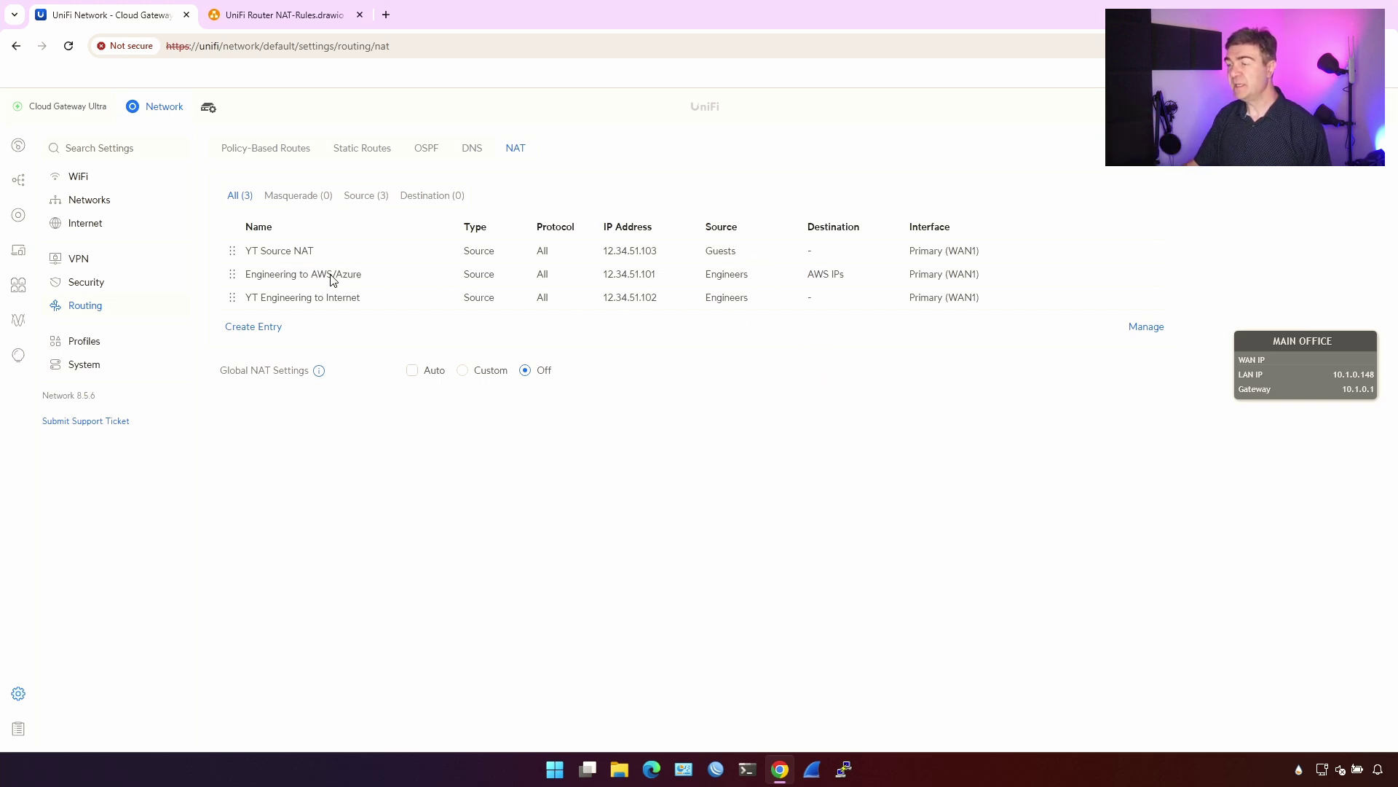
{"action": "left_click_drag", "start_coordinate": [212, 274], "coordinate": [1051, 276]}
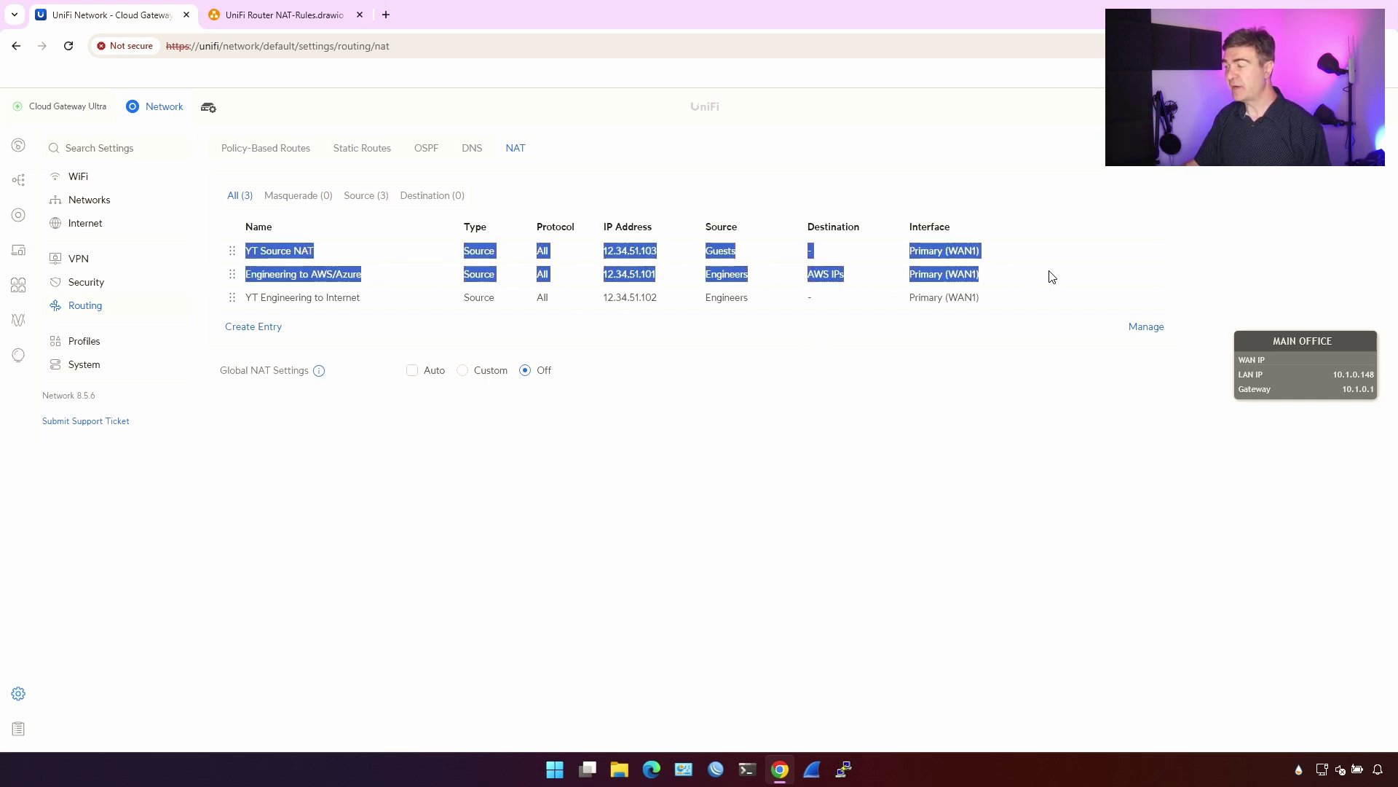
{"action": "left_click", "coordinate": [1225, 294]}
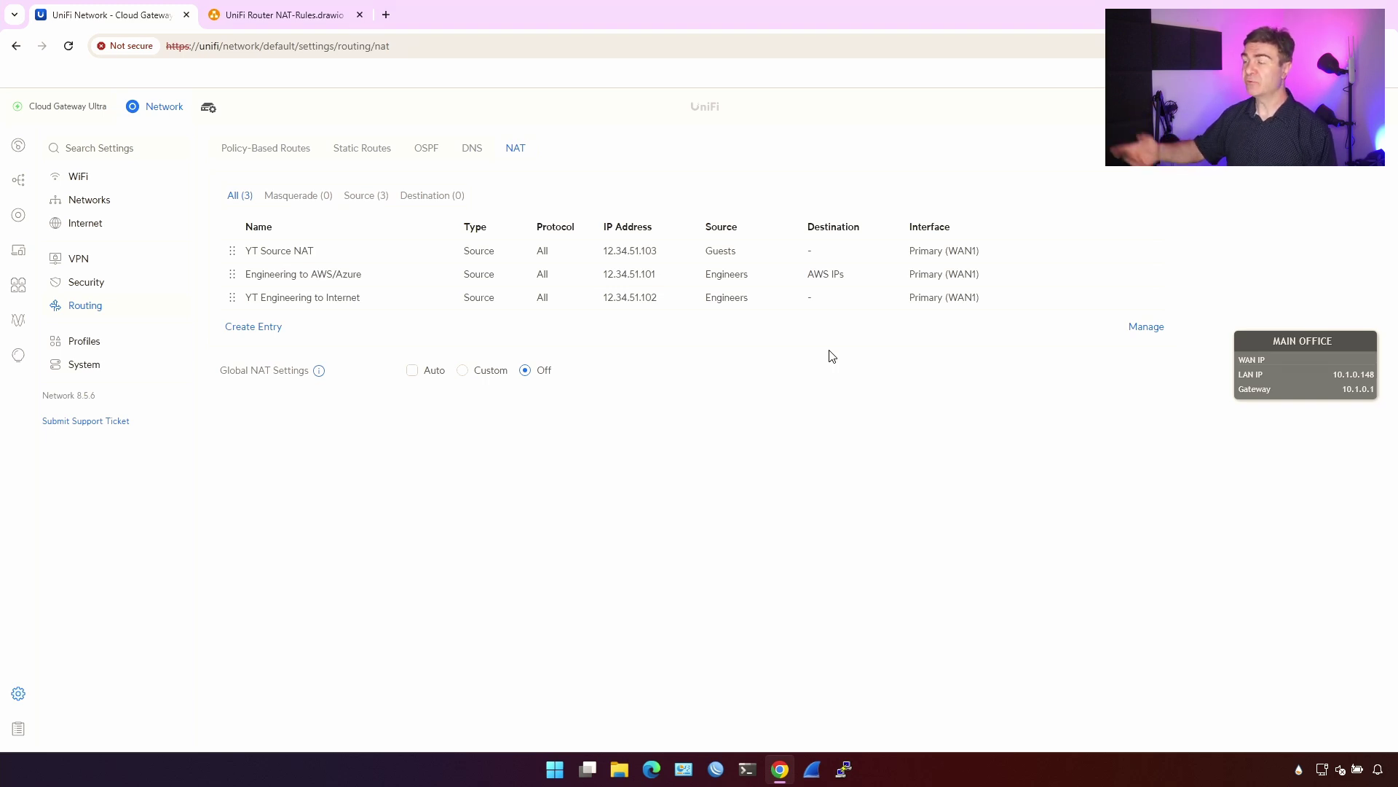
Review the YT Engineering to Internet rule, compare it with the Source NAT diagram in draw.io, and return to the UniFi NAT list
{"action": "left_click_drag", "start_coordinate": [995, 318], "coordinate": [242, 324]}
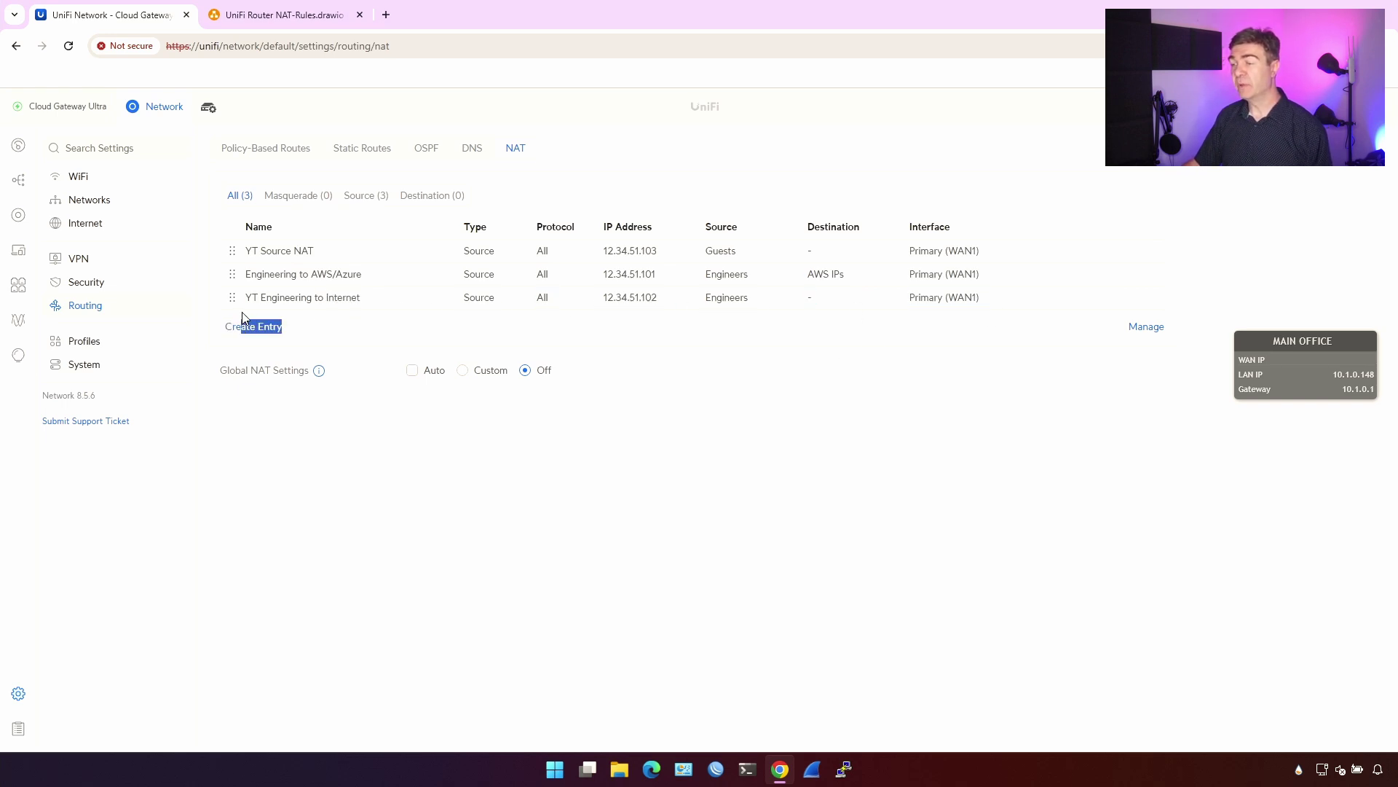
{"action": "left_click", "coordinate": [483, 303]}
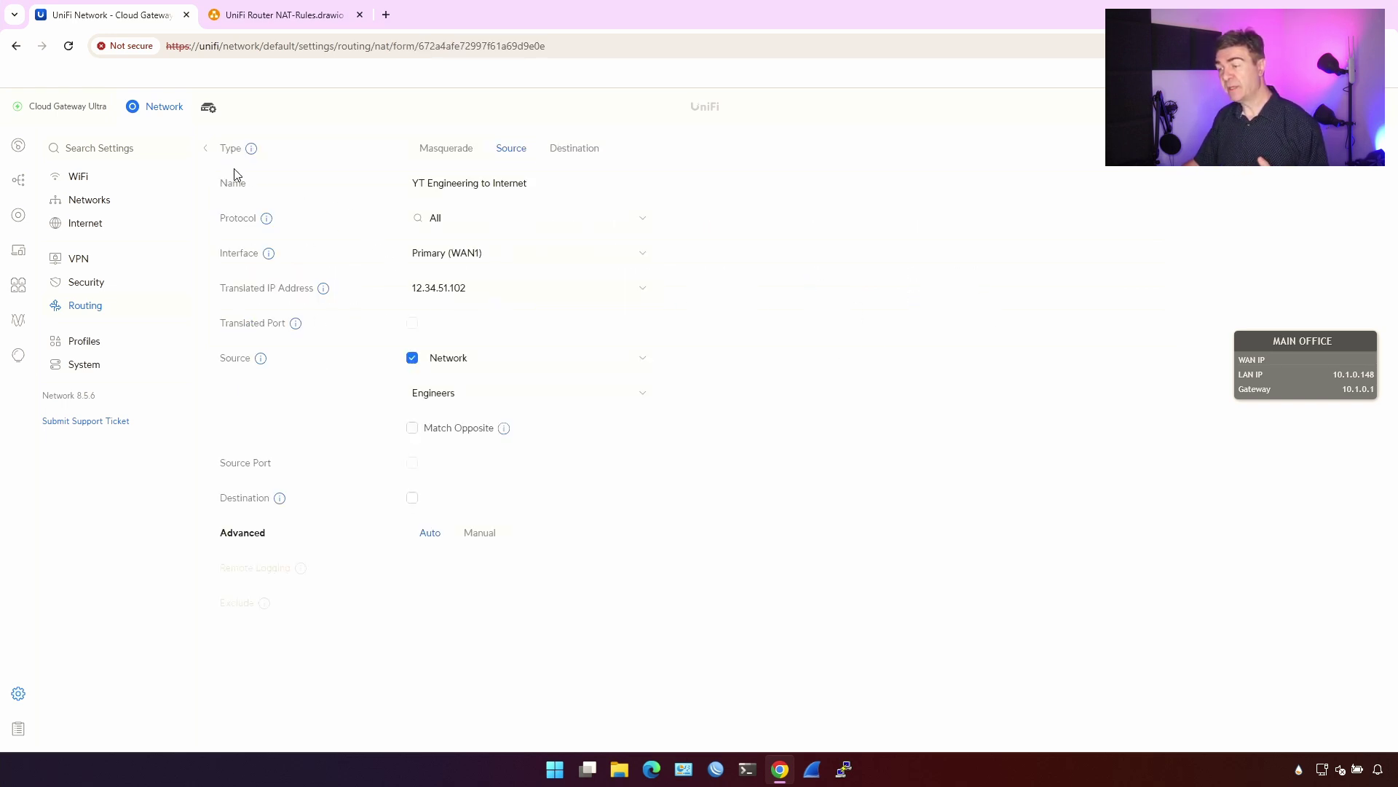
{"action": "left_click", "coordinate": [207, 147]}
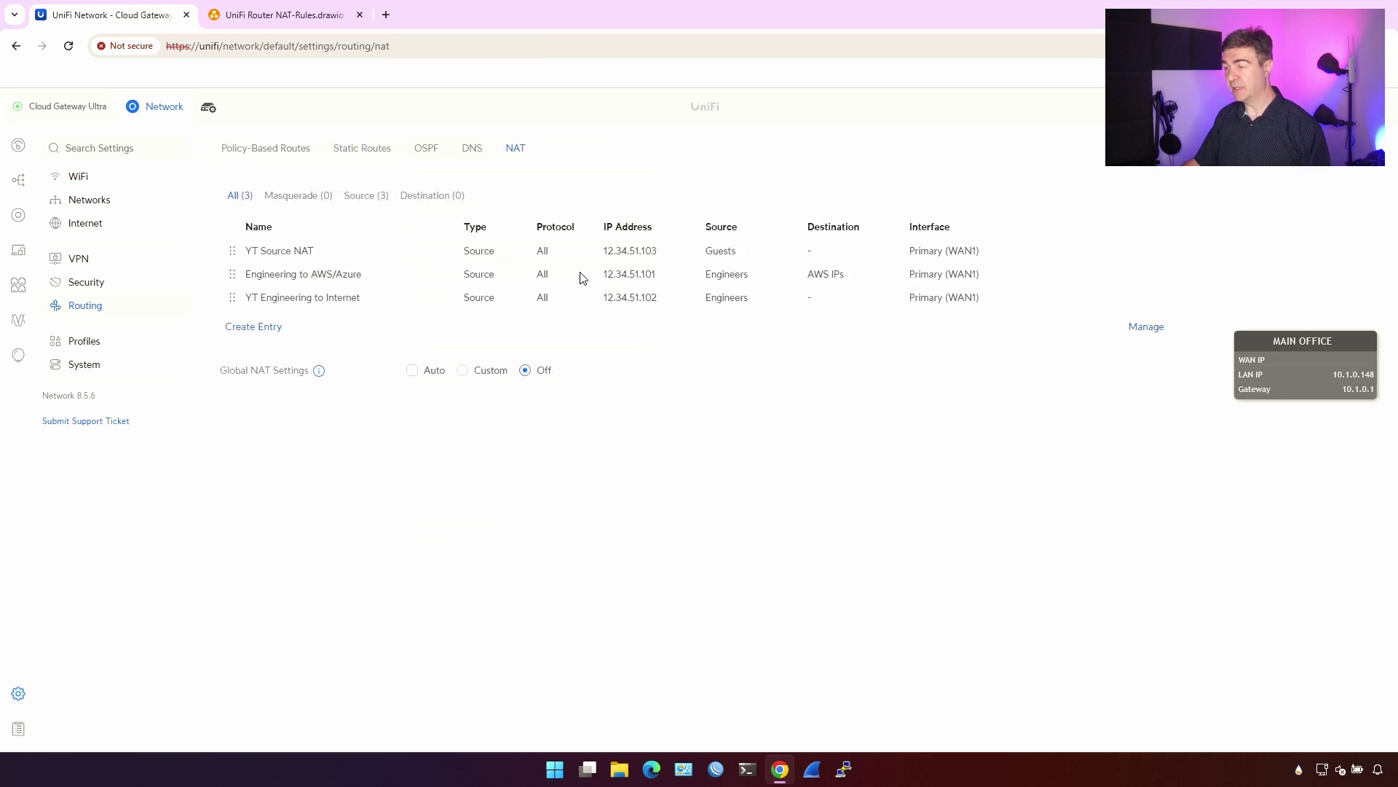
{"action": "left_click_drag", "start_coordinate": [665, 301], "coordinate": [605, 300]}
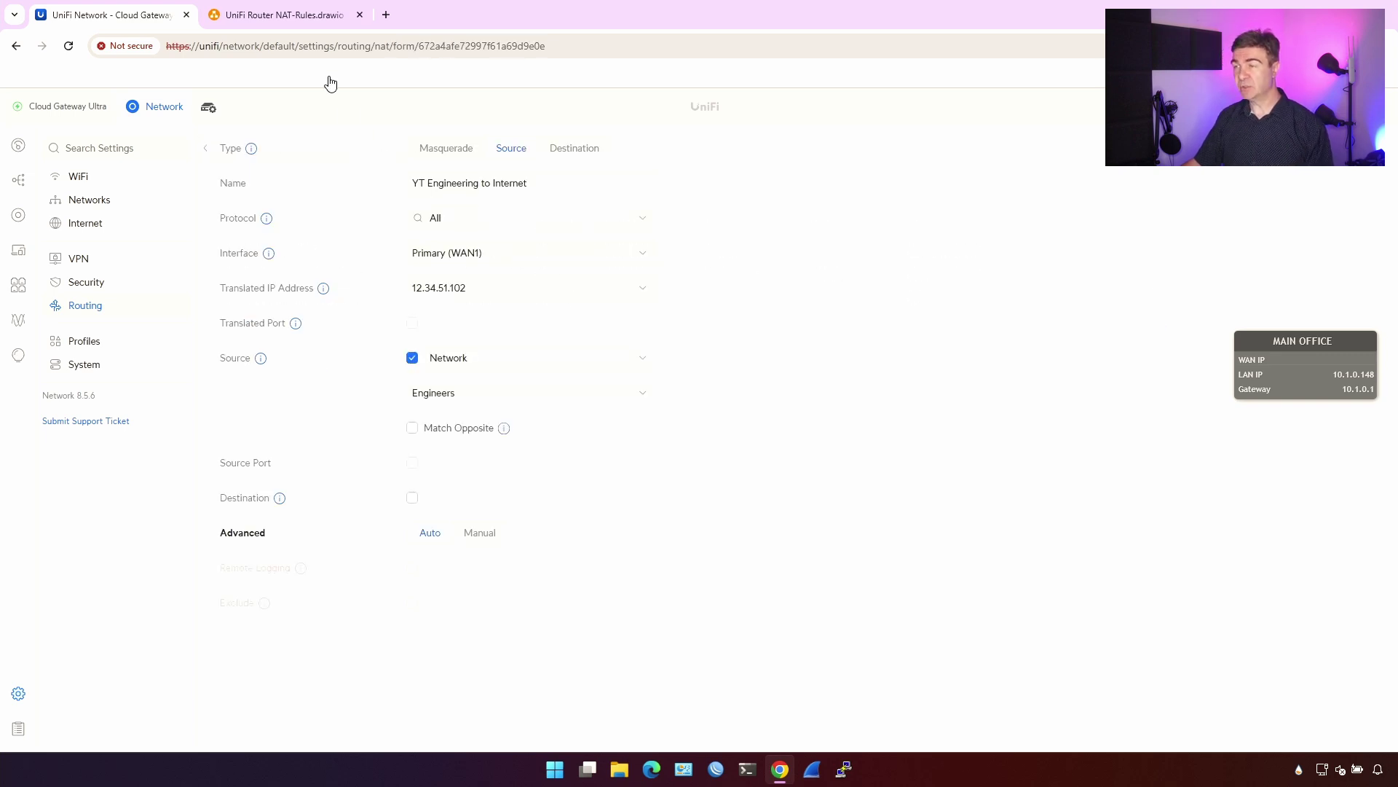
{"action": "left_click", "coordinate": [313, 21]}
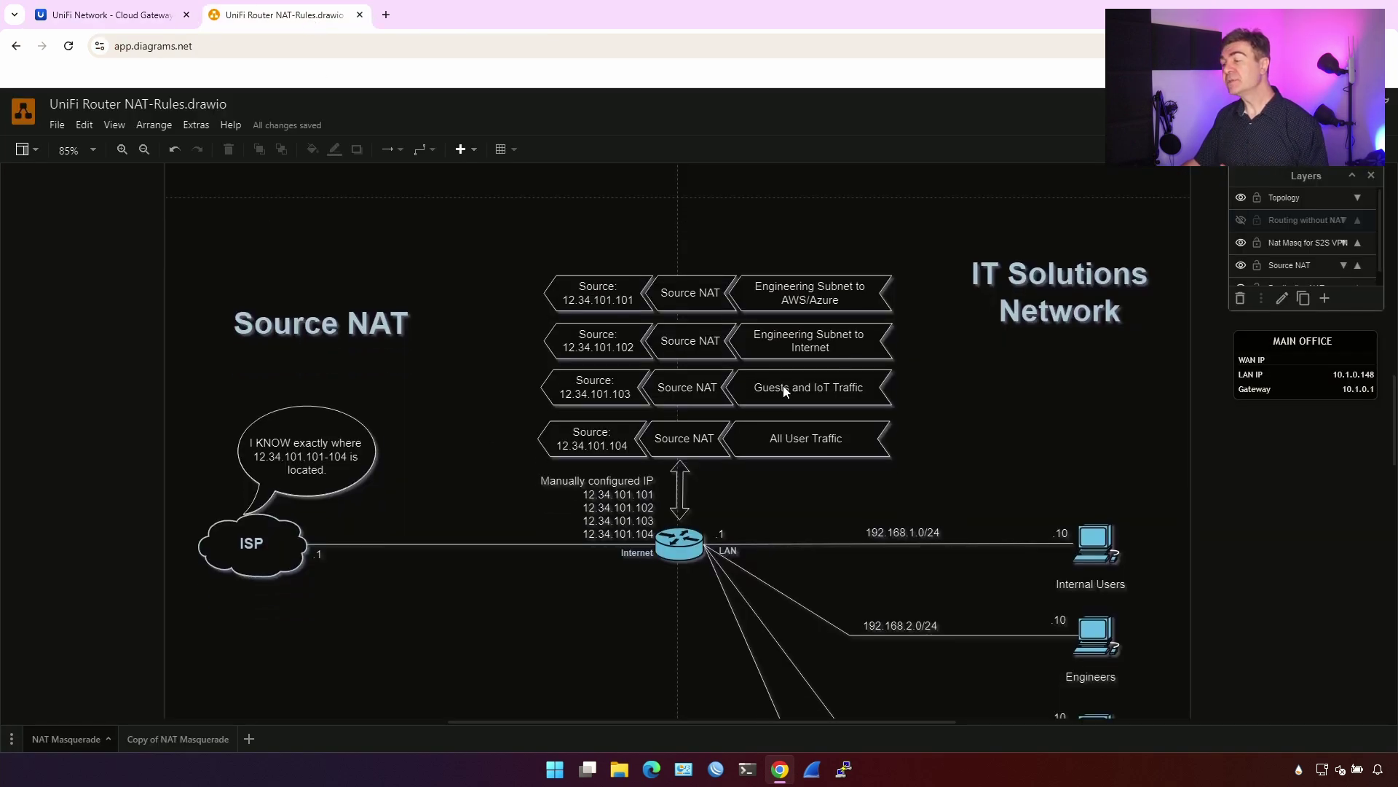
{"action": "left_click", "coordinate": [153, 25]}
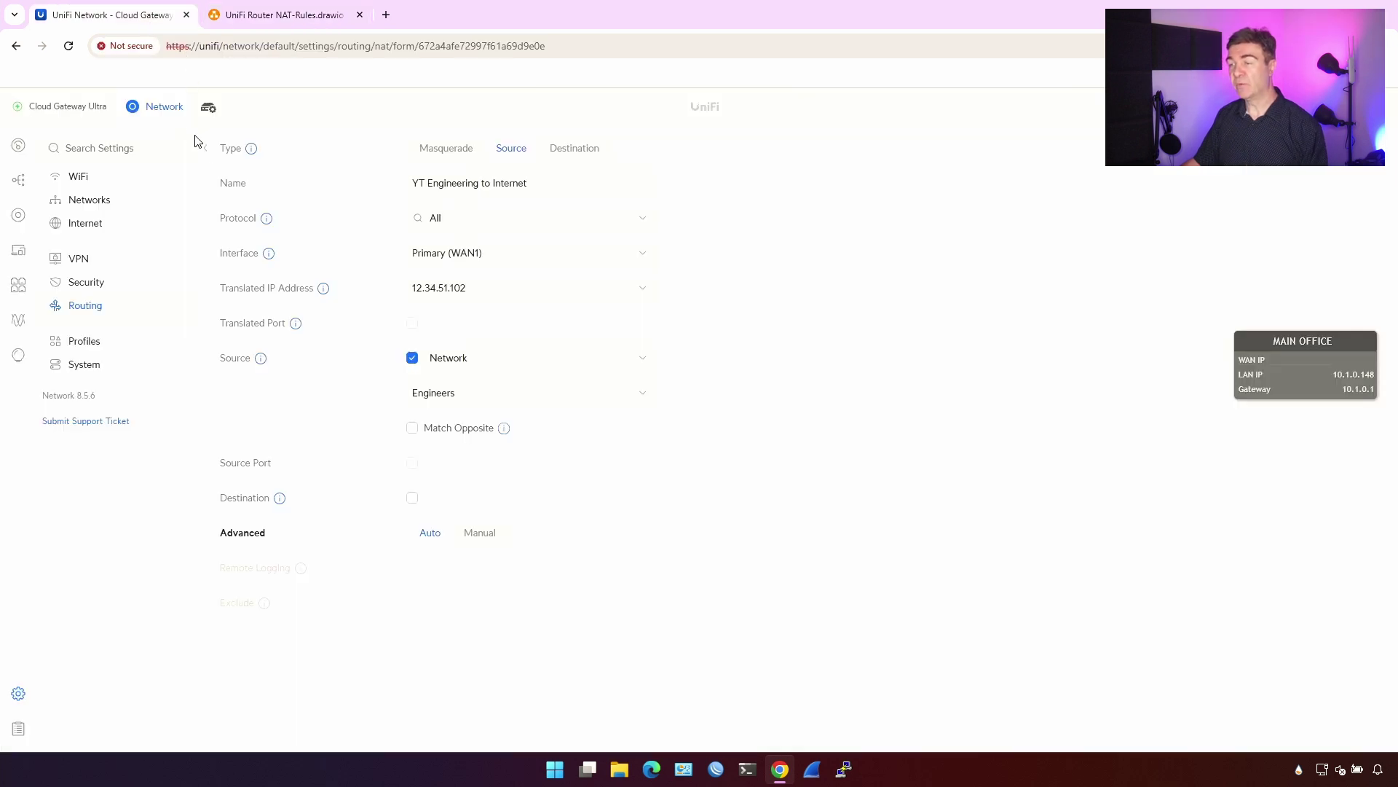
{"action": "left_click", "coordinate": [209, 153]}
Add a Source NAT rule named All the rest users on Primary (WAN1), with no source or destination restriction
{"action": "left_click", "coordinate": [274, 327]}
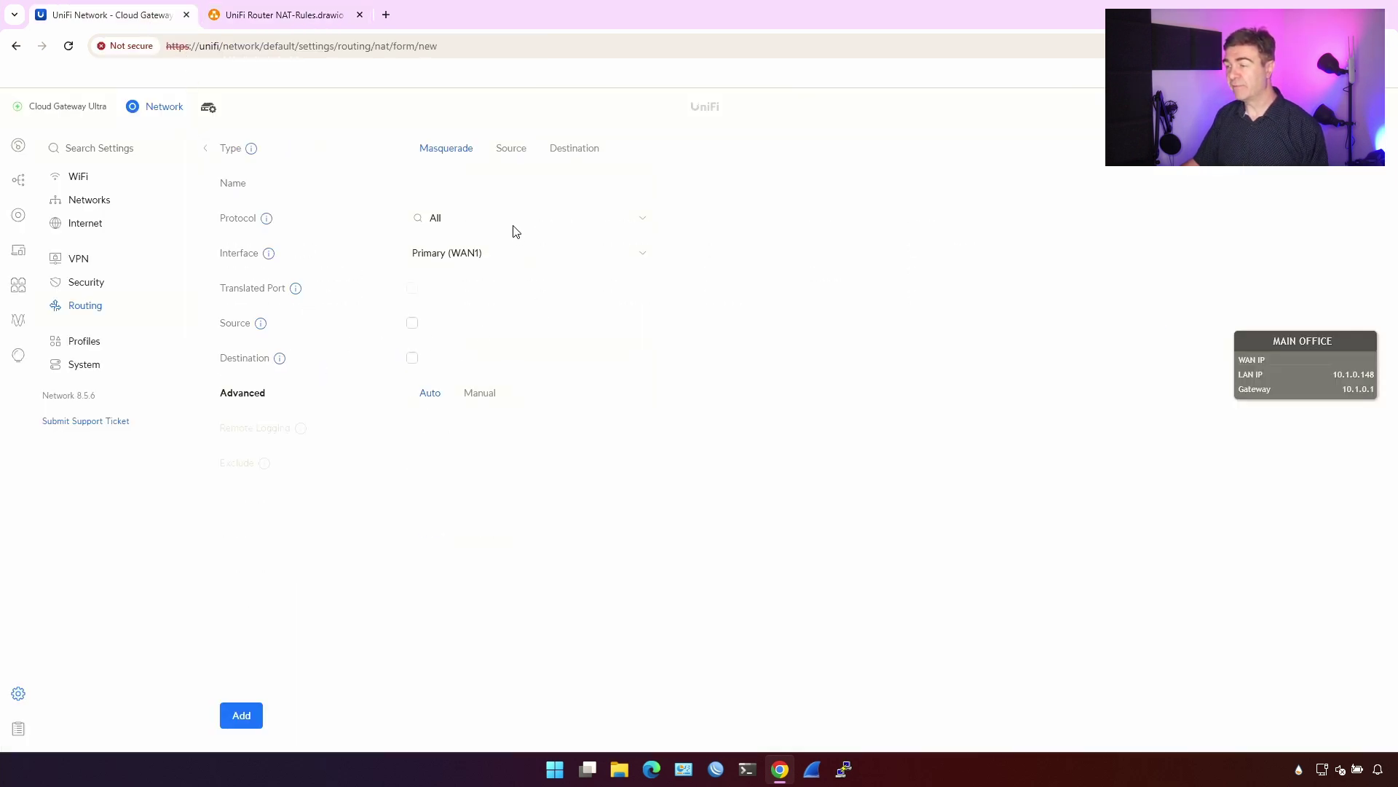
{"action": "left_click", "coordinate": [511, 150]}
{"action": "left_click", "coordinate": [513, 184]}
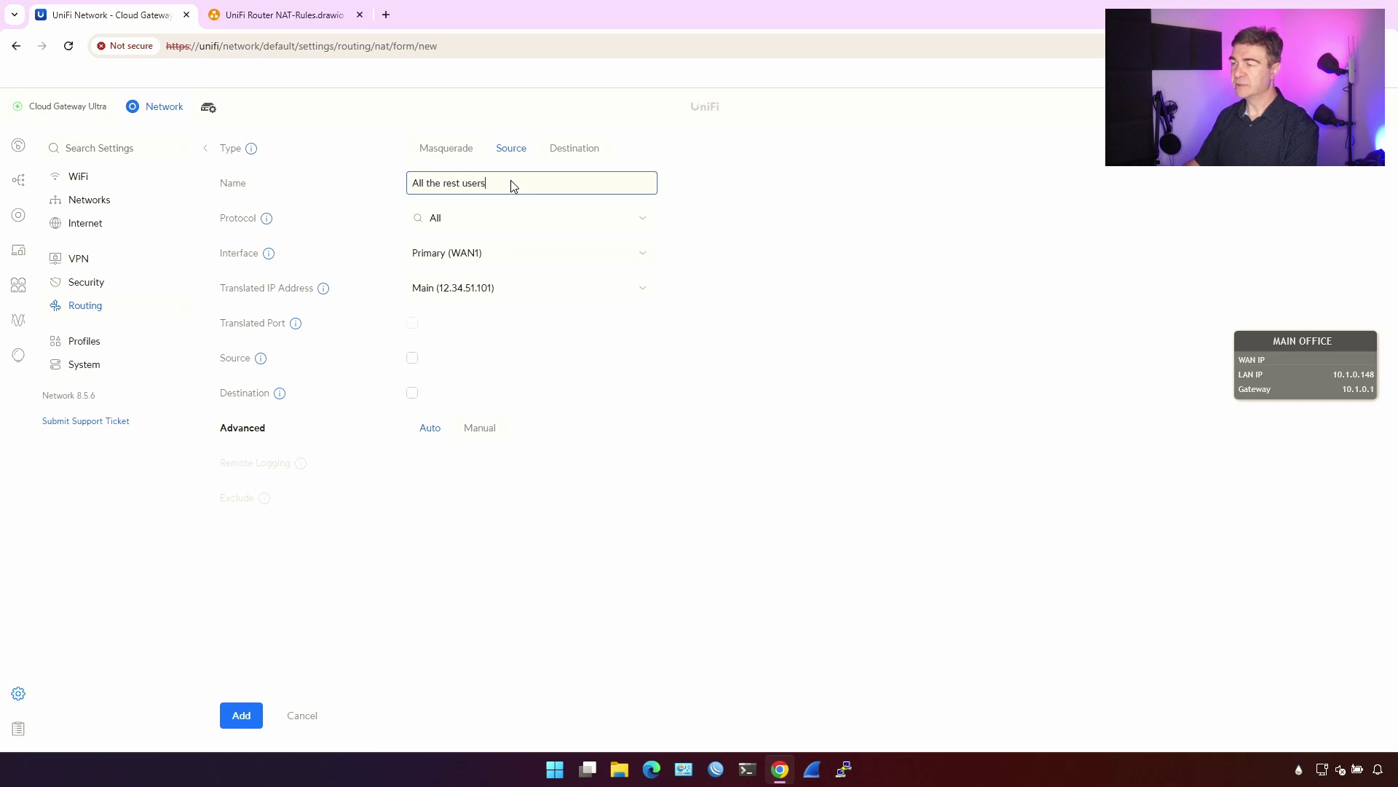
{"action": "left_click", "coordinate": [509, 258]}
{"action": "left_click", "coordinate": [627, 275]}
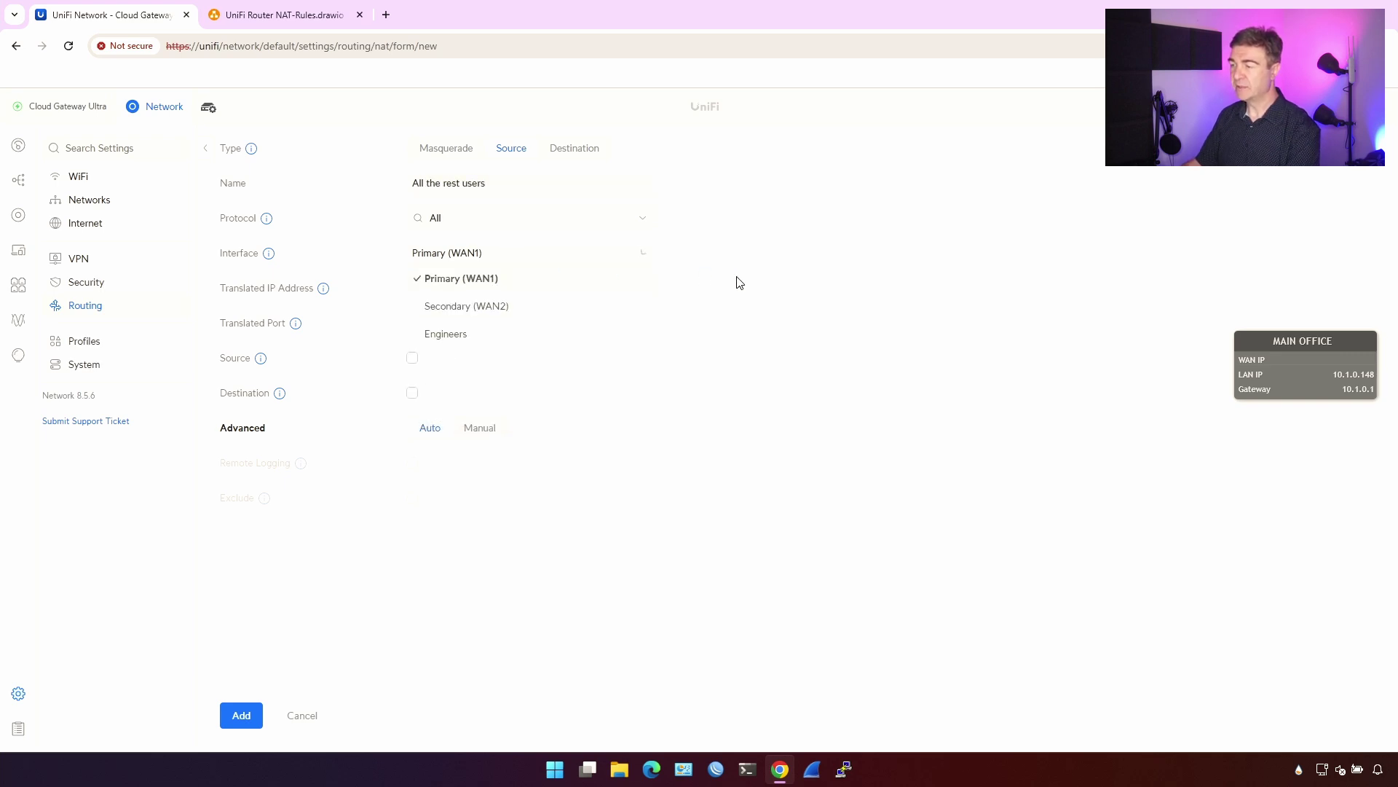
{"action": "left_click", "coordinate": [413, 358]}
{"action": "left_click", "coordinate": [412, 358]}
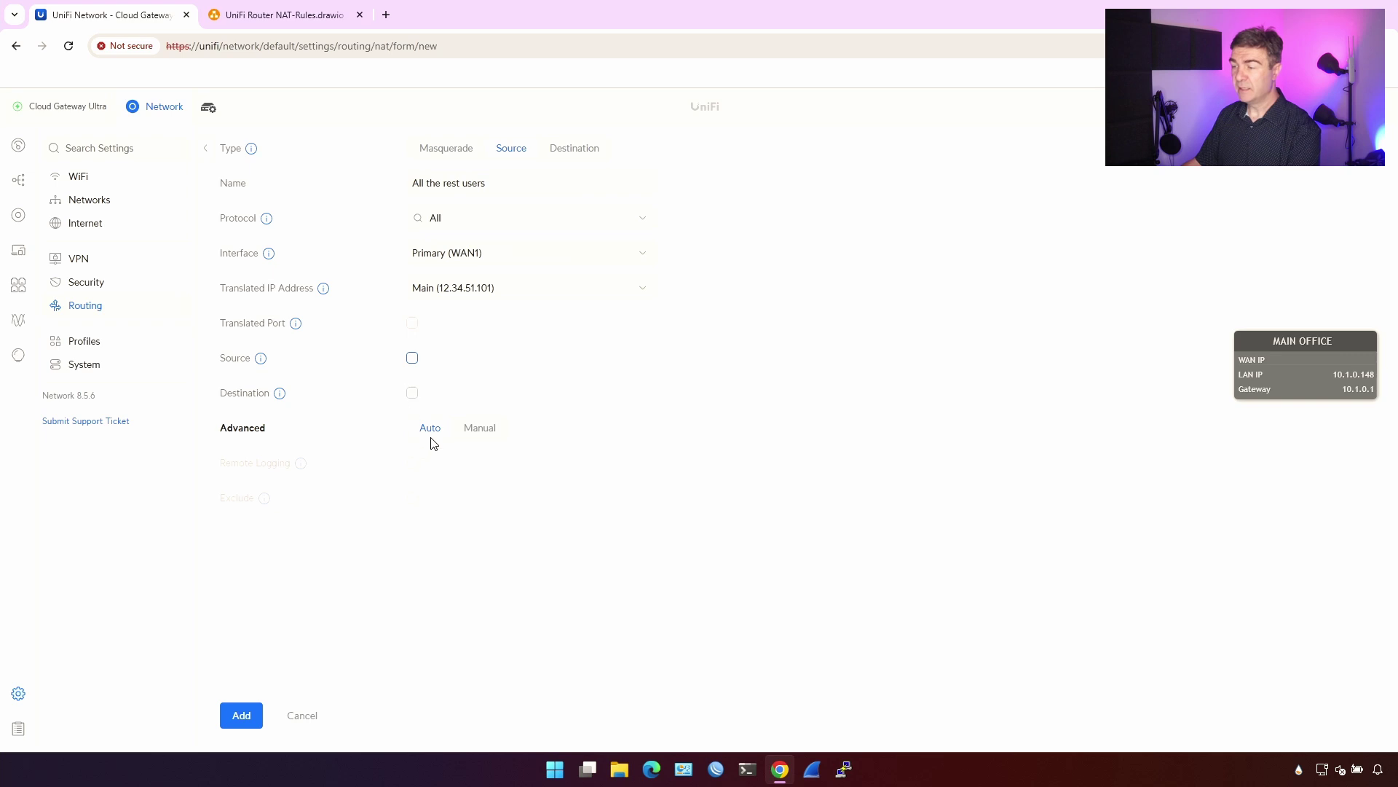
{"action": "left_click", "coordinate": [259, 721]}
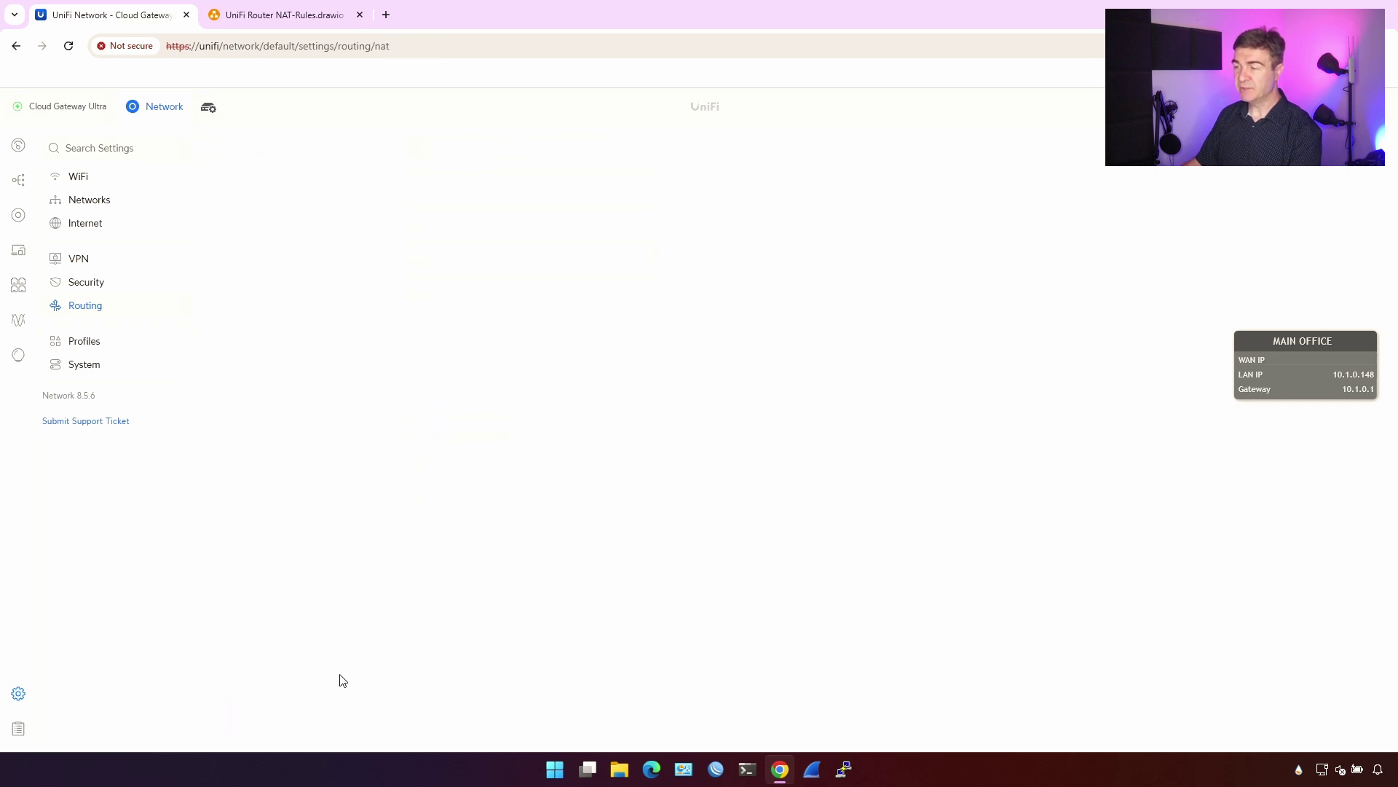
Check the All the rest users rule in the NAT list, and examine the Destination NAT section of the draw.io diagram
{"action": "left_click_drag", "start_coordinate": [806, 350], "coordinate": [702, 318]}
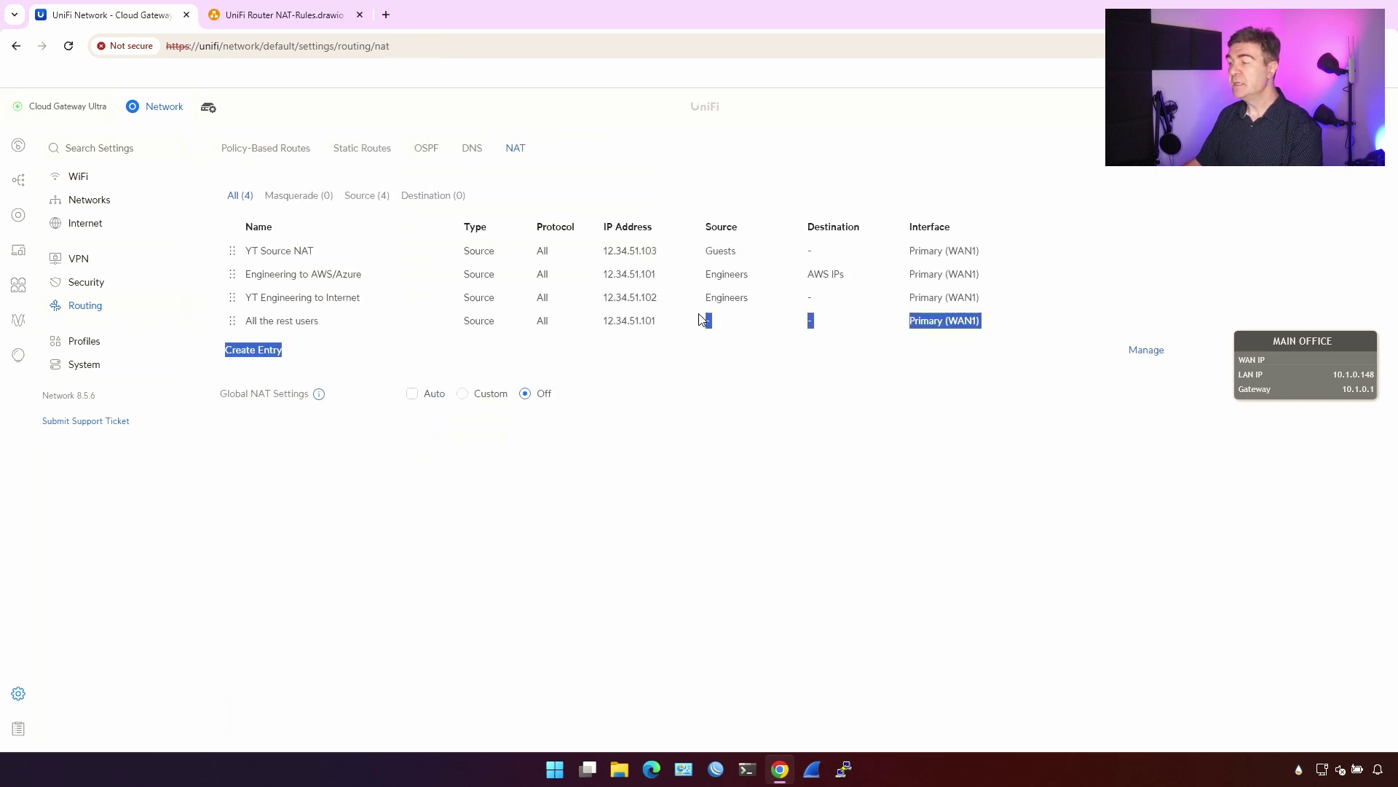
{"action": "left_click", "coordinate": [752, 347]}
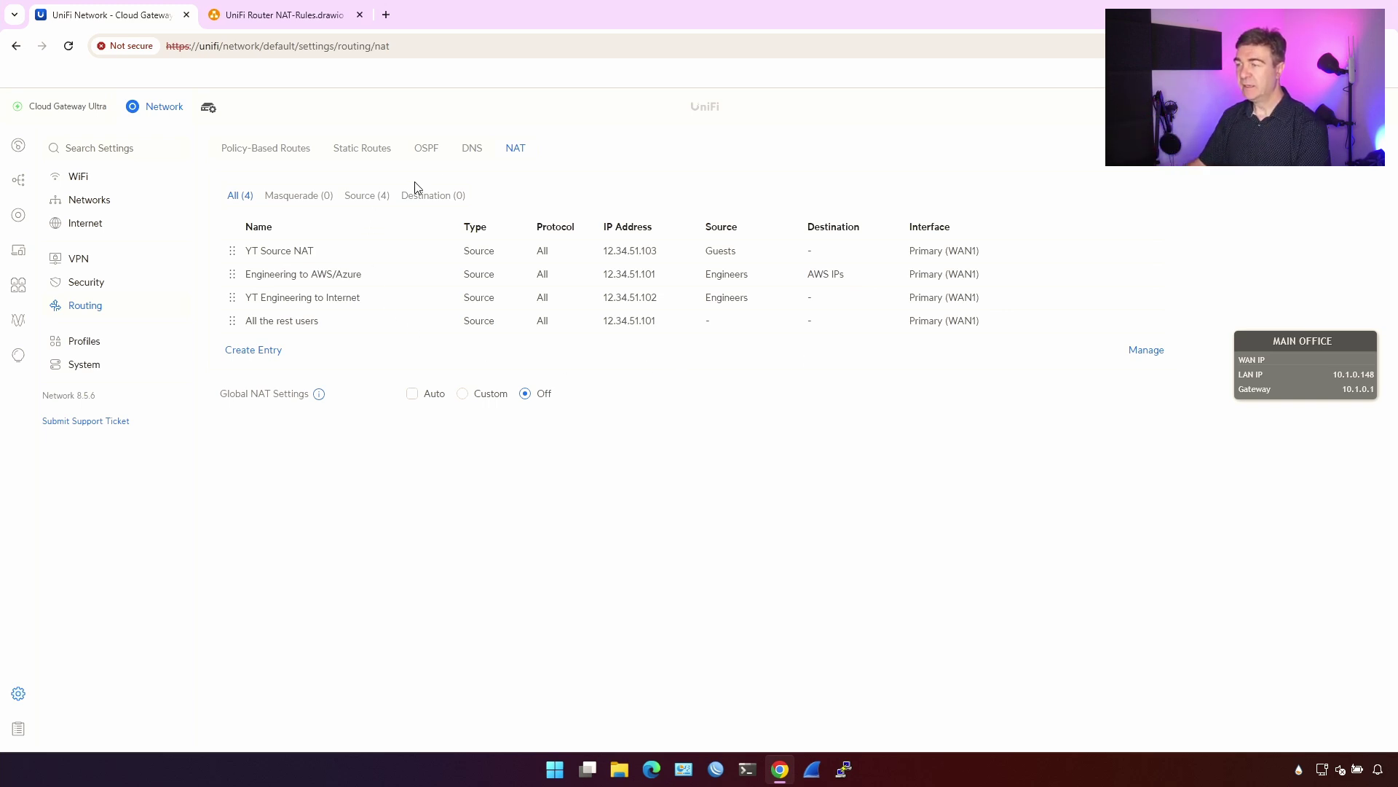
{"action": "left_click", "coordinate": [374, 197]}
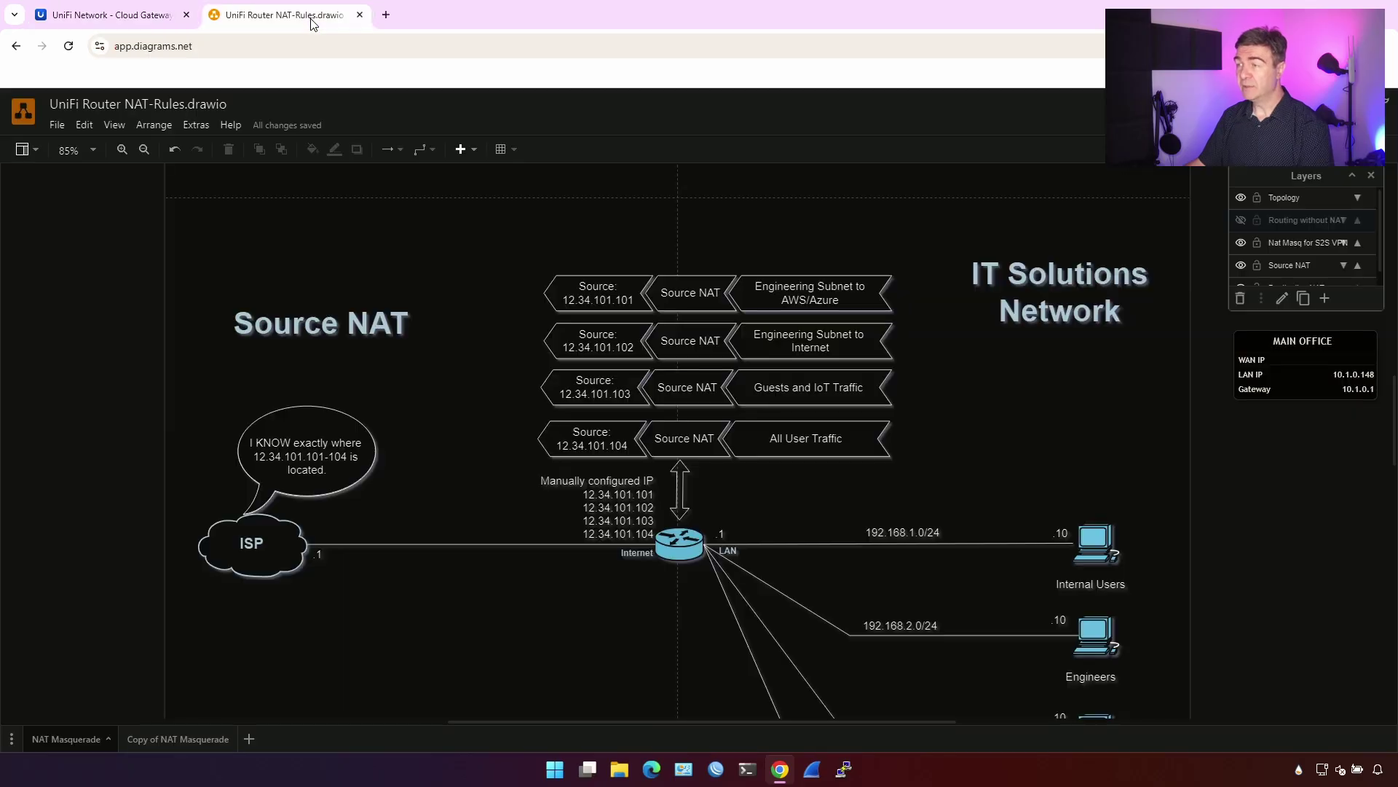
{"action": "scroll", "coordinate": [482, 432], "scroll_direction": "up", "scroll_amount": 2}
{"action": "scroll", "coordinate": [482, 433], "scroll_direction": "down", "scroll_amount": 8}
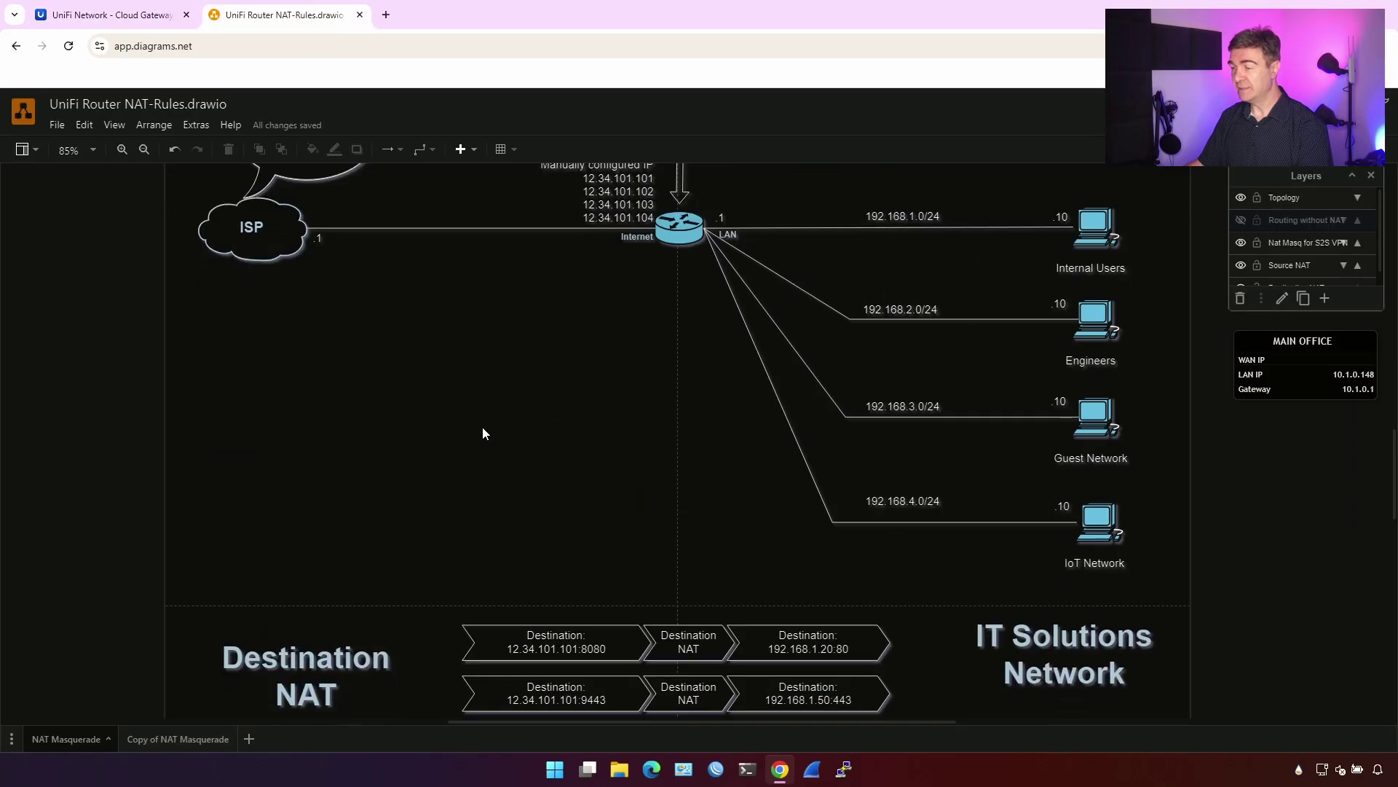
{"action": "scroll", "coordinate": [454, 433], "scroll_direction": "down", "scroll_amount": 3}
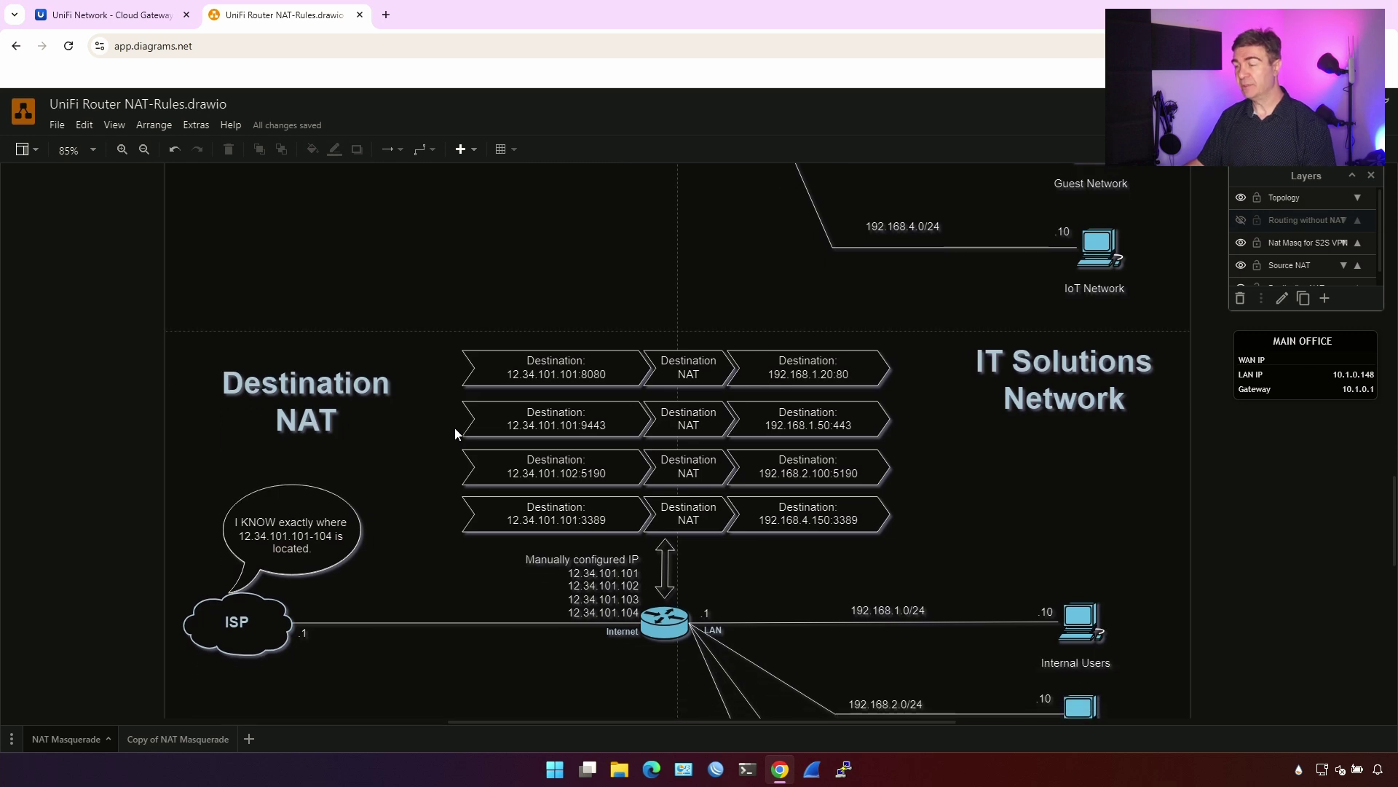
{"action": "scroll", "coordinate": [455, 431], "scroll_direction": "down", "scroll_amount": 2}
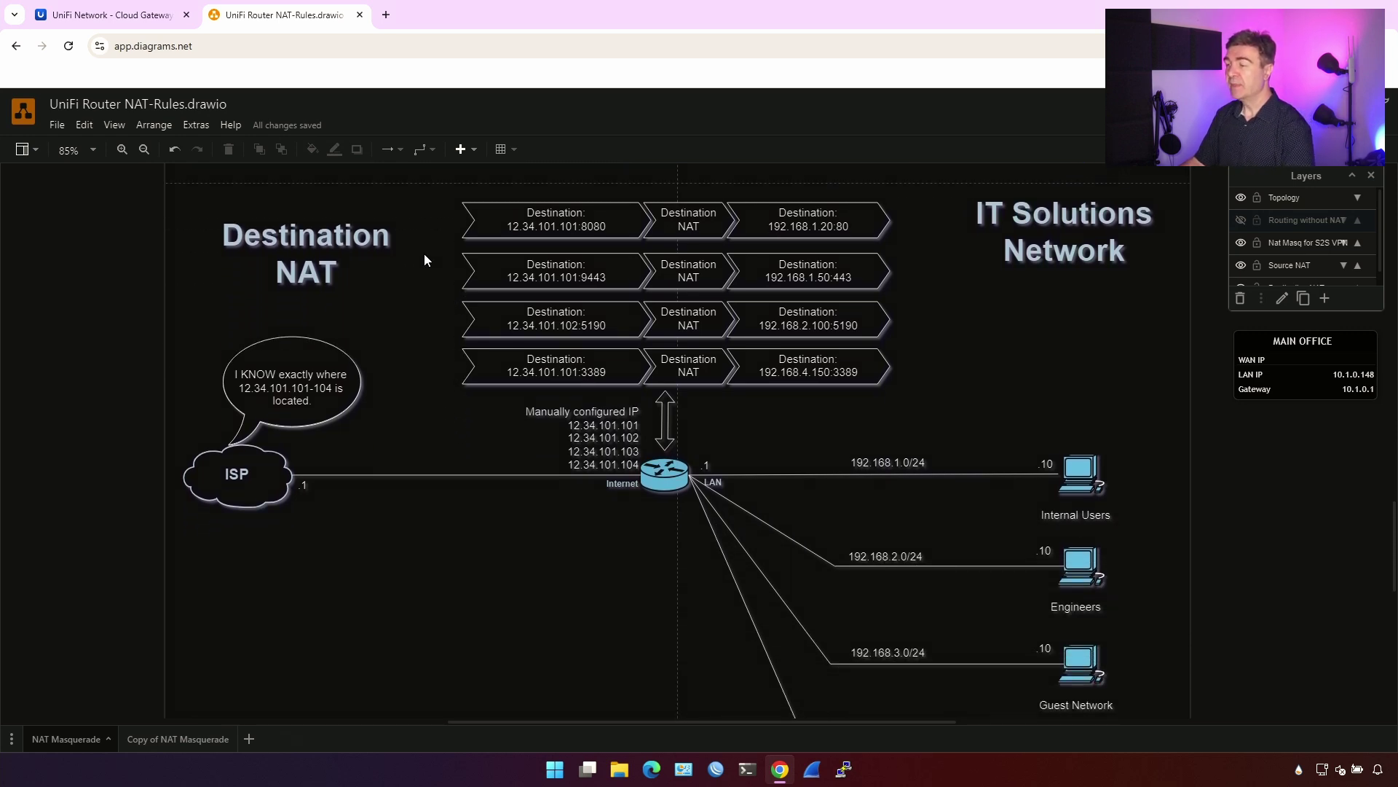
Examine the first Destination NAT mapping in the diagram, from its public address and port to its internal address and port
{"action": "left_click", "coordinate": [607, 228]}
{"action": "double_click", "coordinate": [605, 227]}
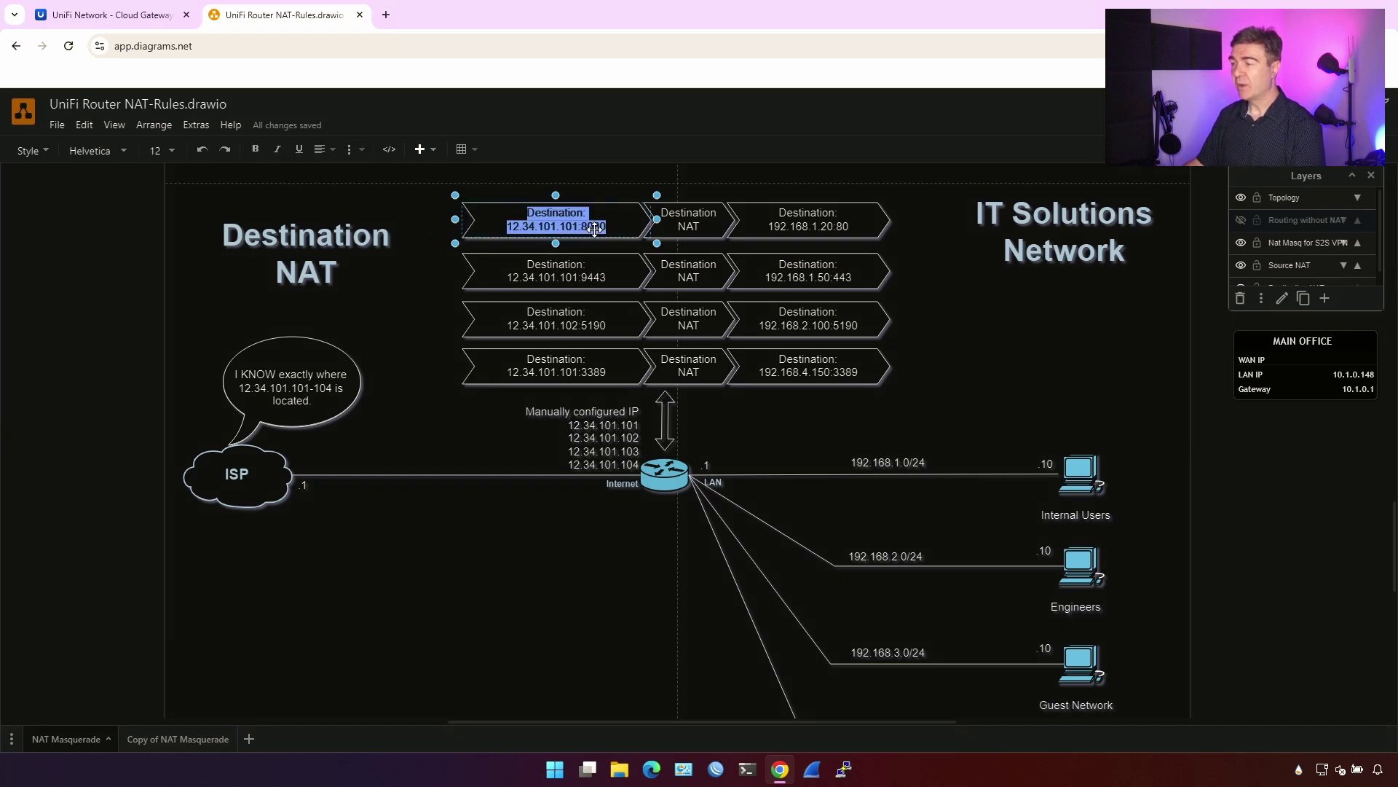
{"action": "left_click", "coordinate": [603, 226]}
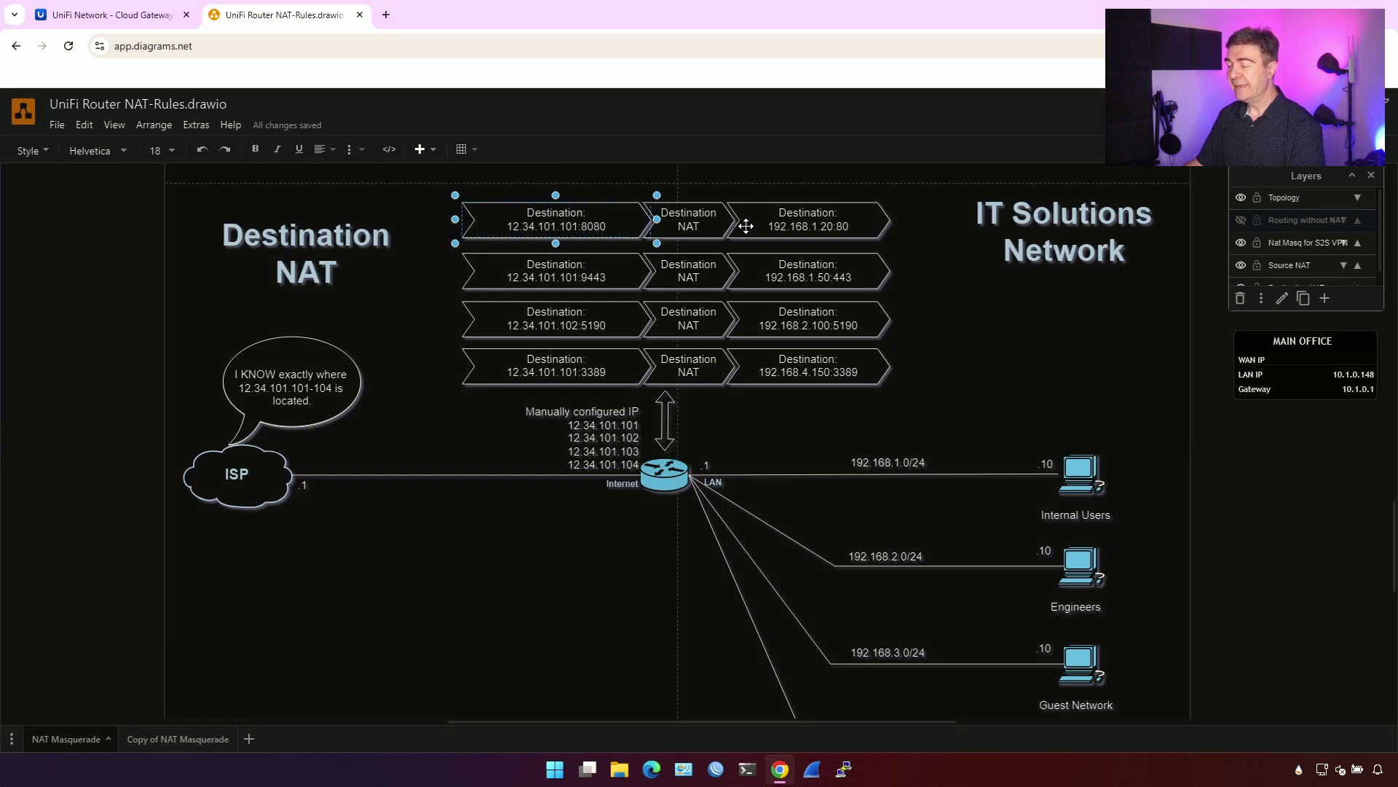
{"action": "double_click", "coordinate": [859, 226]}
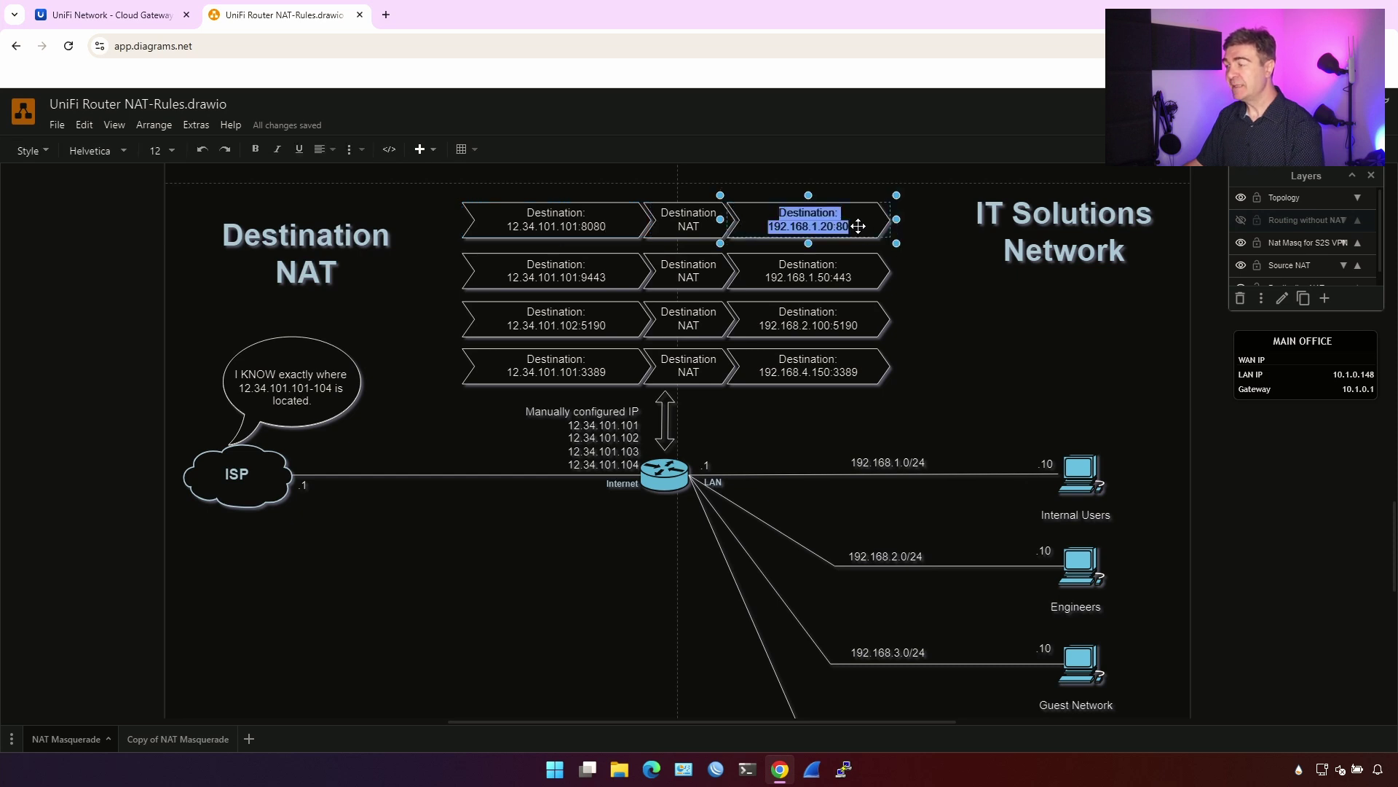
{"action": "left_click", "coordinate": [969, 274]}
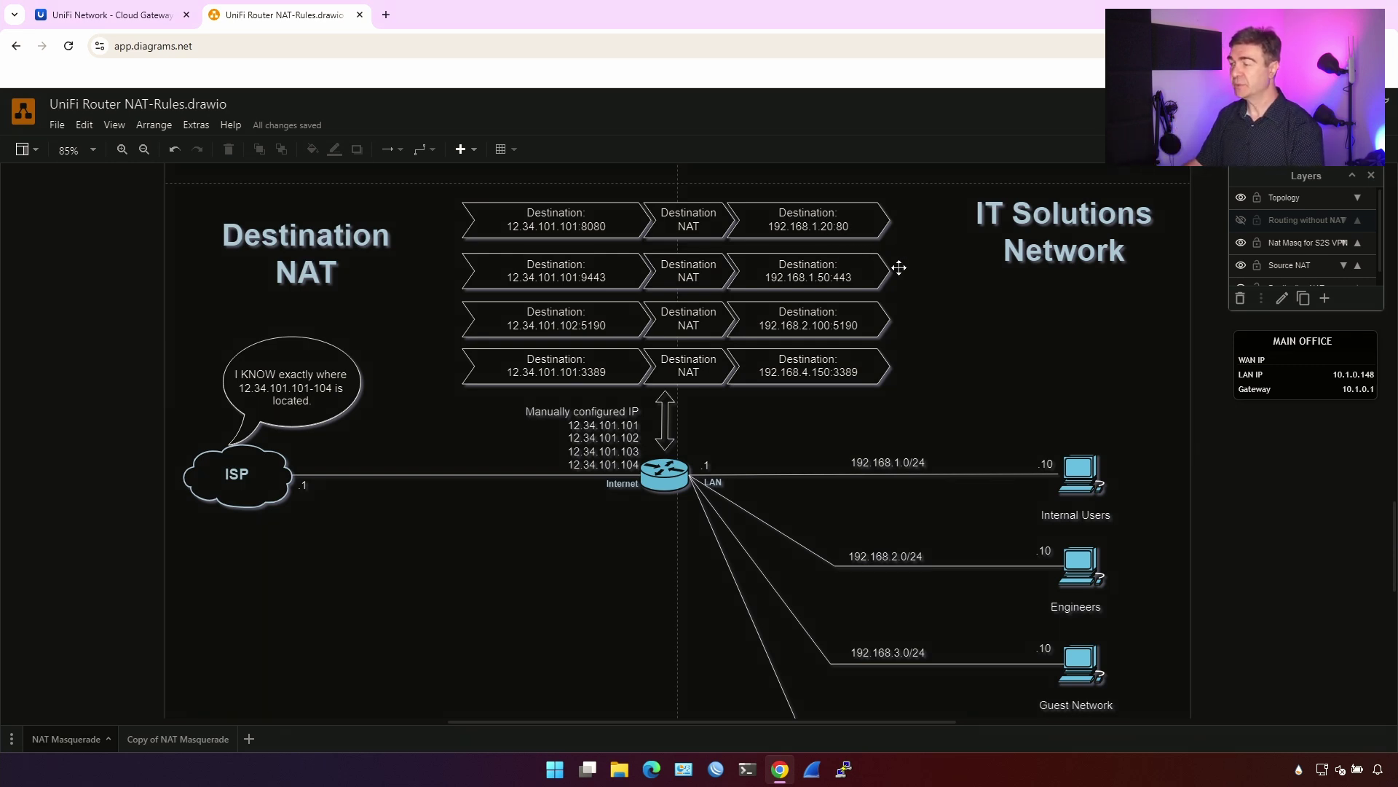
{"action": "scroll", "coordinate": [456, 244], "scroll_direction": "up", "scroll_amount": 1}
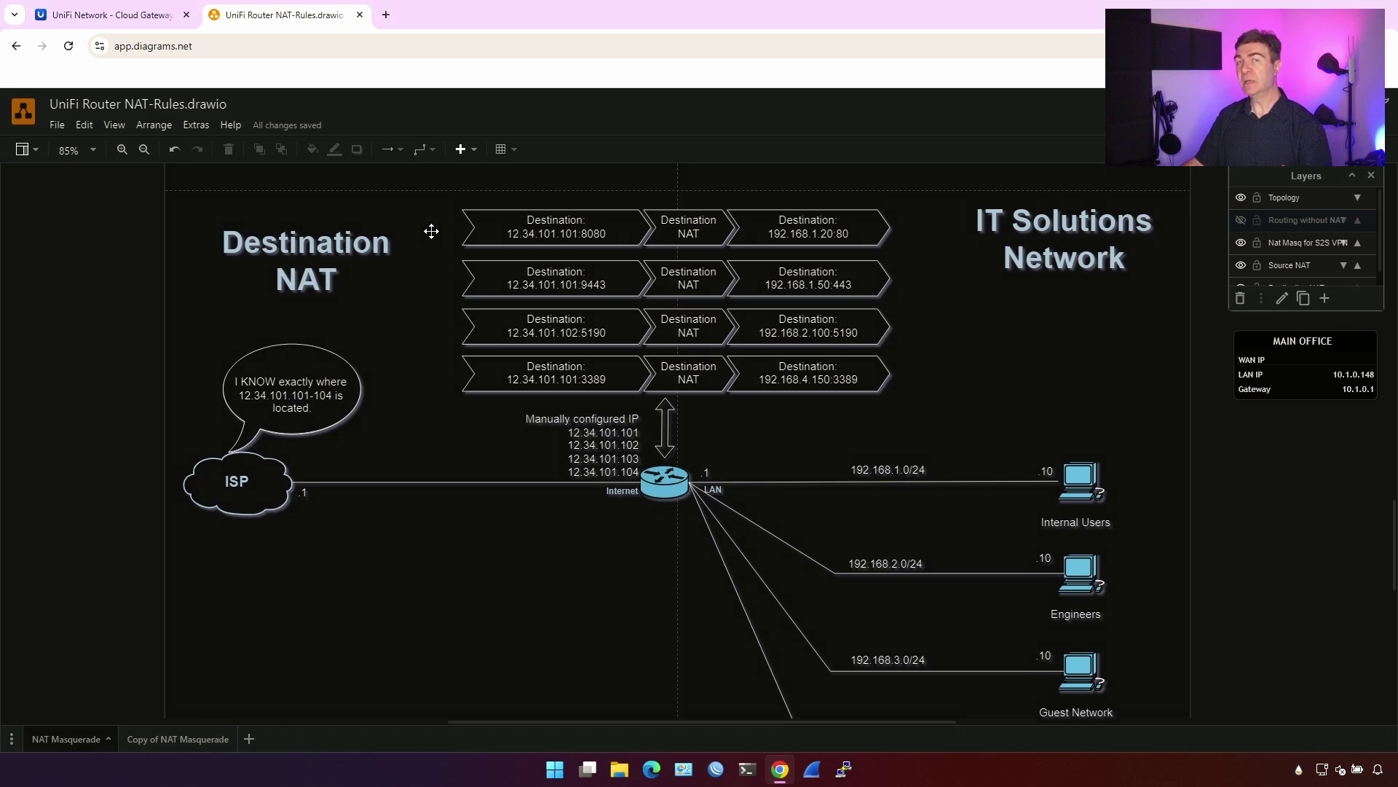
Switch to UniFi Network and start a new Destination NAT entry named Developer accessing web server
{"action": "left_click", "coordinate": [150, 26]}
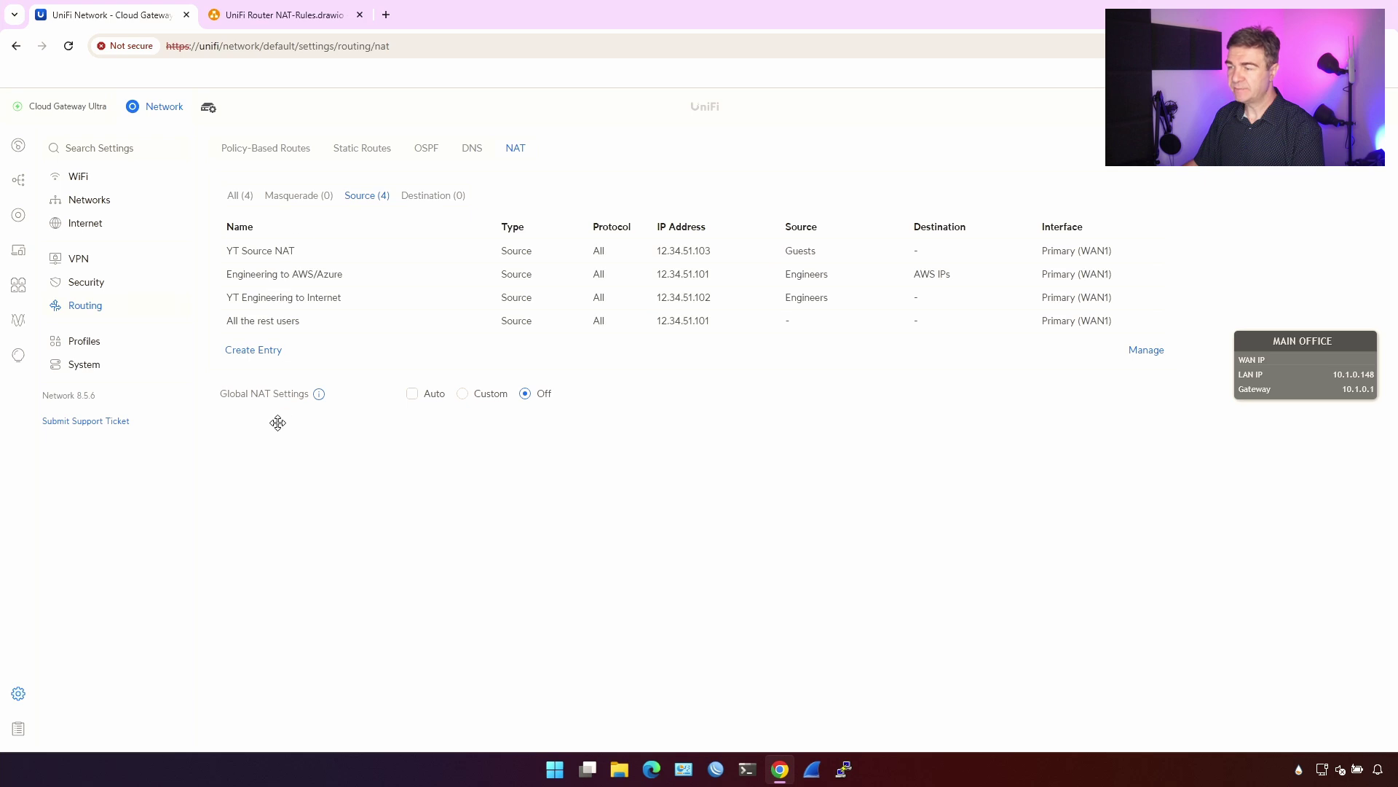
{"action": "left_click", "coordinate": [441, 196]}
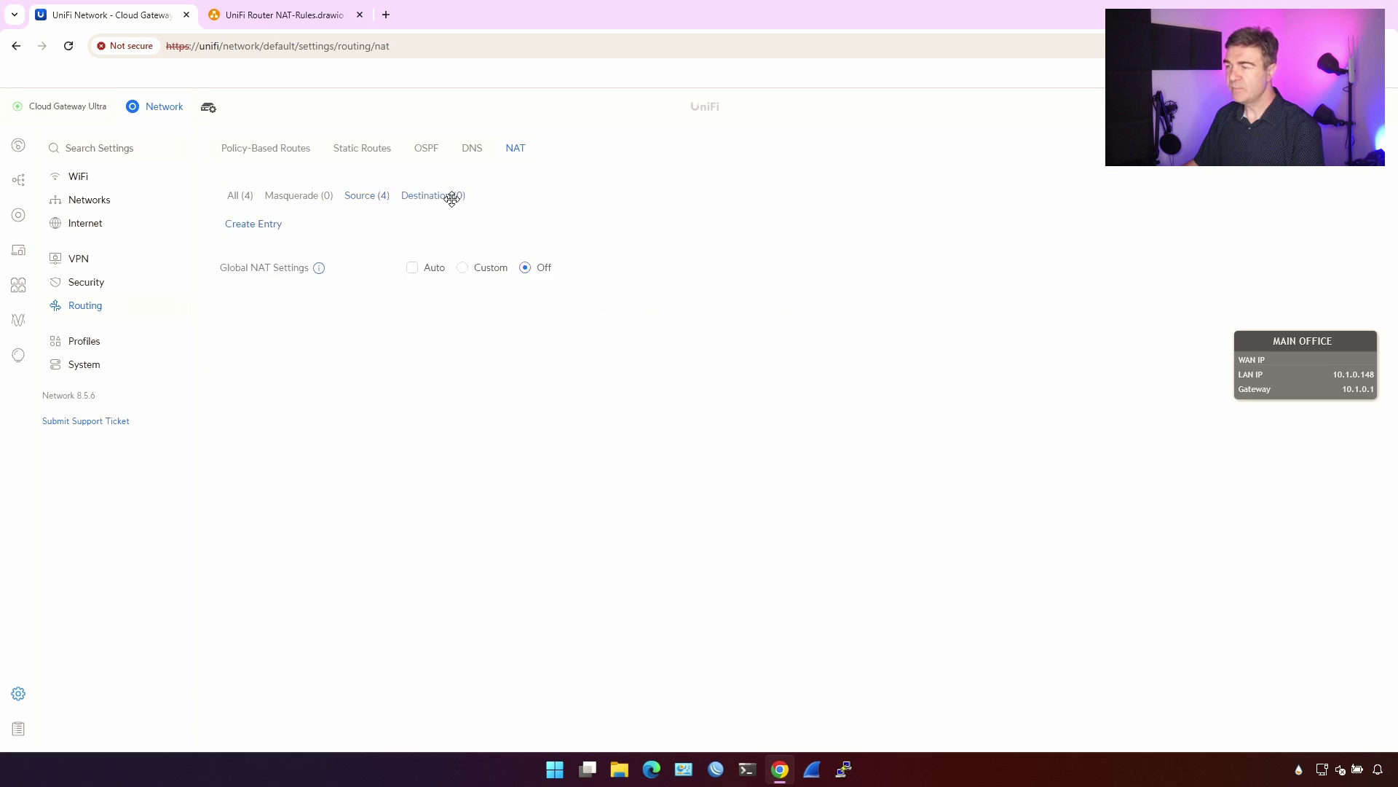
{"action": "left_click", "coordinate": [272, 222]}
{"action": "left_click", "coordinate": [541, 186]}
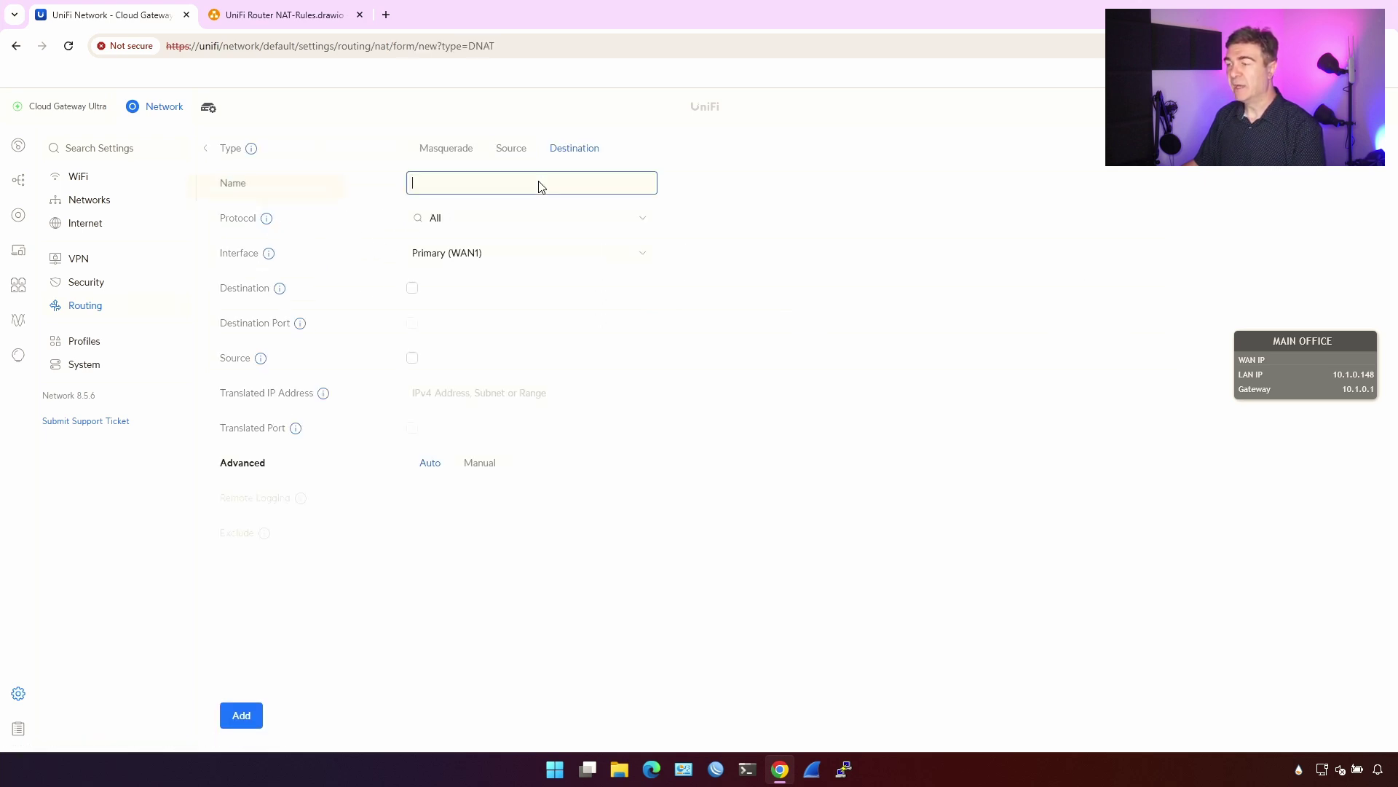
{"action": "type", "text": "Developer accessing test"}
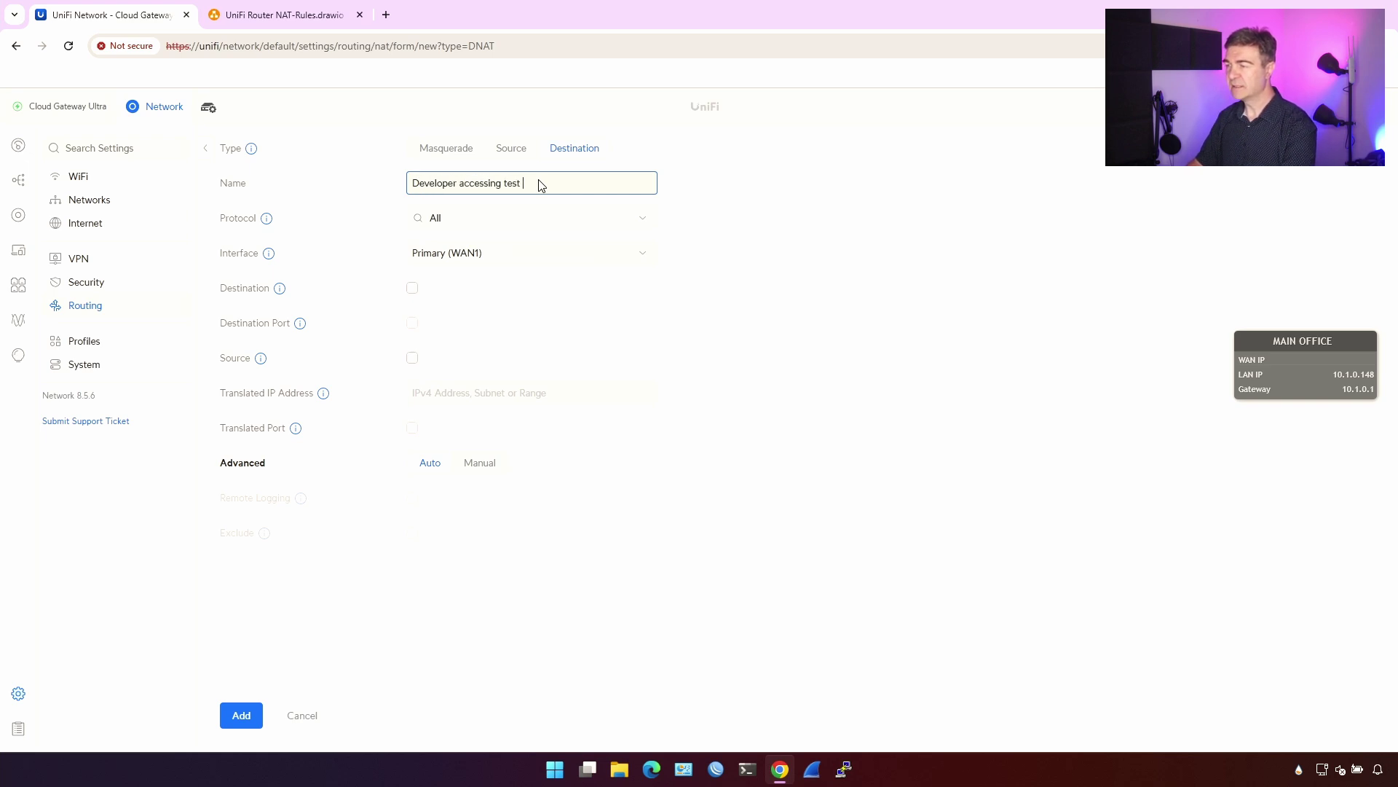
{"action": "type", "text": "web server"}
{"action": "key", "text": "Tab"}
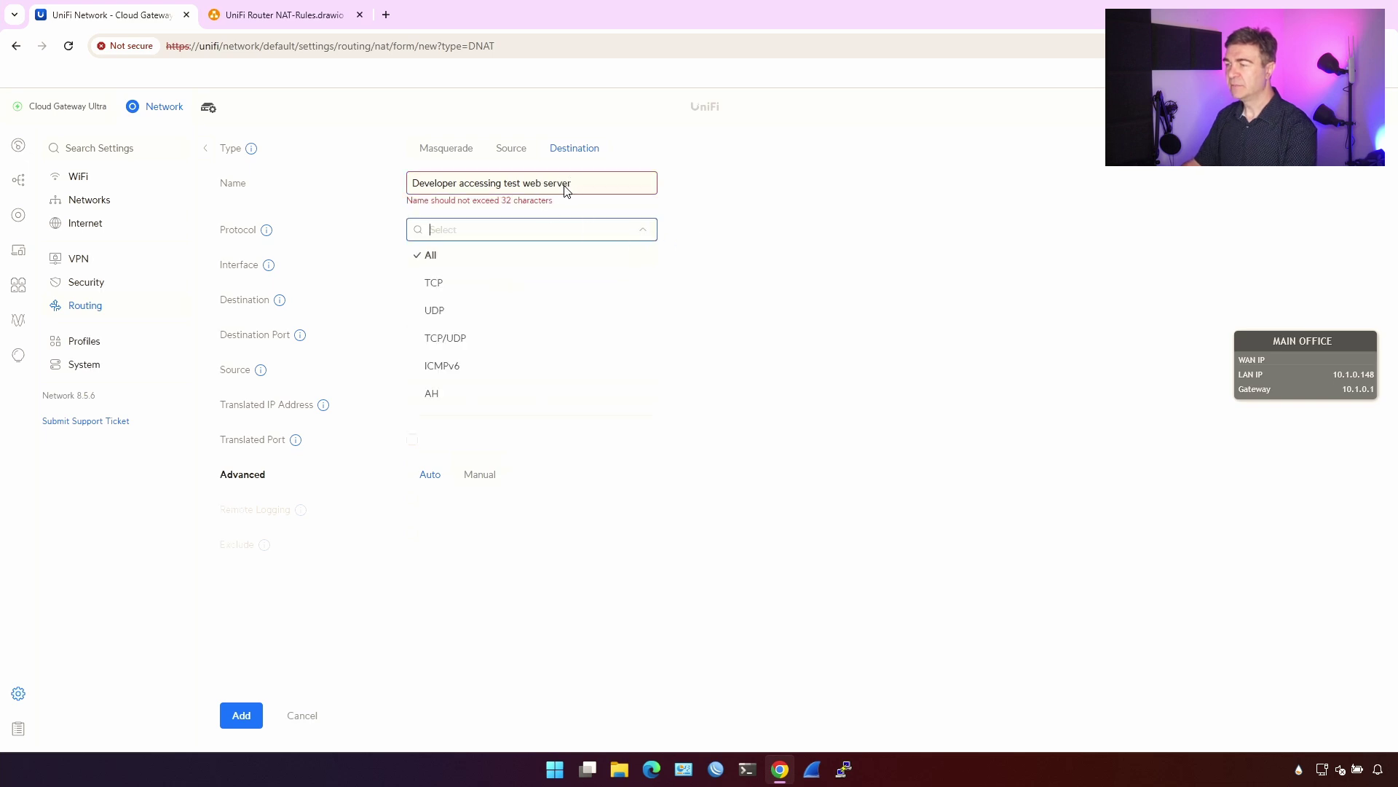
{"action": "double_click", "coordinate": [512, 184]}
{"action": "key", "text": "BackSpace"}
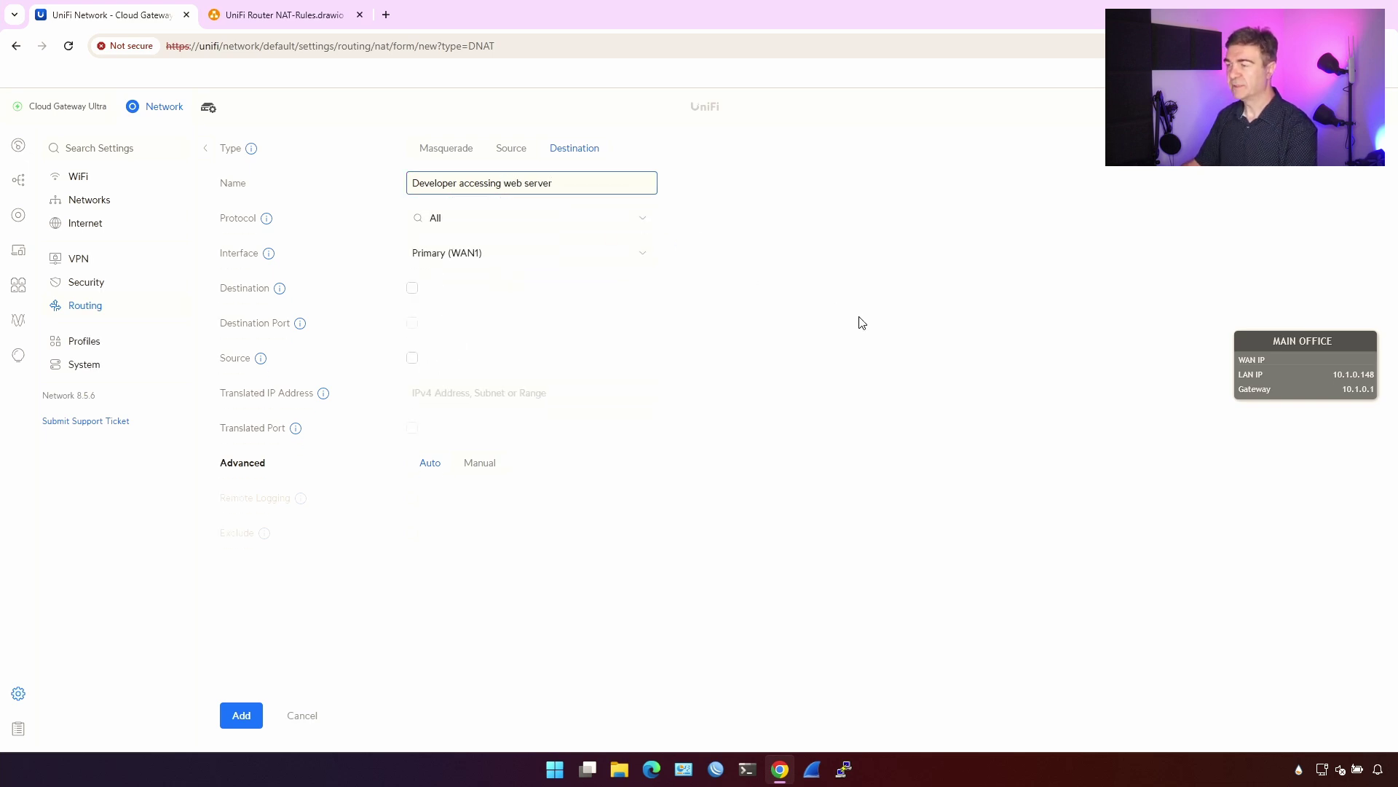
{"action": "left_click", "coordinate": [860, 324]}
Set the rule's protocol to TCP and keep Primary (WAN1) as its interface
{"action": "left_click", "coordinate": [504, 260]}
{"action": "left_click", "coordinate": [489, 226]}
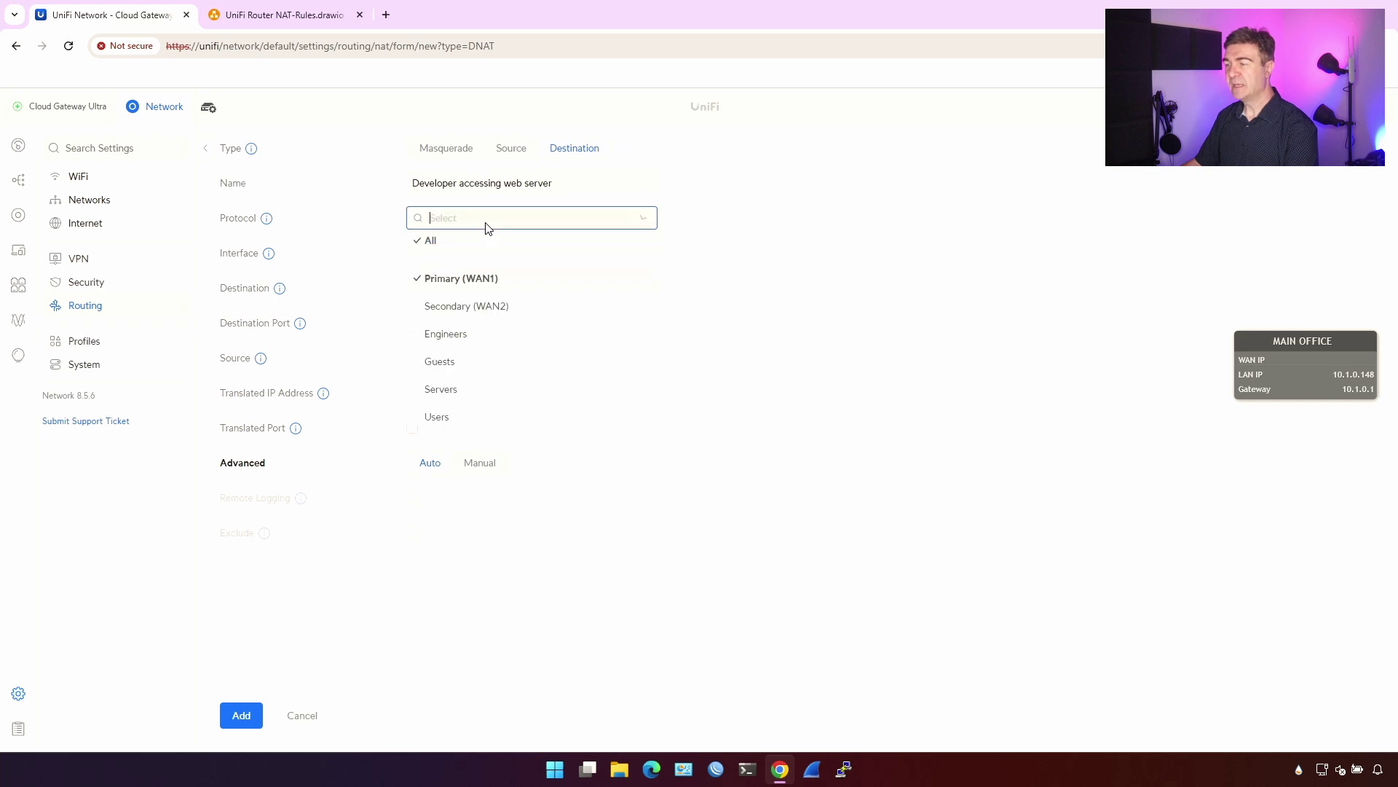
{"action": "left_click", "coordinate": [462, 275]}
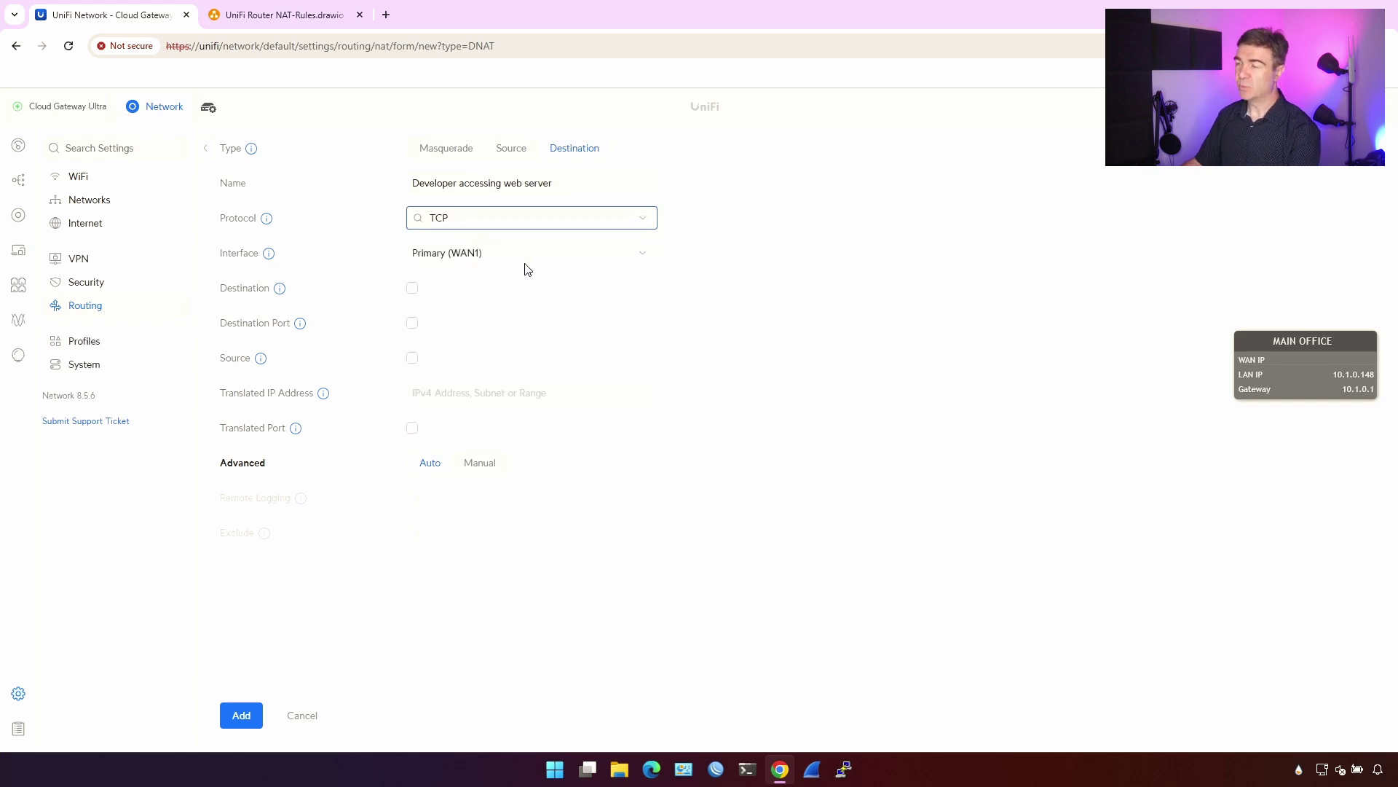
{"action": "left_click", "coordinate": [467, 257]}
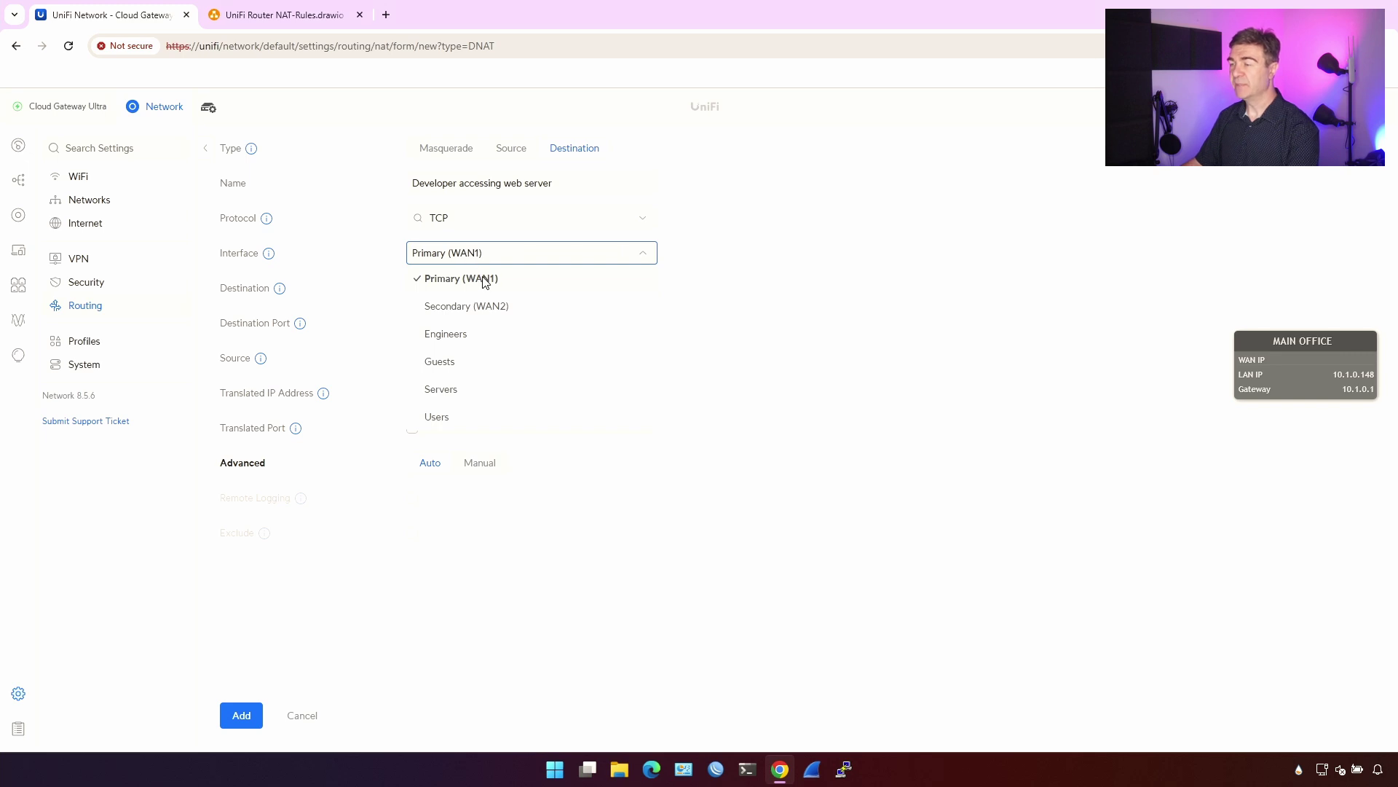
{"action": "left_click", "coordinate": [488, 281]}
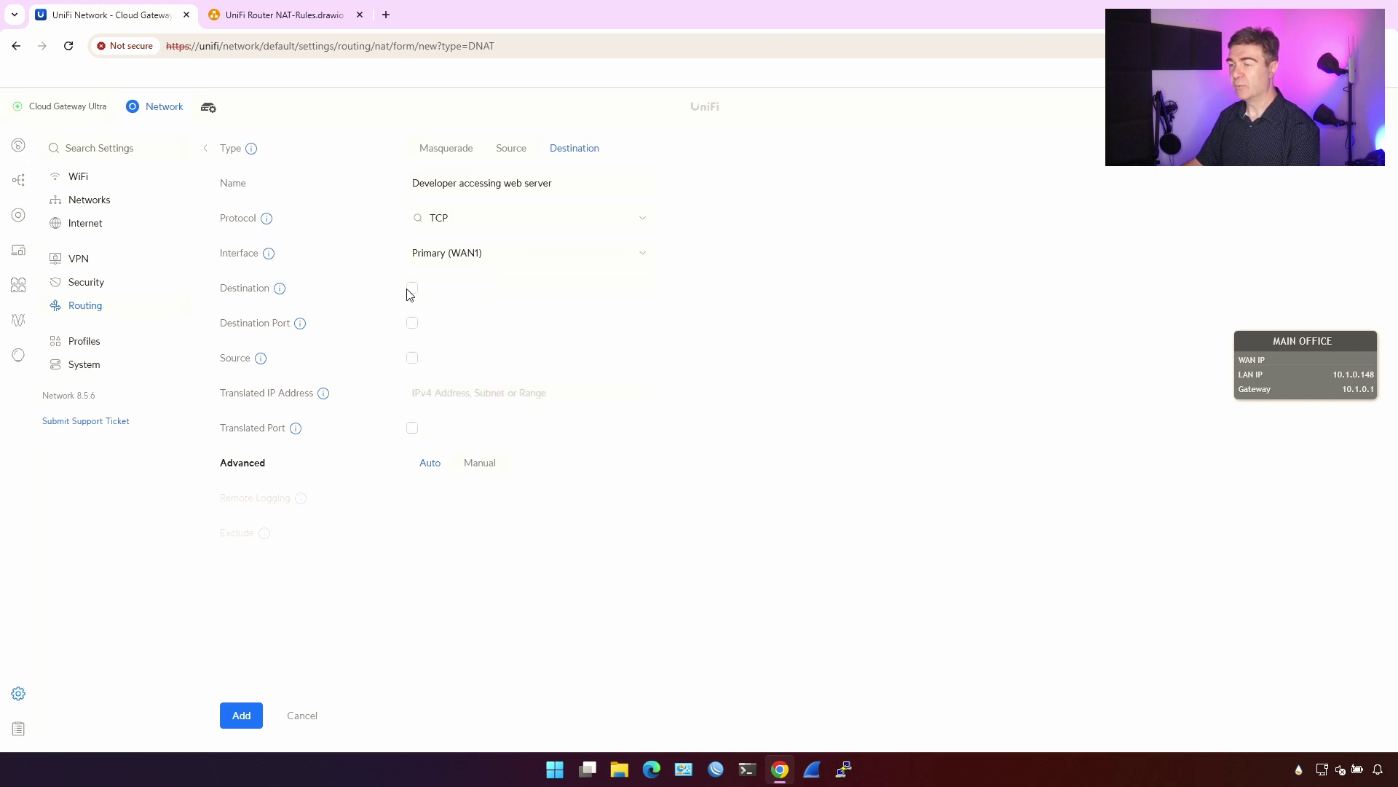
Enable the rule's destination match, check the public address in the draw.io diagram, and choose 12.34.51.101 in UniFi
{"action": "left_click", "coordinate": [412, 288]}
{"action": "left_click", "coordinate": [479, 288]}
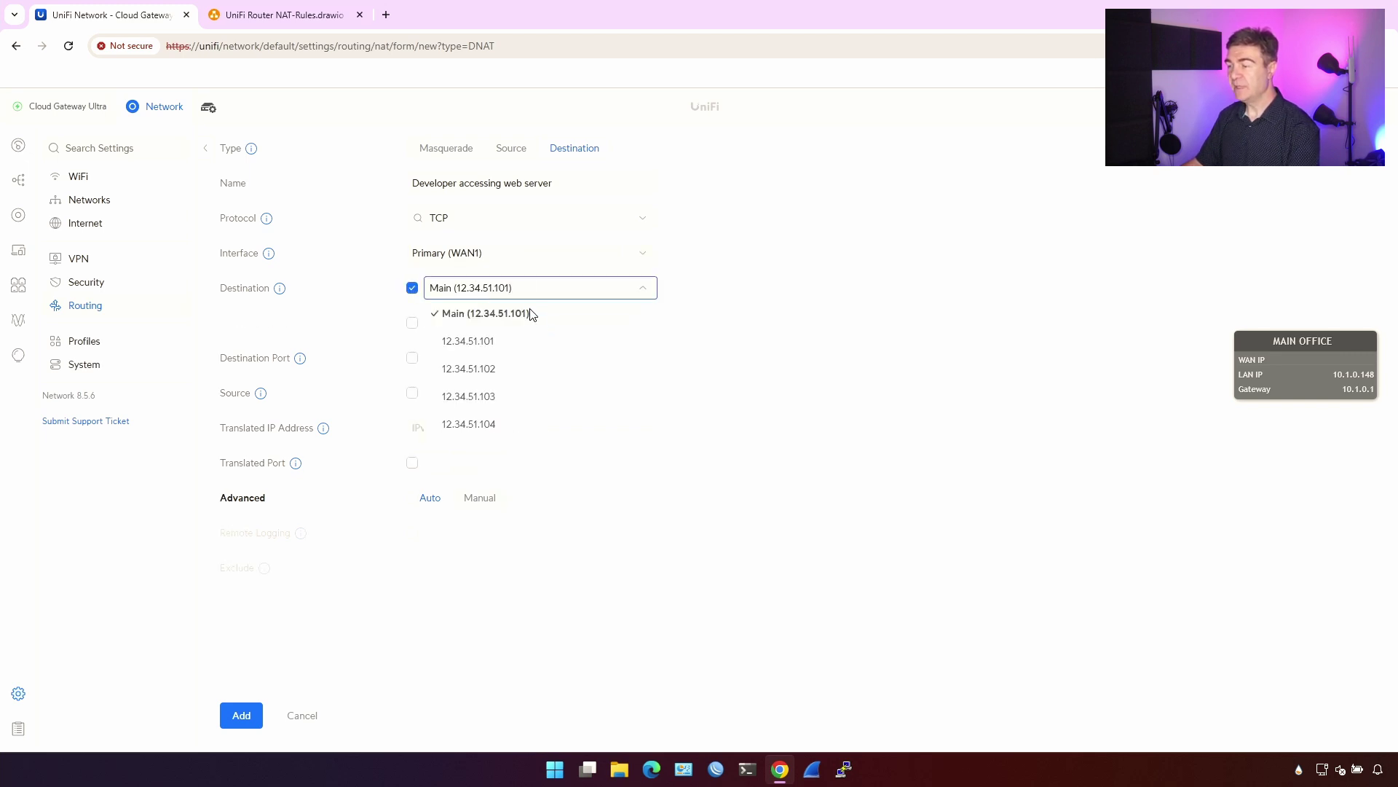
{"action": "left_click", "coordinate": [271, 19]}
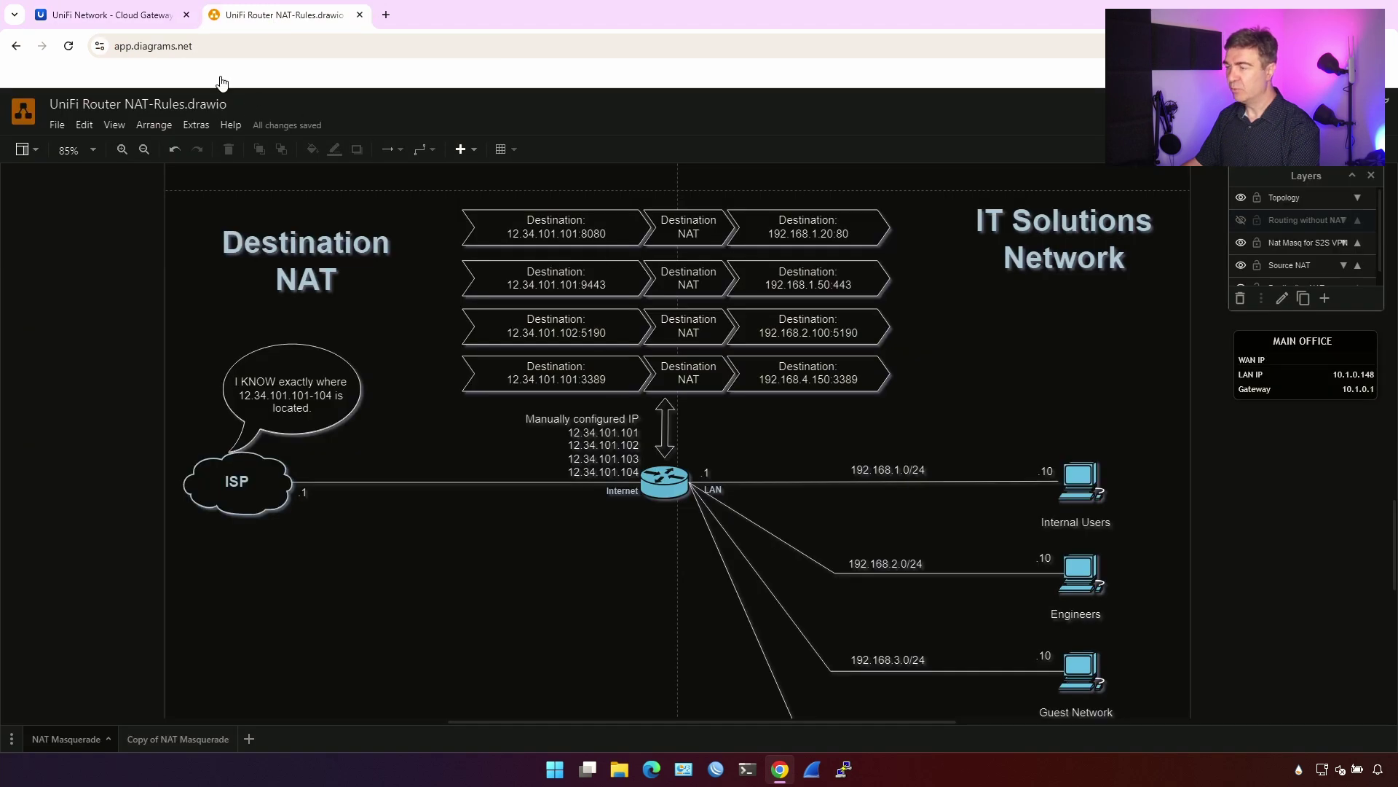
{"action": "left_click", "coordinate": [155, 20]}
{"action": "left_click", "coordinate": [493, 342]}
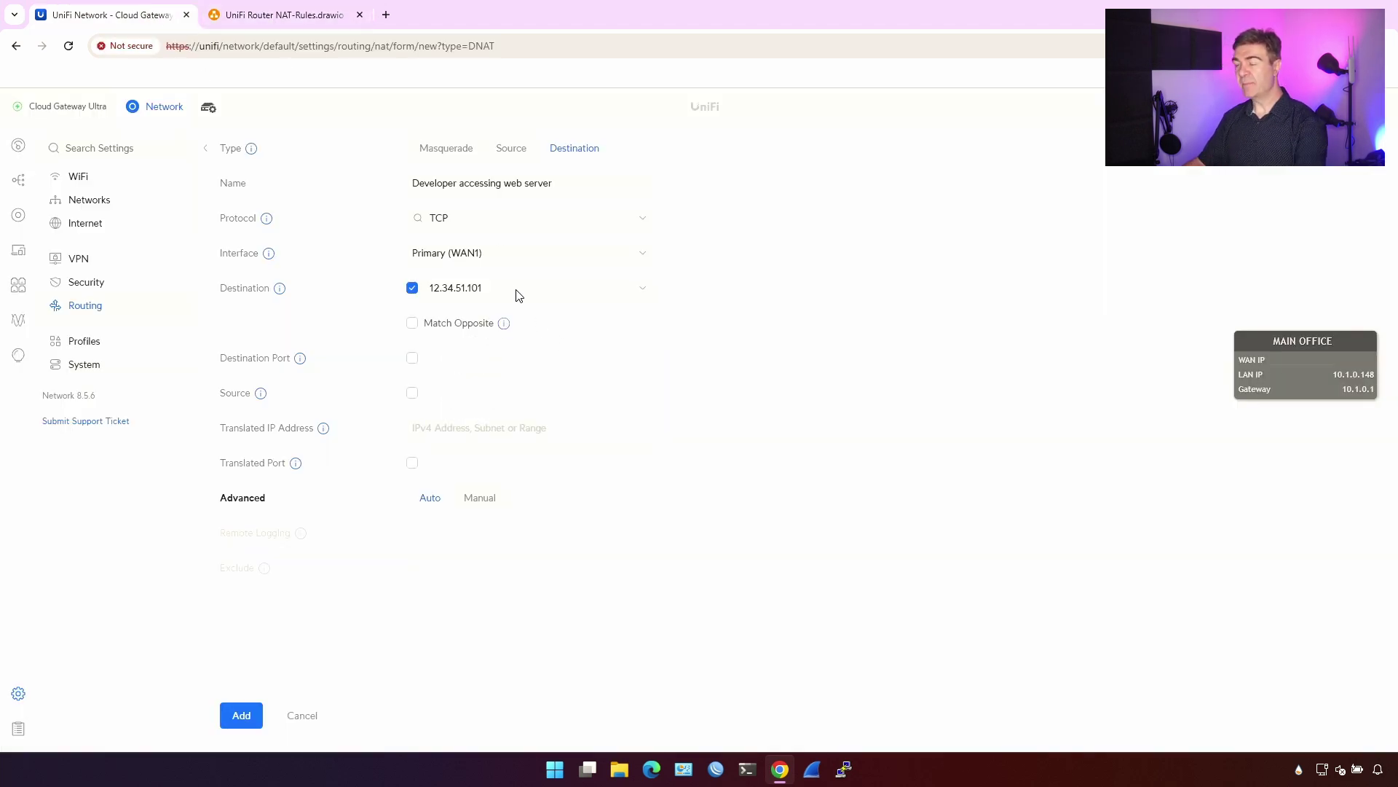
Enable the destination port, look up the first mapping's public port in the draw.io diagram, and set it to 8080 in UniFi
{"action": "left_click", "coordinate": [413, 360]}
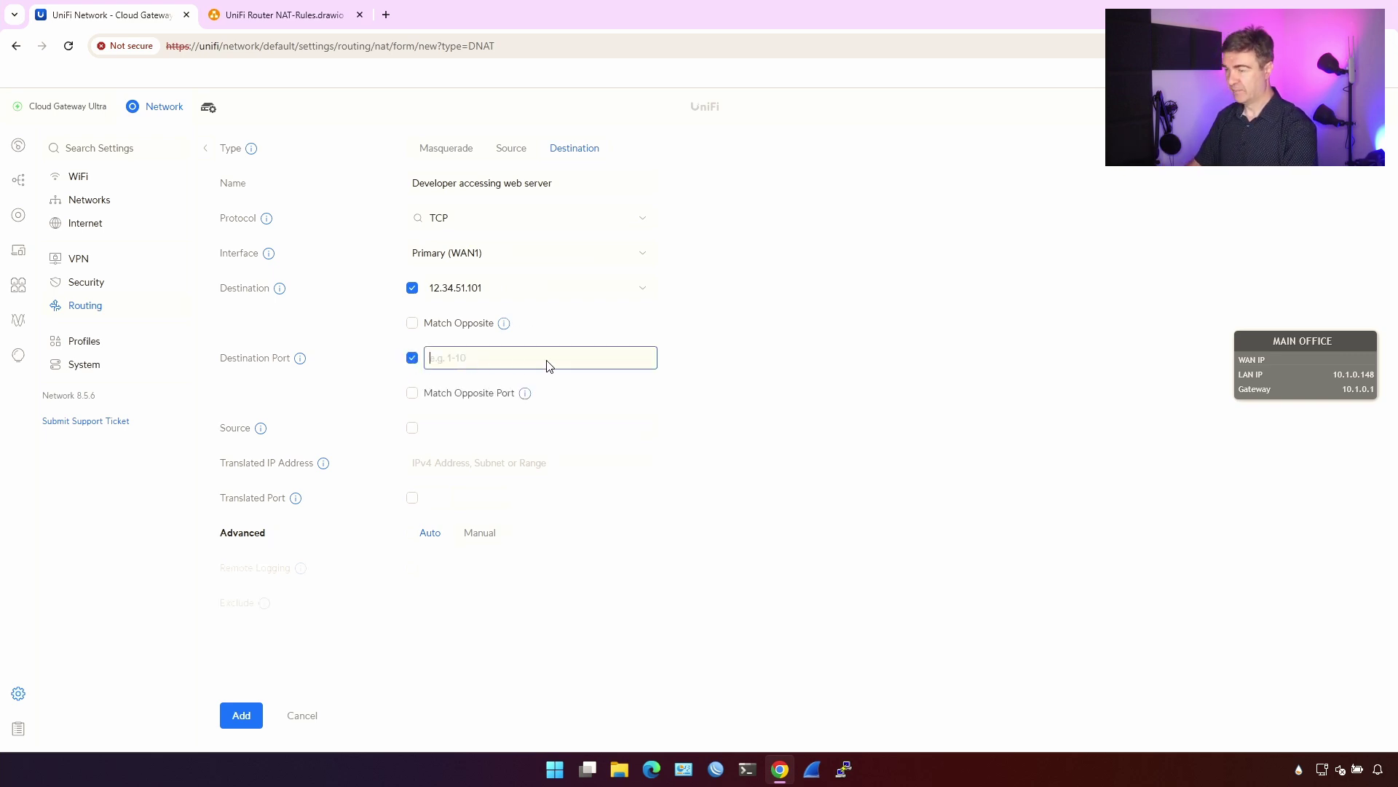
{"action": "left_click", "coordinate": [301, 16]}
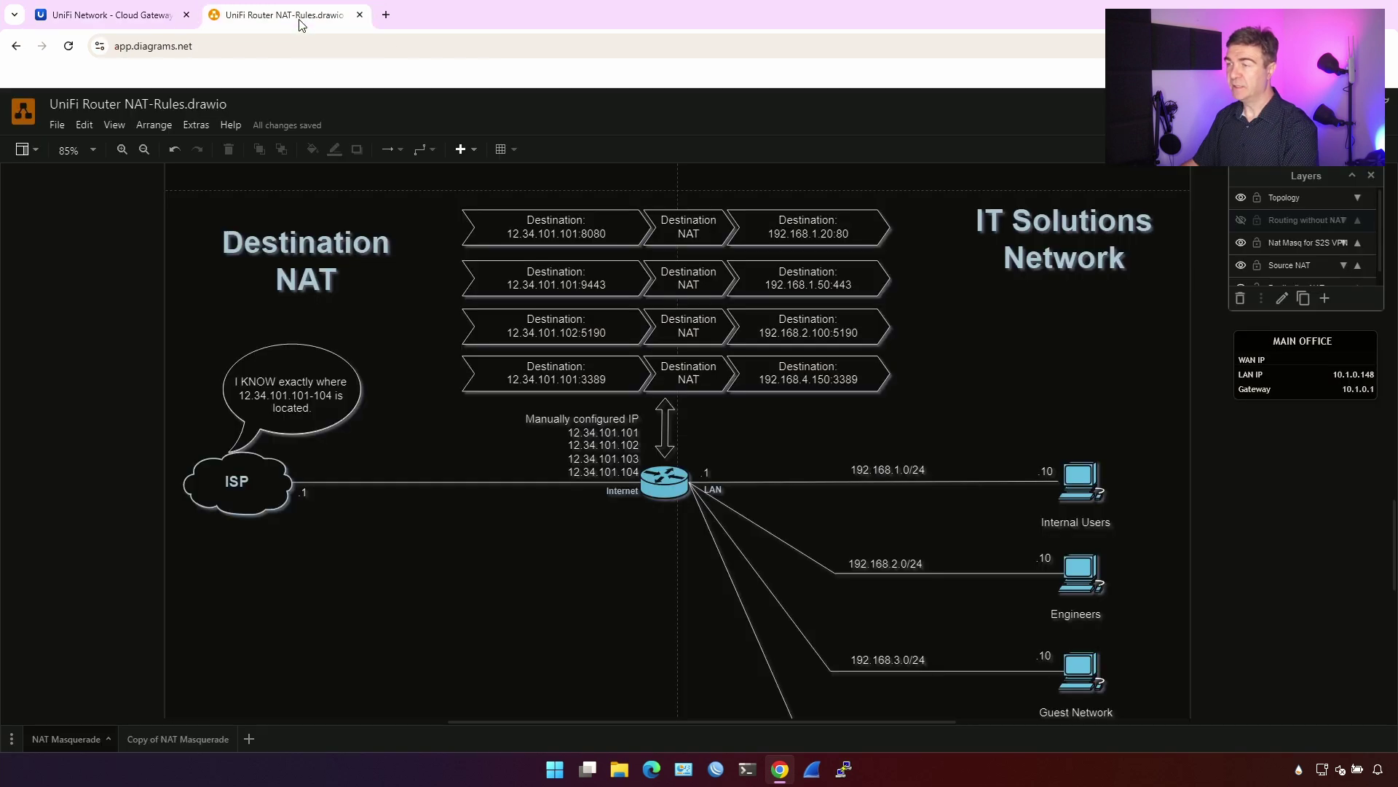
{"action": "left_click", "coordinate": [602, 238]}
{"action": "double_click", "coordinate": [602, 238]}
{"action": "double_click", "coordinate": [594, 235]}
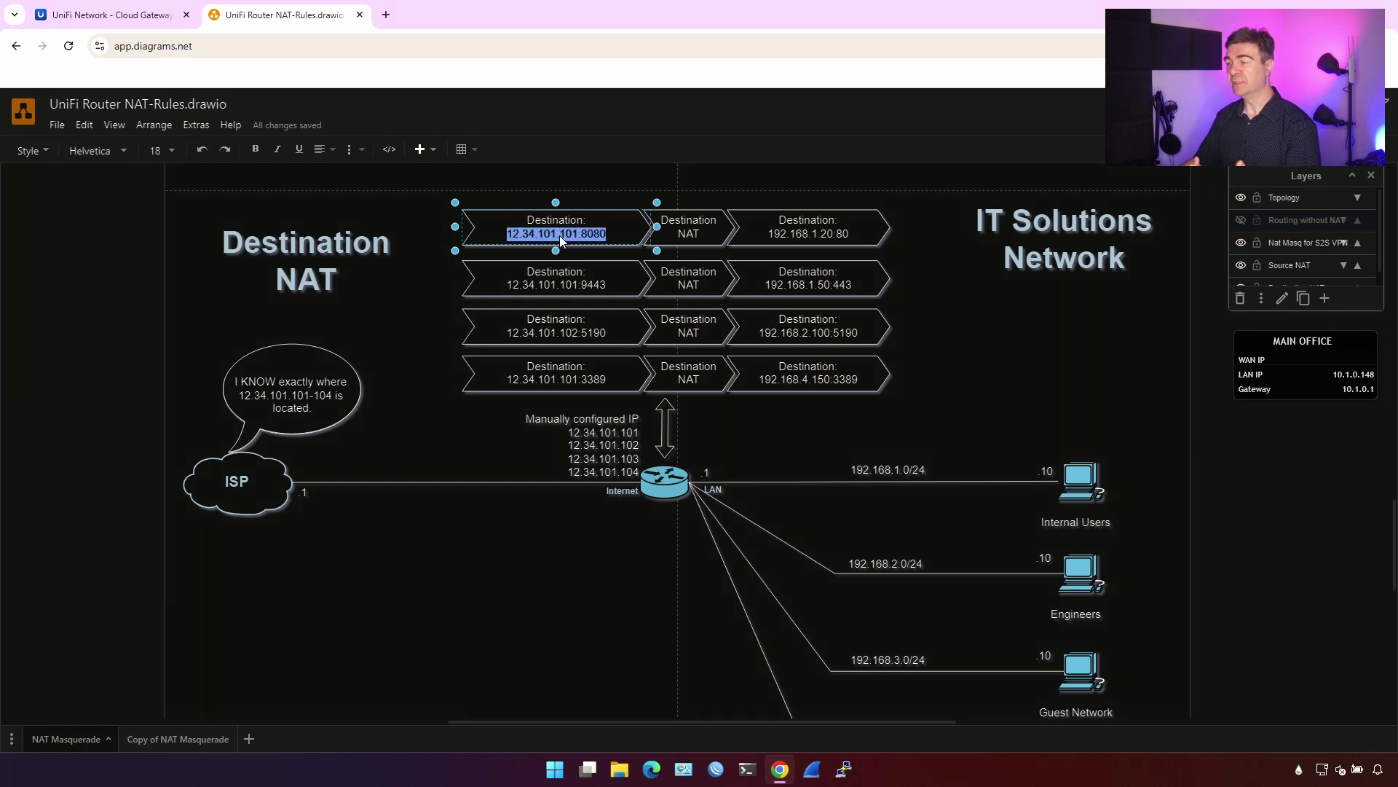
{"action": "left_click", "coordinate": [156, 22]}
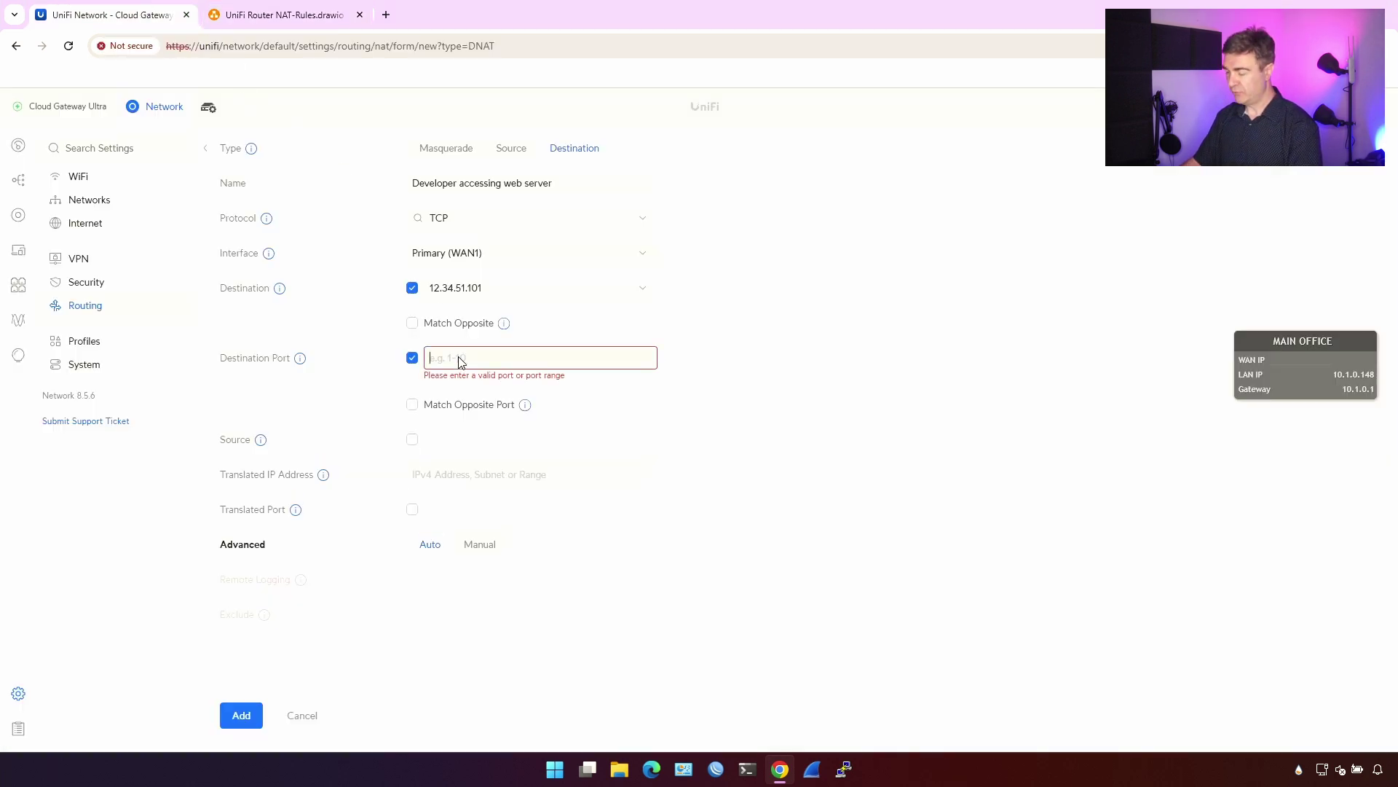
{"action": "type", "text": "8080"}
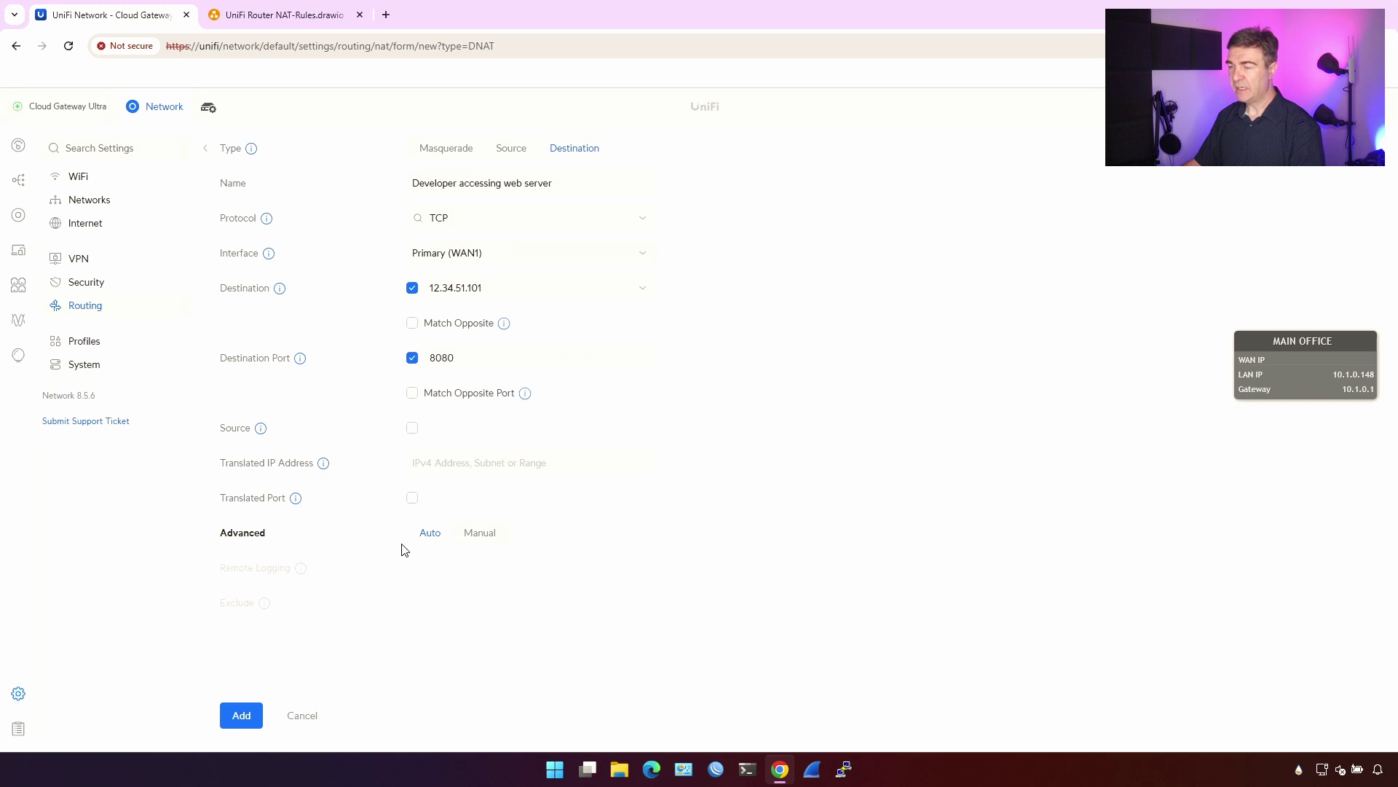
Set the translated IP address to 192.168.1.20, checking it against the first mapping's internal address in the draw.io diagram
{"action": "left_click", "coordinate": [454, 470]}
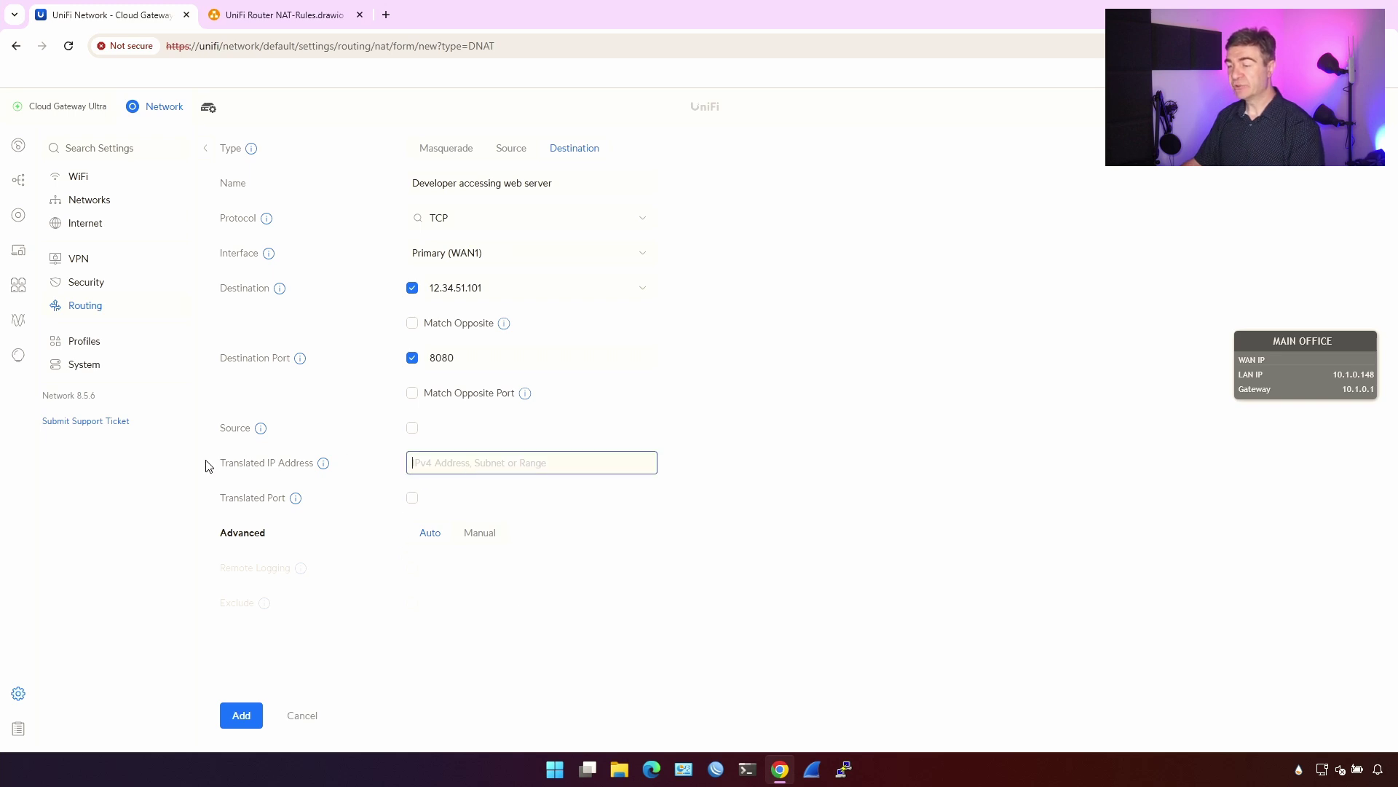
{"action": "left_click_drag", "start_coordinate": [211, 465], "coordinate": [323, 463]}
{"action": "left_click", "coordinate": [425, 466]}
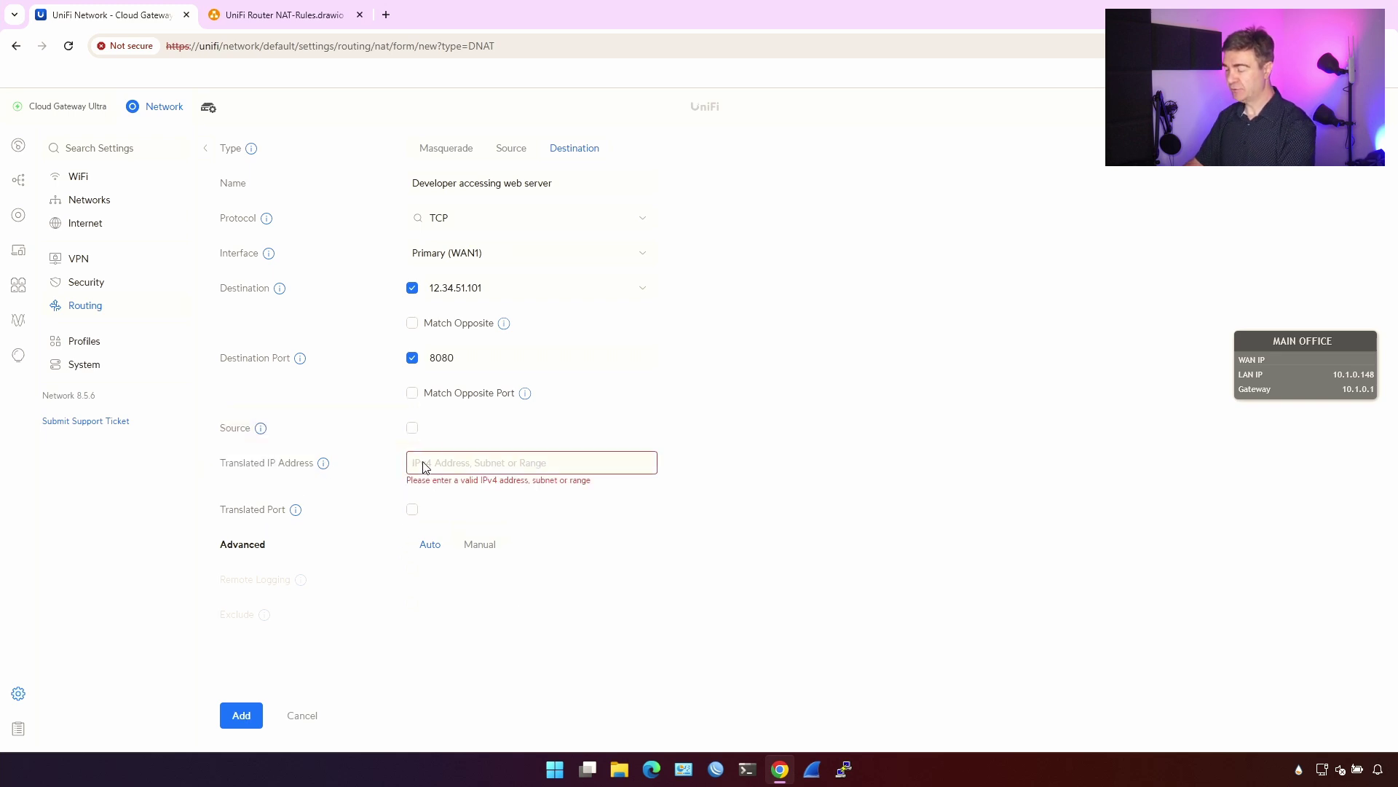
{"action": "type", "text": "10.1."}
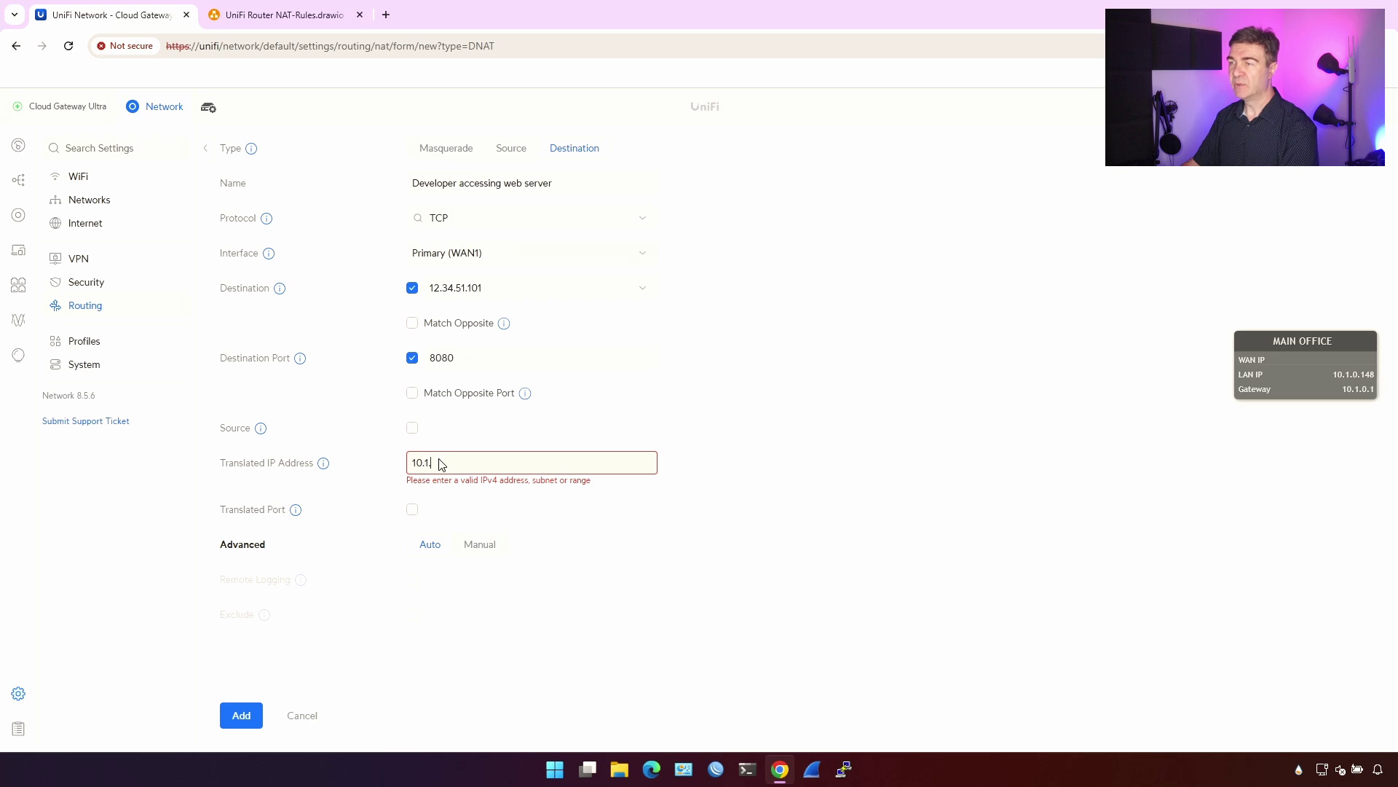
{"action": "left_click", "coordinate": [316, 27]}
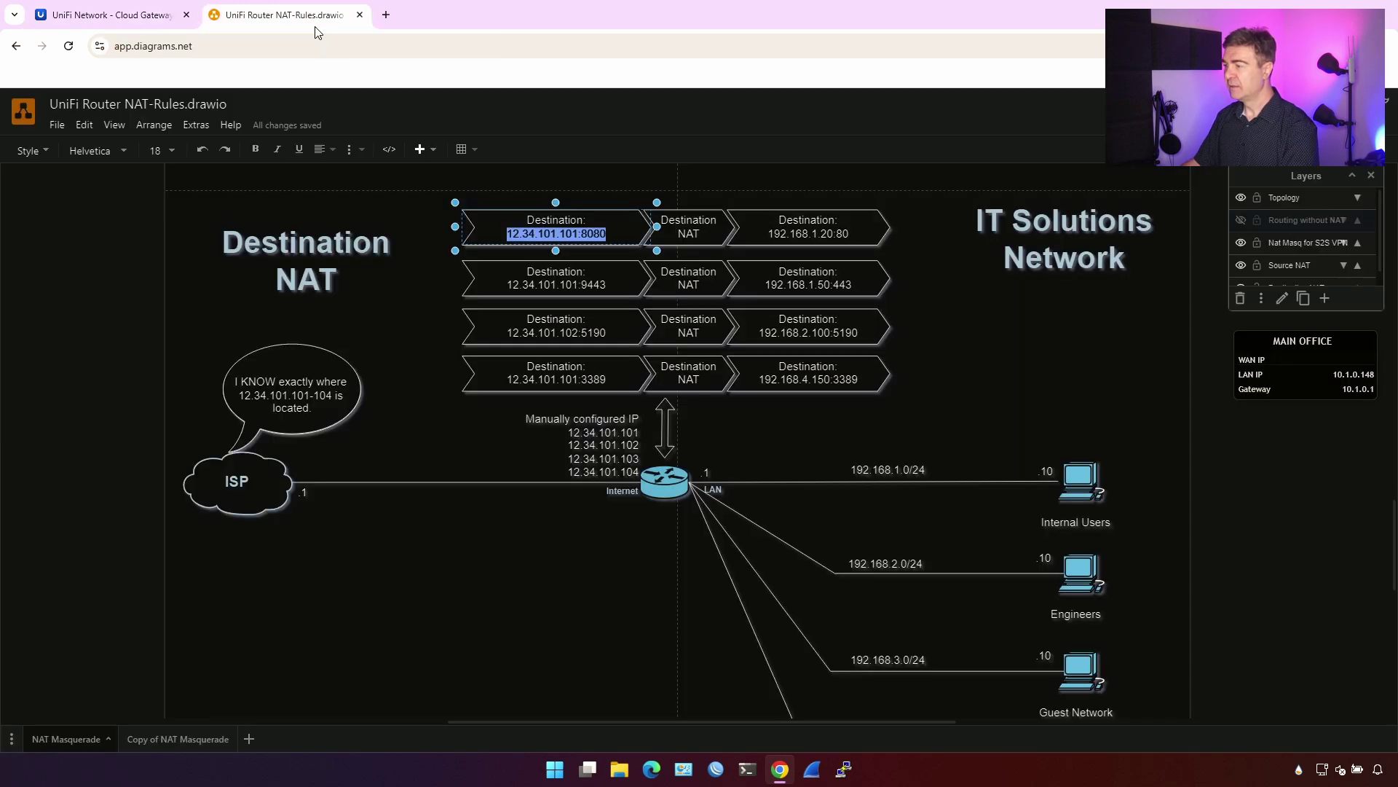
{"action": "left_click", "coordinate": [123, 19]}
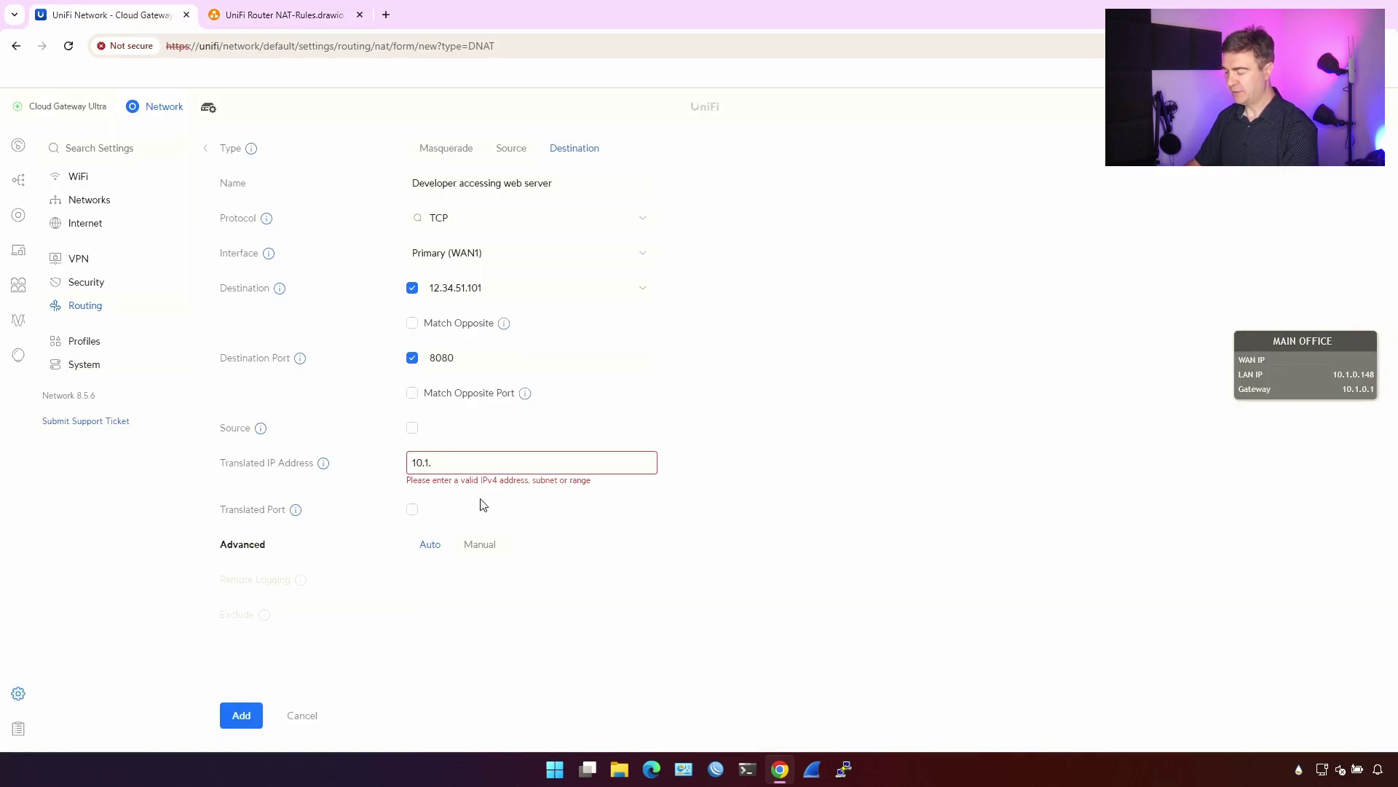
{"action": "type", "text": "20"}
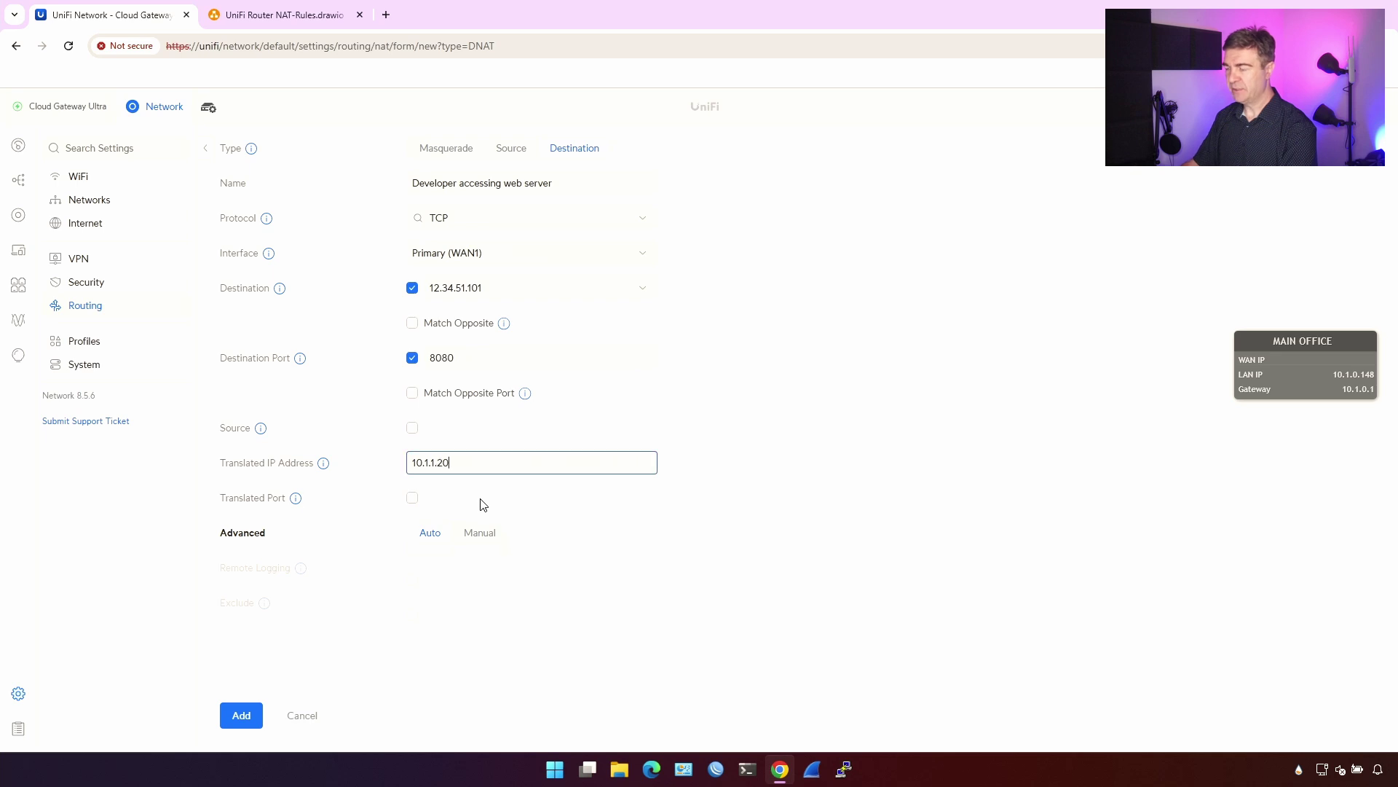
{"action": "key", "text": "ctrl+a"}
{"action": "type", "text": "192."}
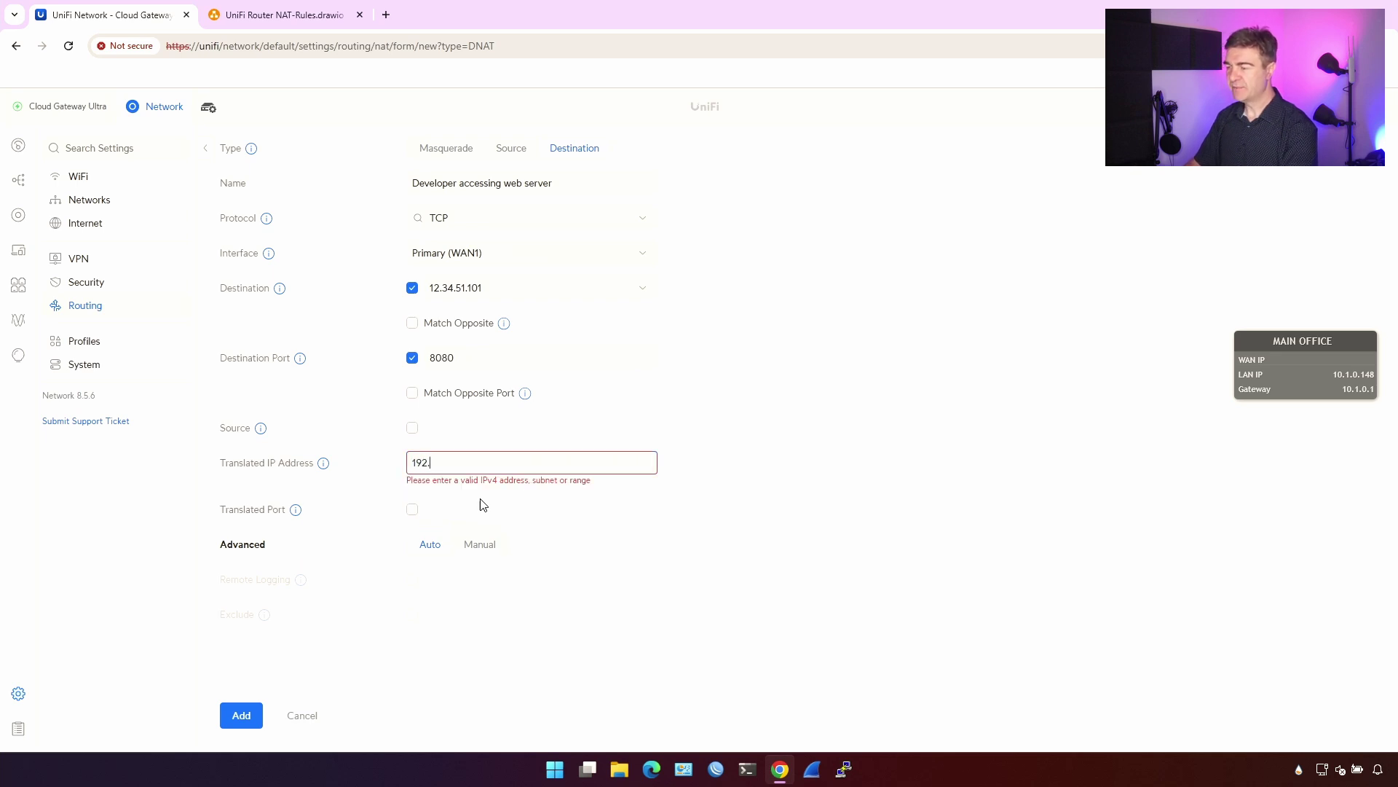
{"action": "type", "text": "168.1.20"}
{"action": "key", "text": "Tab"}
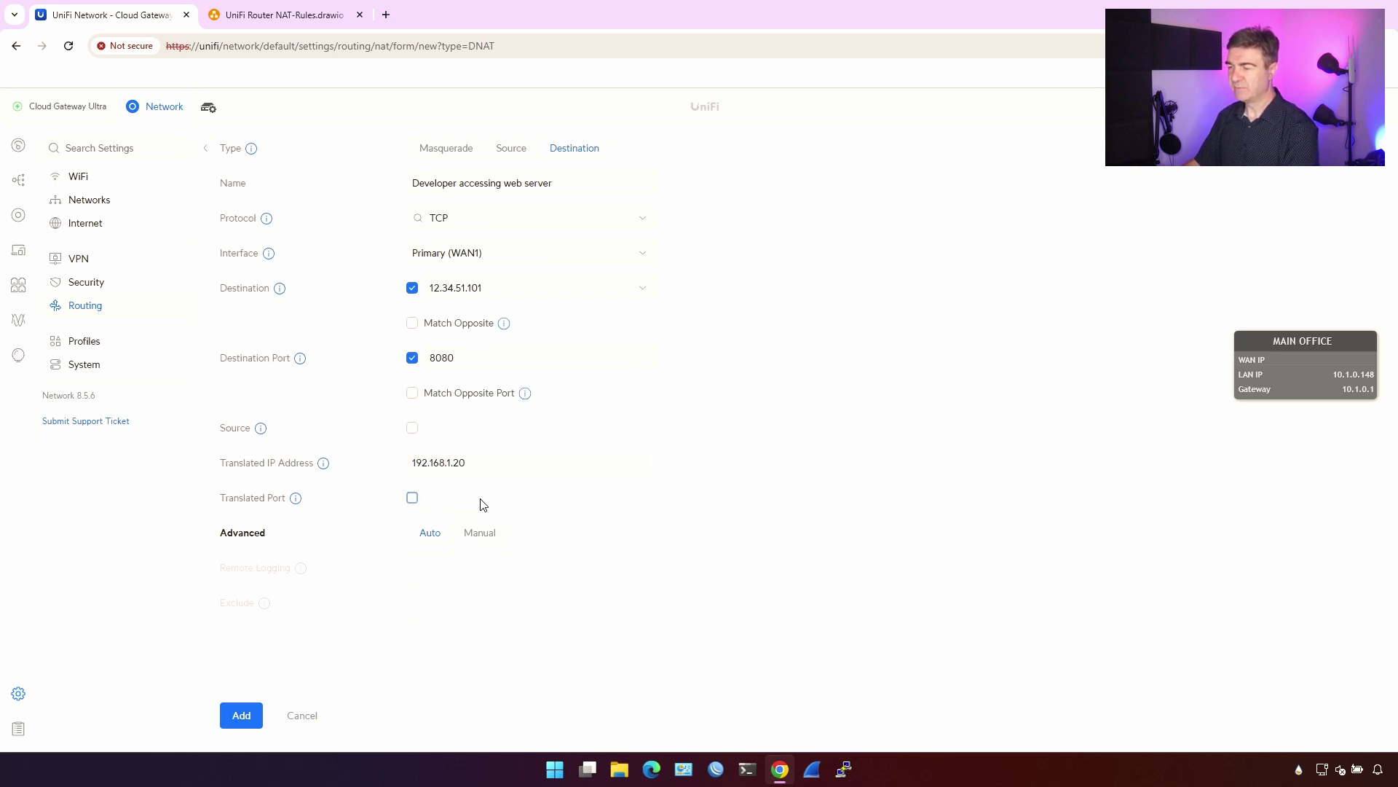
Enable the translated port, verify it in the draw.io diagram, set it to 80, and add the destination rule in UniFi
{"action": "left_click", "coordinate": [412, 498]}
{"action": "left_click", "coordinate": [262, 16]}
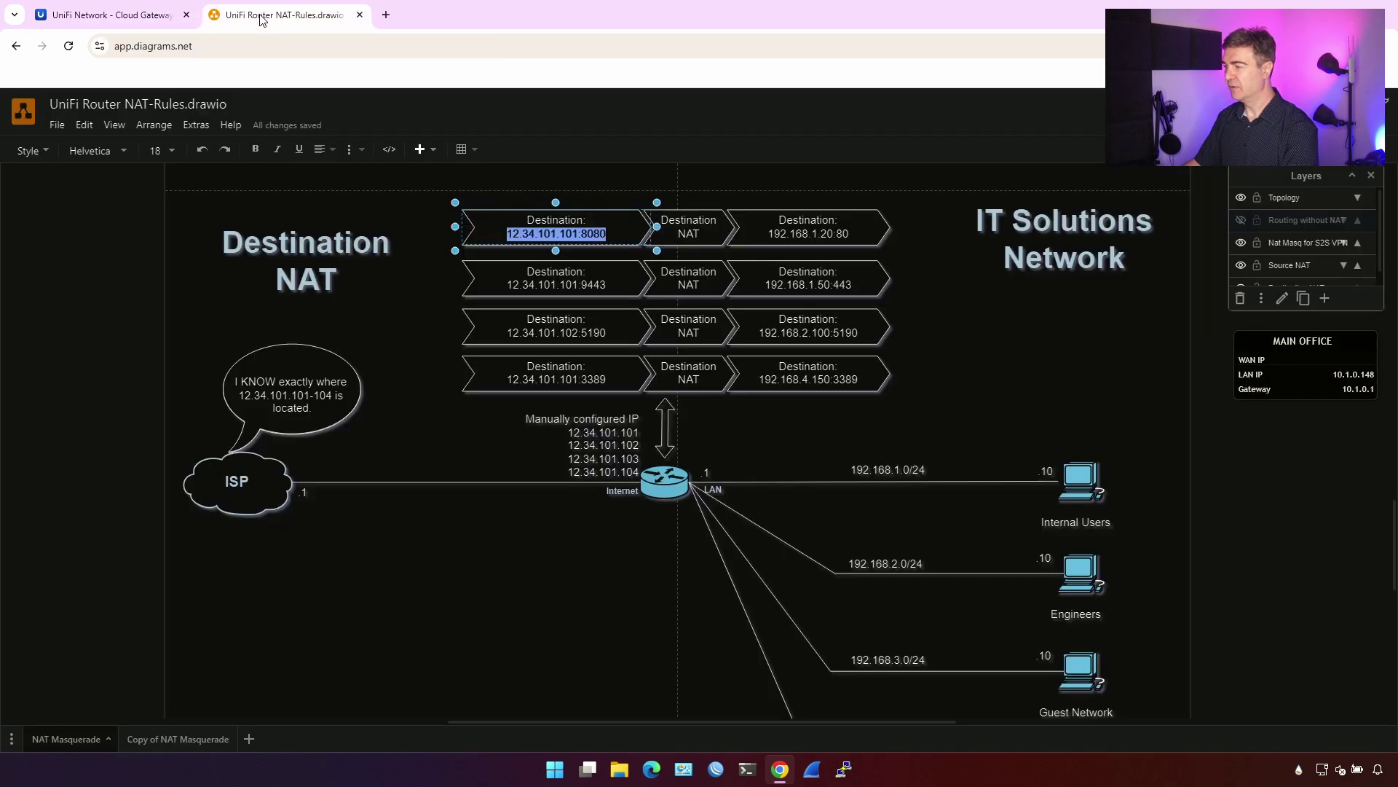
{"action": "left_click", "coordinate": [111, 17]}
{"action": "left_click", "coordinate": [488, 496]}
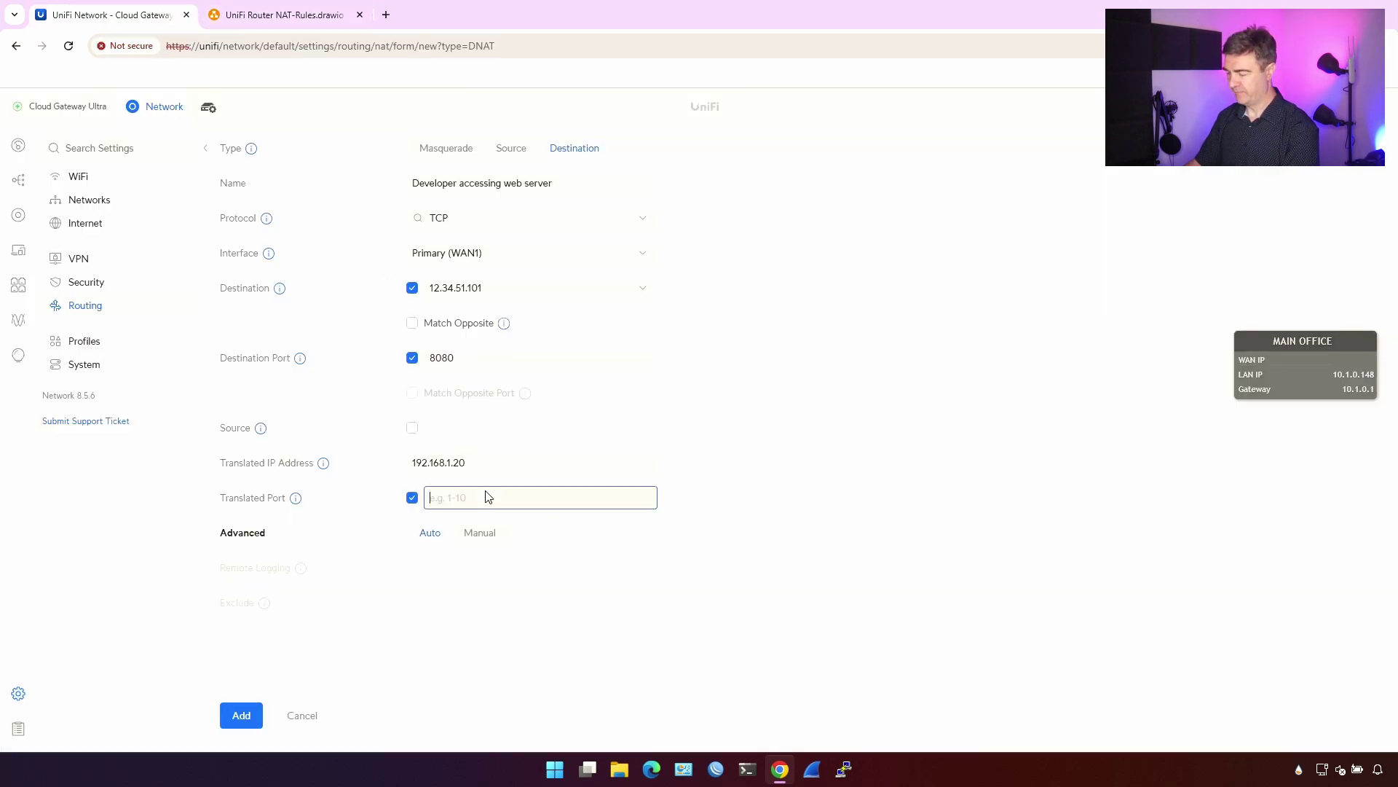
{"action": "type", "text": "80"}
{"action": "left_click", "coordinate": [716, 424]}
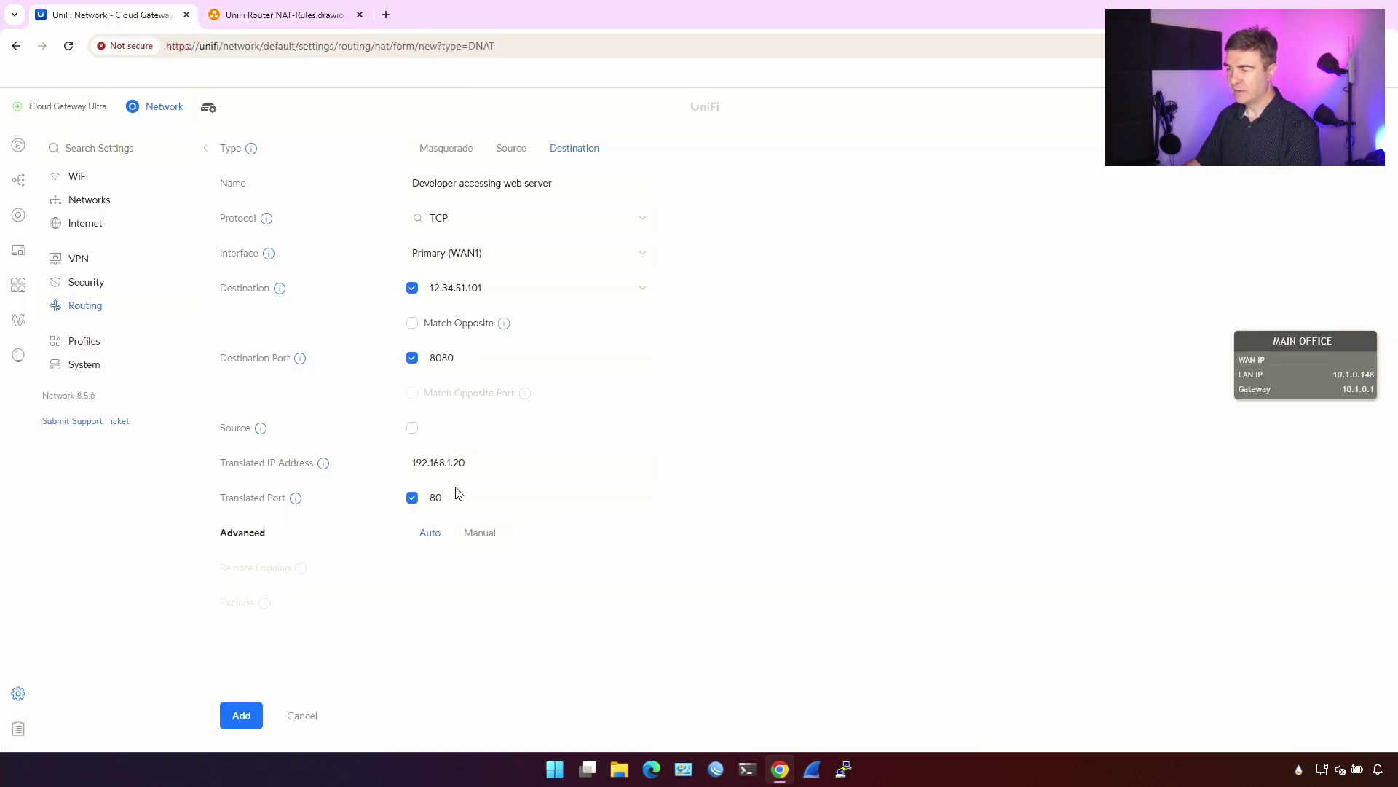
{"action": "left_click", "coordinate": [242, 718]}
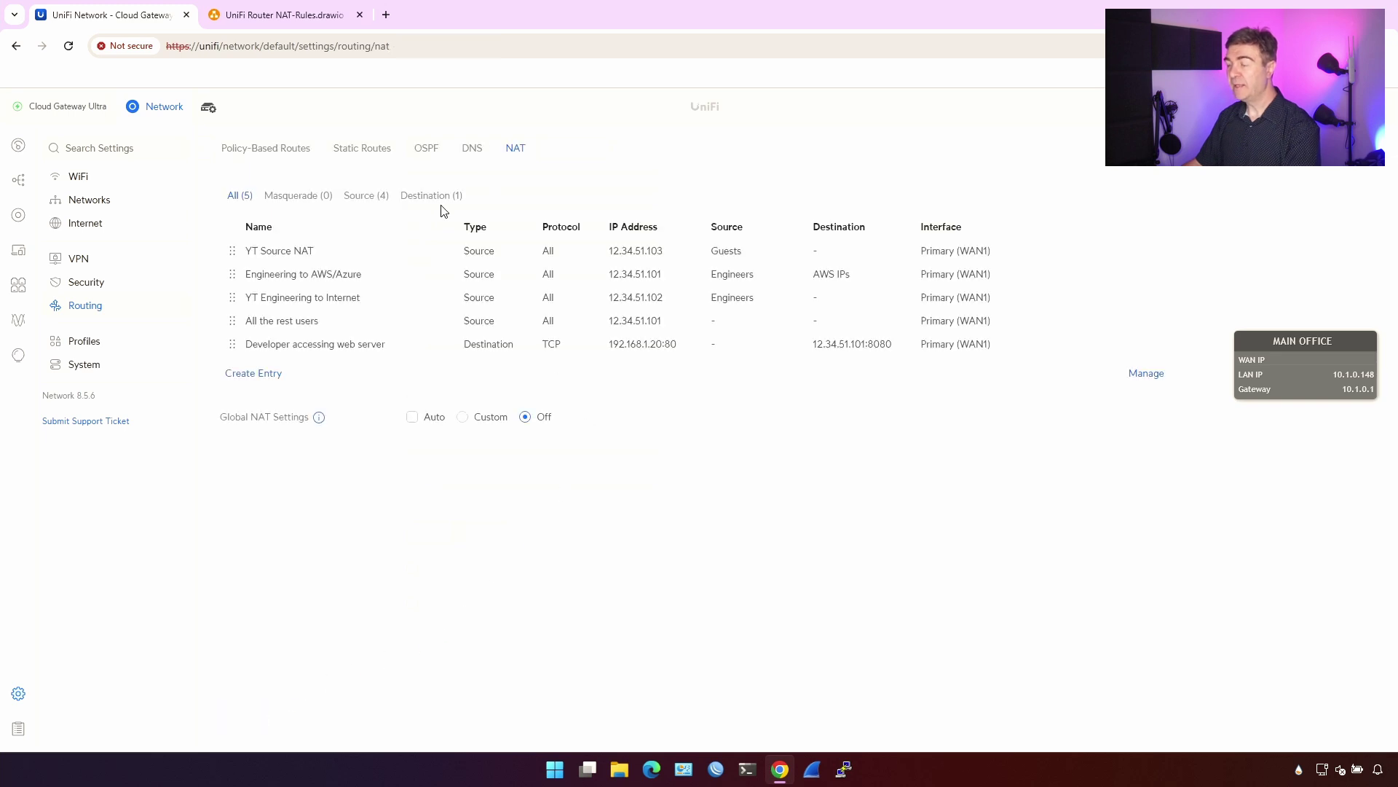
Restrict the web server destination rule to the source IPv4 address 7.7.7.7 and apply the change
{"action": "left_click", "coordinate": [429, 195]}
{"action": "mouse_move", "coordinate": [744, 284]}
{"action": "left_mouse_down"}
{"action": "mouse_move", "coordinate": [705, 269]}
{"action": "mouse_move", "coordinate": [968, 284]}
{"action": "mouse_move", "coordinate": [987, 265]}
{"action": "mouse_move", "coordinate": [910, 240]}
{"action": "mouse_move", "coordinate": [875, 278]}
{"action": "mouse_move", "coordinate": [657, 252]}
{"action": "mouse_move", "coordinate": [735, 262]}
{"action": "left_mouse_up"}
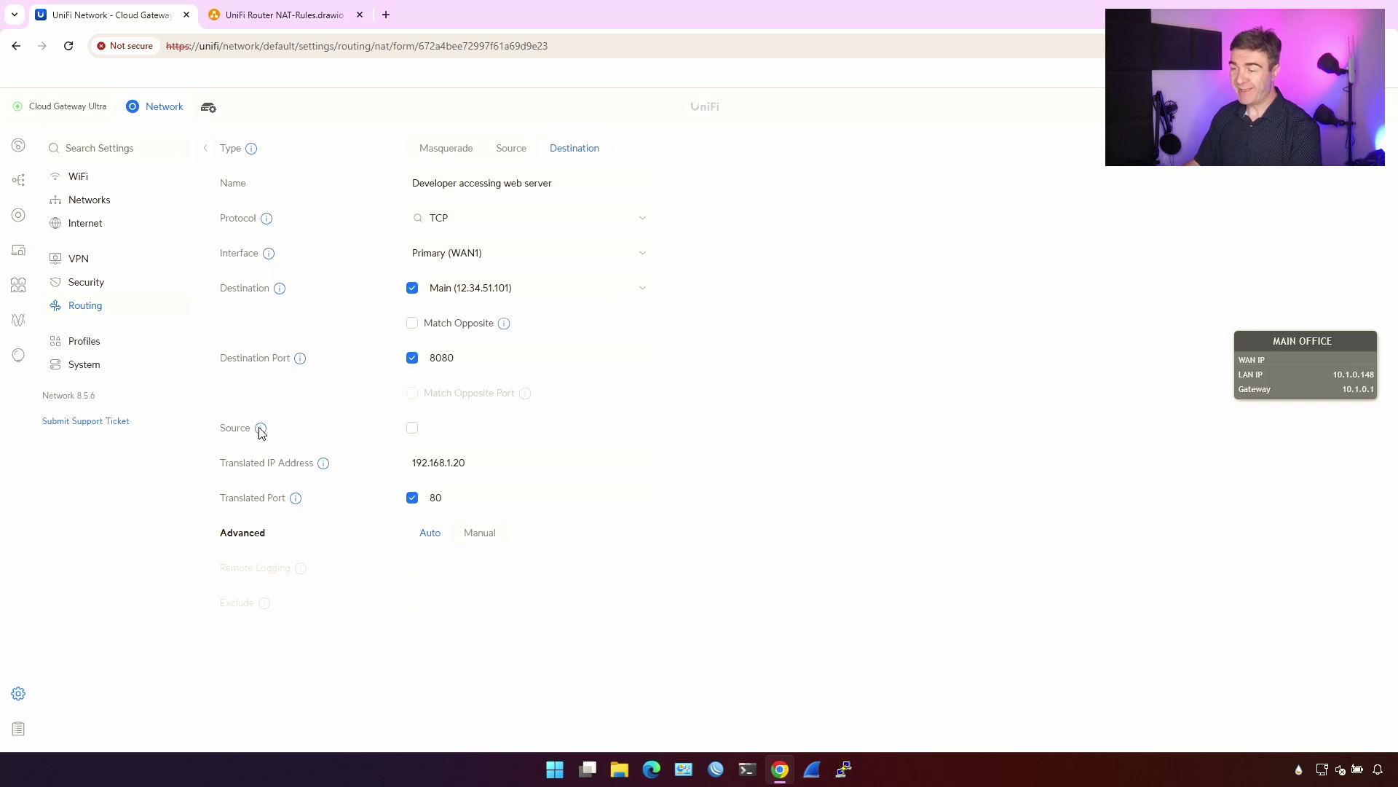
{"action": "left_click", "coordinate": [413, 432]}
{"action": "left_click", "coordinate": [481, 463]}
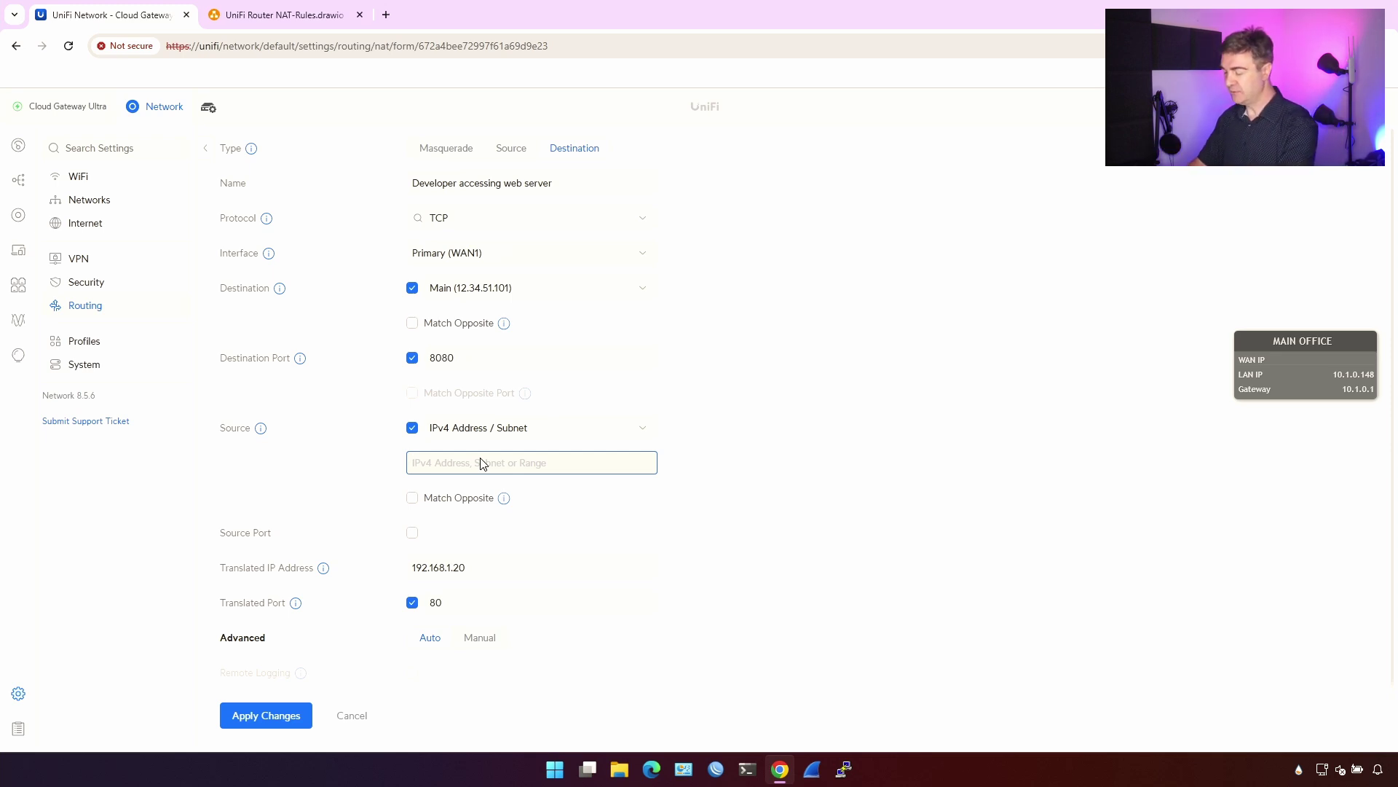
{"action": "type", "text": "7.7.7.7"}
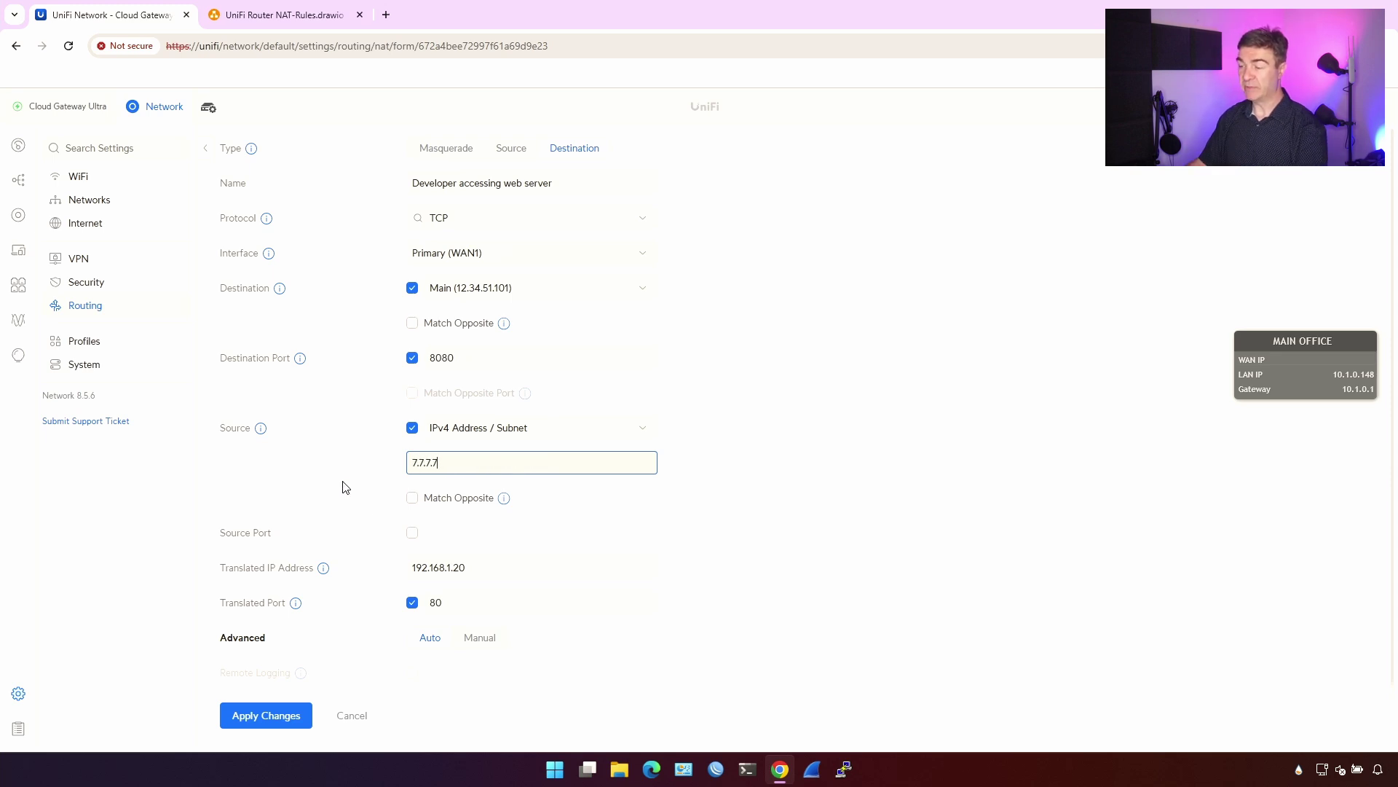
{"action": "left_click", "coordinate": [283, 715]}
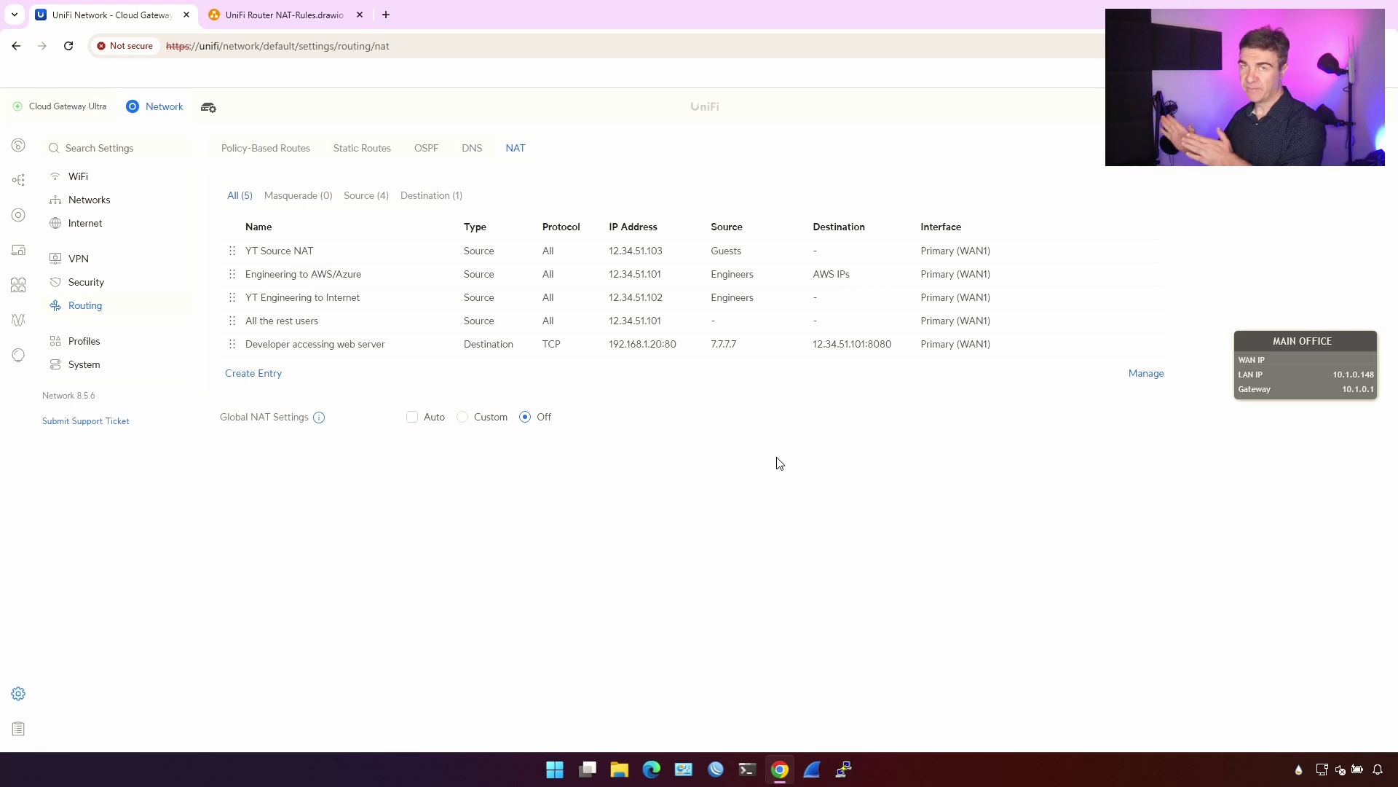
Review the web server destination rule and its translated IP address, and compare it with the configured network subnets
{"action": "left_click_drag", "start_coordinate": [674, 365], "coordinate": [612, 343]}
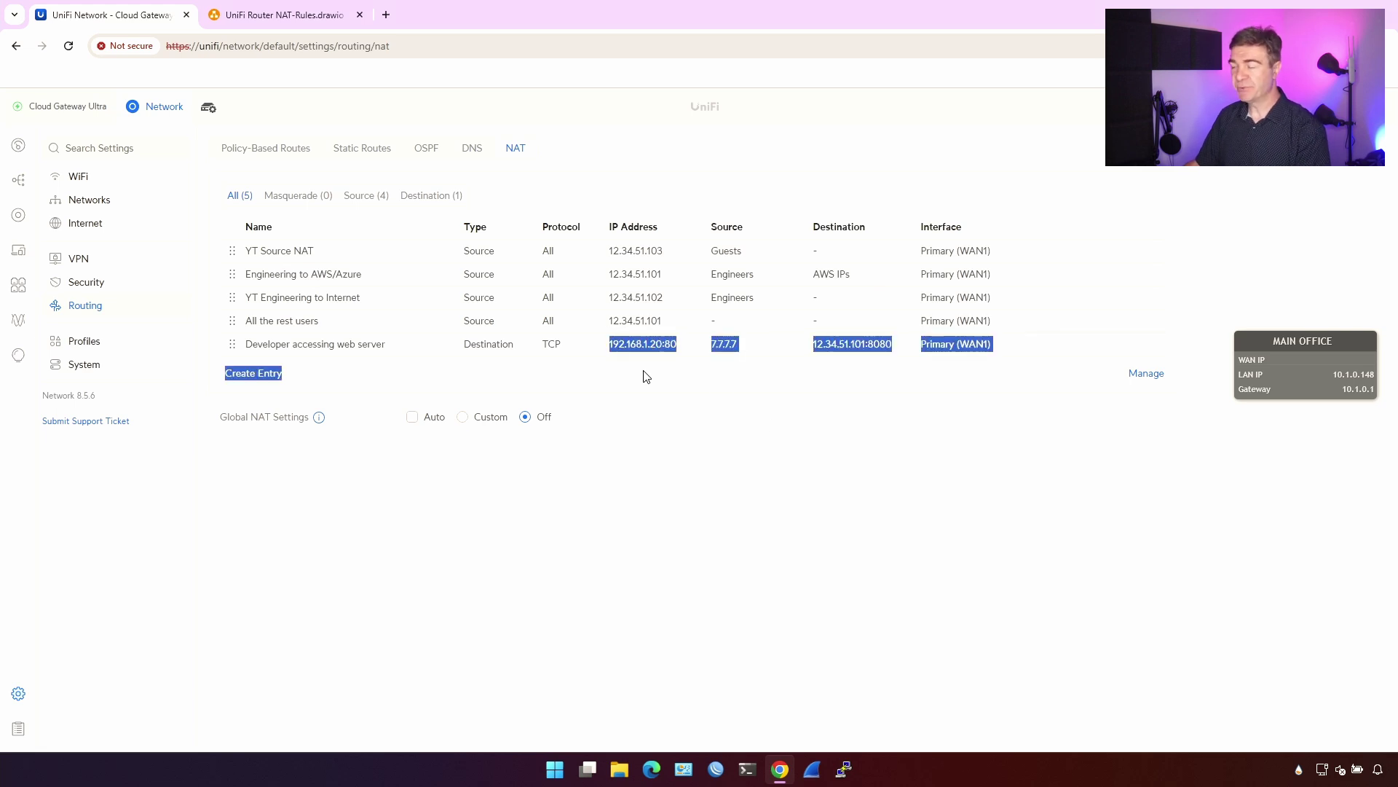
{"action": "left_click", "coordinate": [625, 376]}
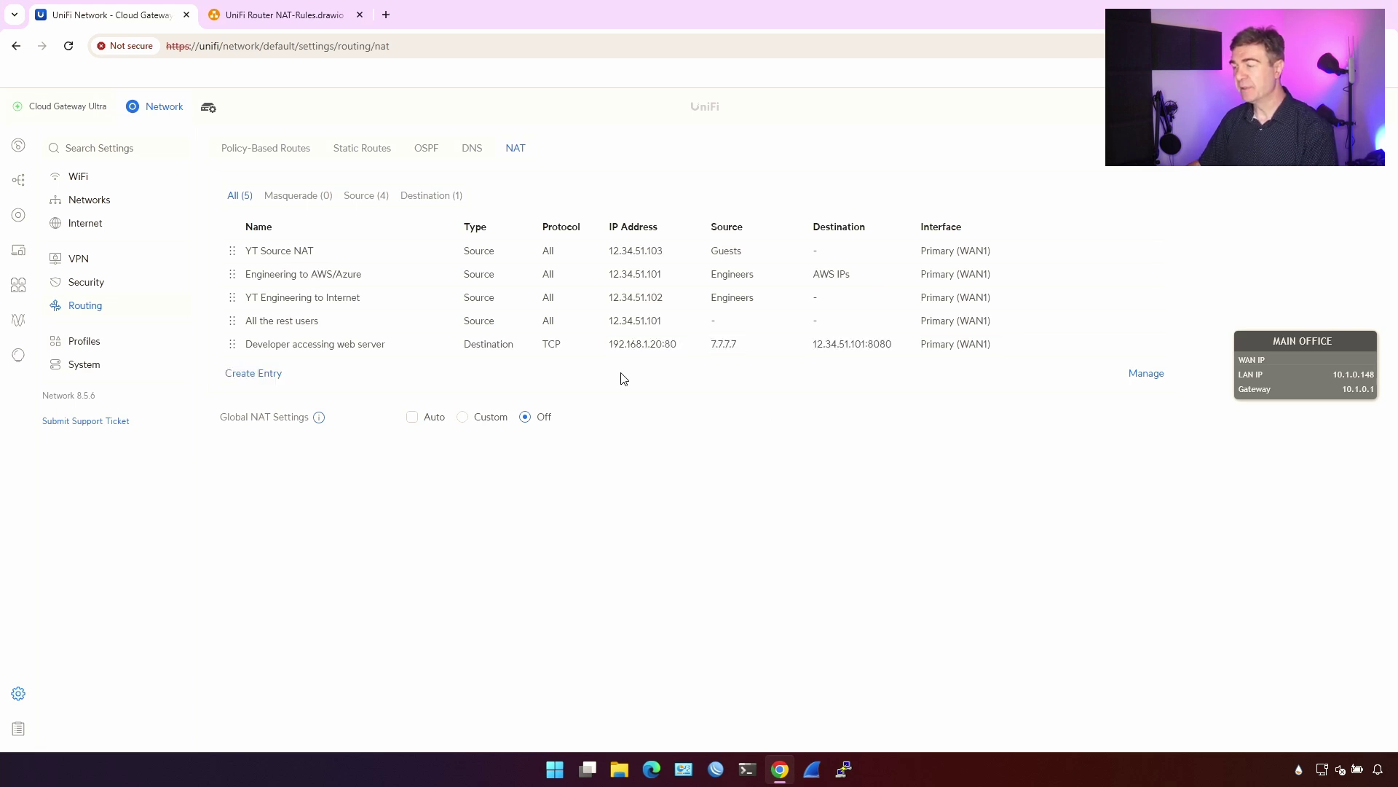
{"action": "left_click", "coordinate": [426, 198]}
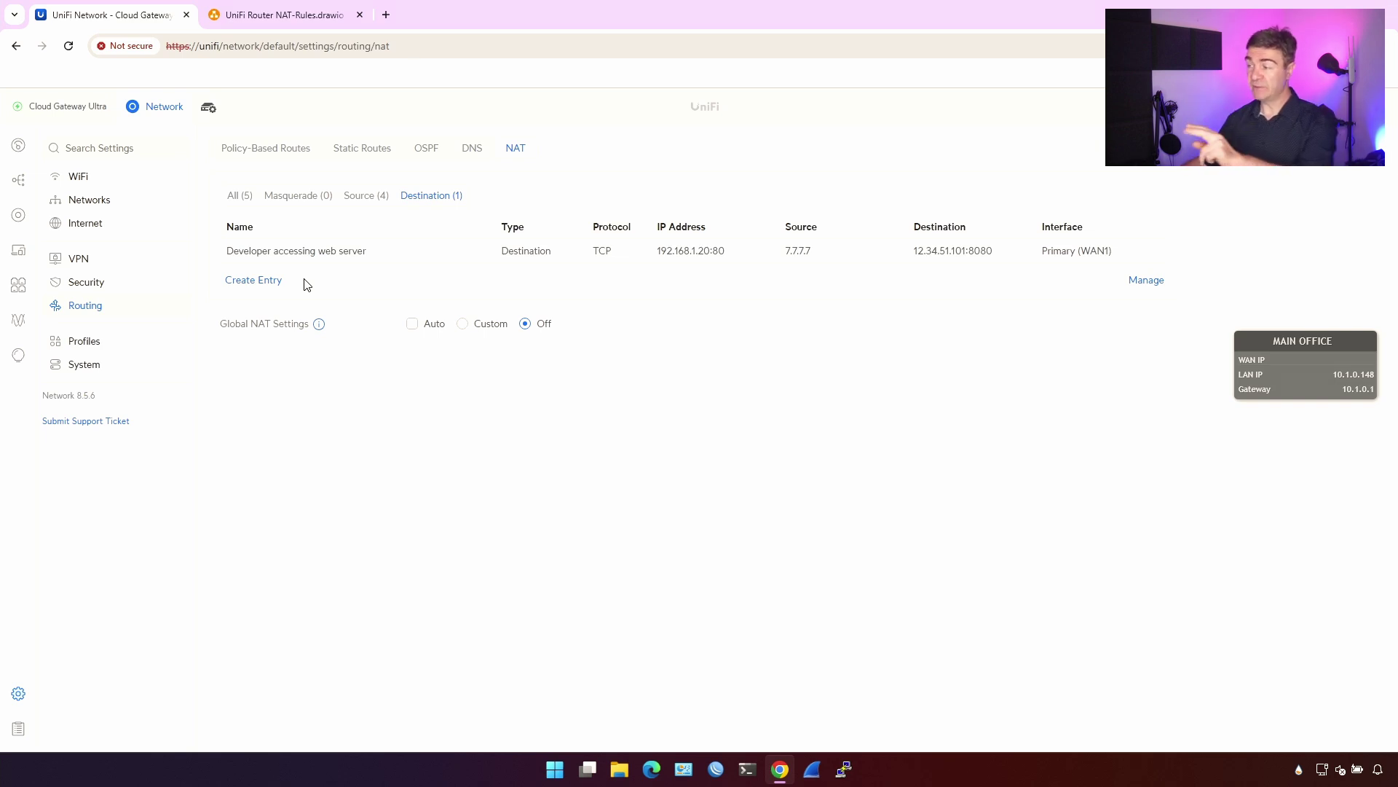
{"action": "left_click_drag", "start_coordinate": [658, 253], "coordinate": [712, 256]}
{"action": "left_click", "coordinate": [711, 256]}
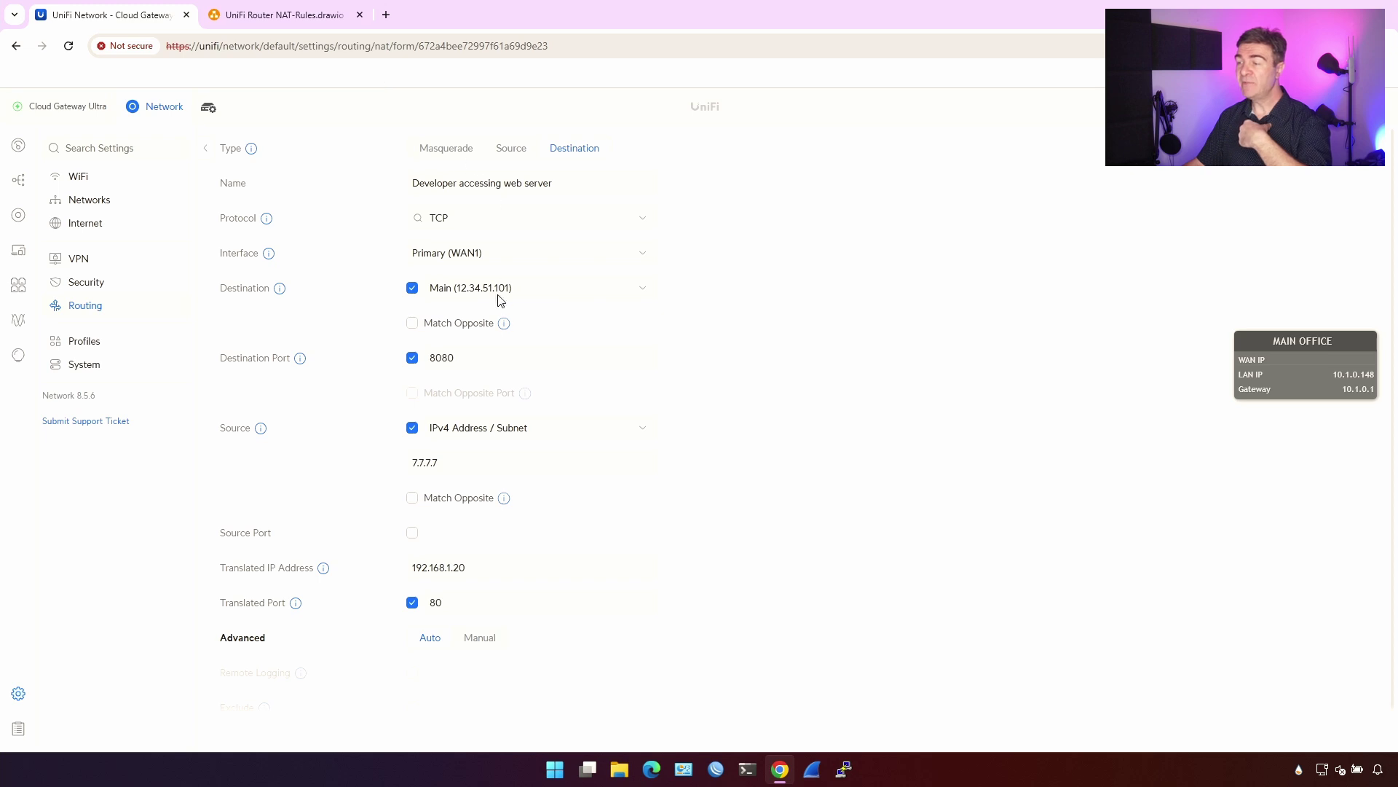
{"action": "double_click", "coordinate": [484, 575]}
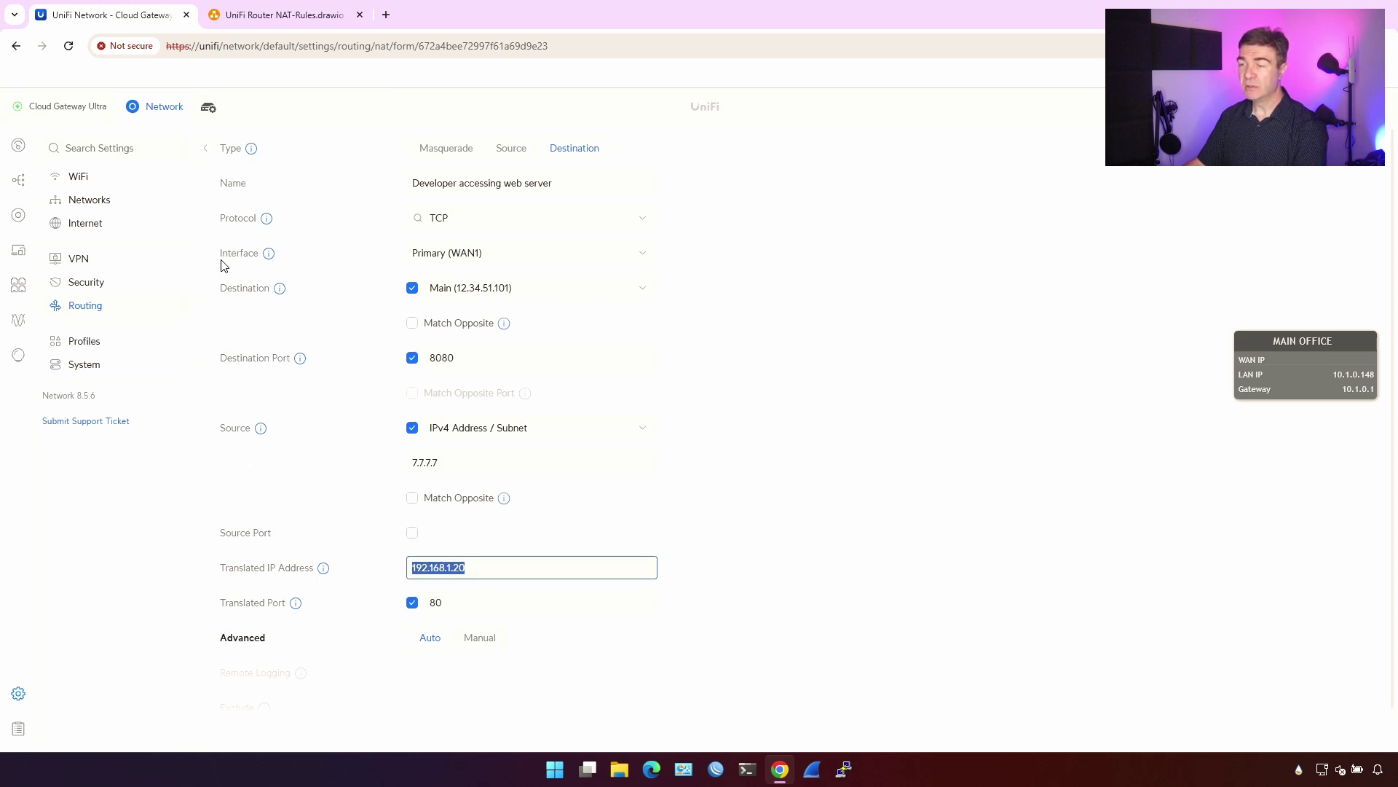
{"action": "left_click", "coordinate": [128, 200]}
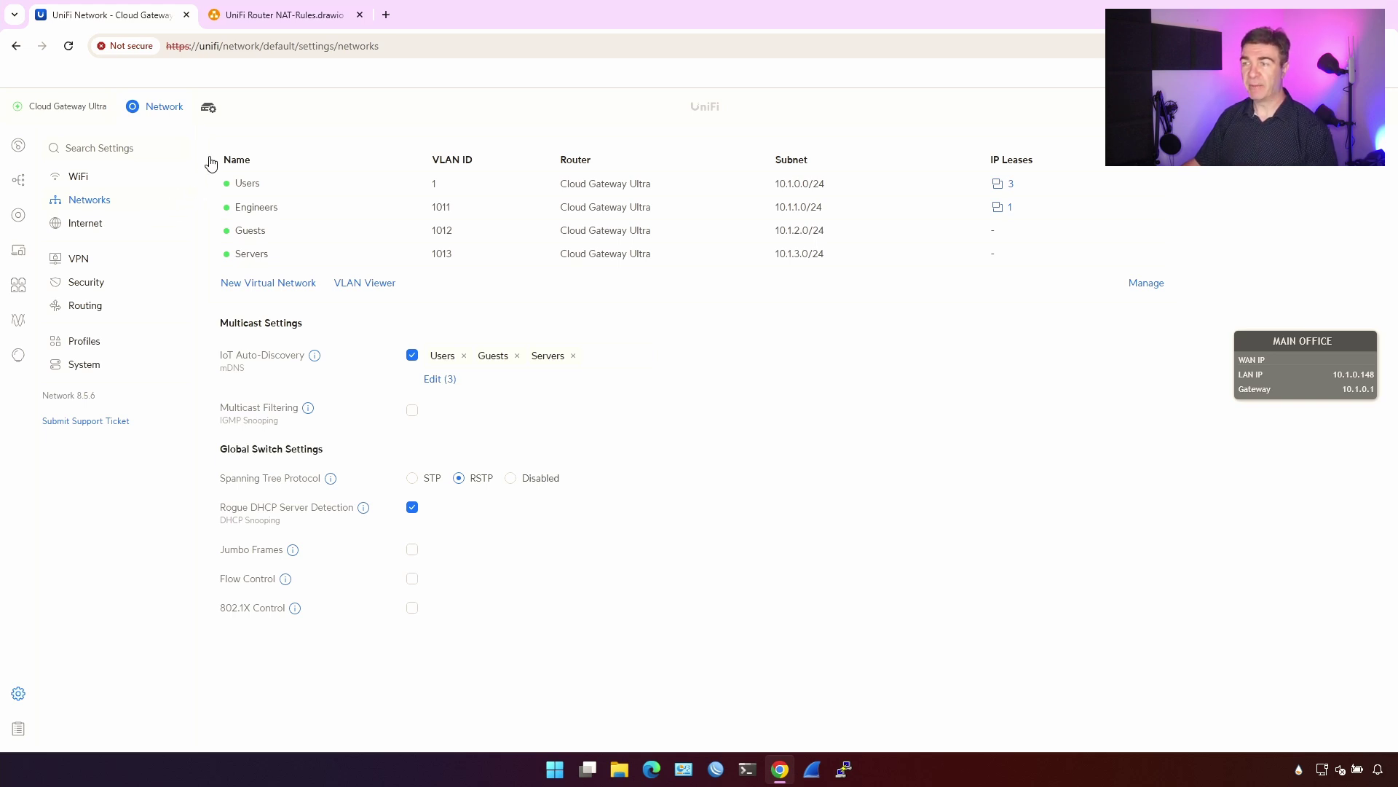
Switch to the draw.io diagram and check the third destination NAT mapping's public address and port
{"action": "left_click", "coordinate": [277, 15]}
{"action": "left_click", "coordinate": [407, 386]}
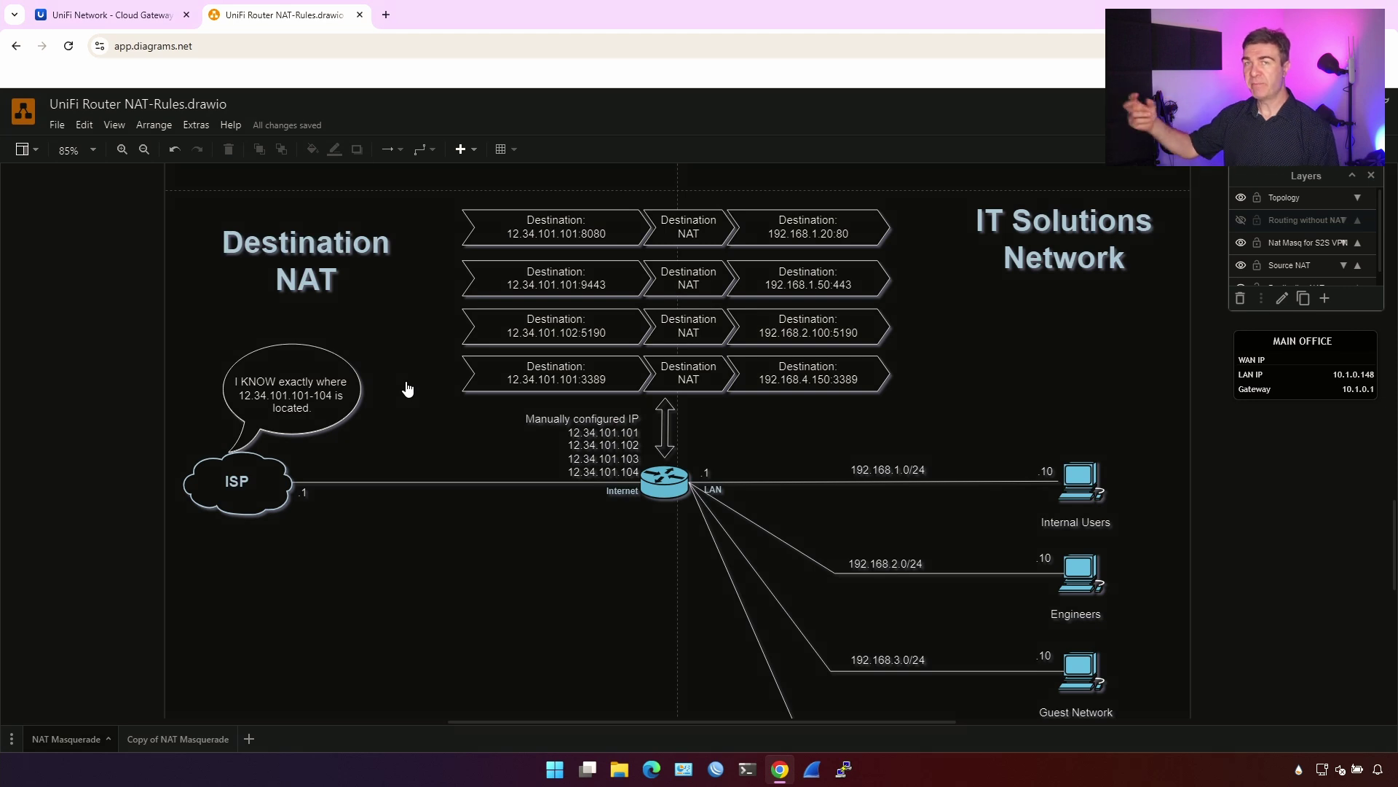
{"action": "double_click", "coordinate": [575, 337]}
{"action": "left_click", "coordinate": [356, 357]}
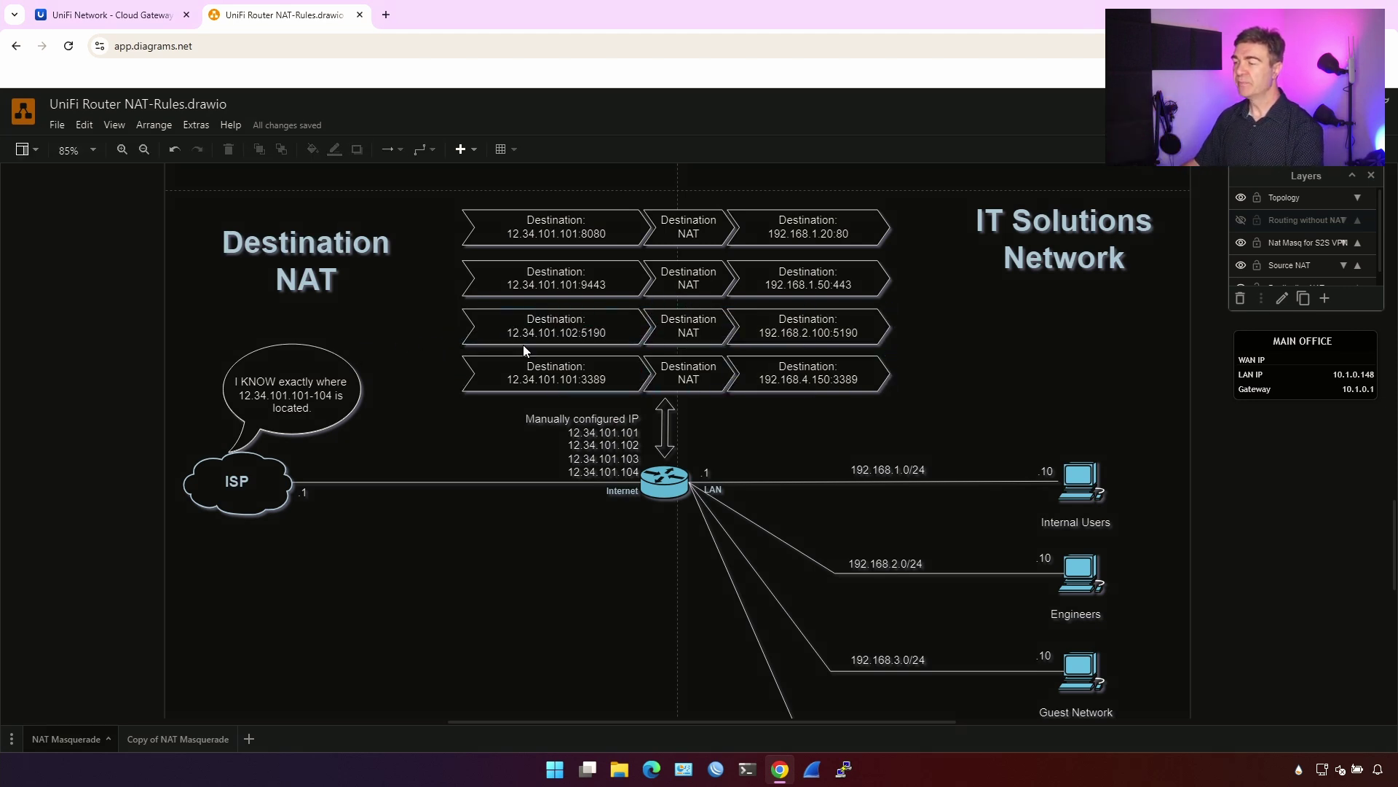
Return to UniFi and start a new destination NAT rule named "VNC port"
{"action": "left_click", "coordinate": [122, 19]}
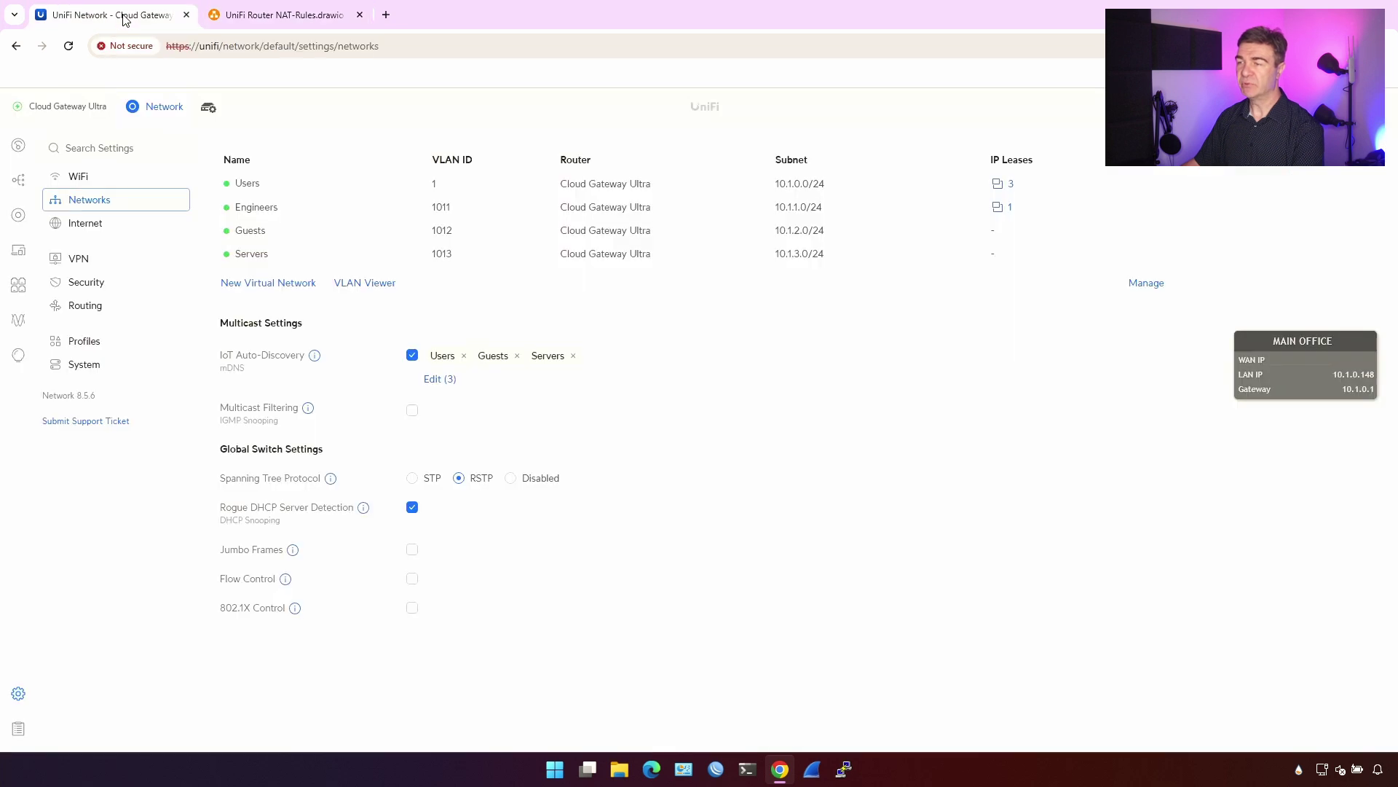
{"action": "double_click", "coordinate": [125, 308]}
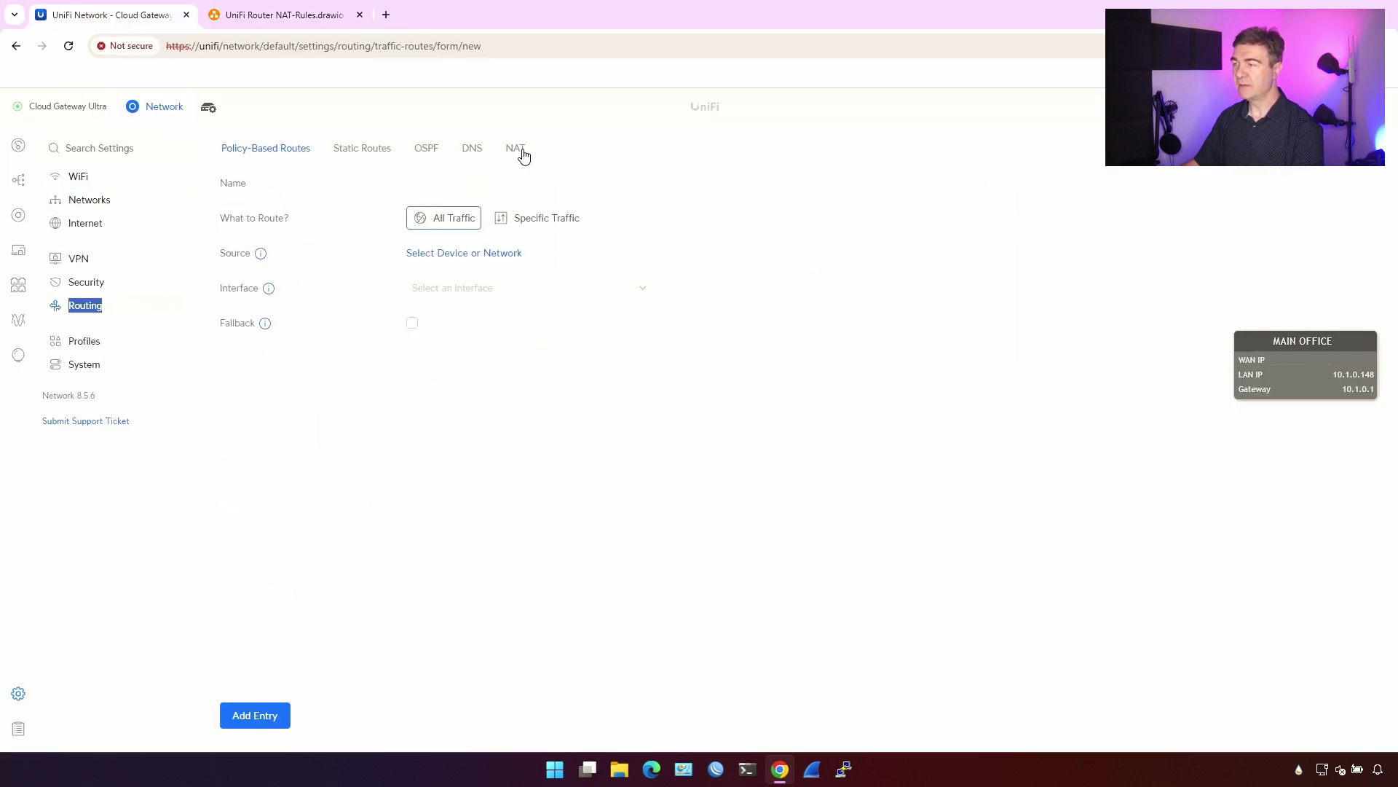
{"action": "left_click", "coordinate": [520, 149]}
{"action": "left_click", "coordinate": [412, 197]}
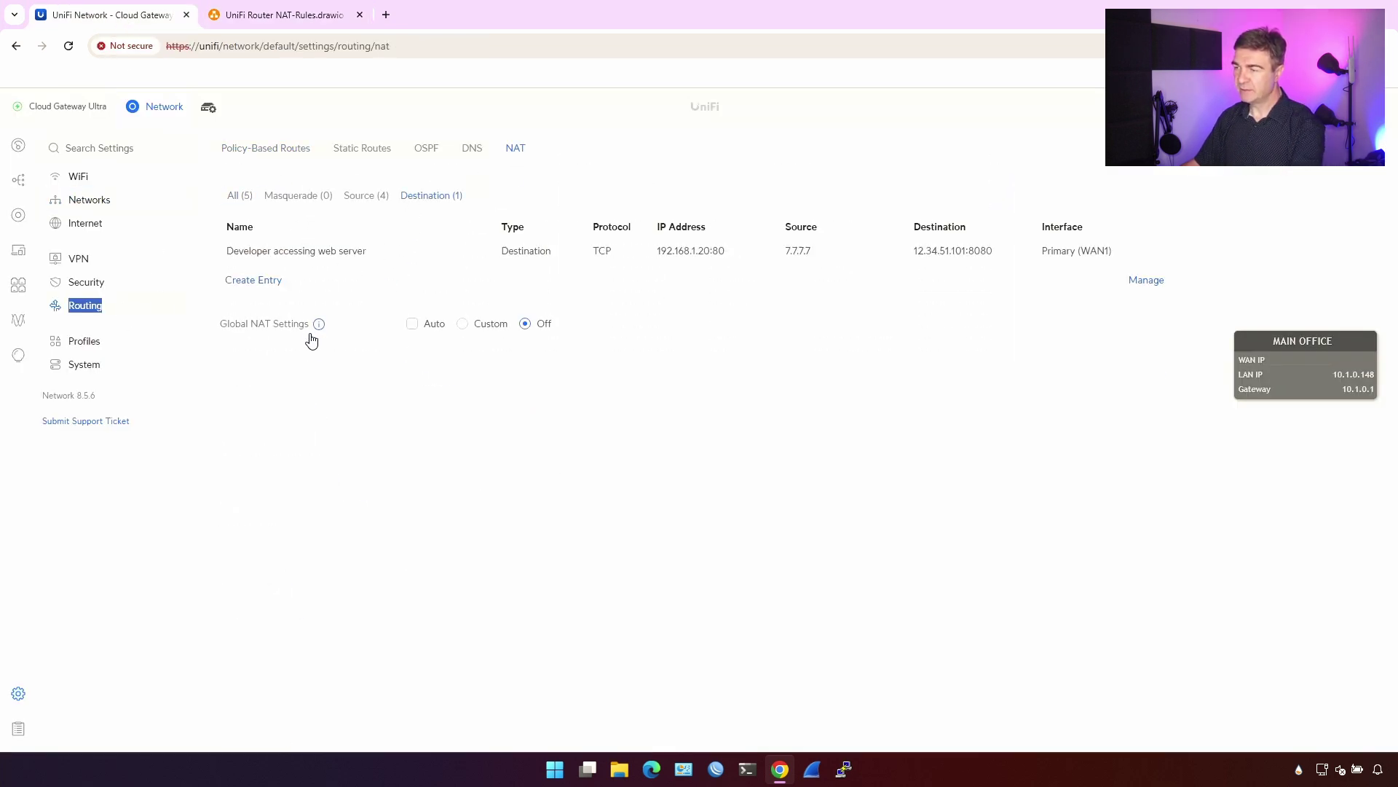
{"action": "left_click", "coordinate": [271, 283]}
{"action": "left_click", "coordinate": [517, 188]}
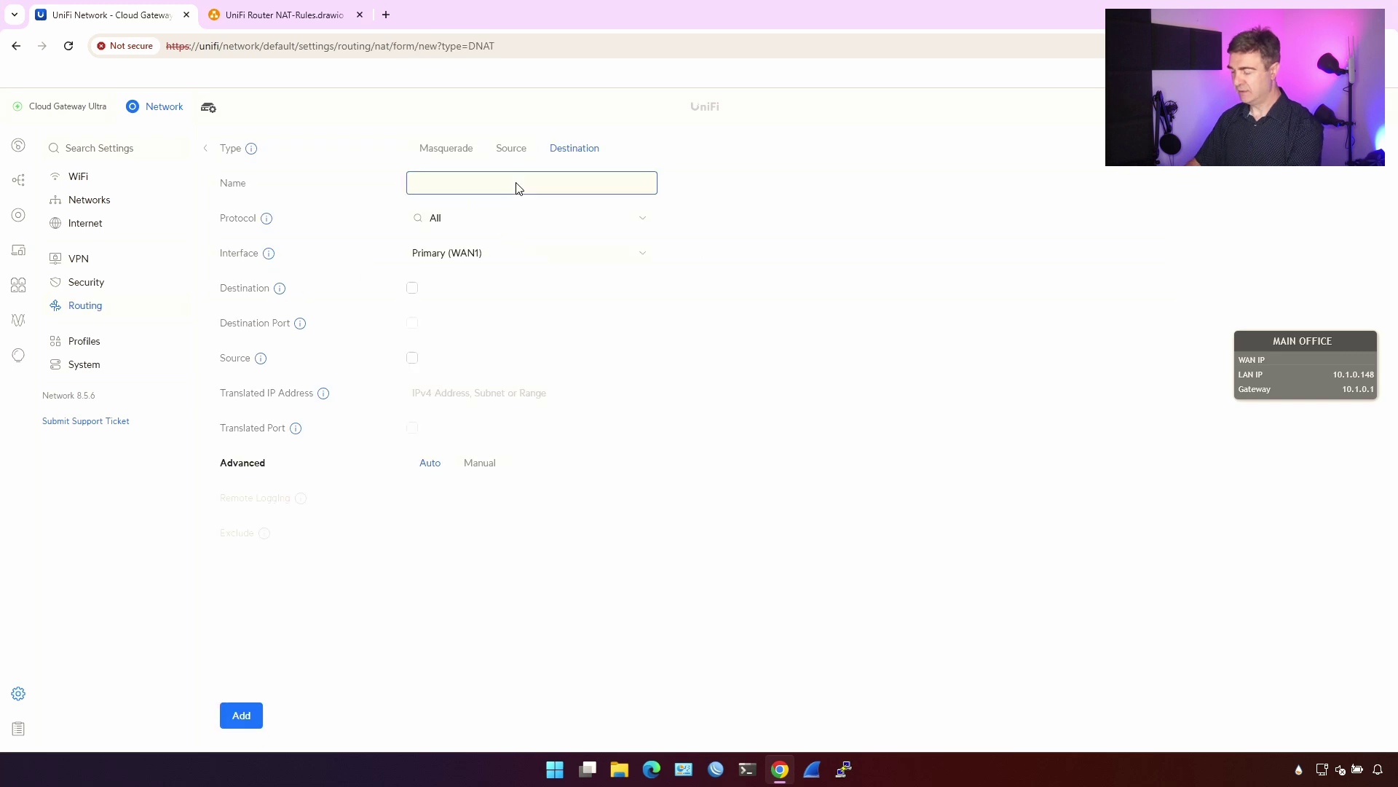
{"action": "type", "text": "VNC p"}
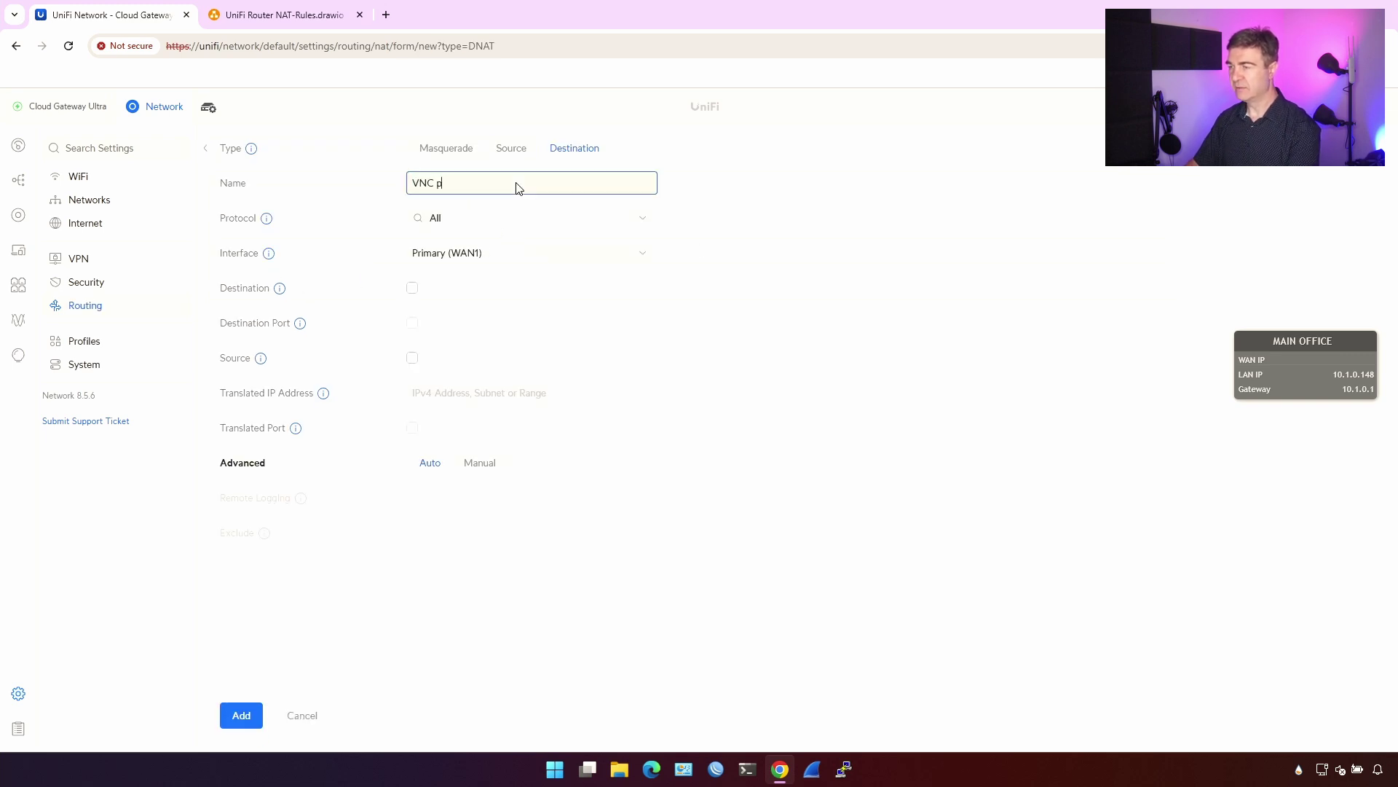
{"action": "type", "text": "ort"}
{"action": "key", "text": "BackSpace"}
{"action": "type", "text": "rt"}
Set the VNC rule's protocol to TCP and its interface to Primary (WAN1)
{"action": "left_click", "coordinate": [533, 217]}
{"action": "type", "text": "TCP"}
{"action": "left_click", "coordinate": [490, 255]}
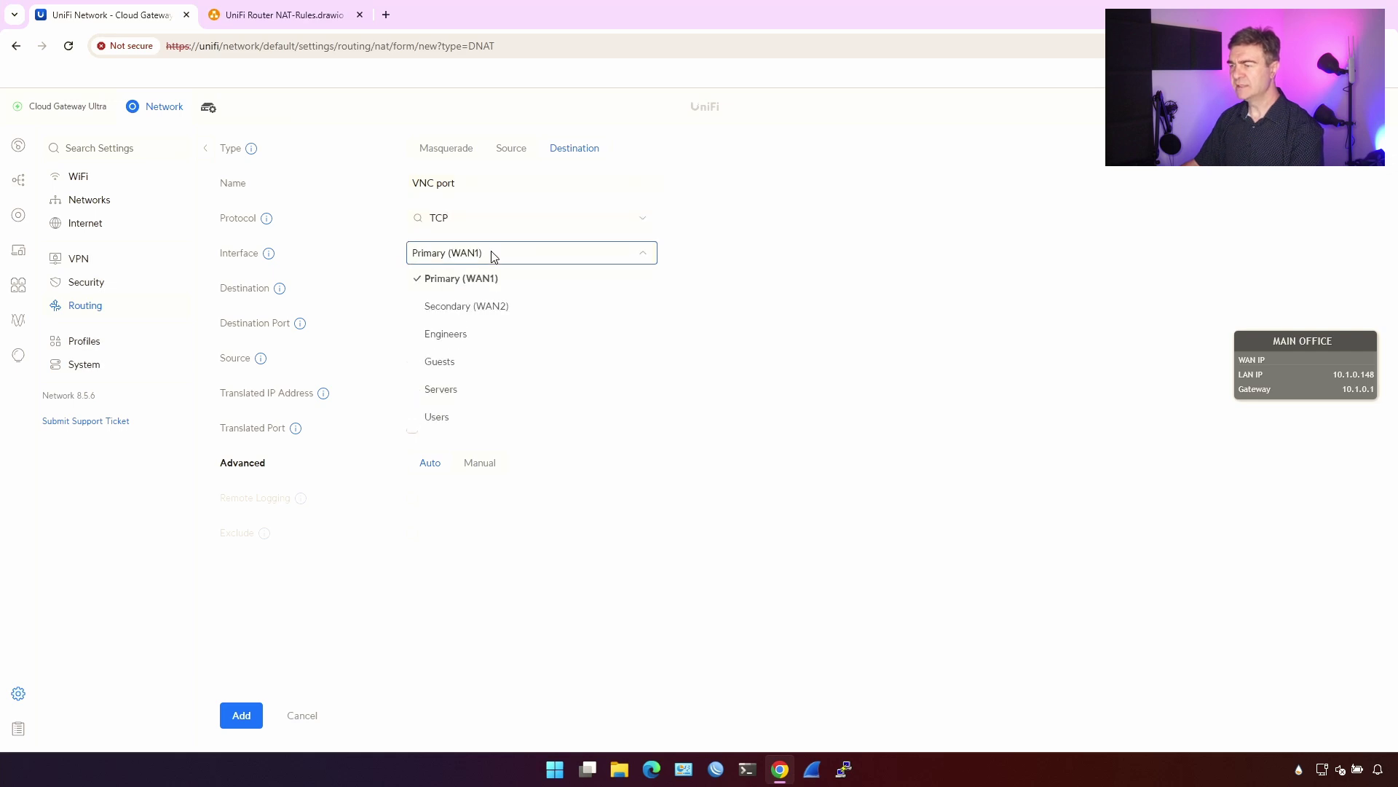
{"action": "left_click", "coordinate": [490, 284]}
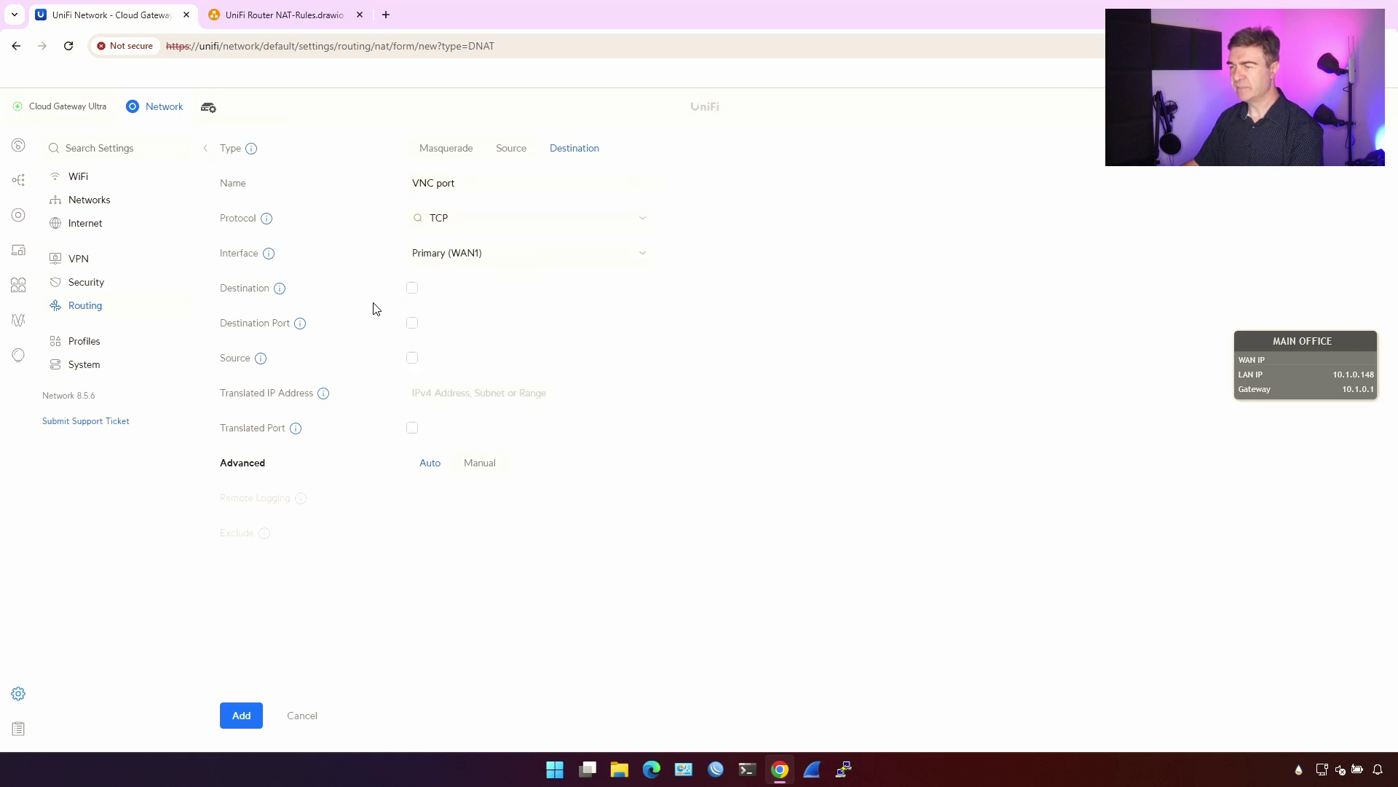
Match the VNC rule to destination address 12.34.51.102 and destination port 5190
{"action": "left_click", "coordinate": [412, 288]}
{"action": "left_click", "coordinate": [472, 290]}
{"action": "left_click", "coordinate": [510, 368]}
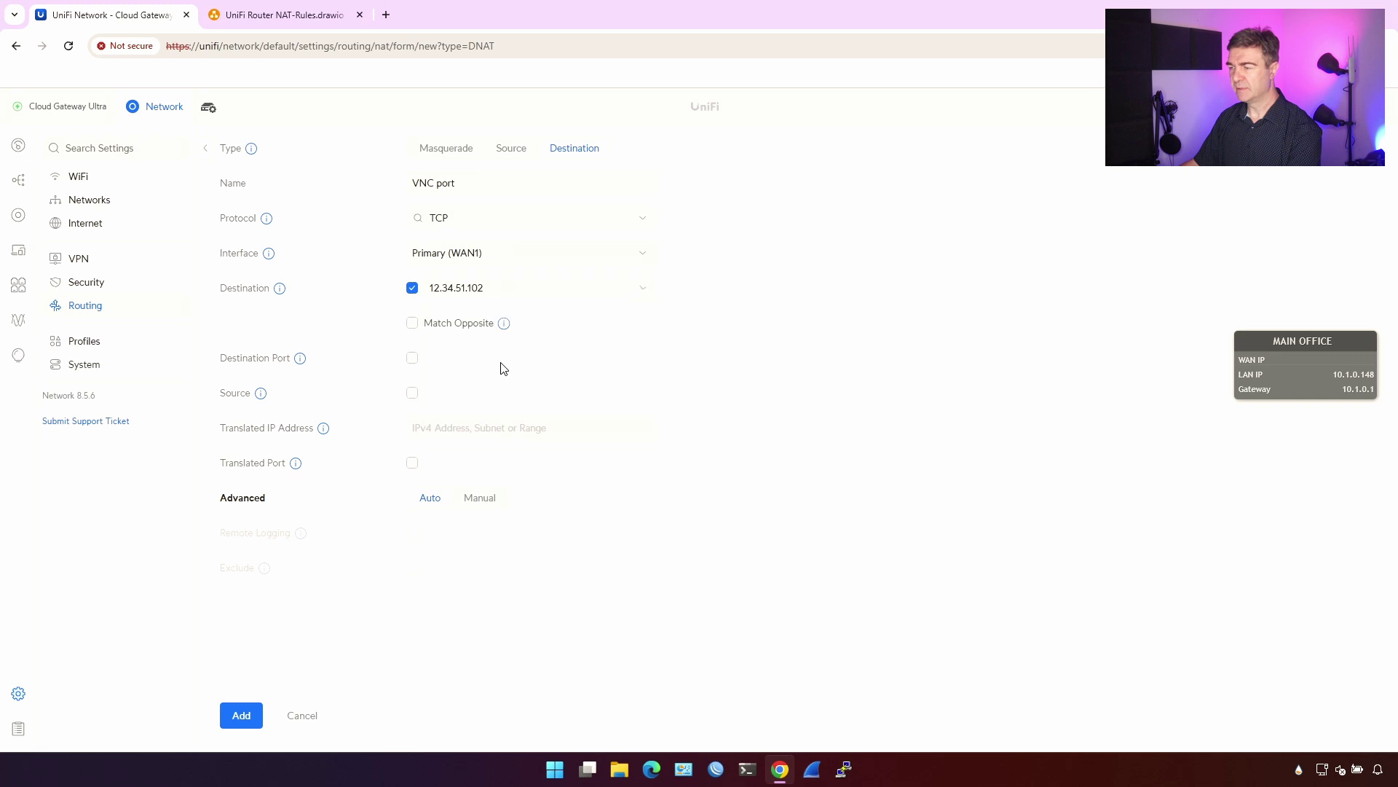
{"action": "left_click", "coordinate": [412, 358]}
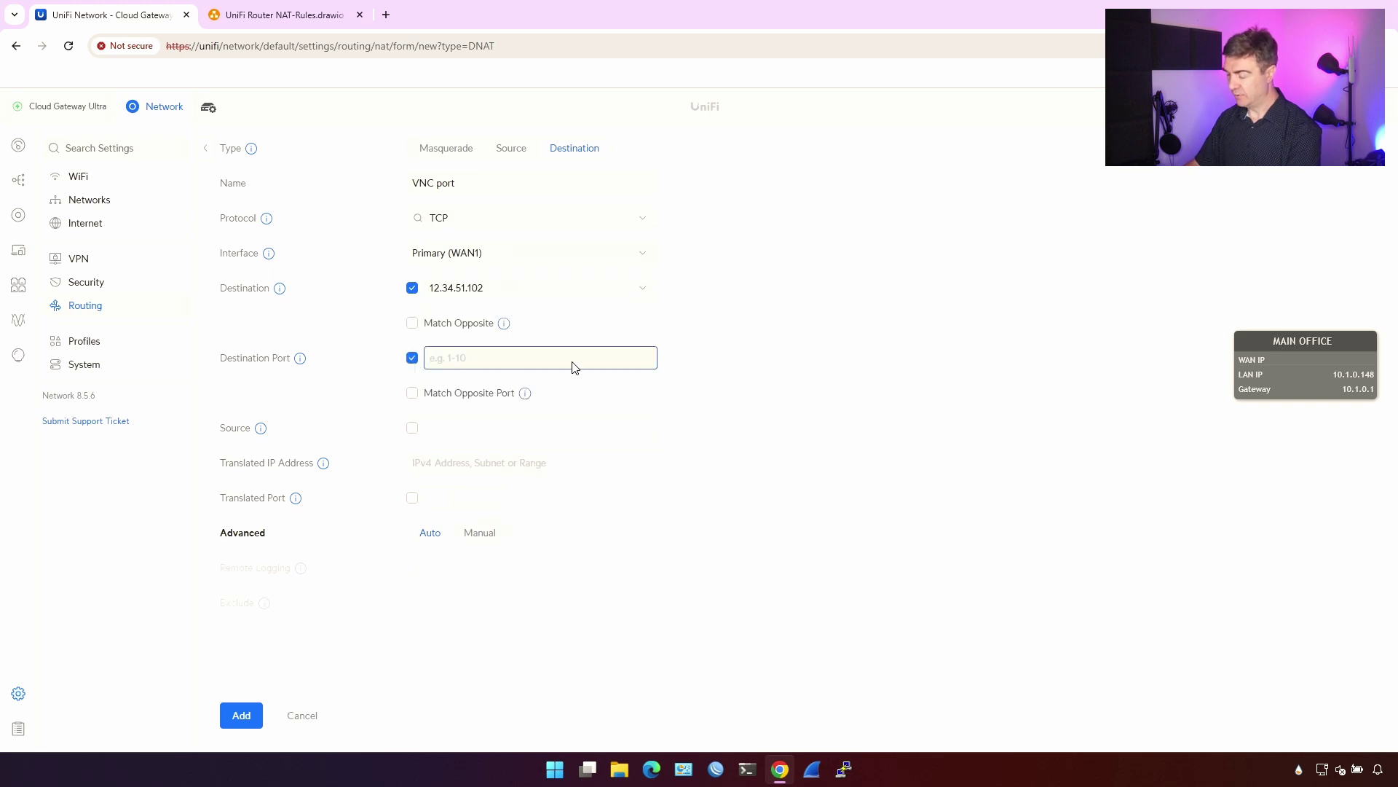
{"action": "type", "text": "5190"}
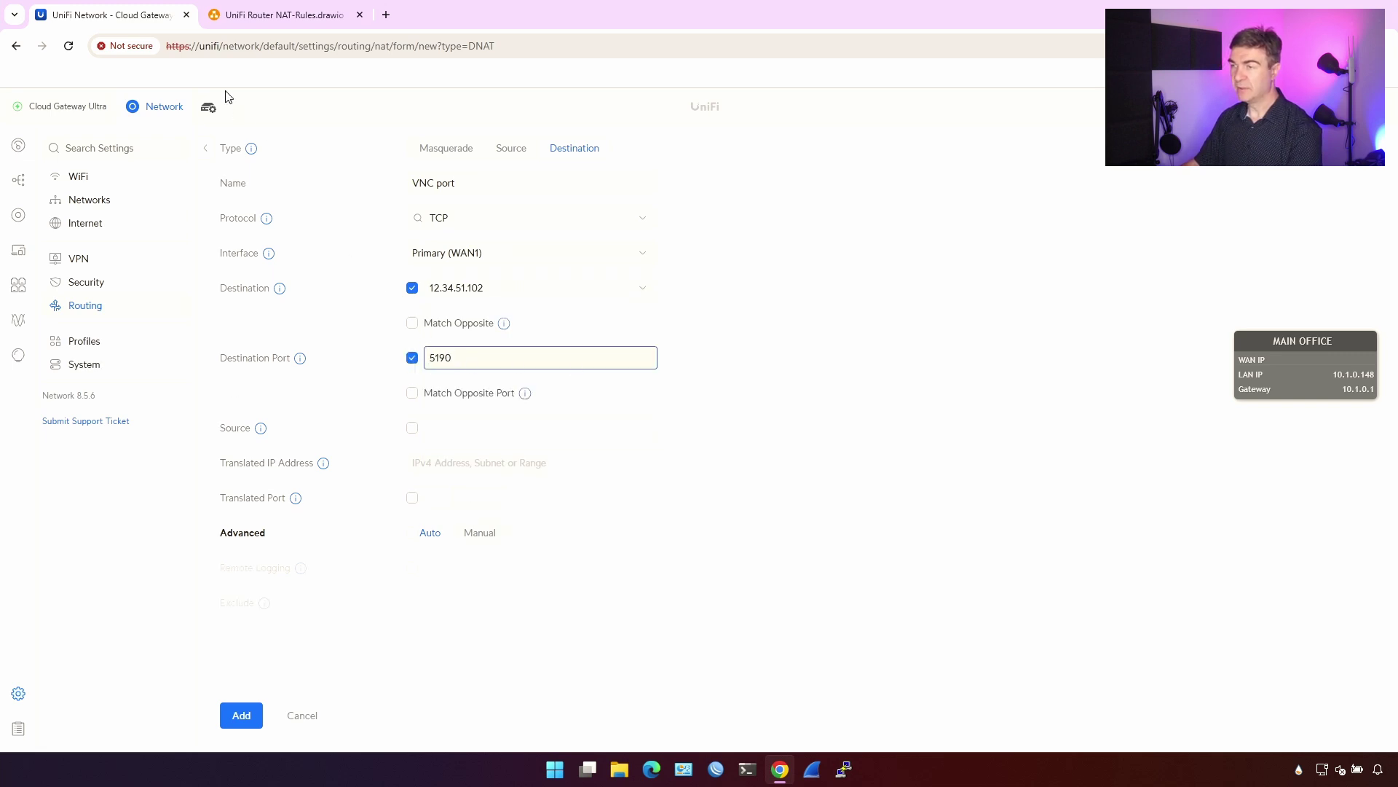
Look up the VNC mapping's internal address in the draw.io diagram and set the translated IP address to 192.168.2.100 in UniFi
{"action": "left_click", "coordinate": [260, 14]}
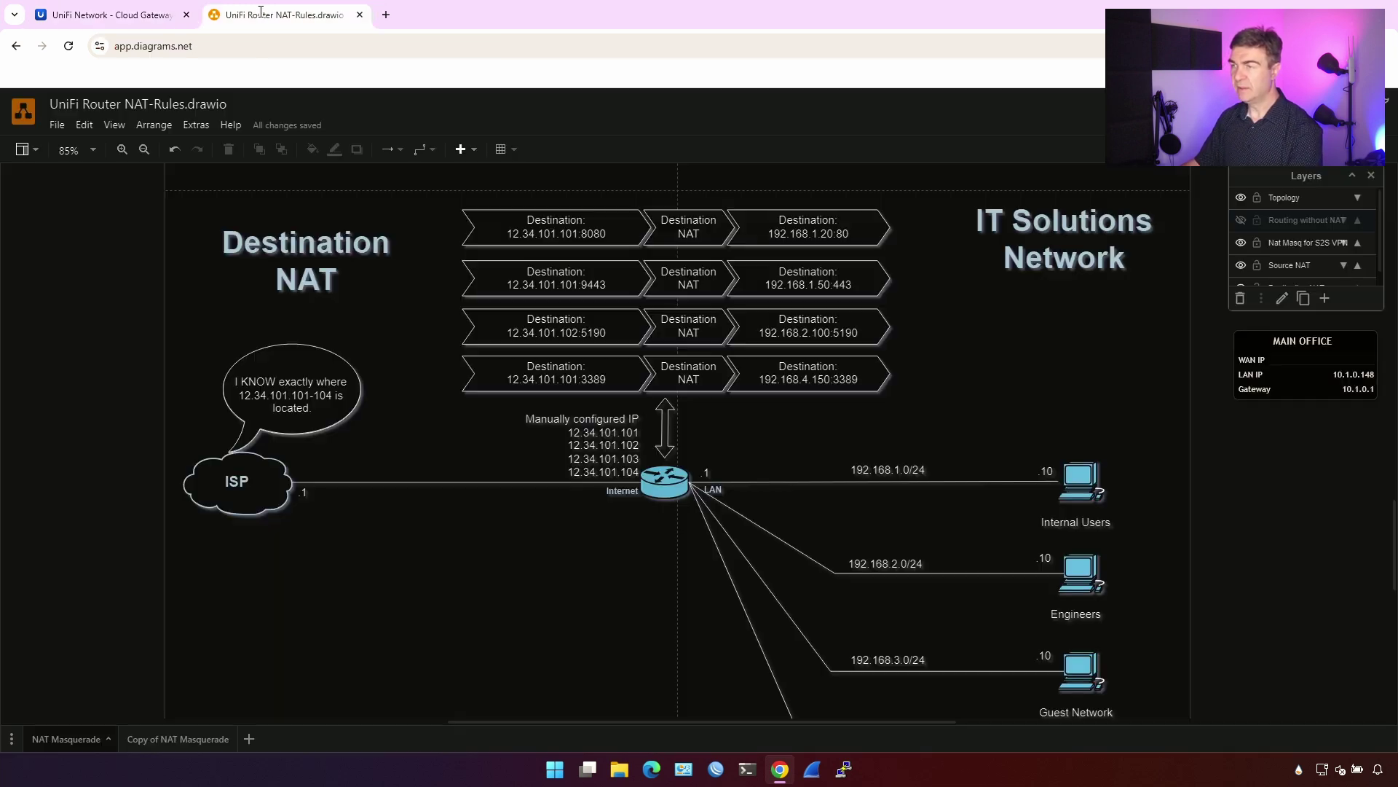
{"action": "left_click", "coordinate": [135, 16]}
{"action": "left_click", "coordinate": [459, 464]}
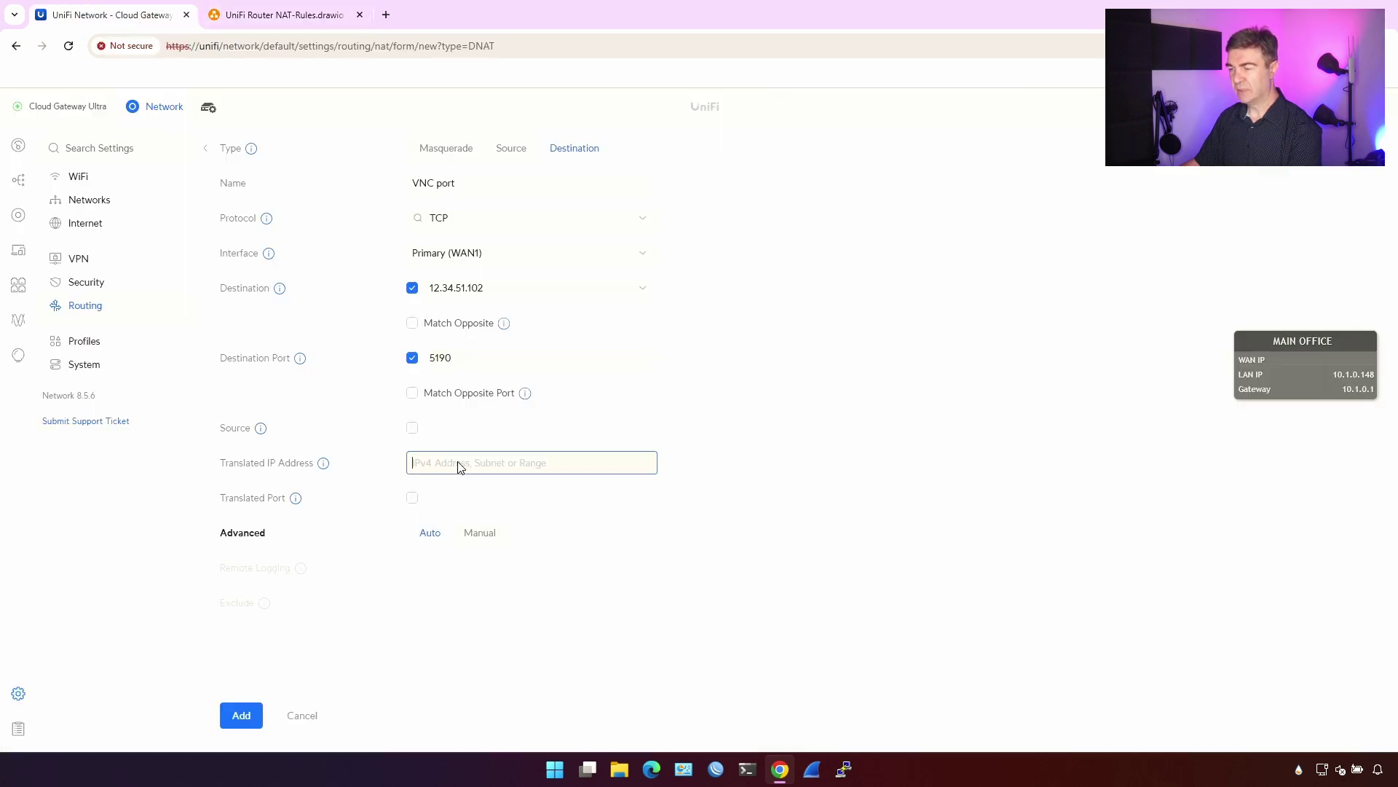
{"action": "type", "text": "192.68"}
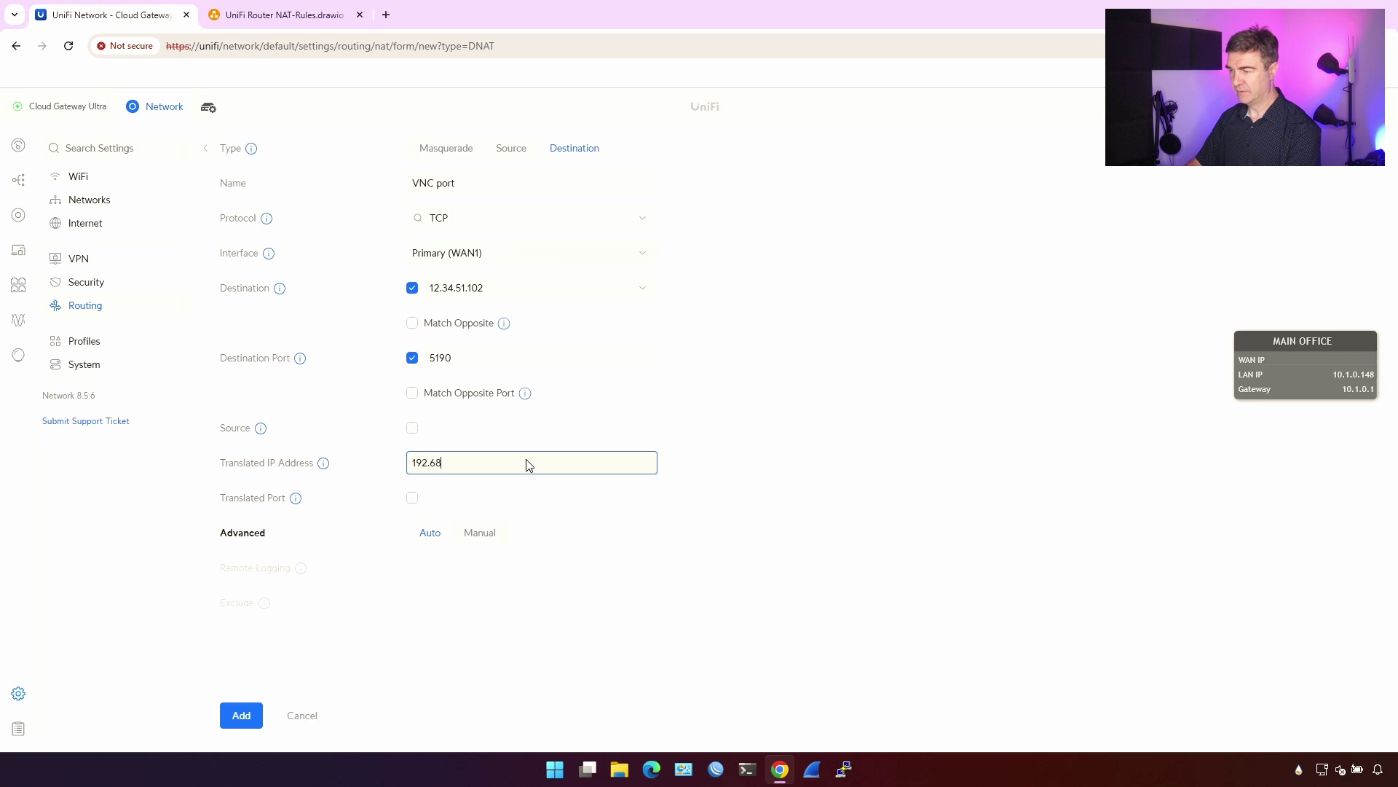
{"action": "key", "text": "BackSpace"}
{"action": "key", "text": "BackSpace"}
{"action": "type", "text": "168.2.1"}
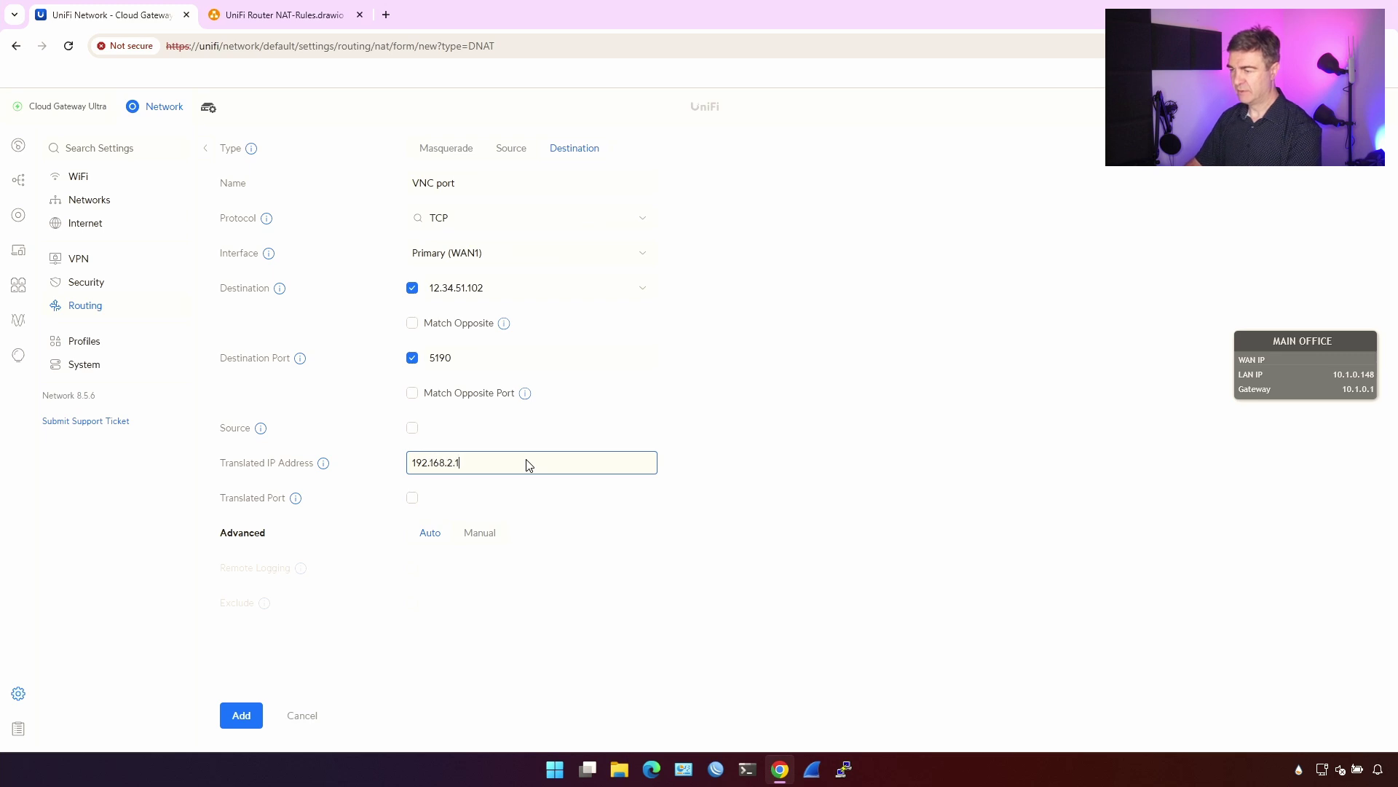
{"action": "type", "text": "00"}
Enable the translated port, set it to 5190, and add the VNC port rule
{"action": "key", "text": "Tab"}
{"action": "key", "text": "space"}
{"action": "left_click", "coordinate": [480, 358]}
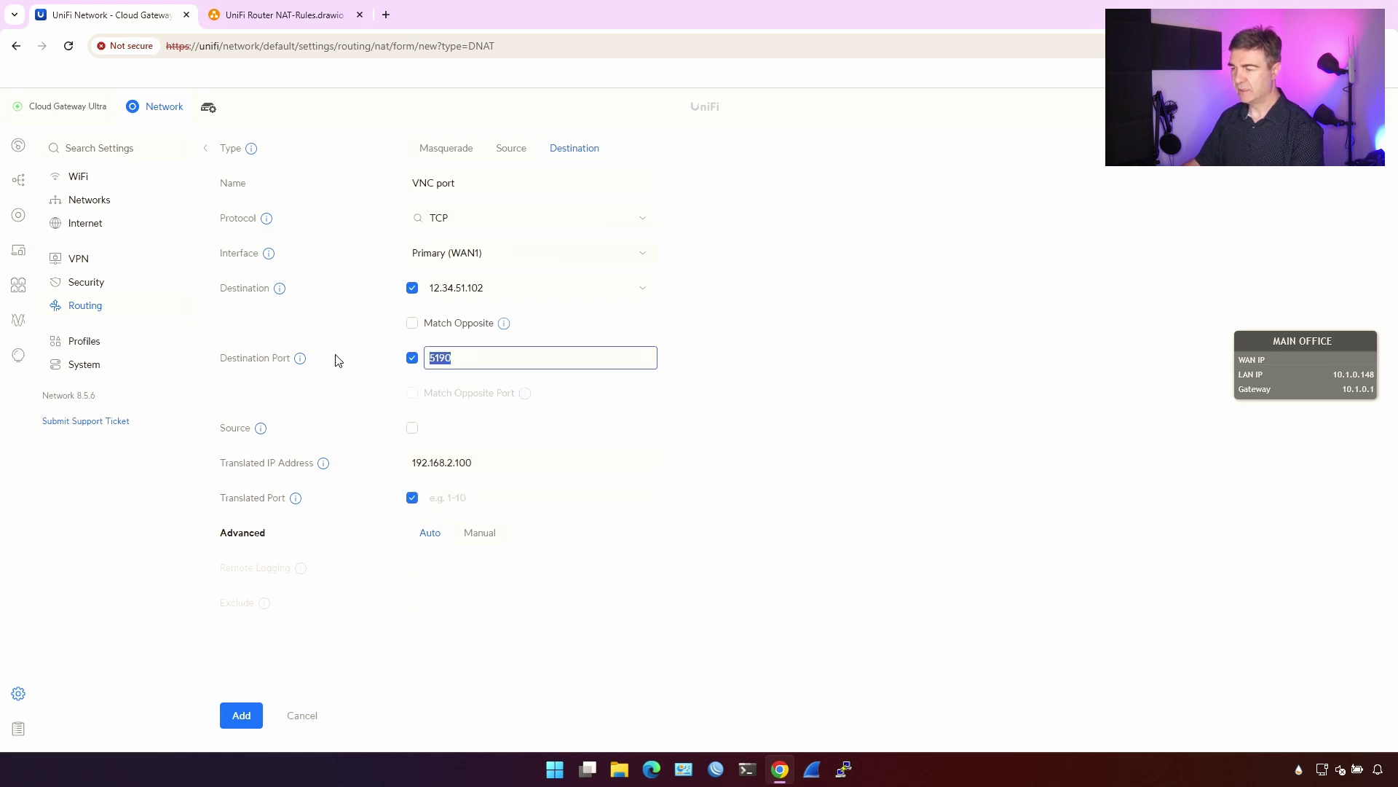
{"action": "left_click", "coordinate": [449, 500]}
{"action": "type", "text": "5190"}
{"action": "left_click", "coordinate": [412, 498]}
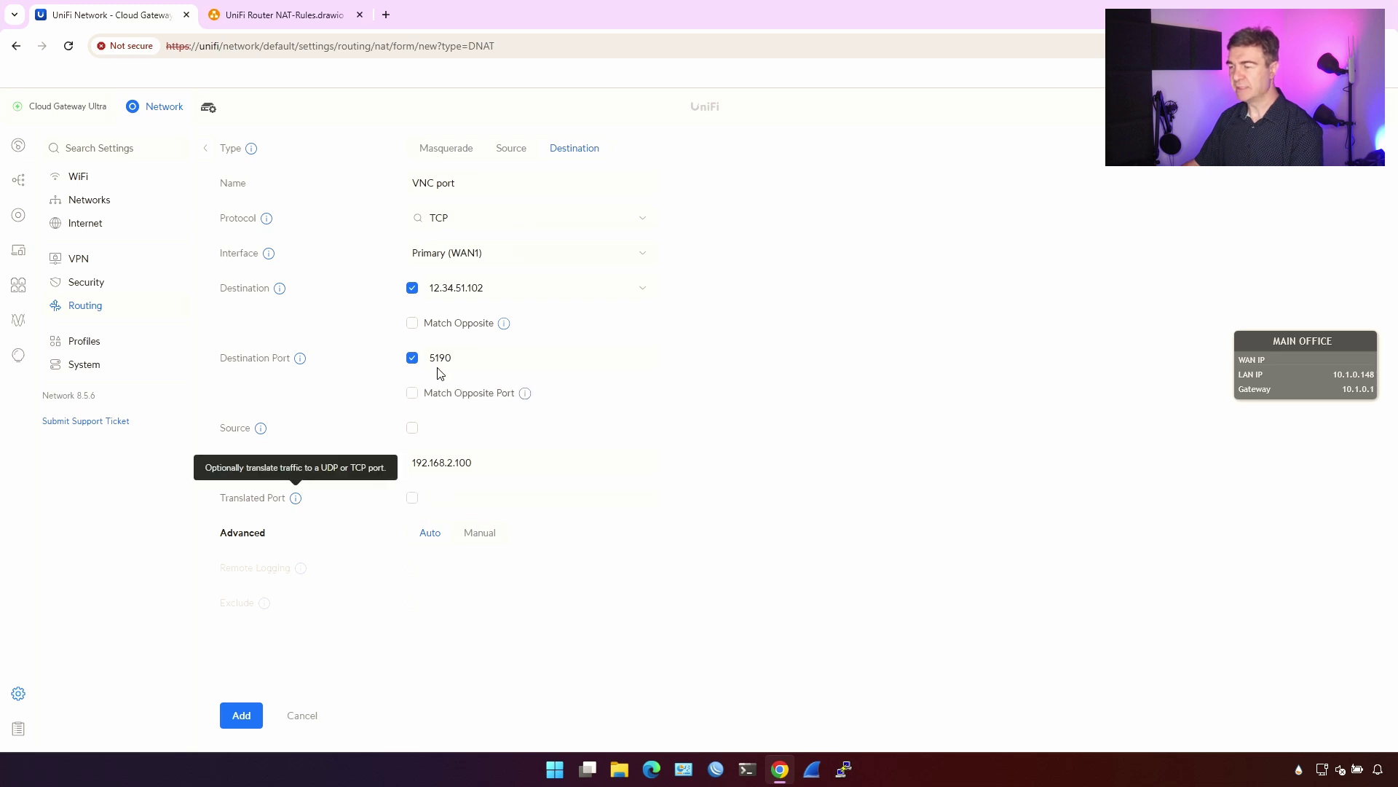
{"action": "left_click", "coordinate": [412, 498]}
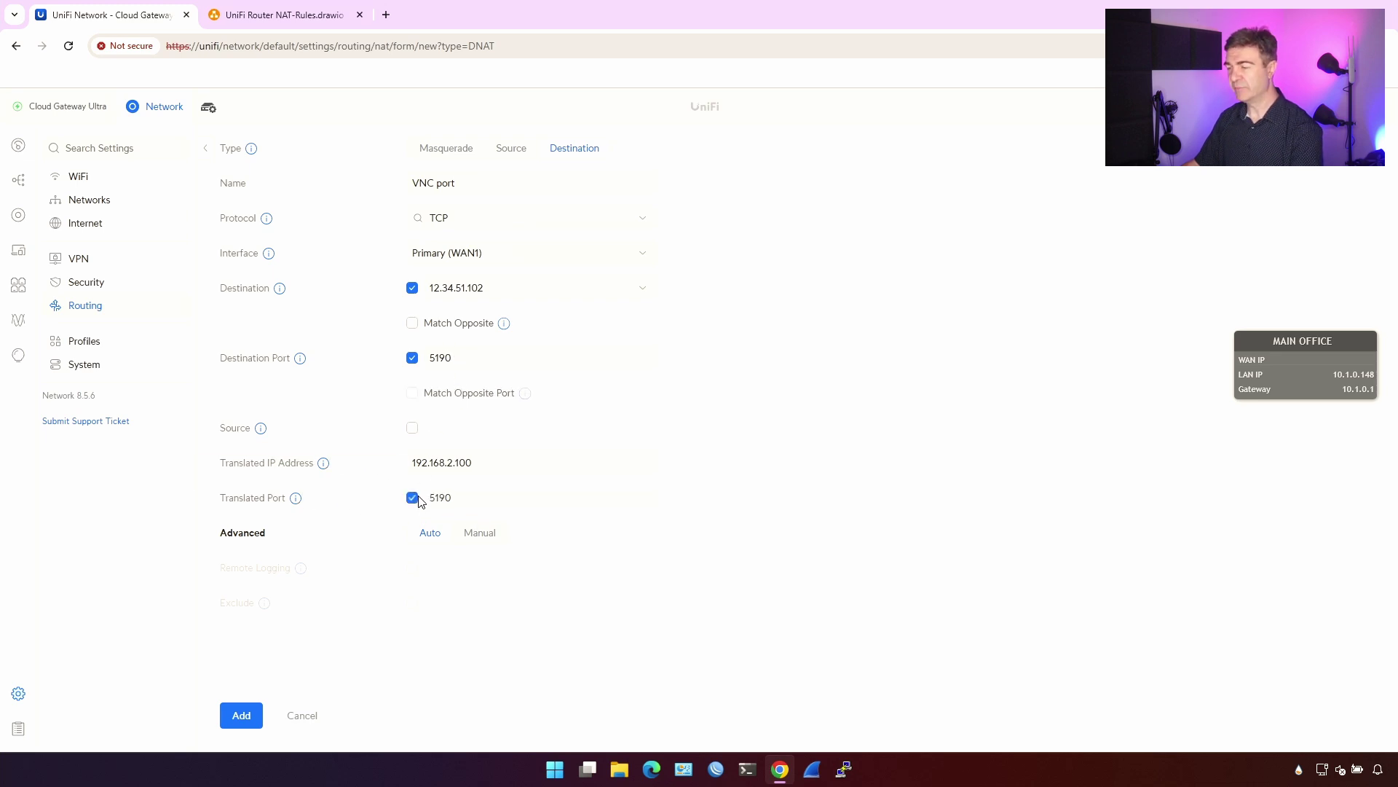
{"action": "right_click", "coordinate": [457, 504]}
{"action": "left_click", "coordinate": [831, 485]}
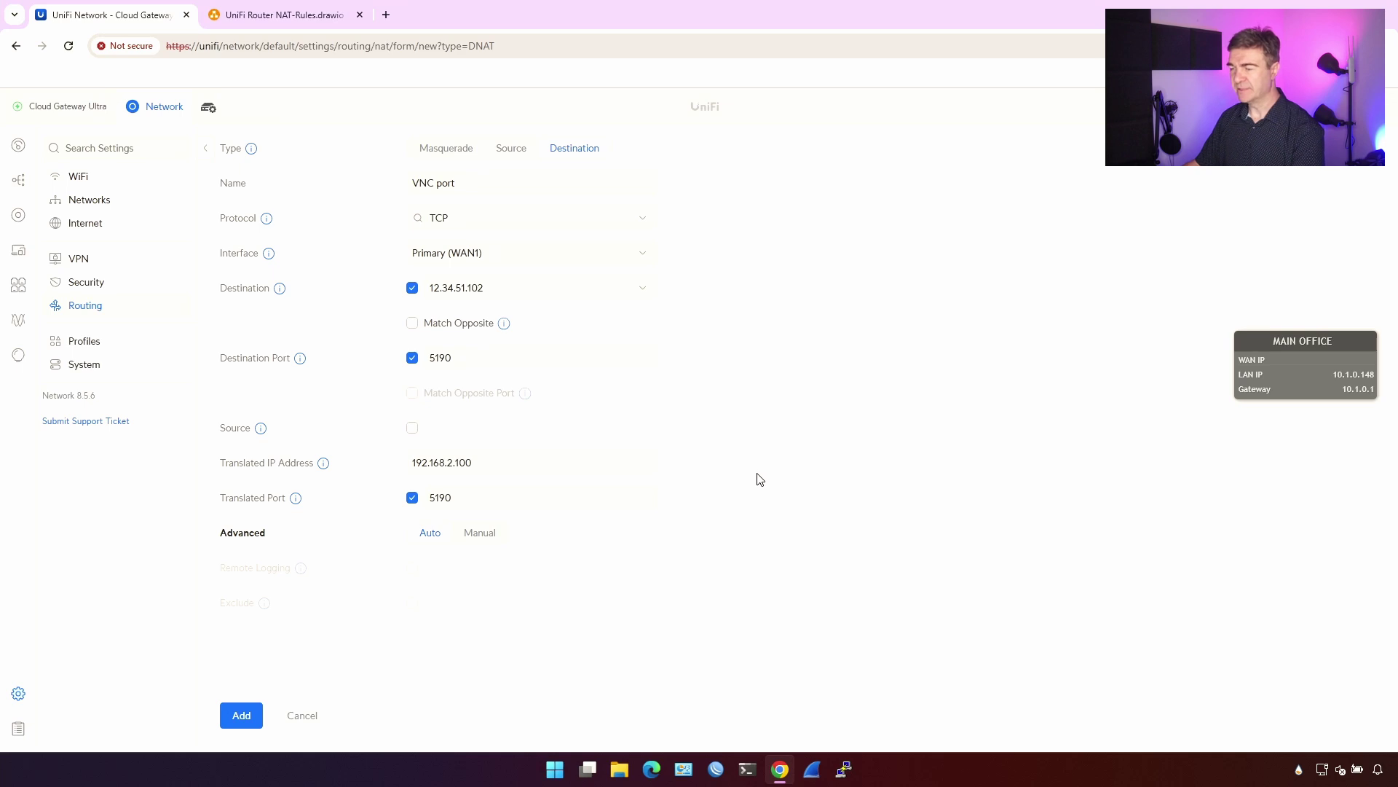
{"action": "left_click", "coordinate": [242, 721]}
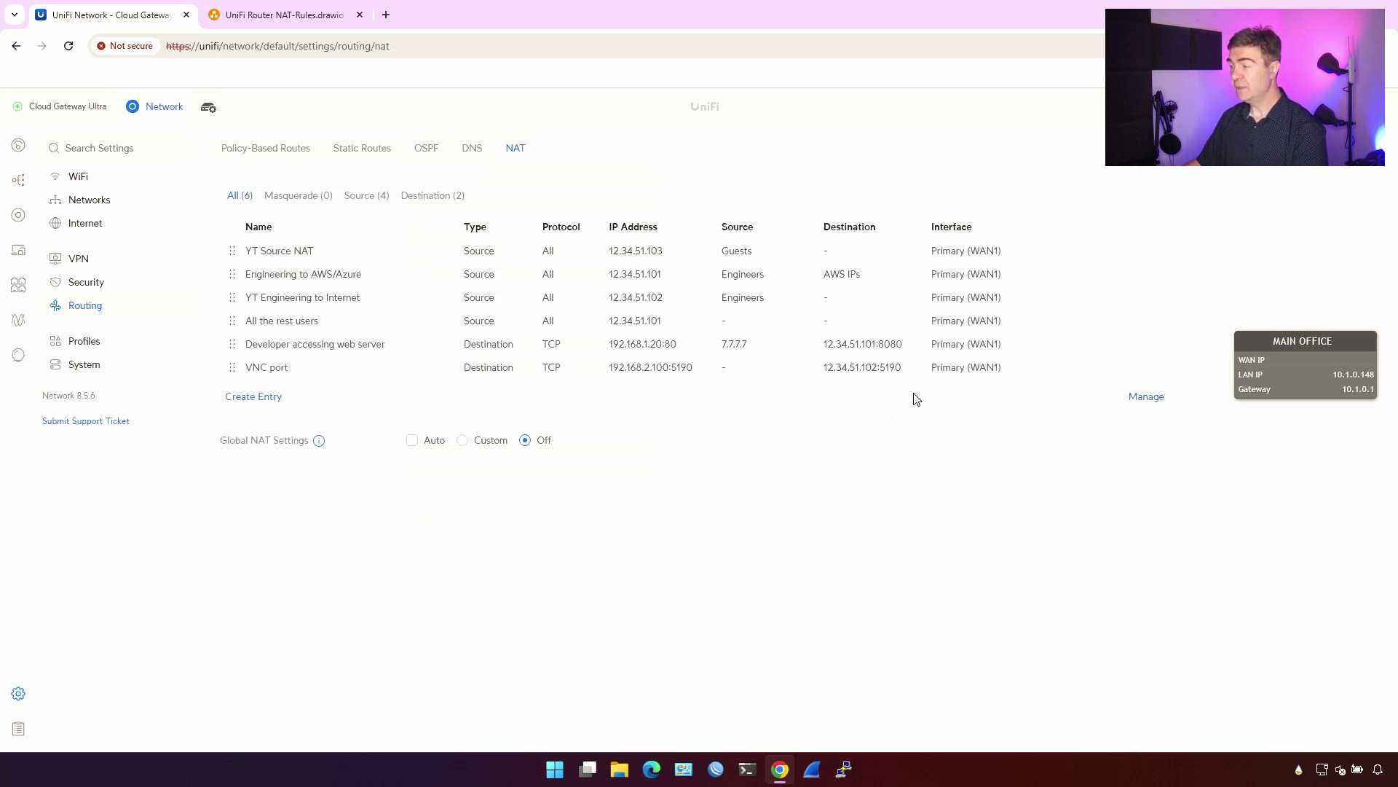
Inspect the saved VNC port rule and the types offered for its source match, leaving source matching disabled
{"action": "left_click_drag", "start_coordinate": [916, 399], "coordinate": [903, 371]}
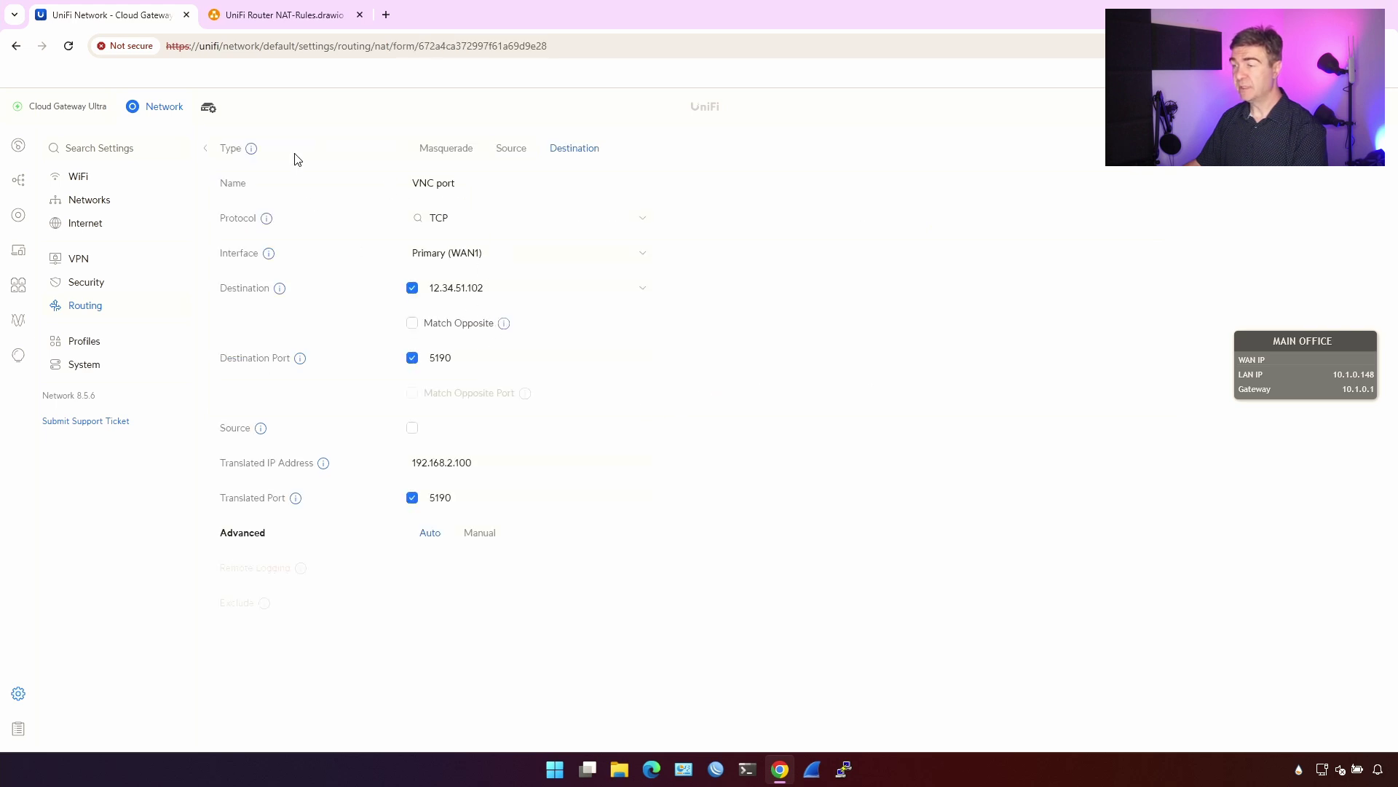
{"action": "left_click", "coordinate": [211, 148]}
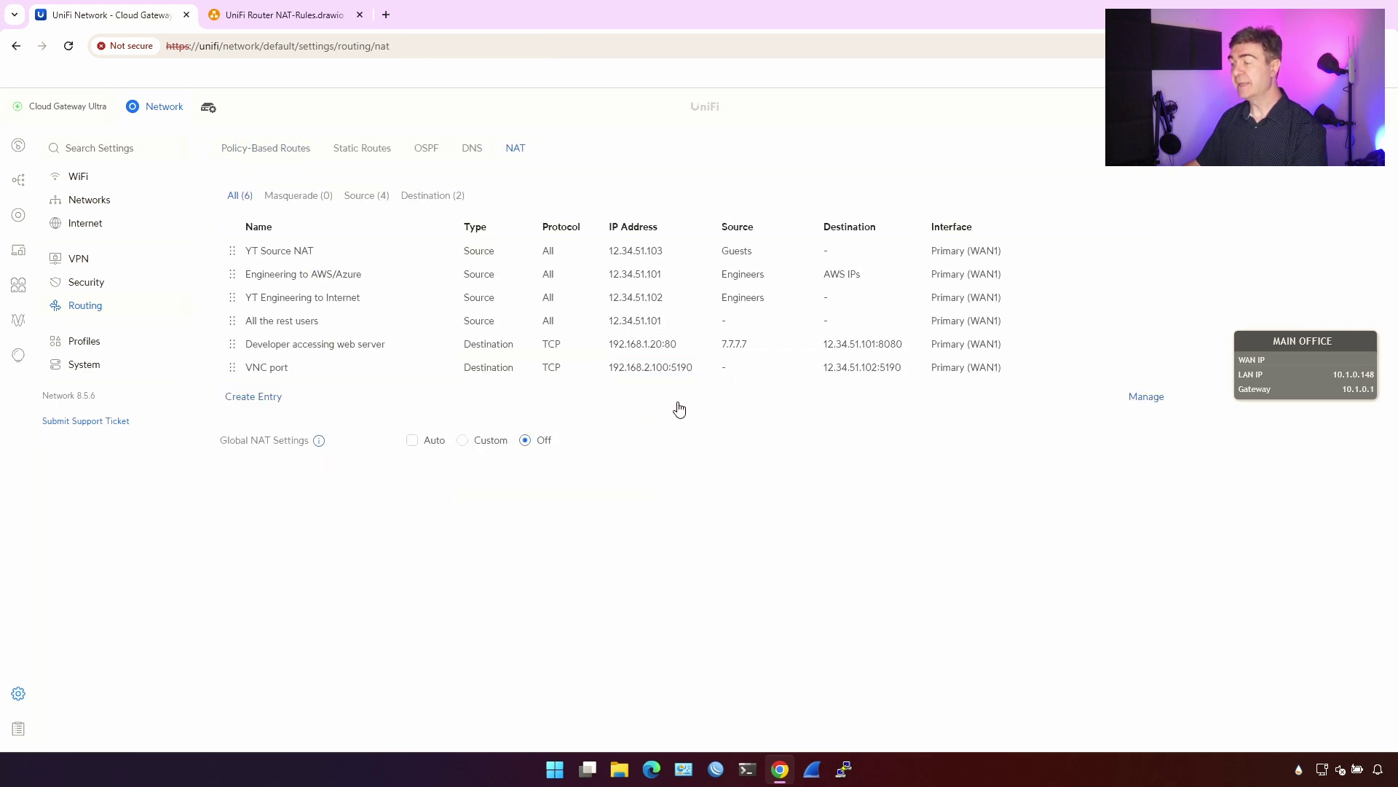
{"action": "left_click", "coordinate": [742, 376]}
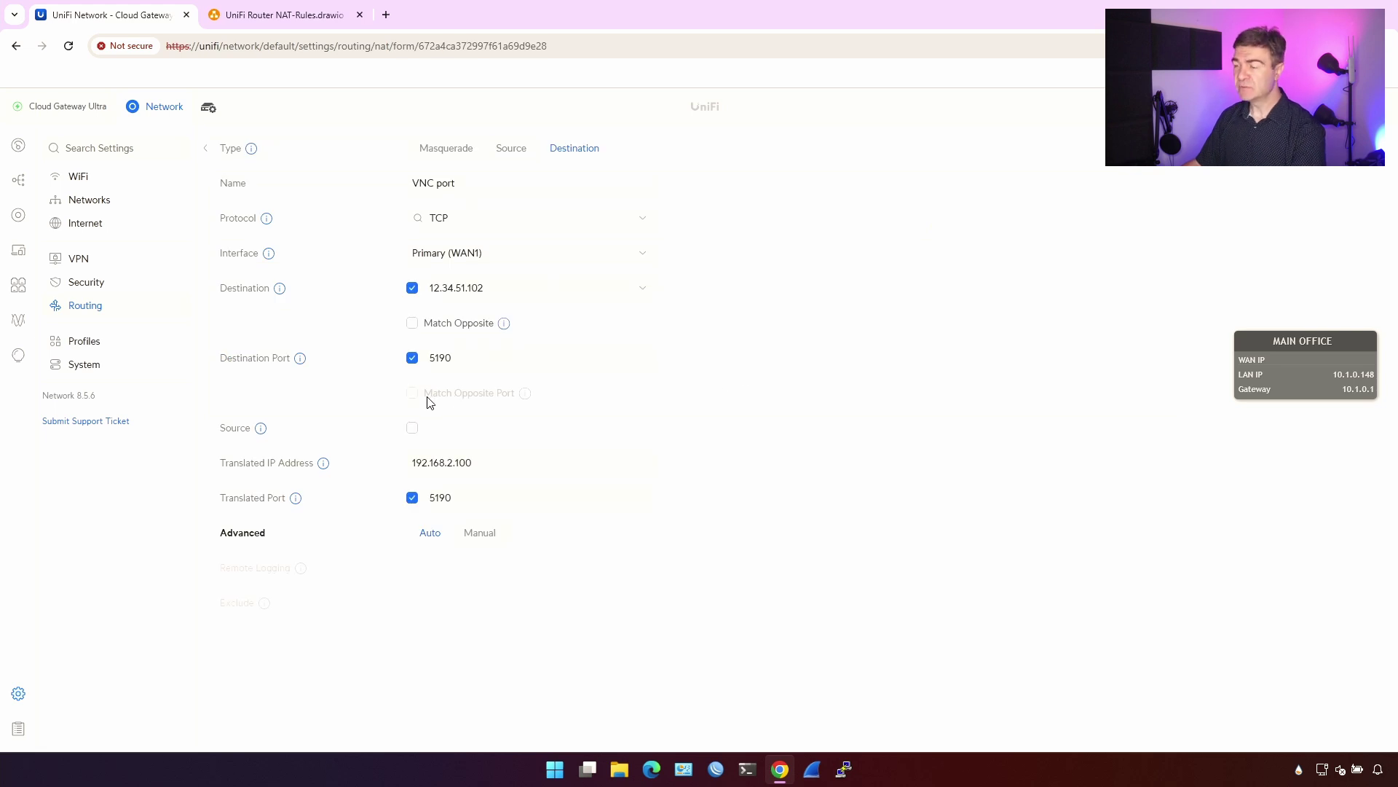
{"action": "left_click", "coordinate": [413, 428]}
{"action": "left_click", "coordinate": [484, 429]}
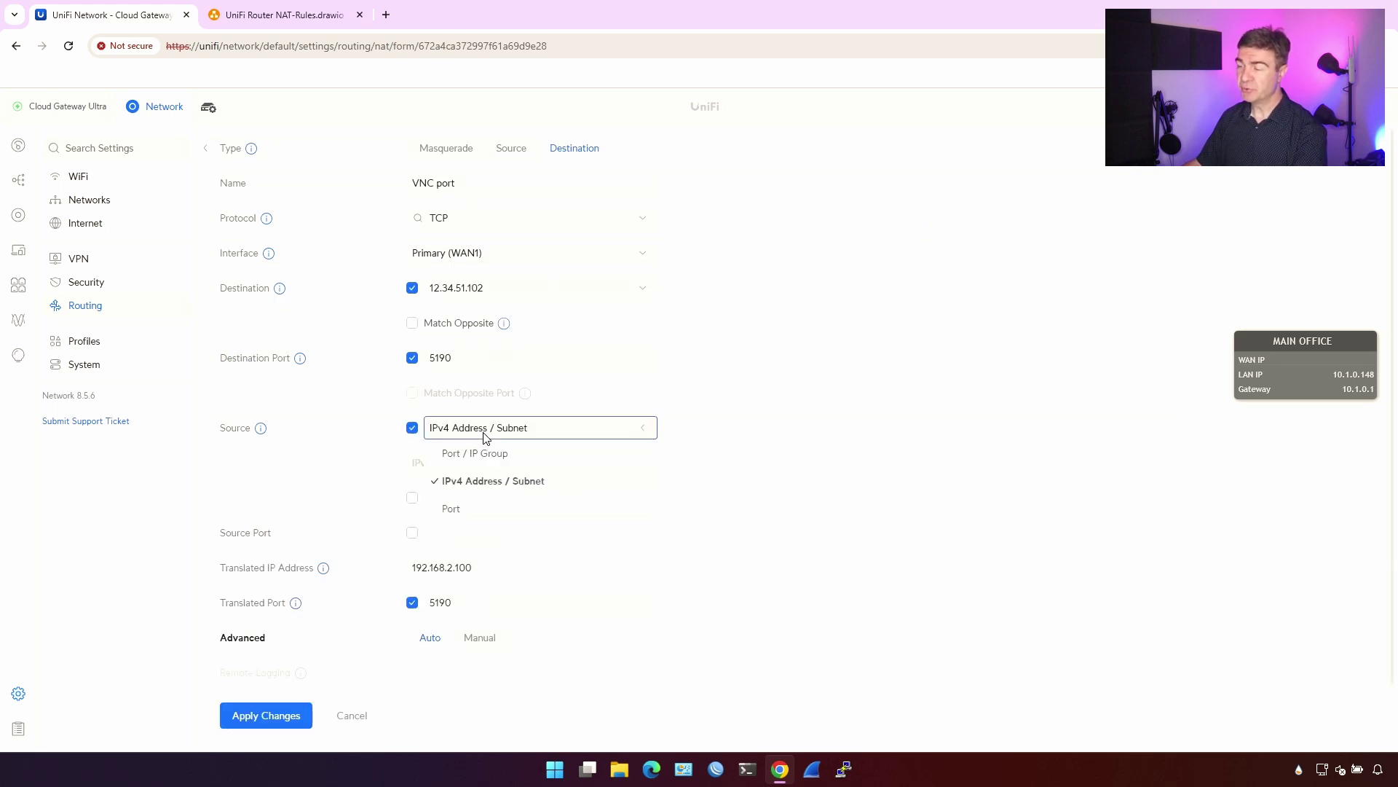
{"action": "left_click", "coordinate": [412, 428]}
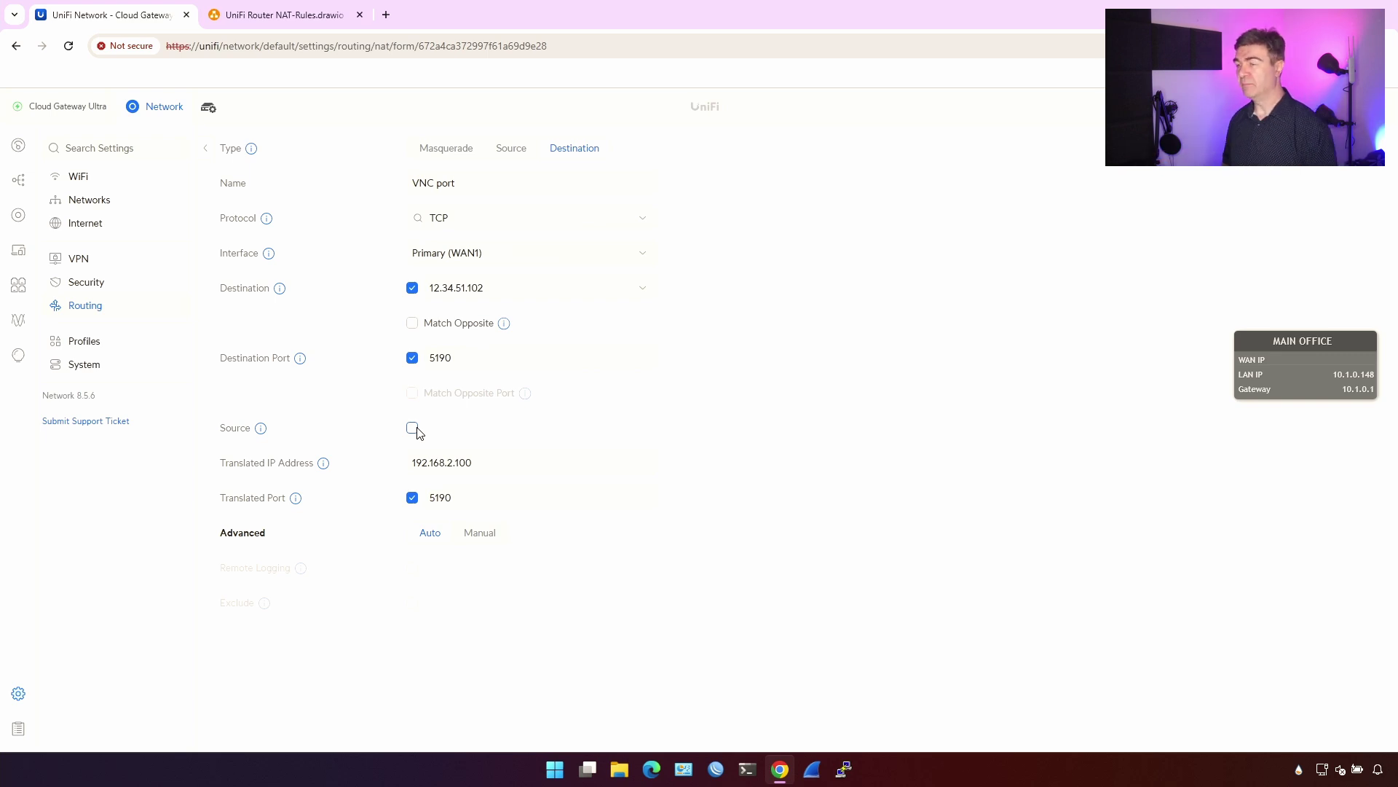
Examine the NAT setting in the new virtual network form, discard the form, and return to the NAT rules
{"action": "left_click", "coordinate": [120, 205]}
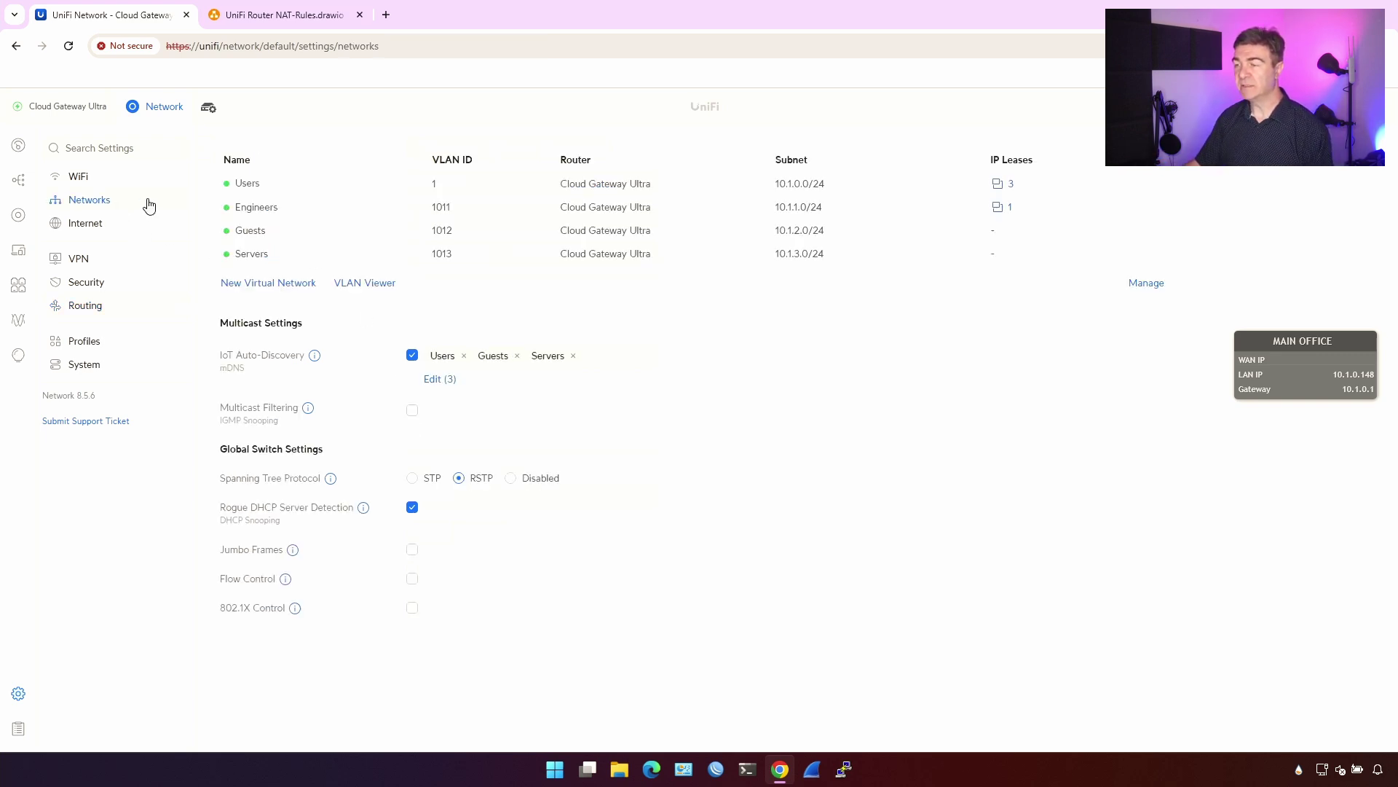
{"action": "left_click", "coordinate": [260, 284]}
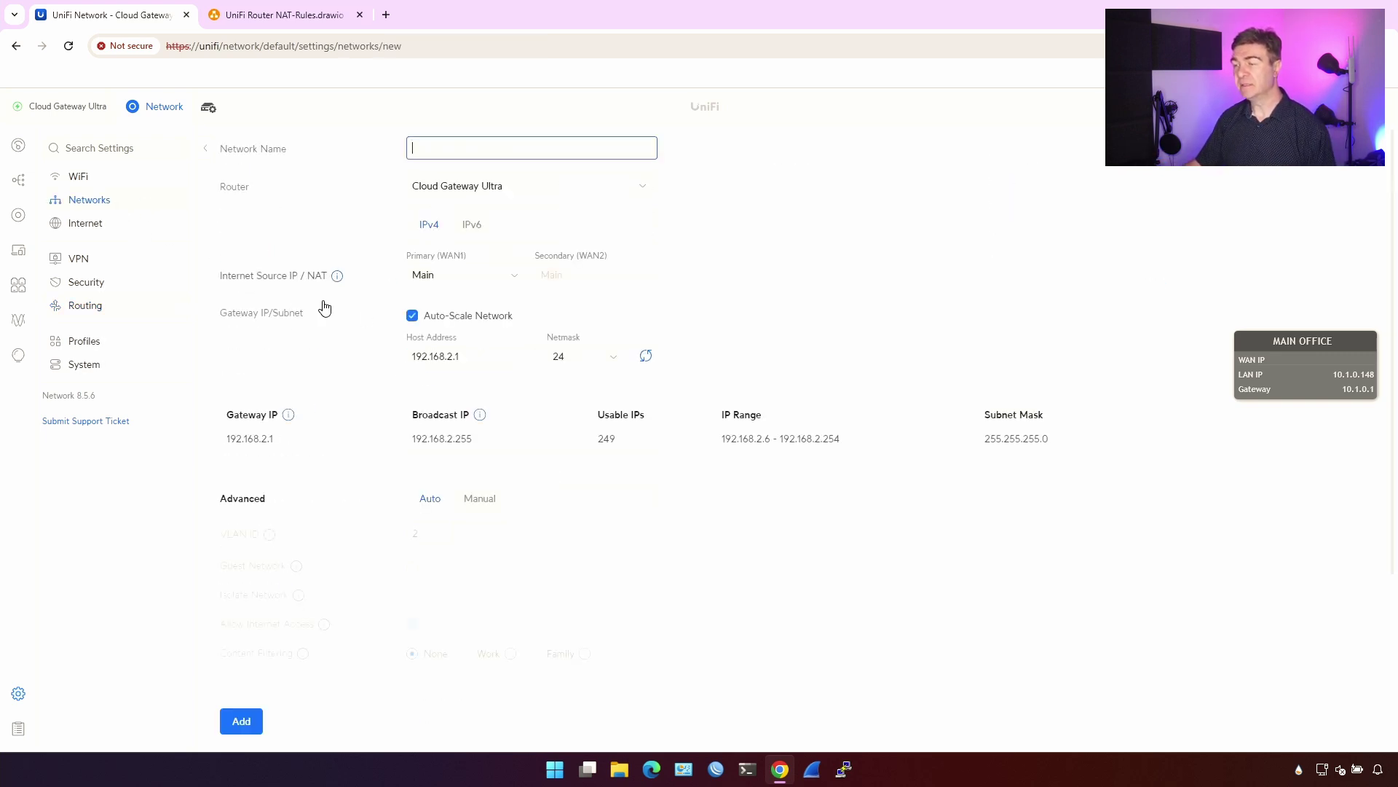
{"action": "left_click", "coordinate": [207, 152]}
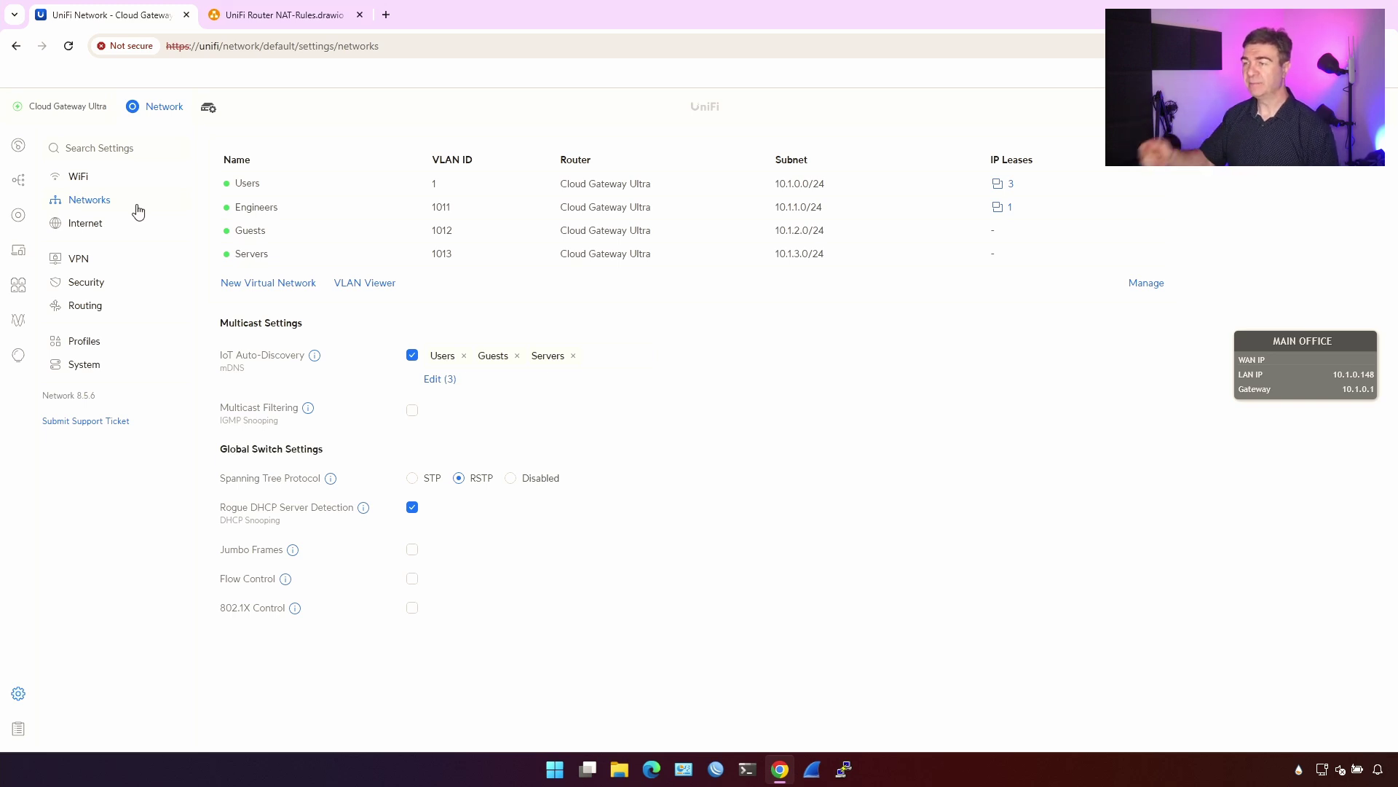
{"action": "left_click", "coordinate": [86, 305]}
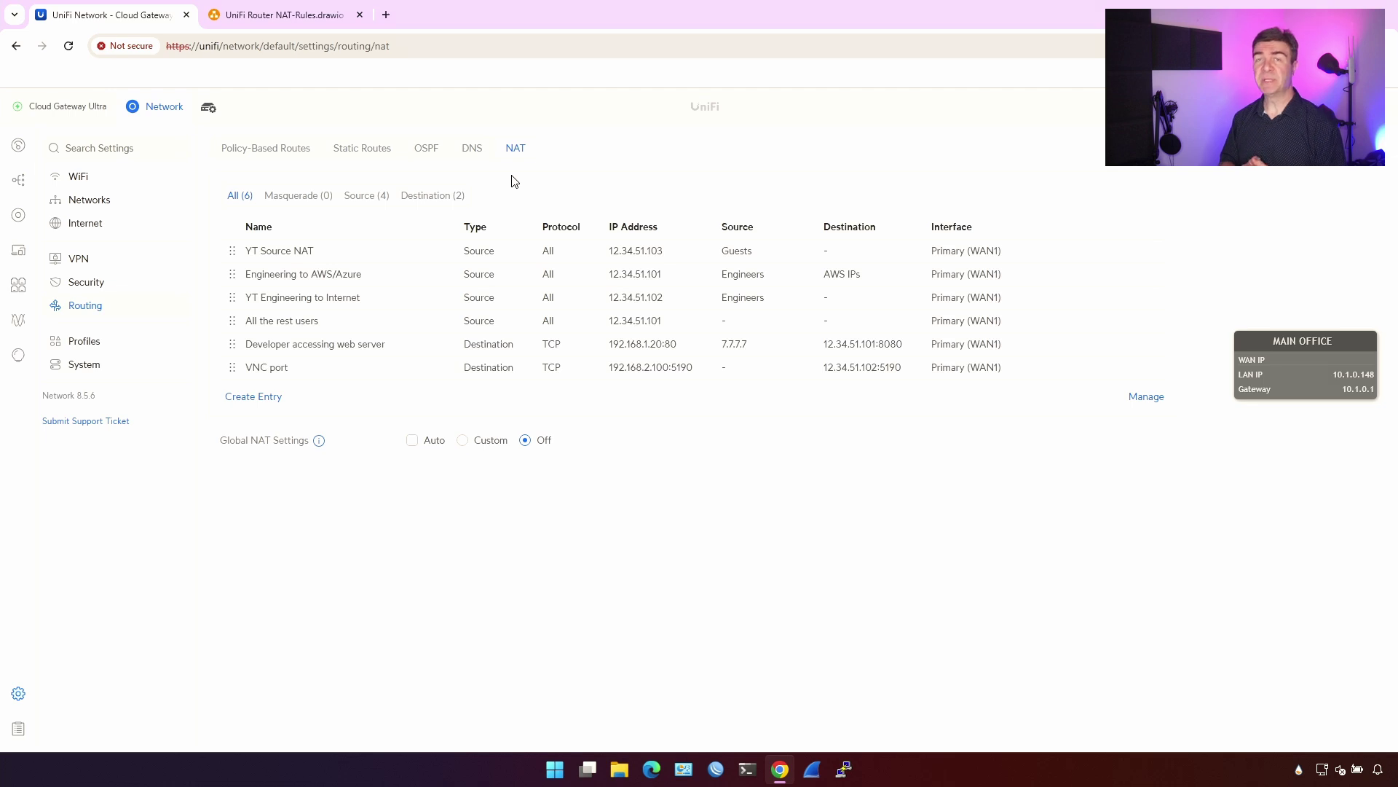